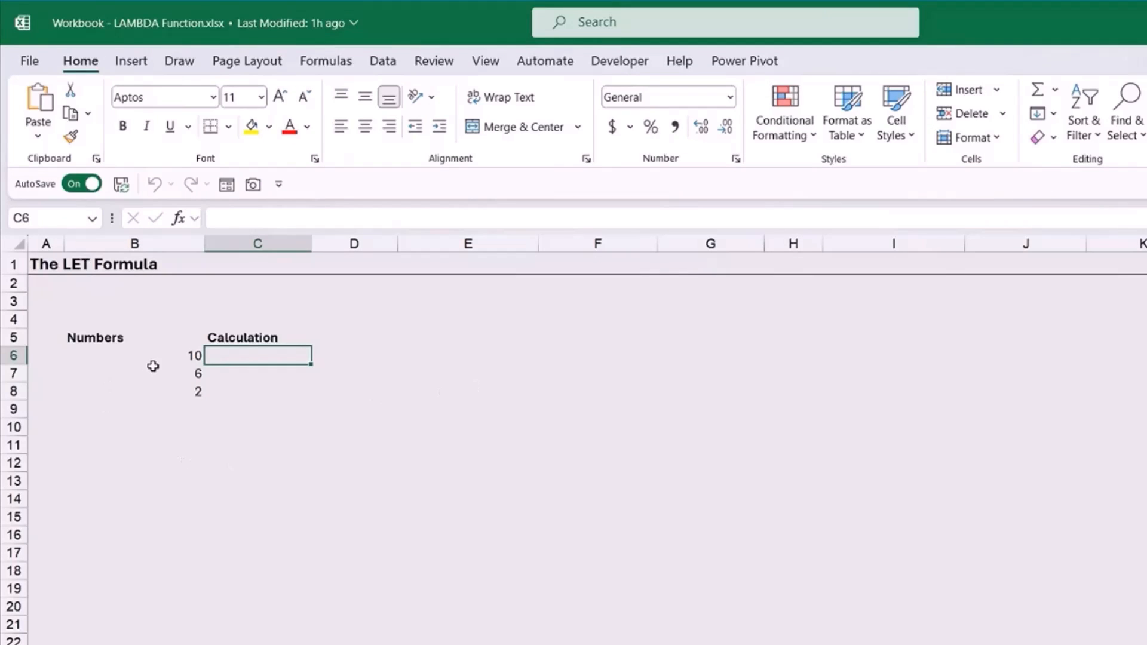
{"action": "left_click_drag", "start_coordinate": [157, 358], "coordinate": [163, 402]}
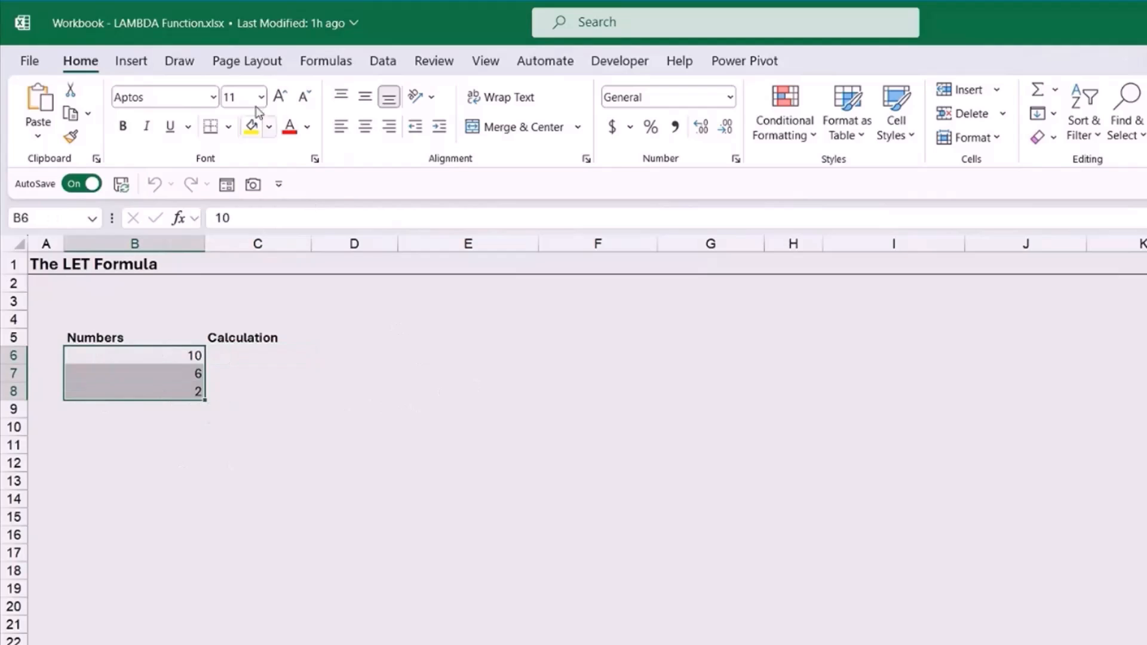
{"action": "left_click", "coordinate": [333, 68]}
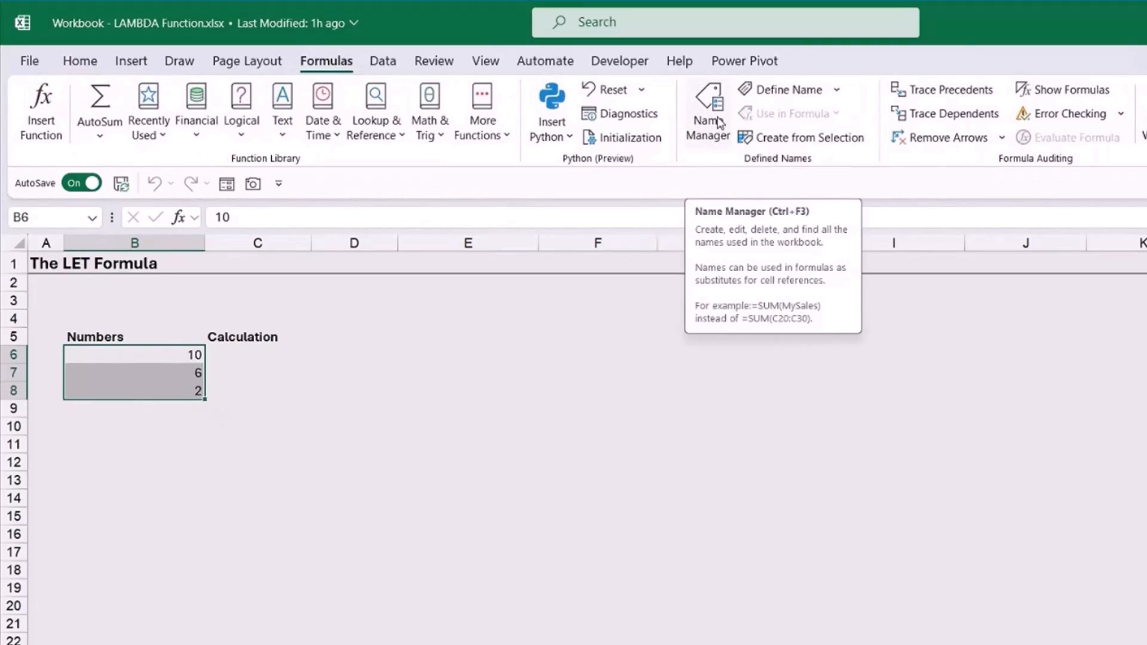
{"action": "left_click", "coordinate": [354, 356]}
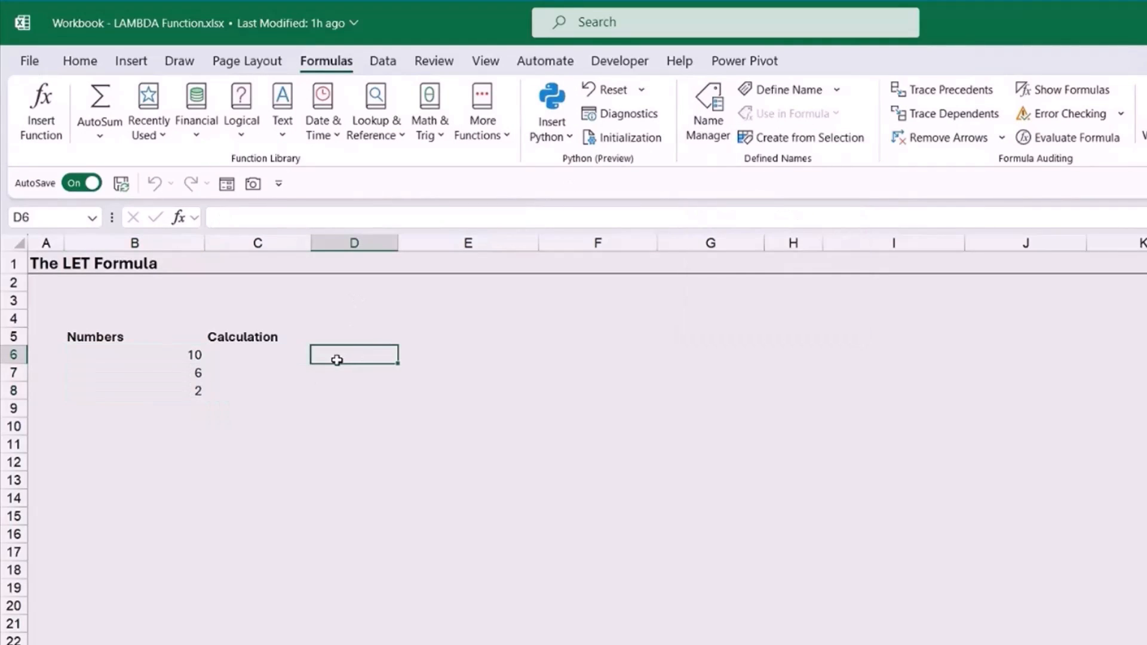
{"action": "left_click", "coordinate": [245, 355]}
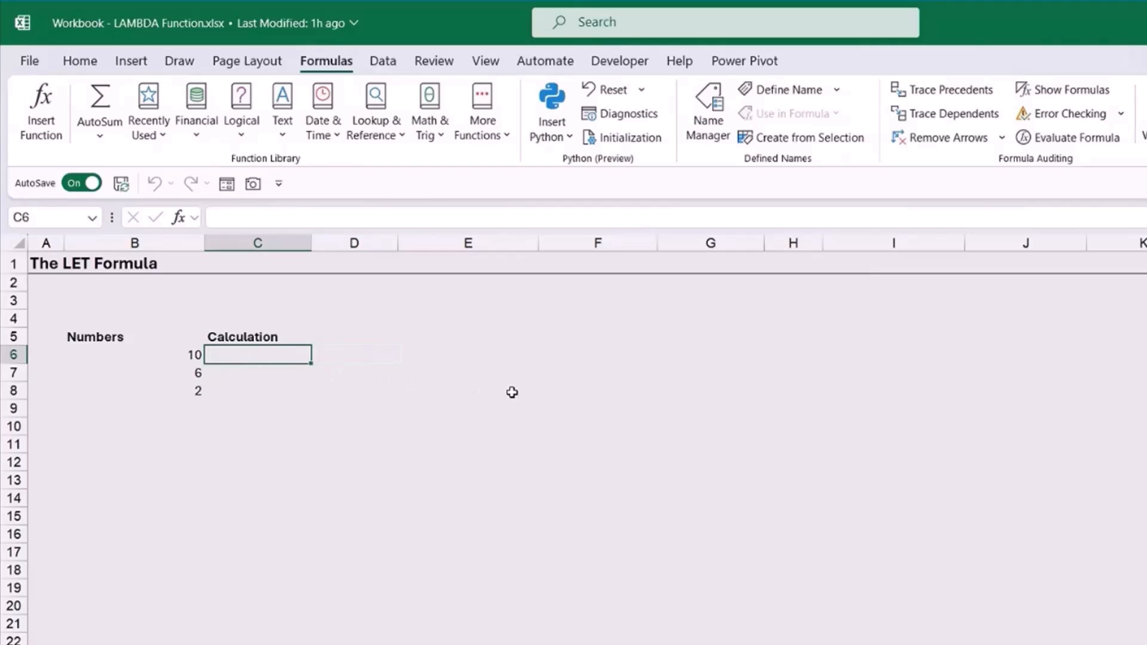
{"action": "left_click", "coordinate": [162, 360]}
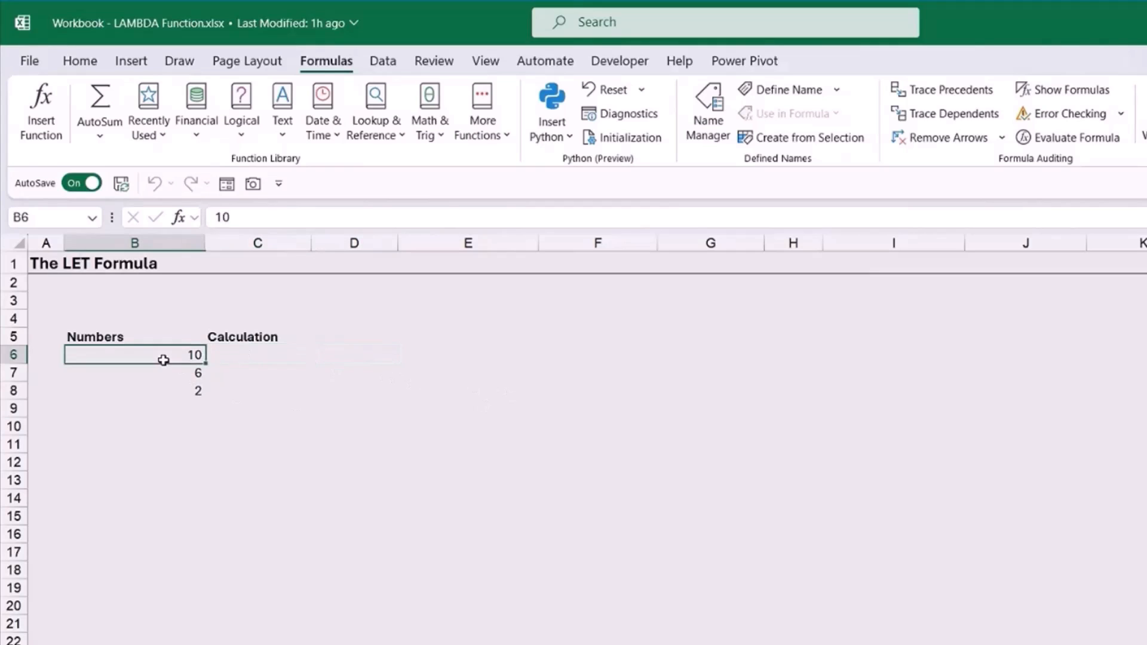
{"action": "left_click", "coordinate": [151, 375]}
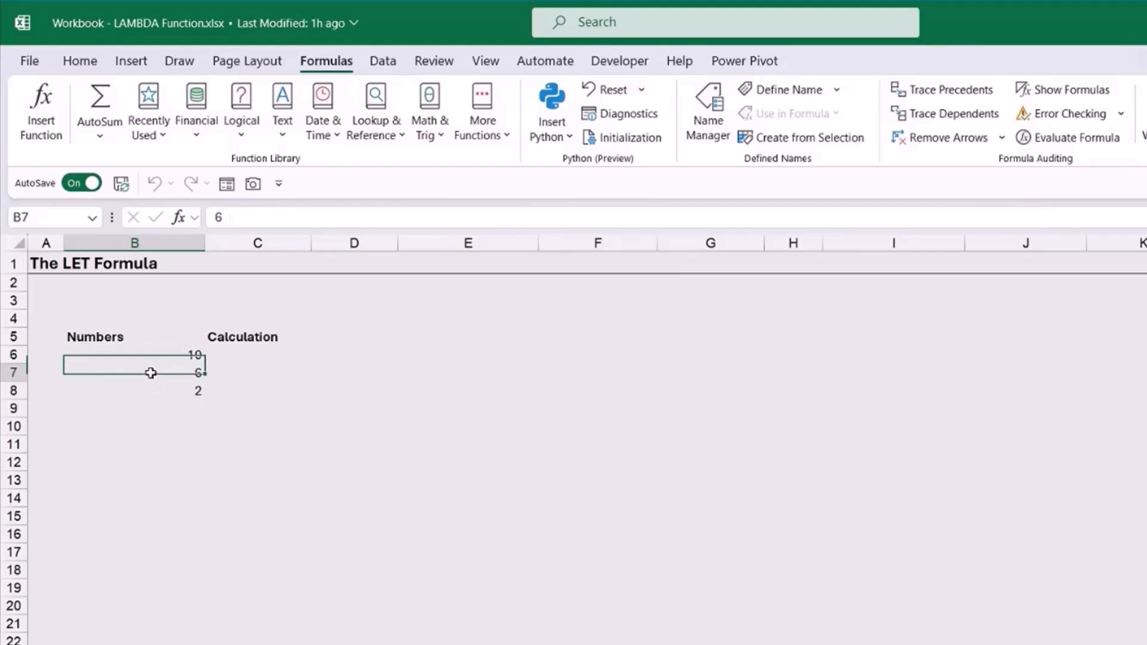
{"action": "left_click", "coordinate": [152, 392]}
Enter the formula =SUM(B6+B7)/B8 in cell C6 under Calculation
{"action": "left_click", "coordinate": [260, 357]}
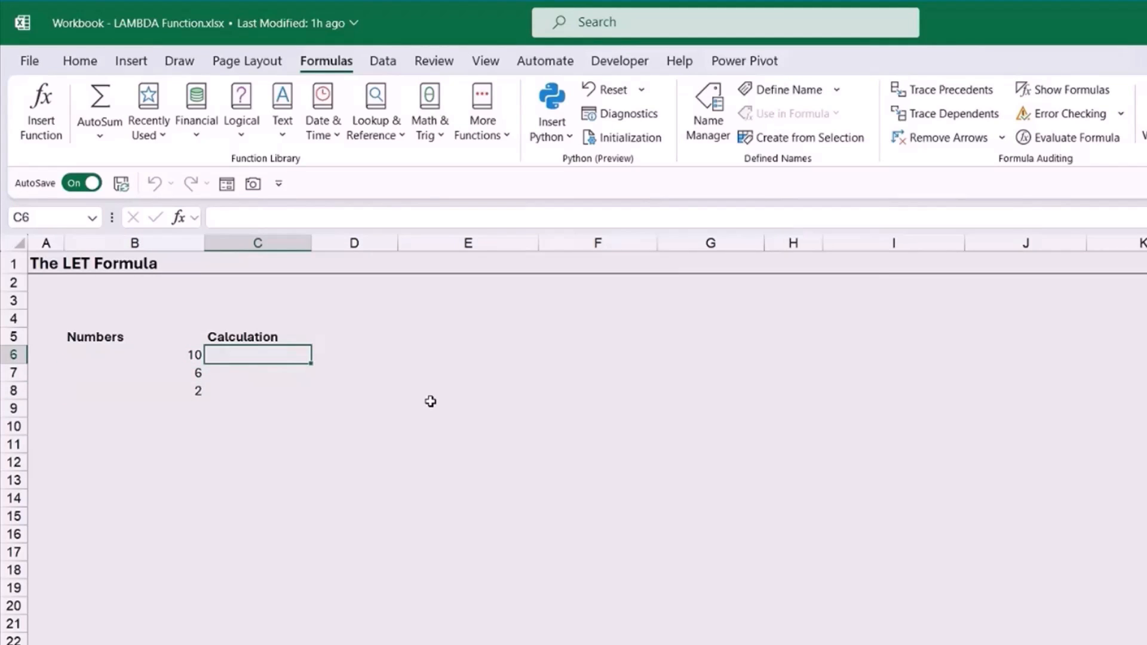
{"action": "type", "text": "=SUM("}
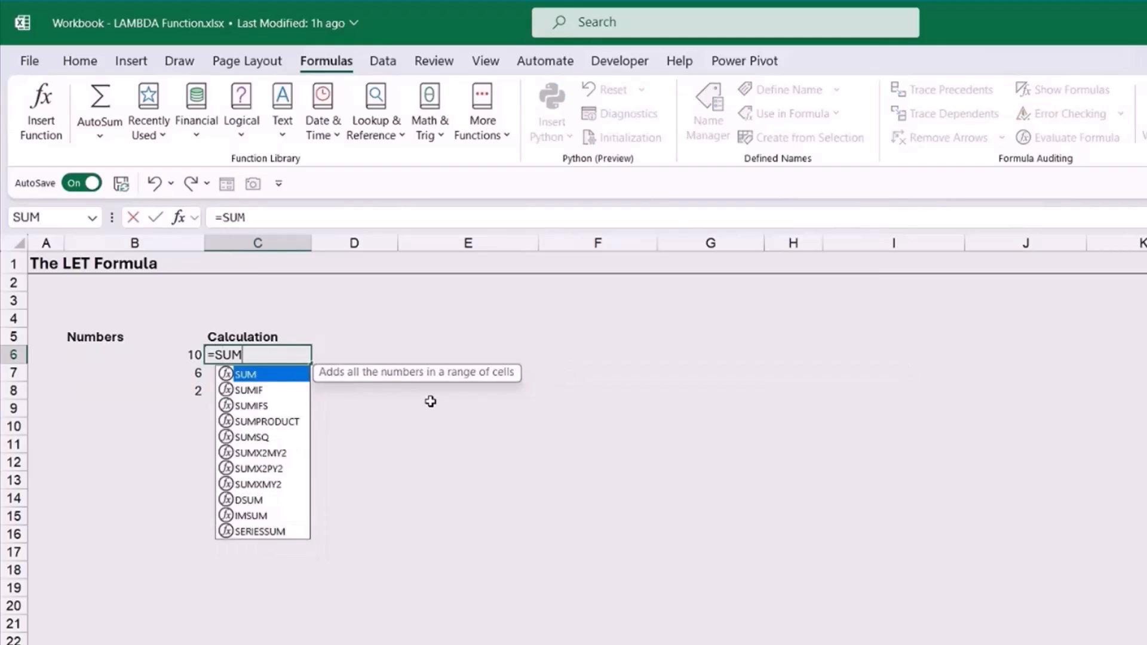
{"action": "left_click", "coordinate": [161, 356]}
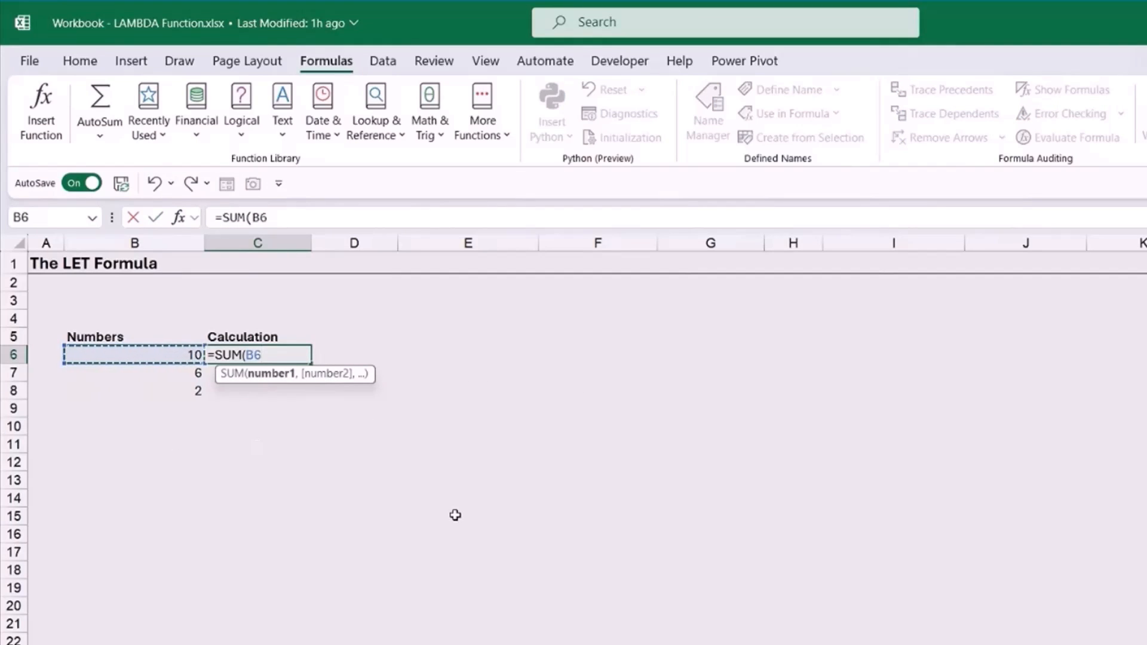
{"action": "type", "text": "+"}
{"action": "left_click", "coordinate": [178, 373]}
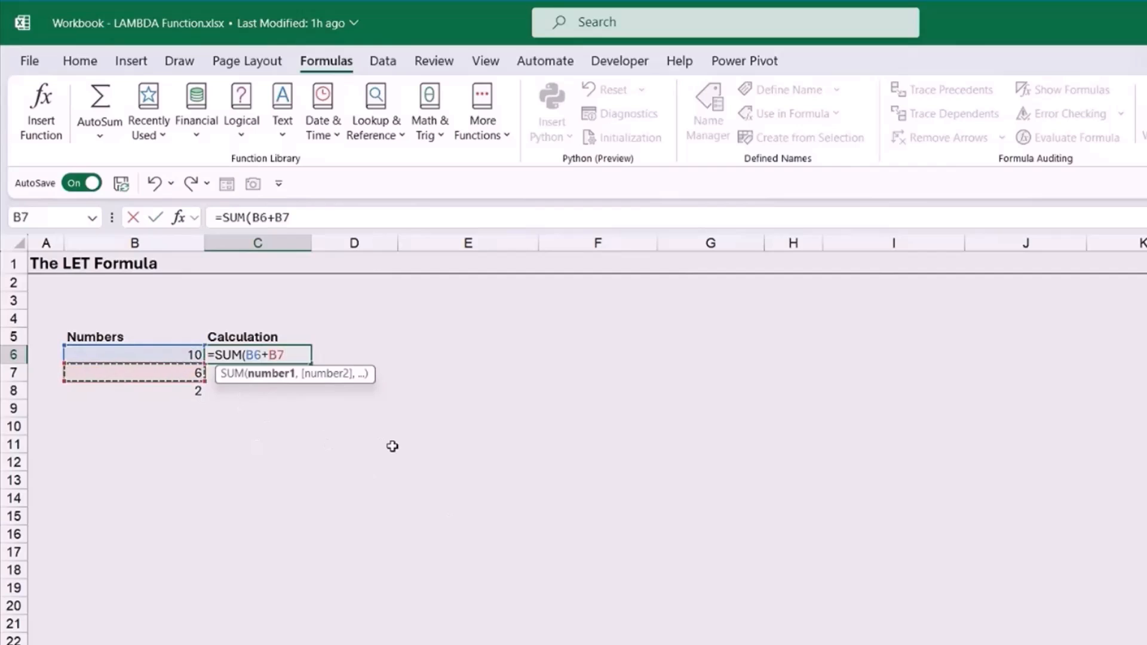
{"action": "type", "text": ")/"}
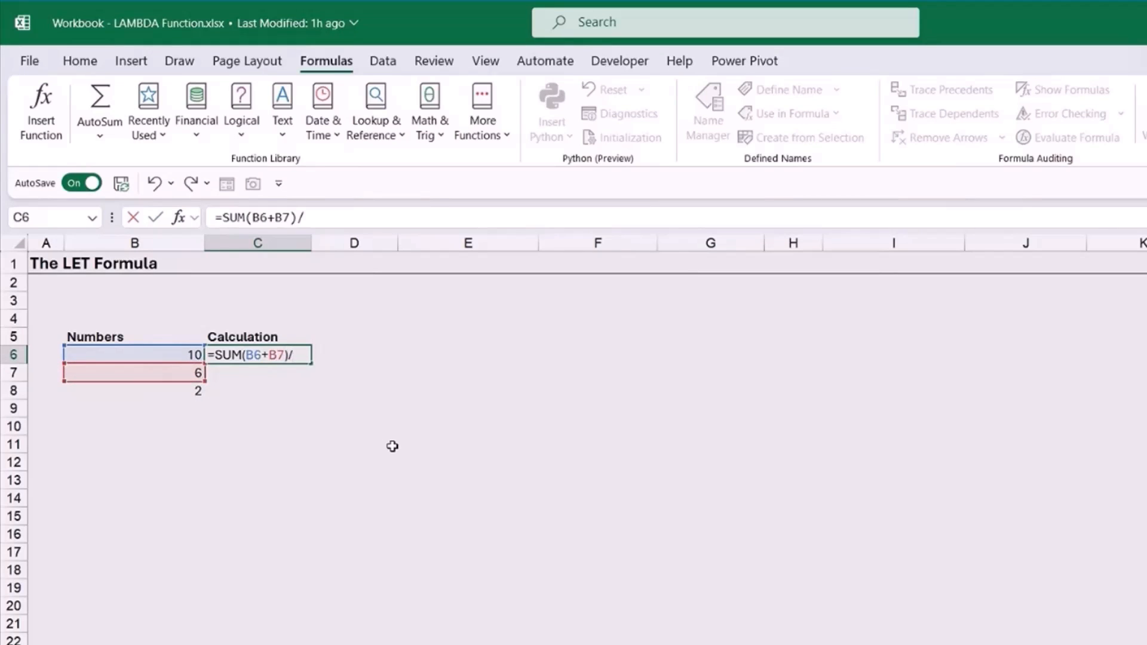
{"action": "left_click", "coordinate": [176, 399]}
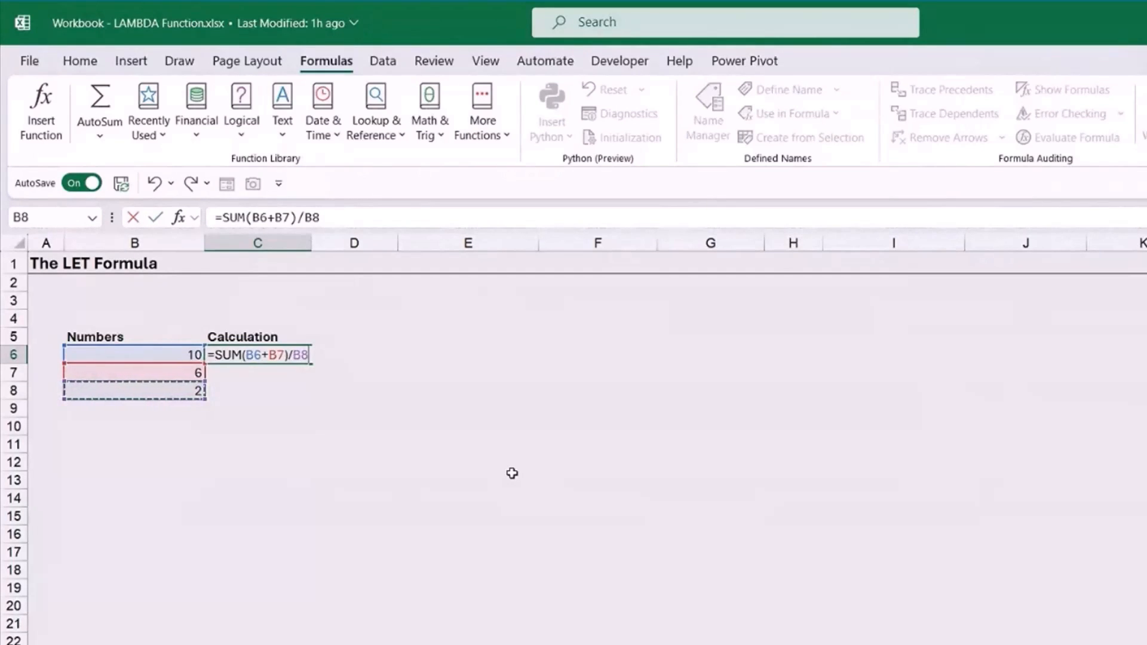
{"action": "key", "text": "Return"}
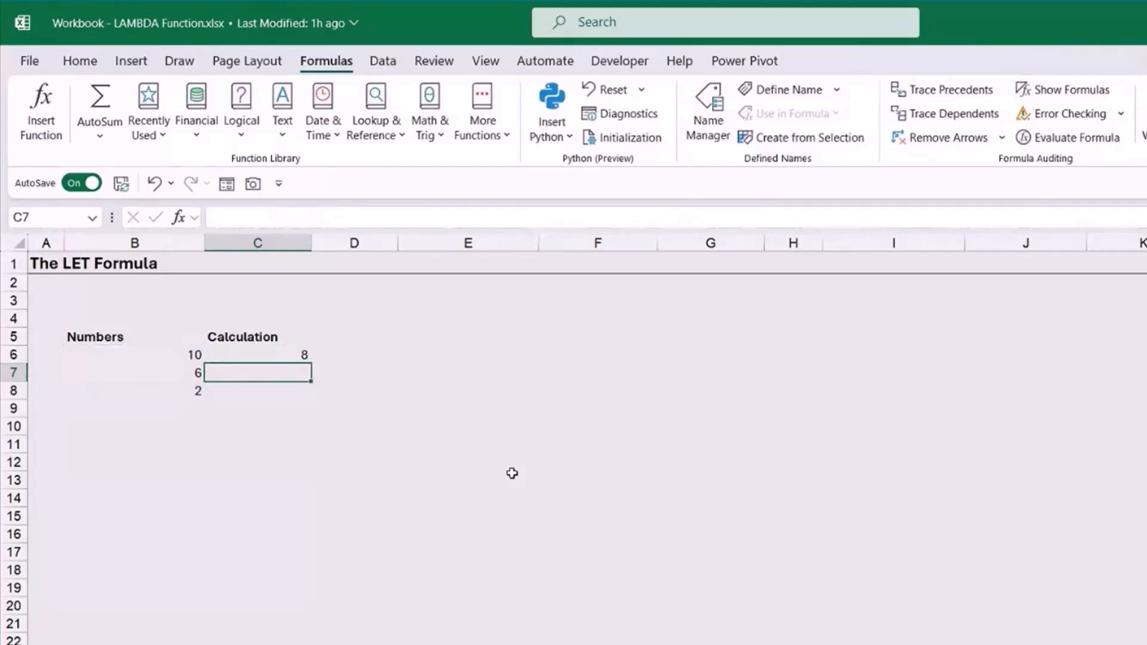
{"action": "left_click", "coordinate": [302, 354]}
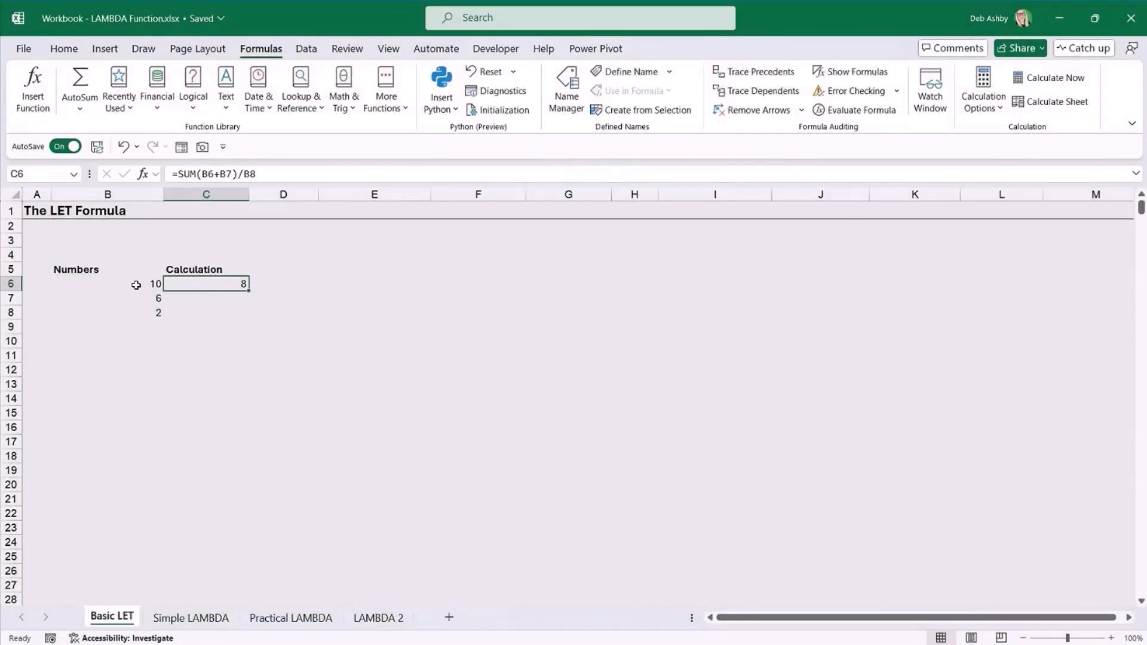
{"action": "left_click", "coordinate": [134, 283]}
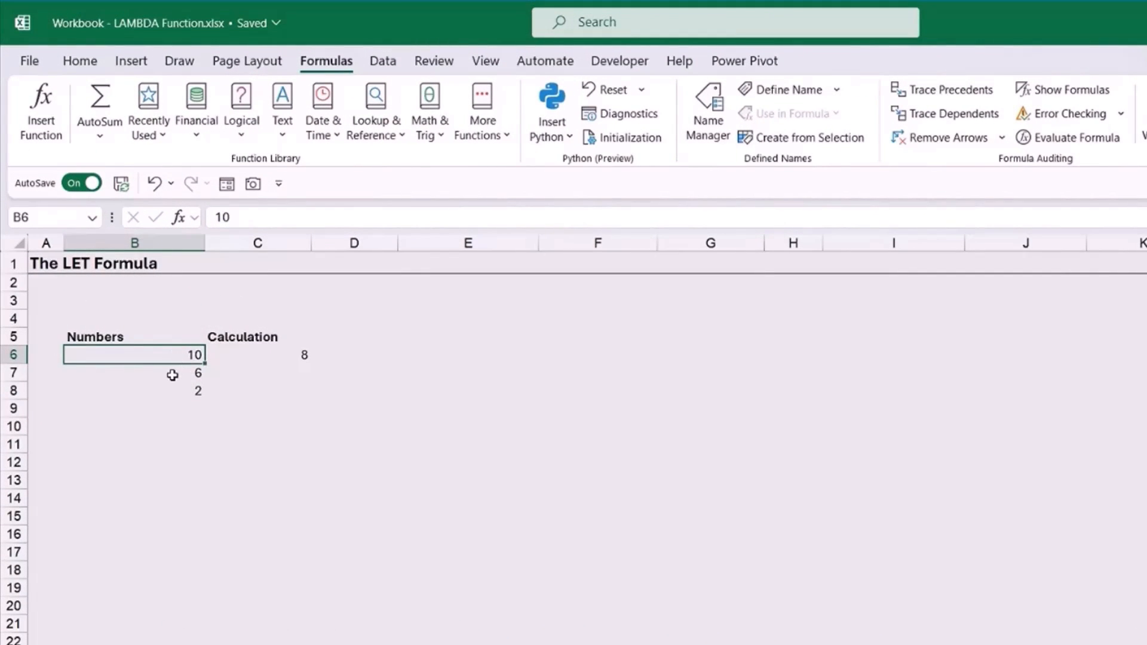
{"action": "left_click", "coordinate": [172, 374]}
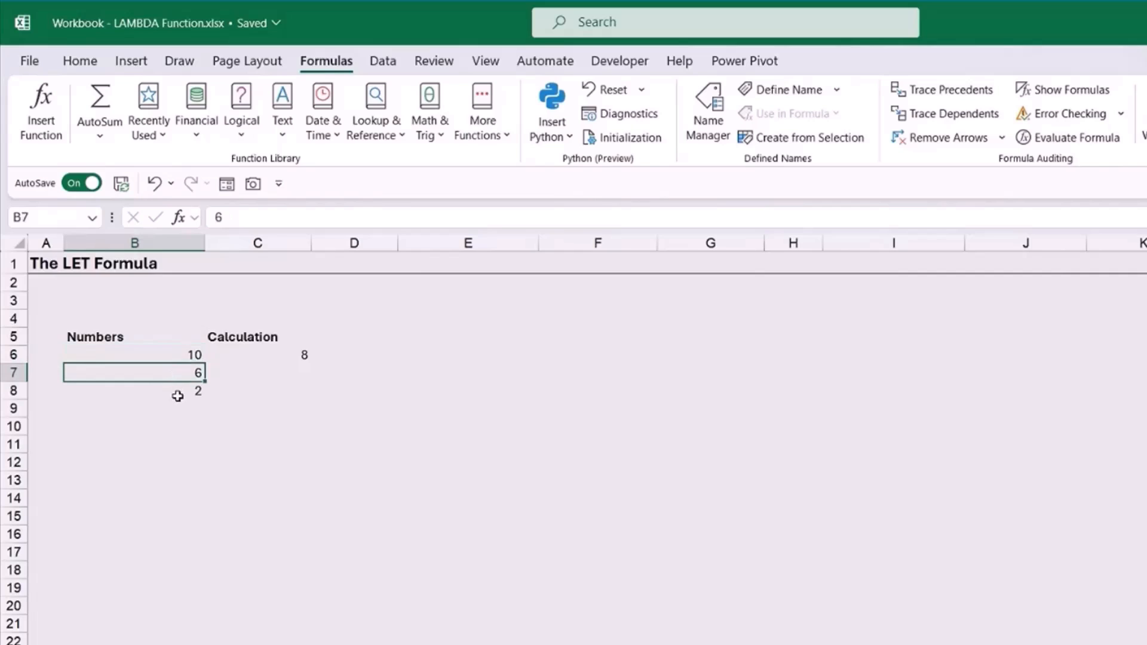
{"action": "left_click", "coordinate": [178, 396]}
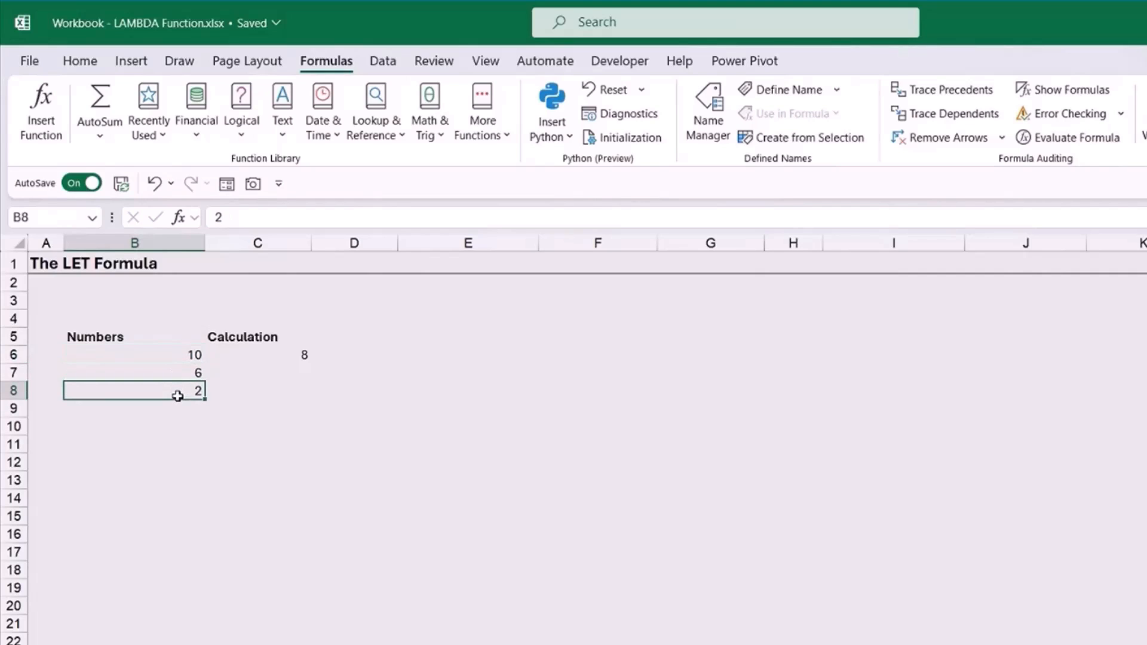
Replace the formula in C6 with a LET function that defines x as 10, y as 6 and z as 2
{"action": "left_click", "coordinate": [257, 352]}
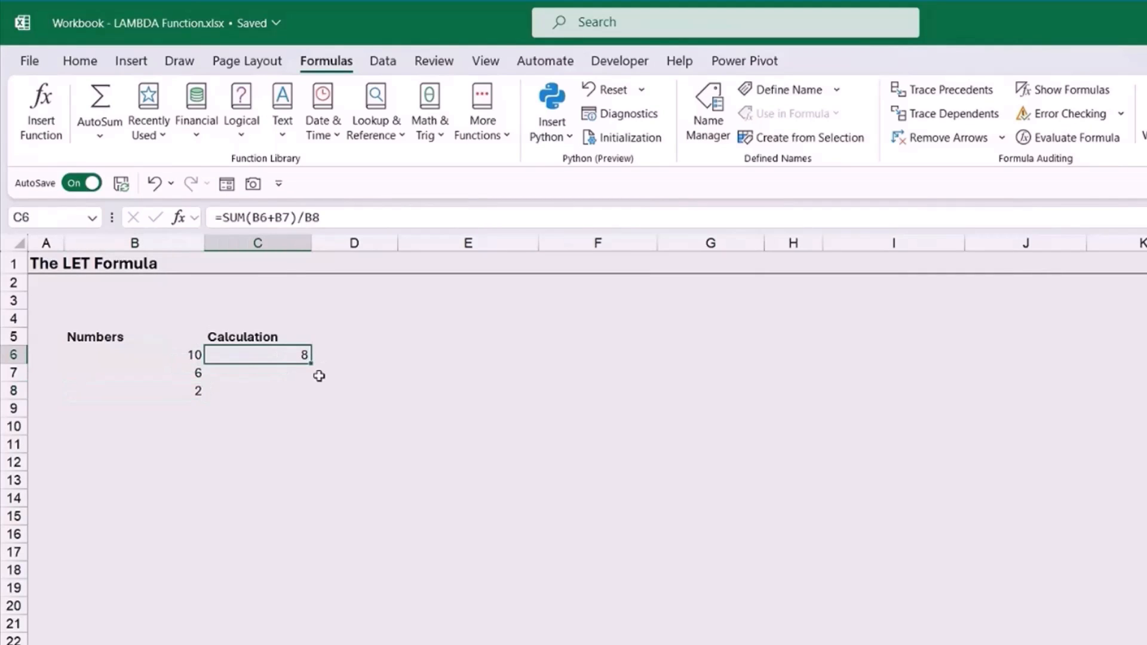
{"action": "key", "text": "Delete"}
{"action": "type", "text": "=LE"}
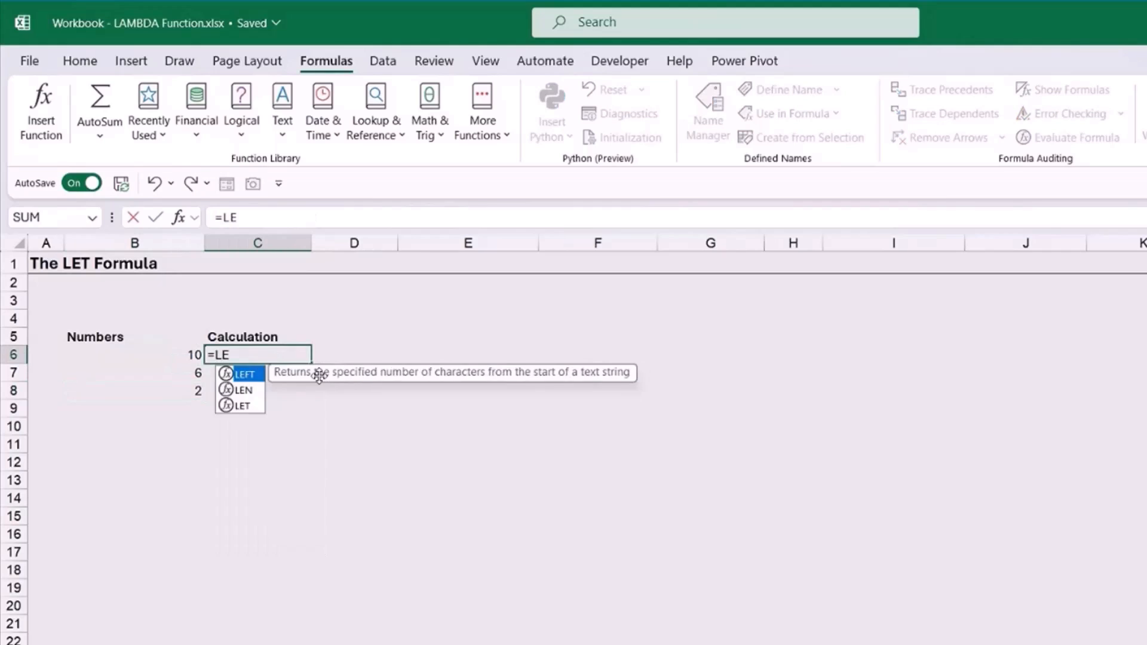
{"action": "type", "text": "T("}
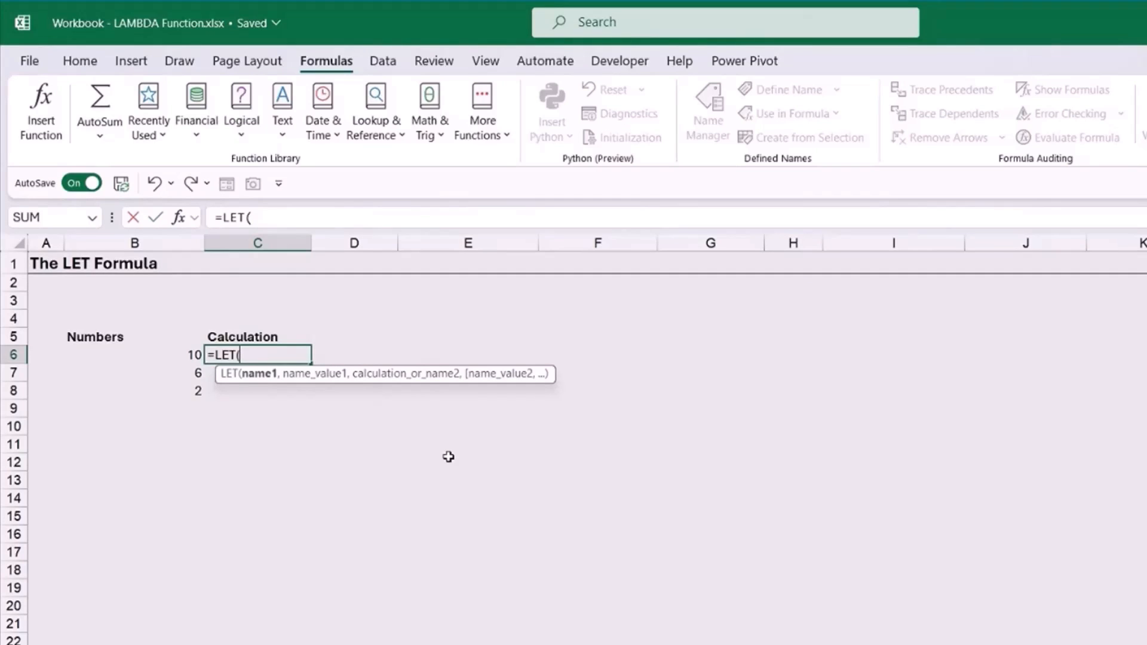
{"action": "type", "text": "x,"}
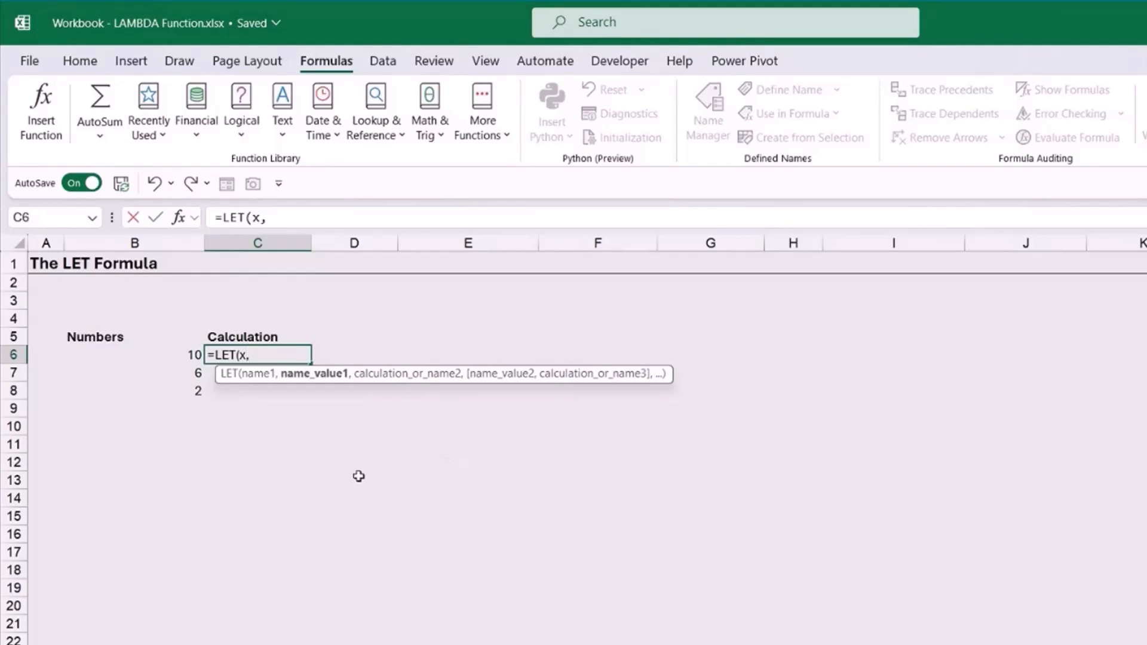
{"action": "type", "text": "10"}
{"action": "type", "text": ","}
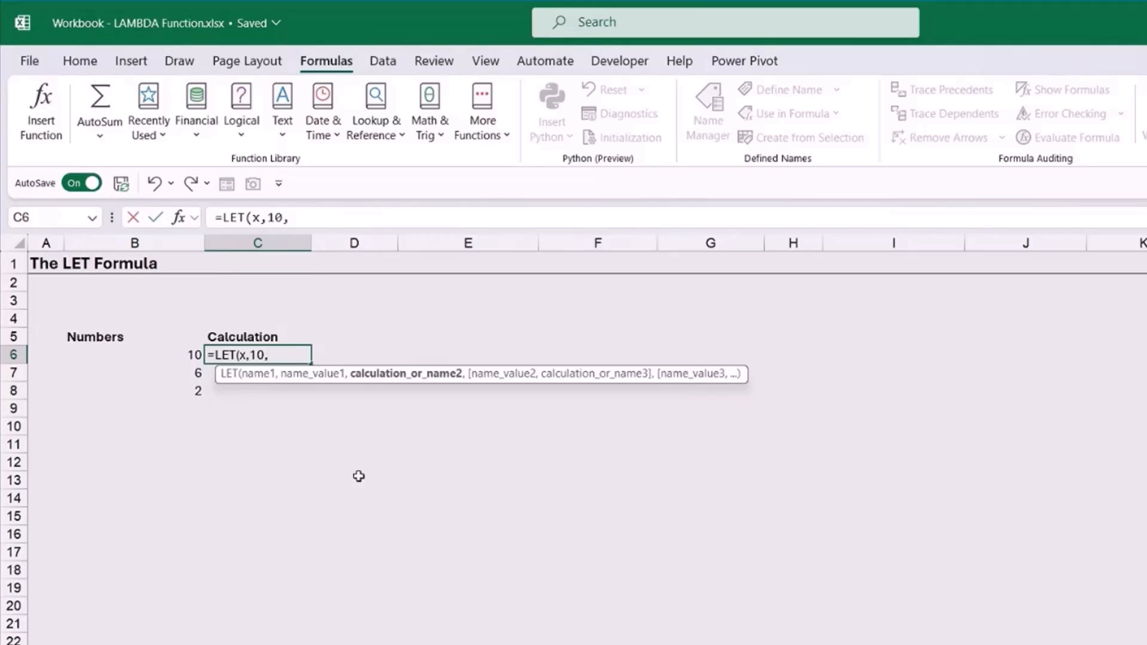
{"action": "type", "text": "y"}
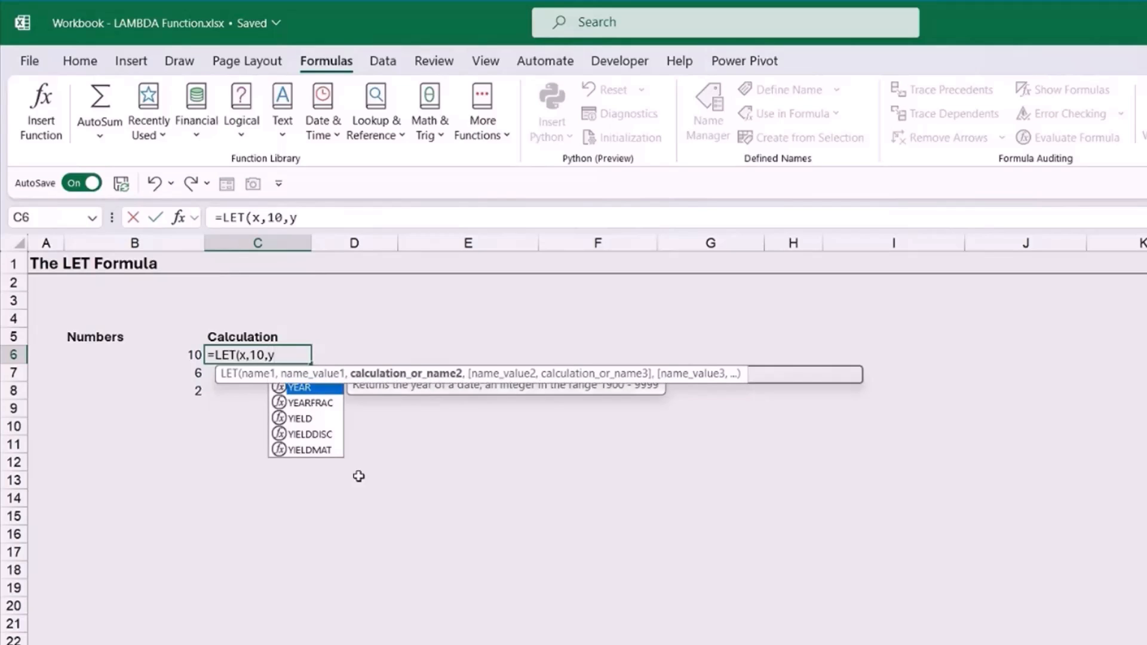
{"action": "type", "text": ",6"}
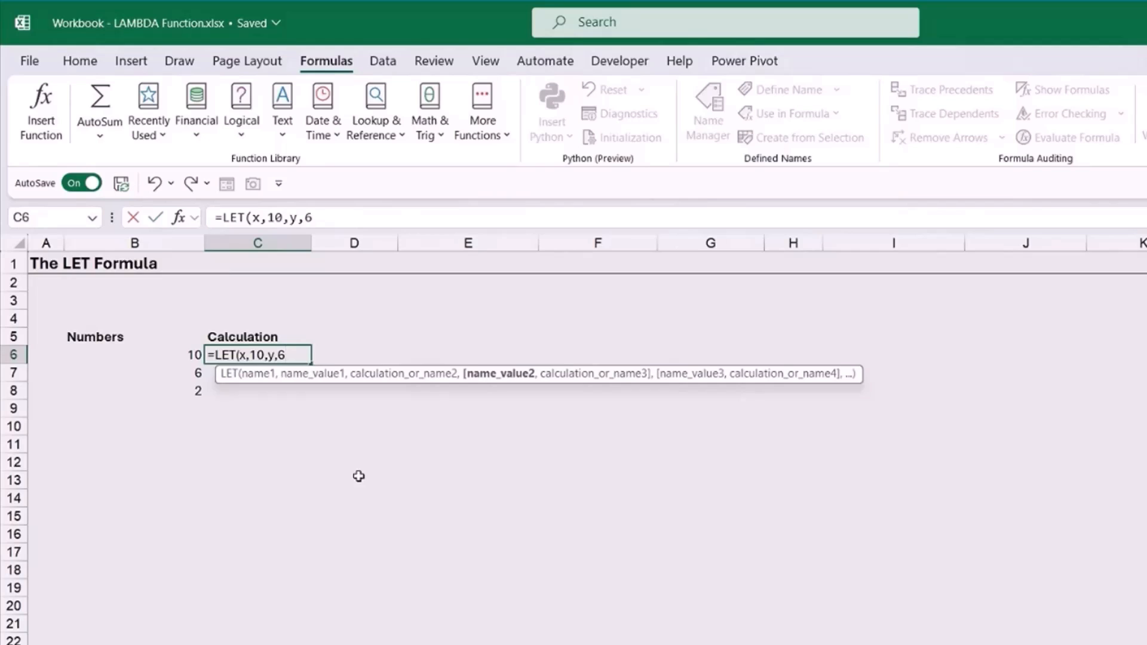
{"action": "type", "text": ","}
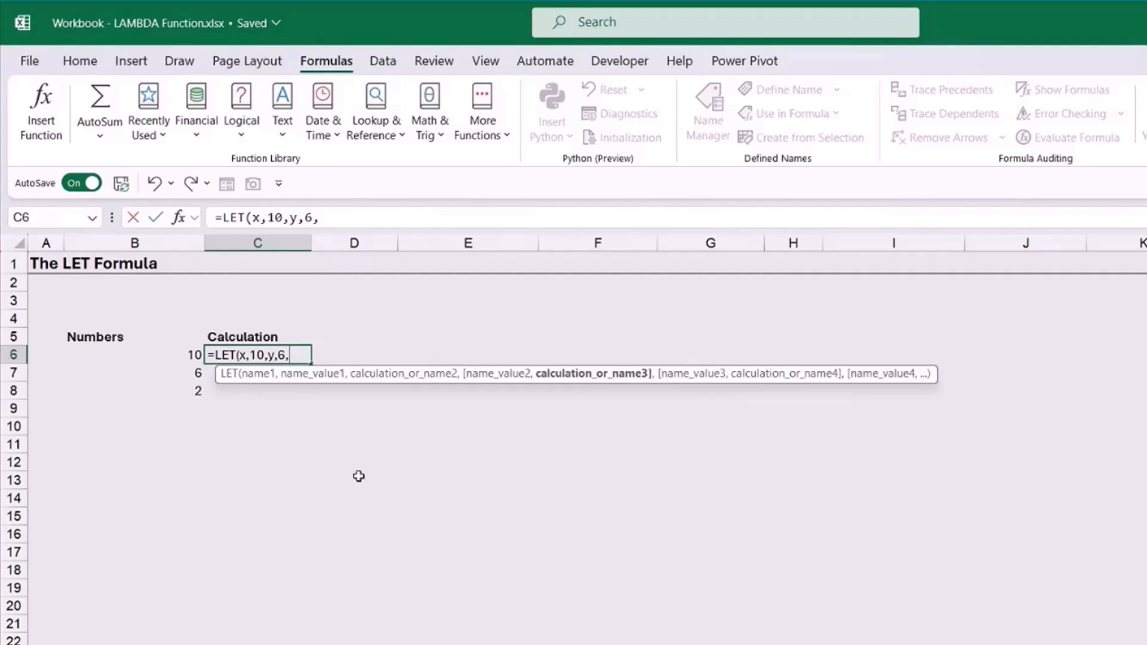
{"action": "type", "text": "z,2"}
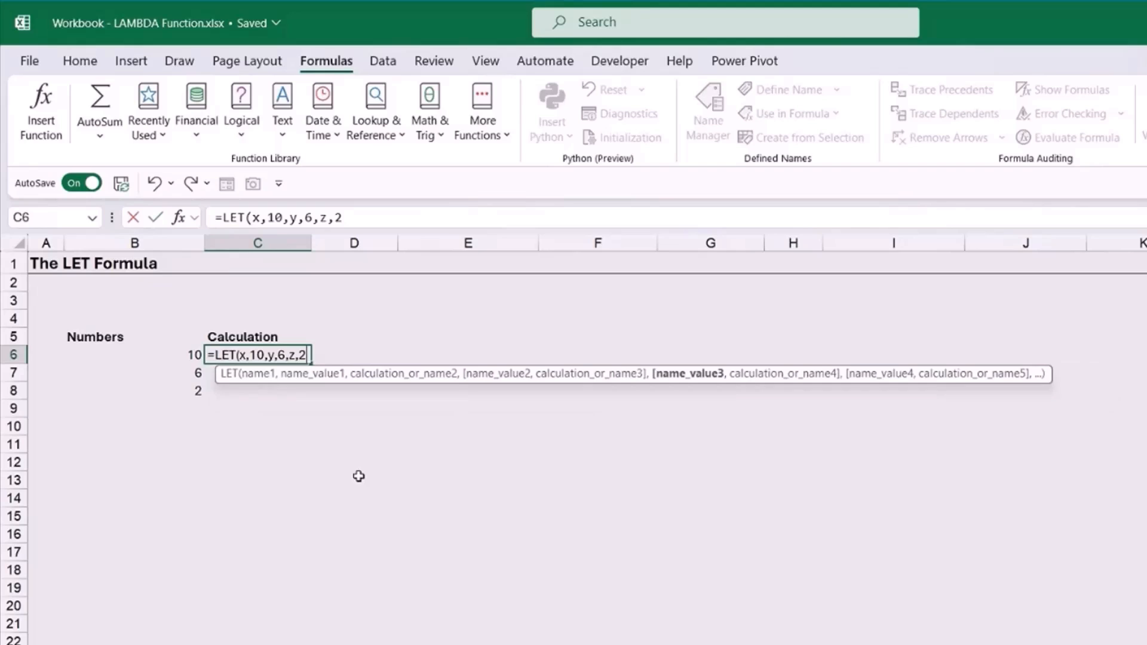
Complete the LET formula in C6 with SUM(x+y)/z as its calculation argument
{"action": "type", "text": ","}
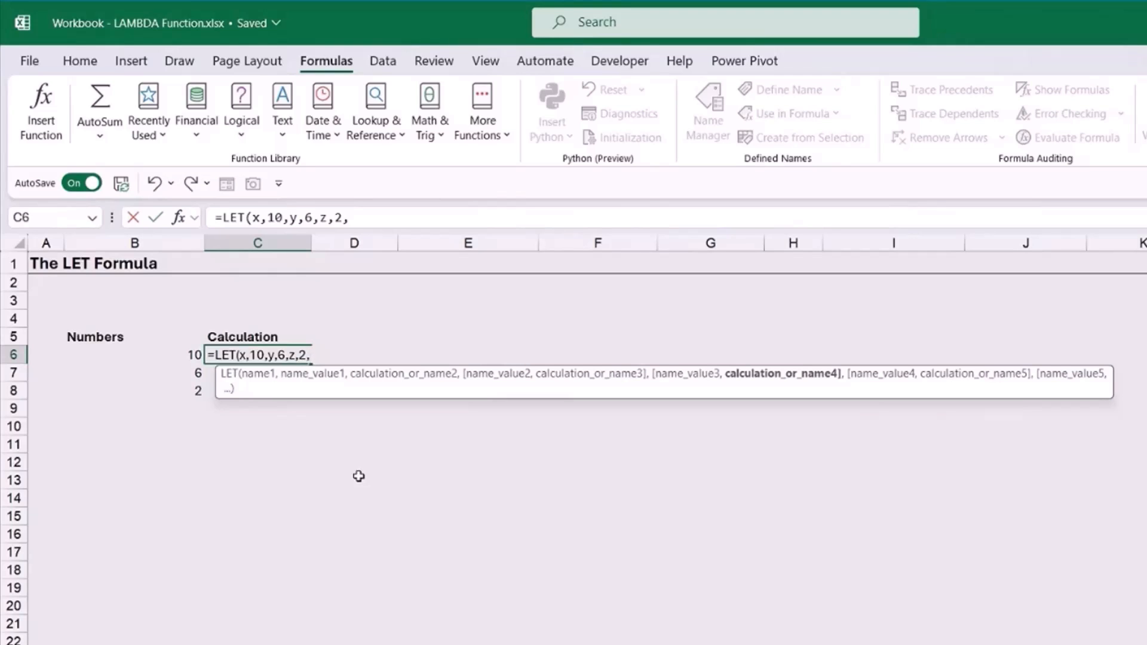
{"action": "type", "text": "SUM"}
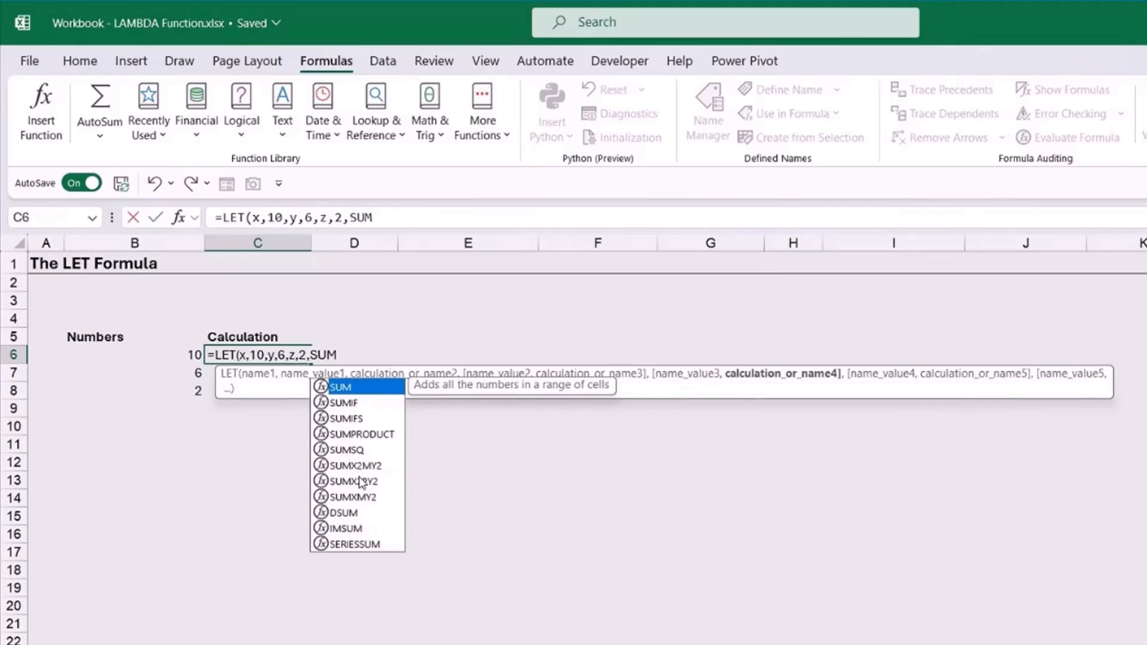
{"action": "type", "text": "("}
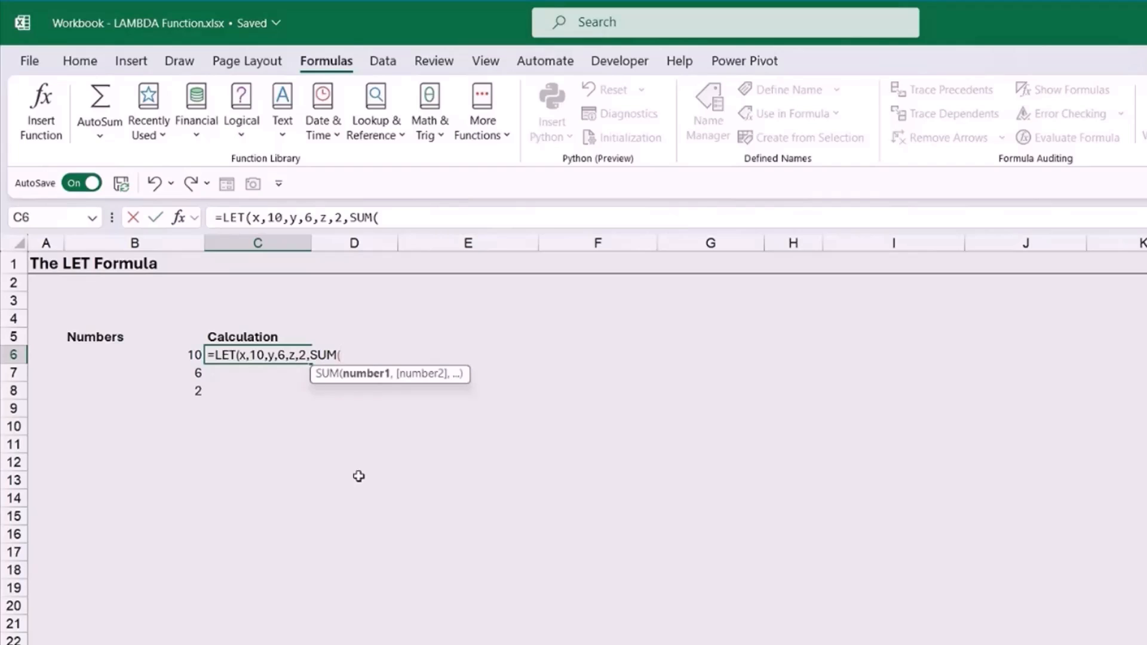
{"action": "type", "text": "x"}
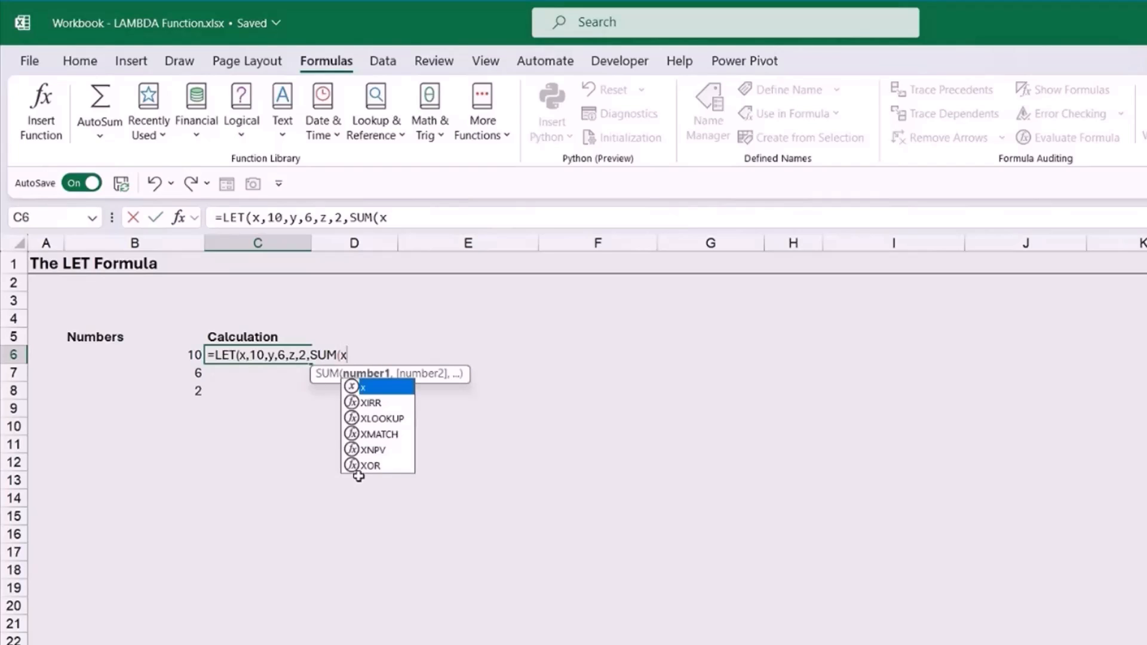
{"action": "type", "text": "+"}
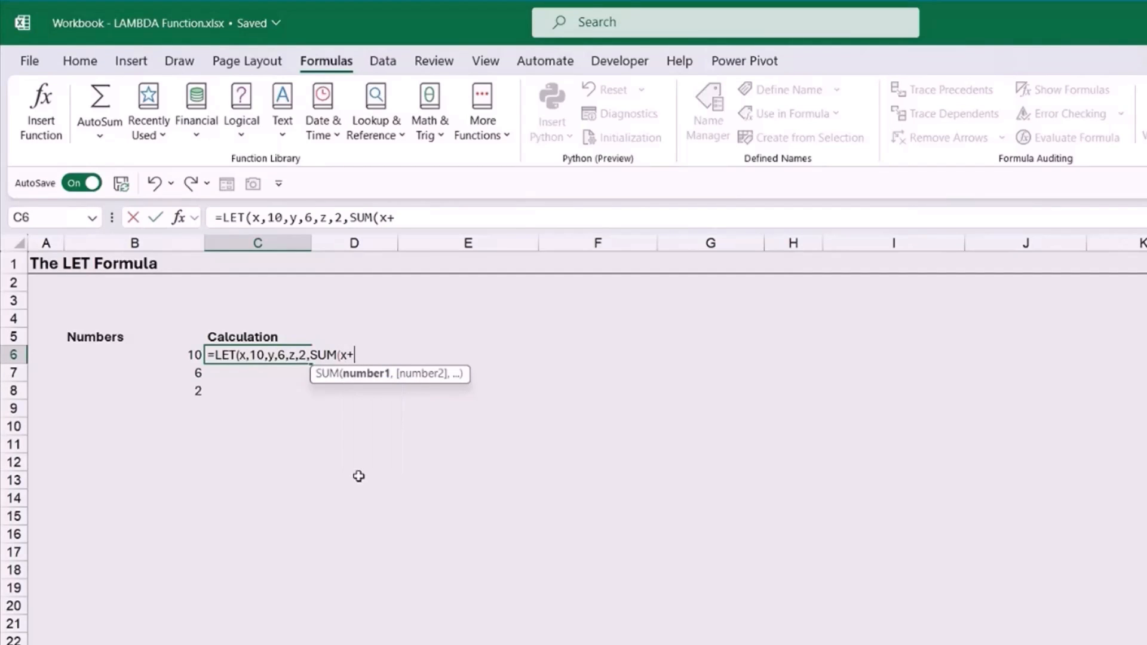
{"action": "type", "text": "y)"}
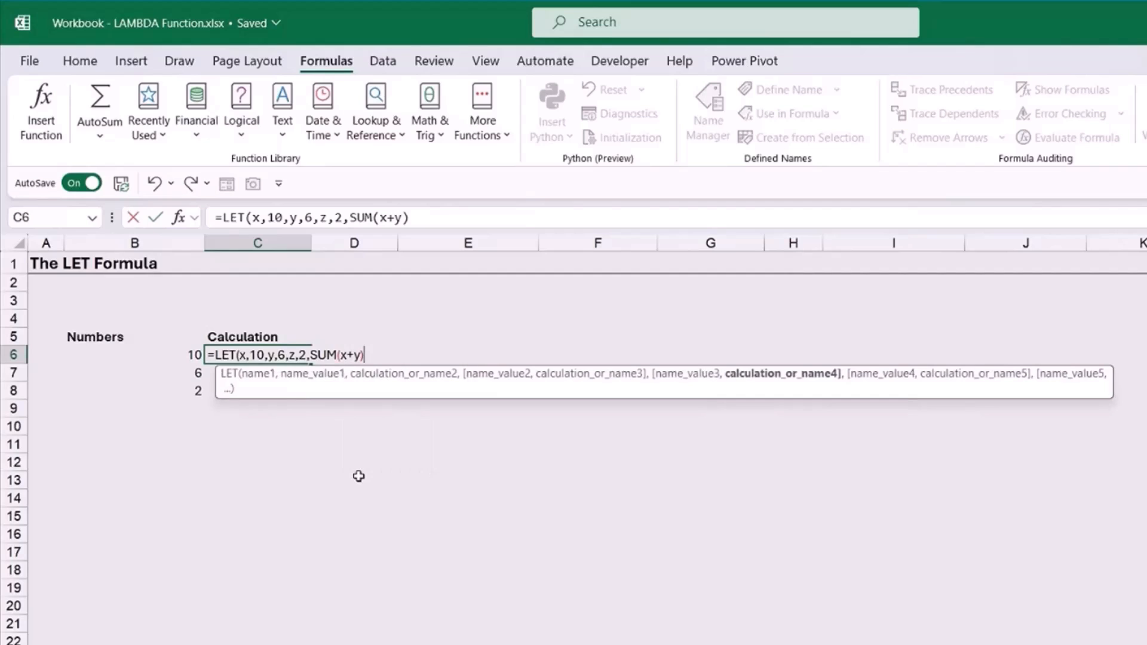
{"action": "type", "text": "/z)"}
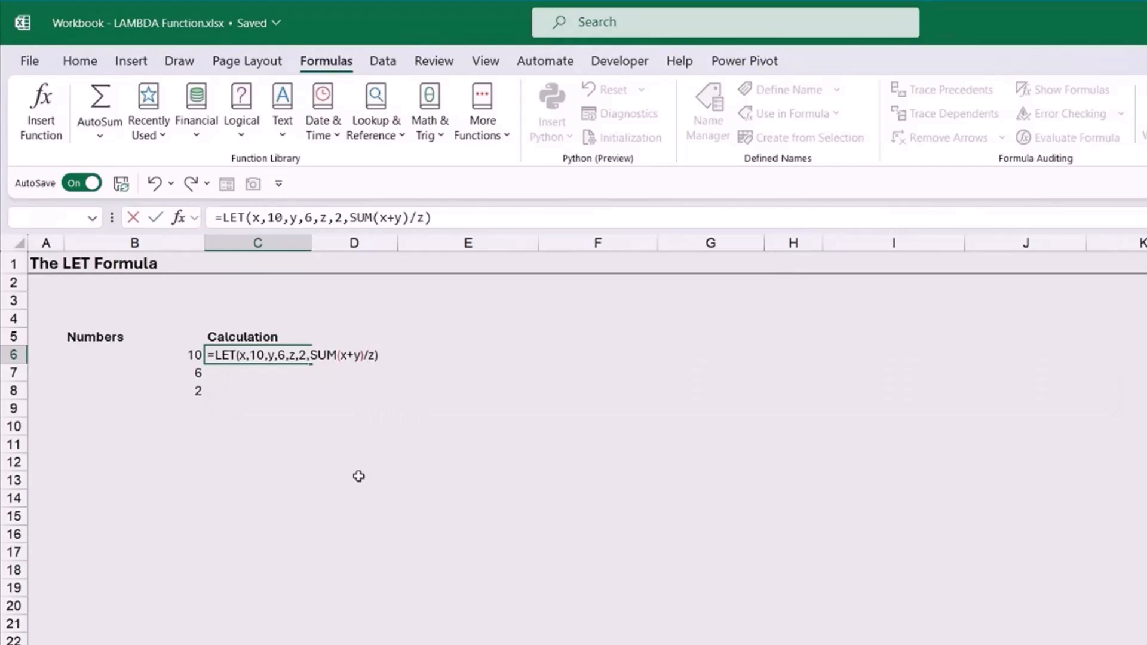
{"action": "key", "text": "Return"}
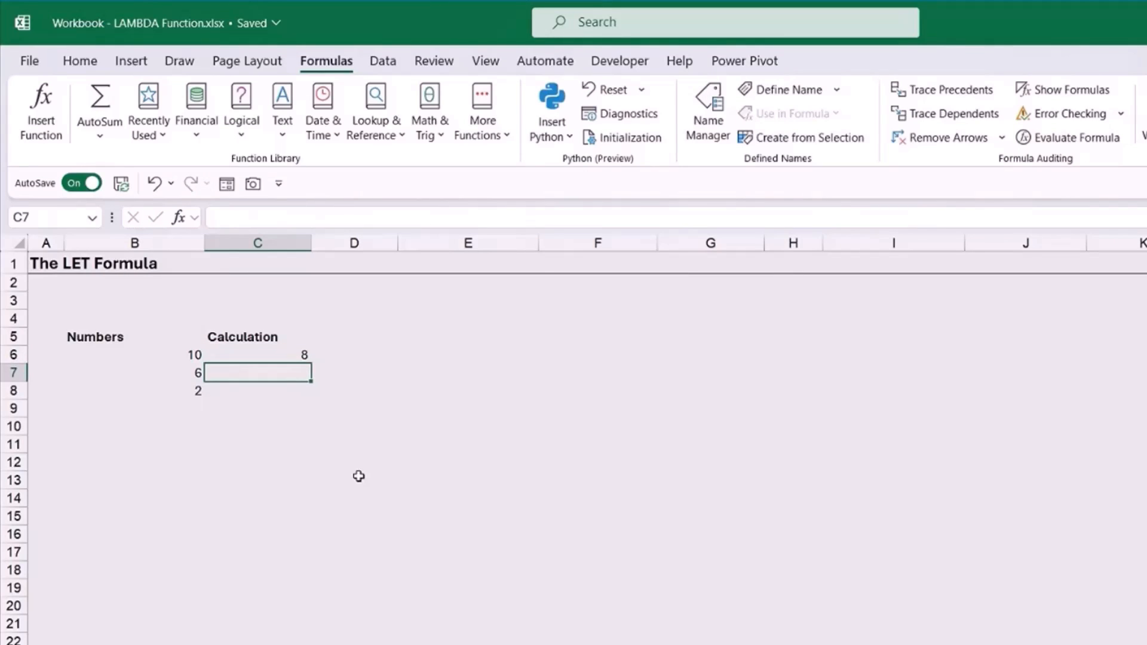
{"action": "left_click", "coordinate": [298, 354]}
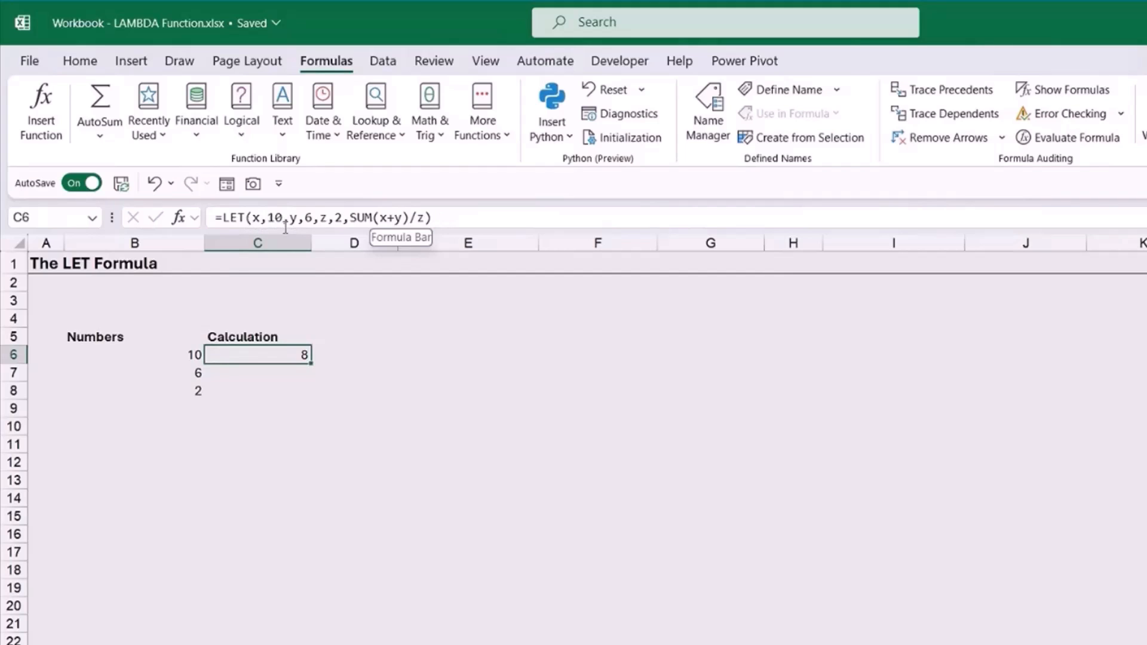
Review the number cells and the LET formula in C6, and check the workbook's defined names in Name Manager
{"action": "left_click", "coordinate": [178, 357]}
{"action": "left_click", "coordinate": [178, 376]}
{"action": "left_click", "coordinate": [276, 359]}
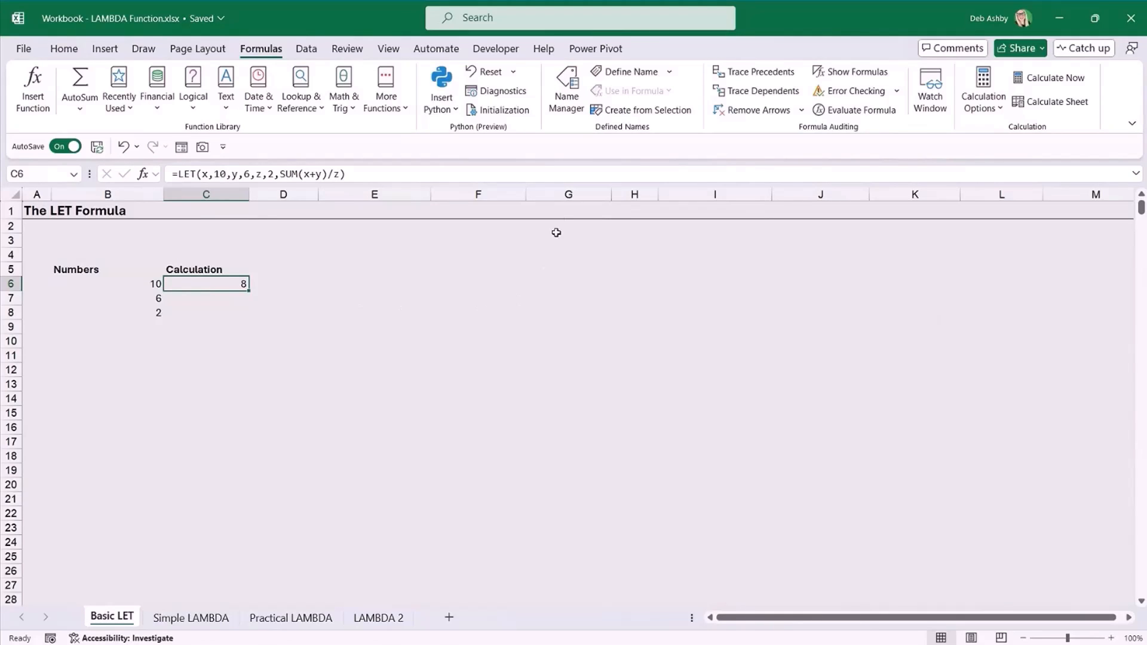
{"action": "left_click", "coordinate": [567, 98]}
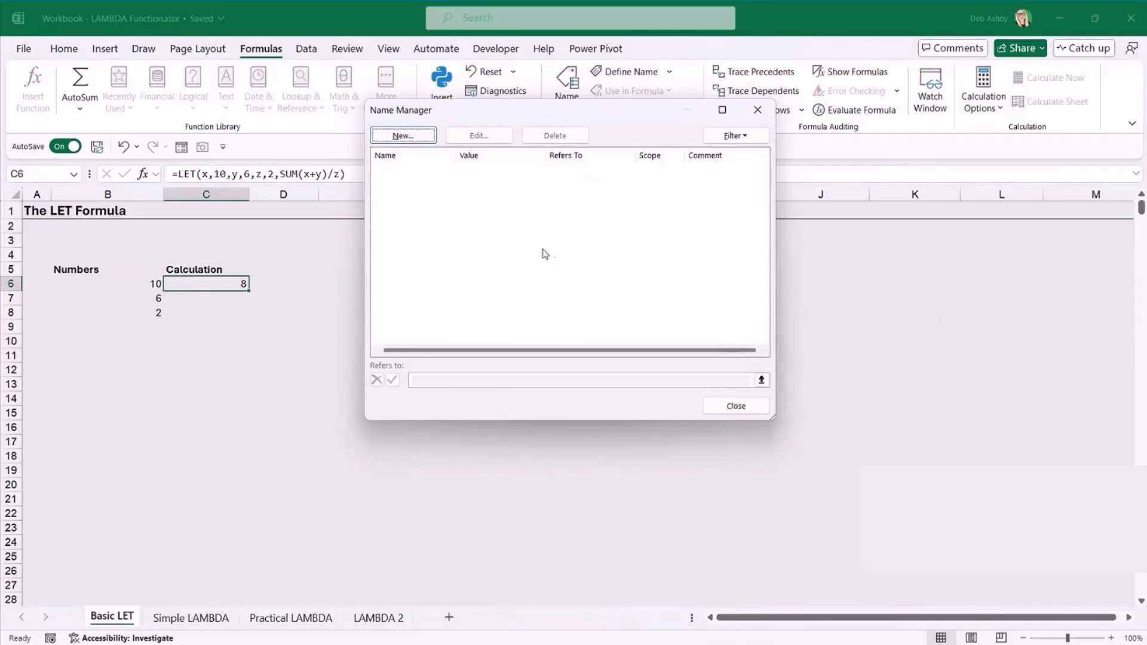
{"action": "left_click", "coordinate": [735, 409]}
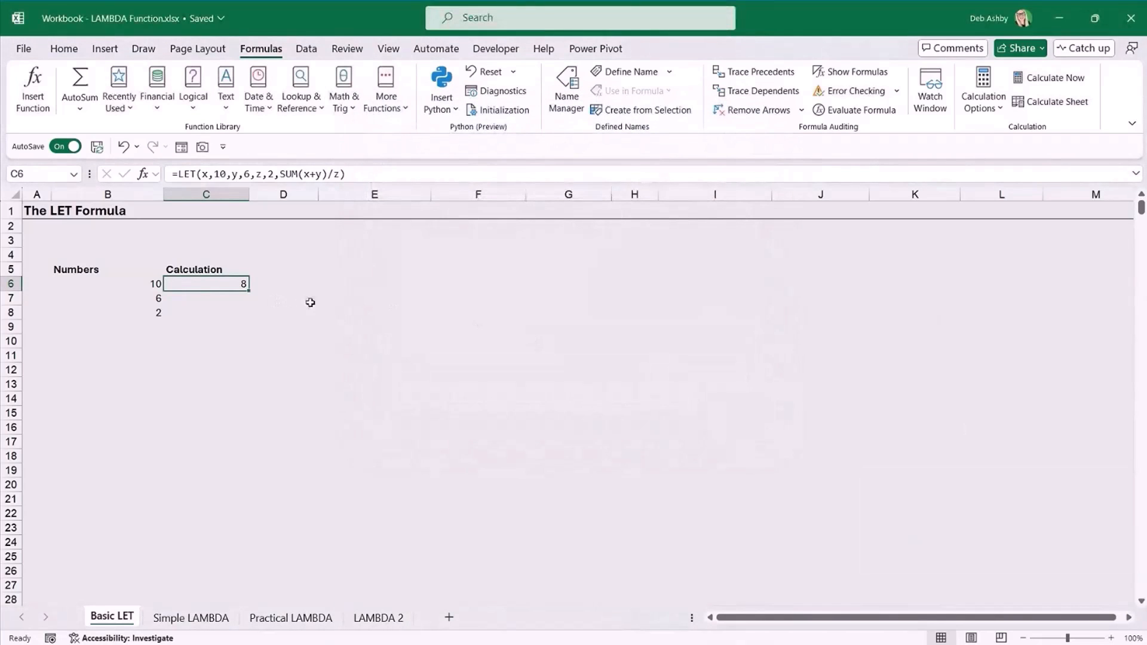
{"action": "left_click", "coordinate": [310, 302]}
Switch to the Simple LAMBDA sheet and examine the Sale Price column and the Sales Tax rate in C4
{"action": "left_click", "coordinate": [191, 618]}
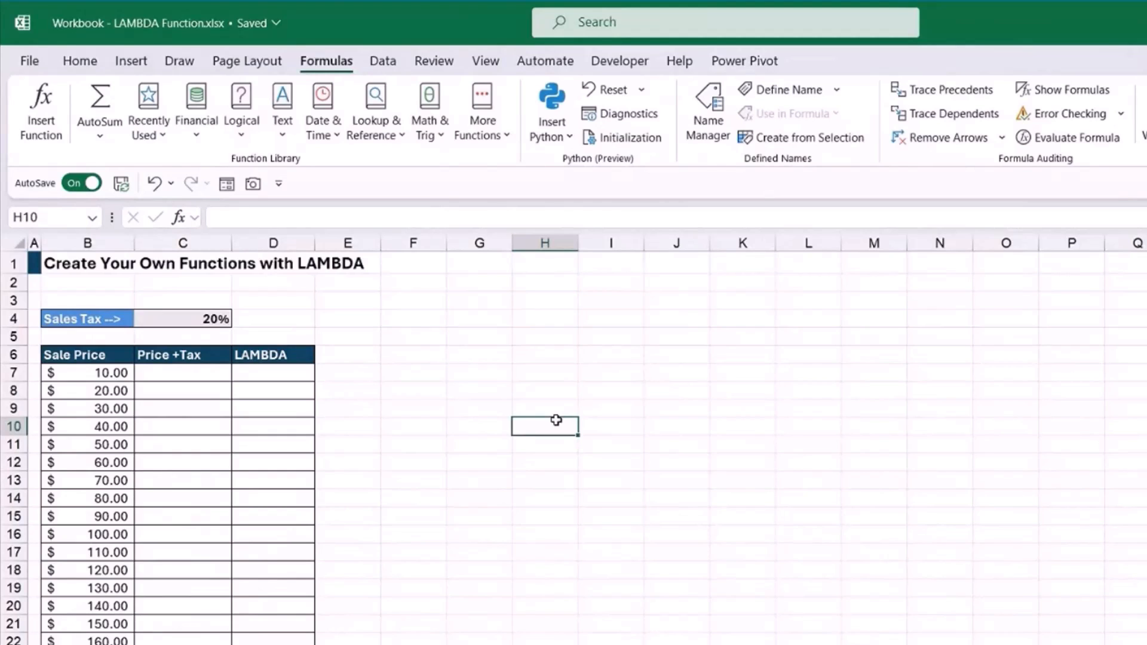
{"action": "left_click", "coordinate": [376, 428]}
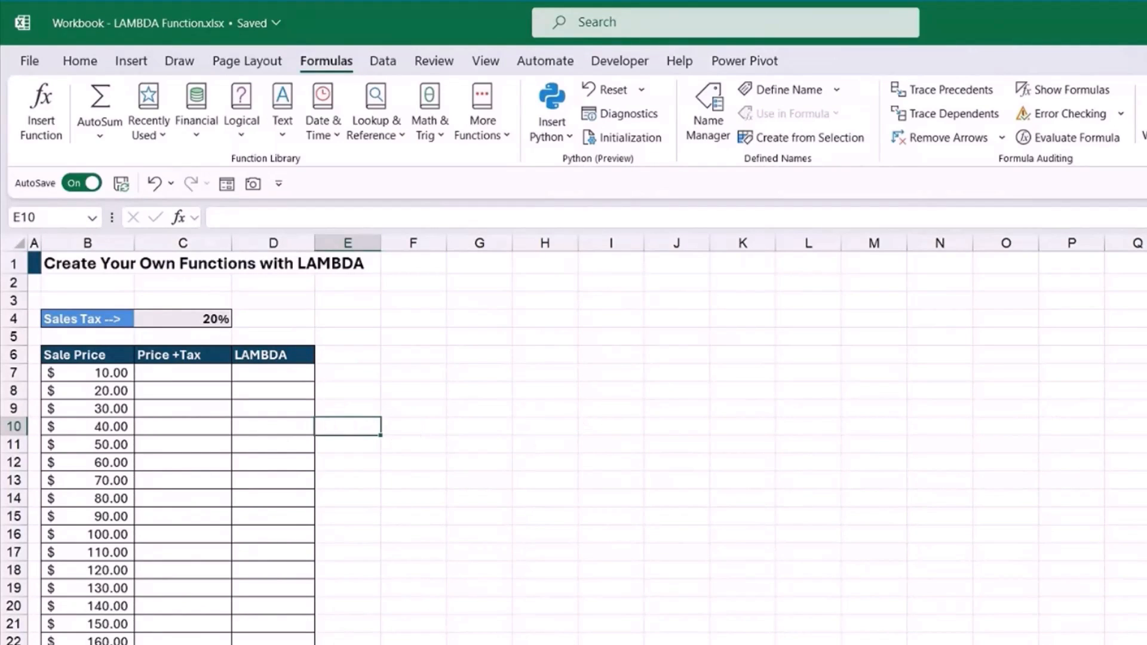
{"action": "left_click", "coordinate": [239, 499]}
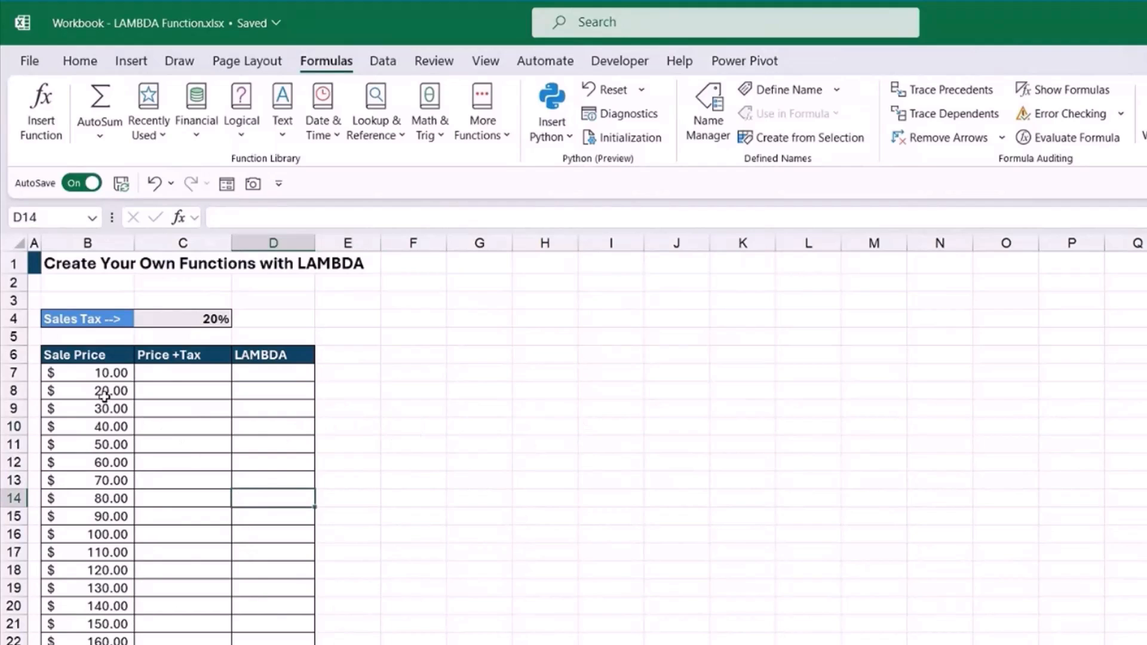
{"action": "left_click", "coordinate": [106, 374]}
{"action": "left_click_drag", "start_coordinate": [97, 374], "coordinate": [92, 644]}
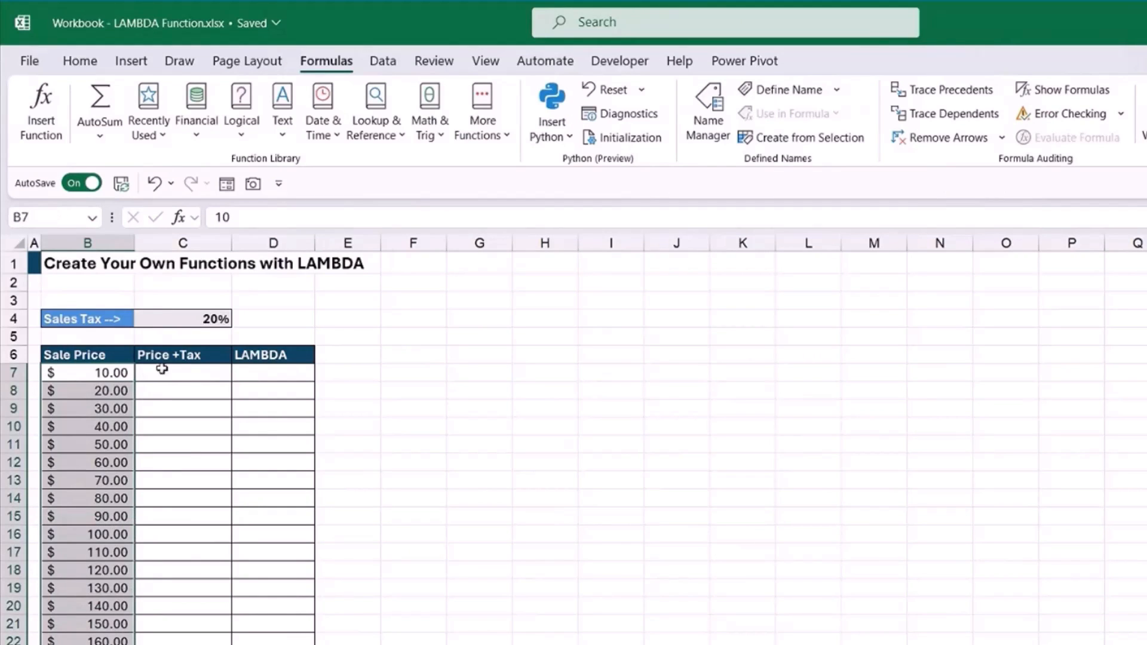
{"action": "left_click", "coordinate": [188, 319]}
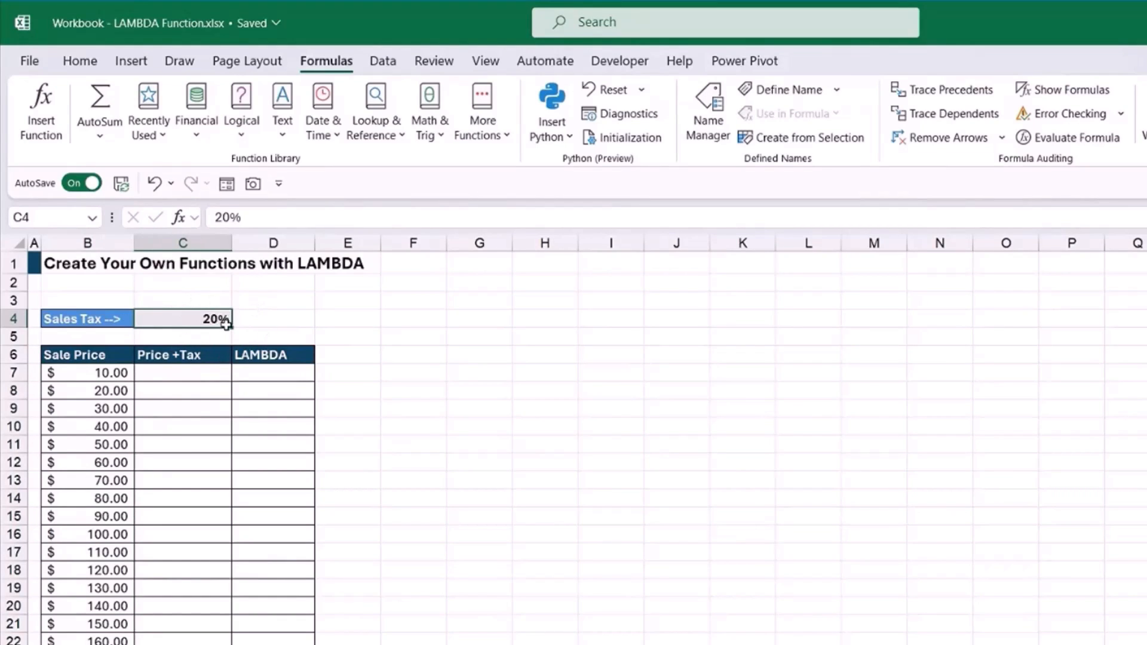
{"action": "left_click", "coordinate": [160, 371]}
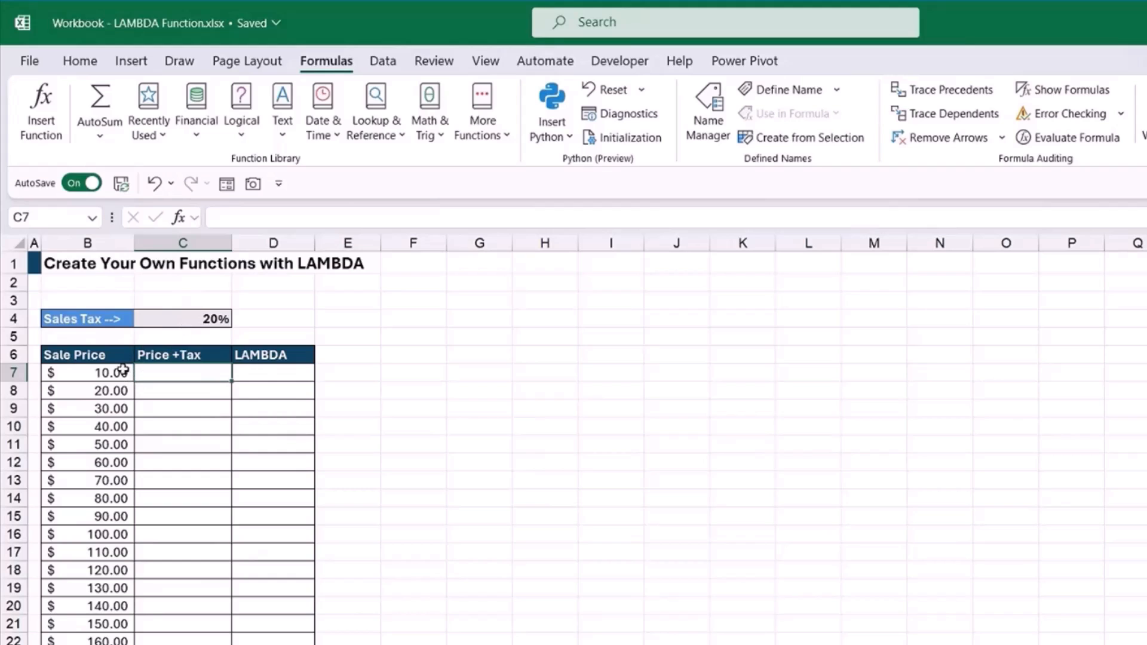
{"action": "left_click", "coordinate": [102, 373]}
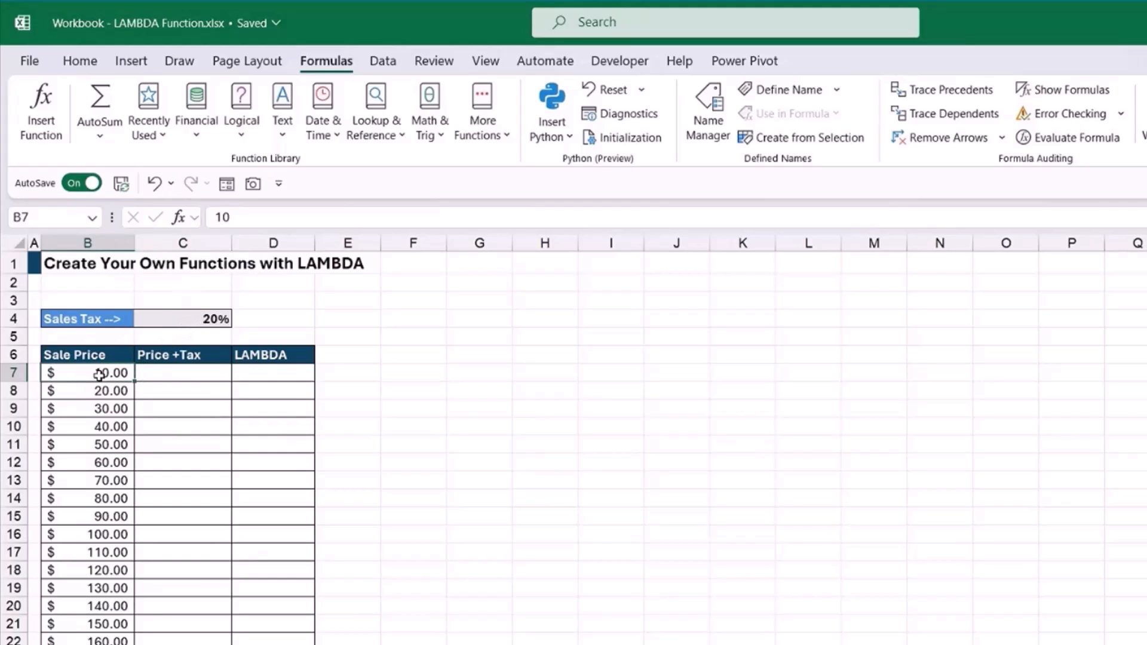
Enter the formula =SUM(B7*$C$4)+B7 in cell C7 under Price +Tax
{"action": "left_click", "coordinate": [179, 372]}
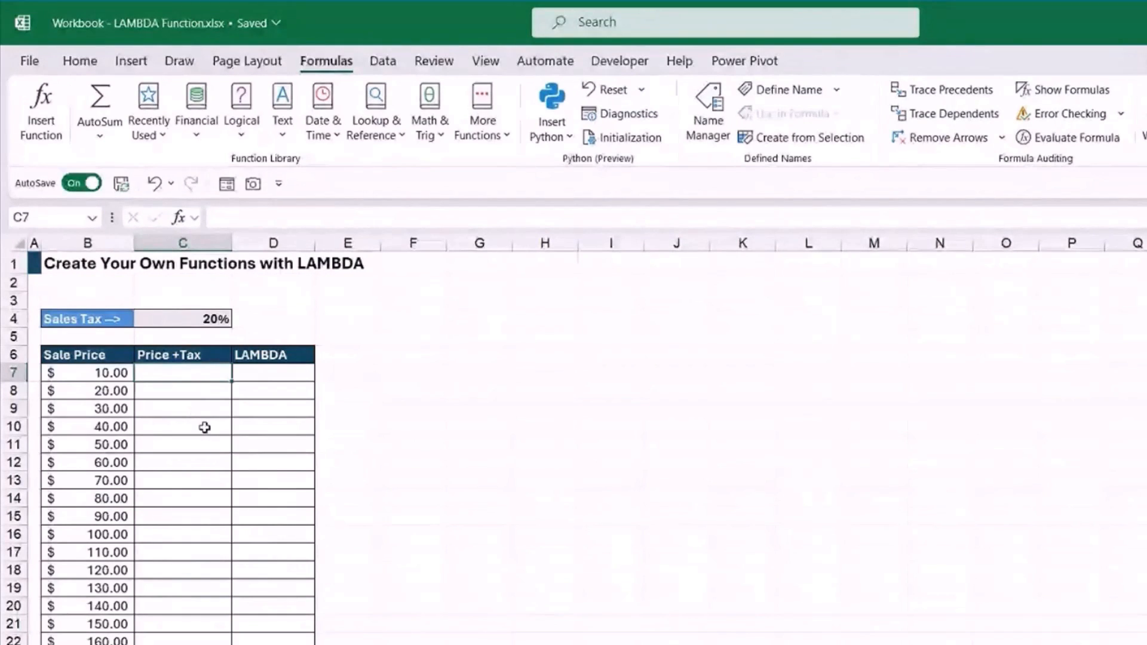
{"action": "type", "text": "=SU"}
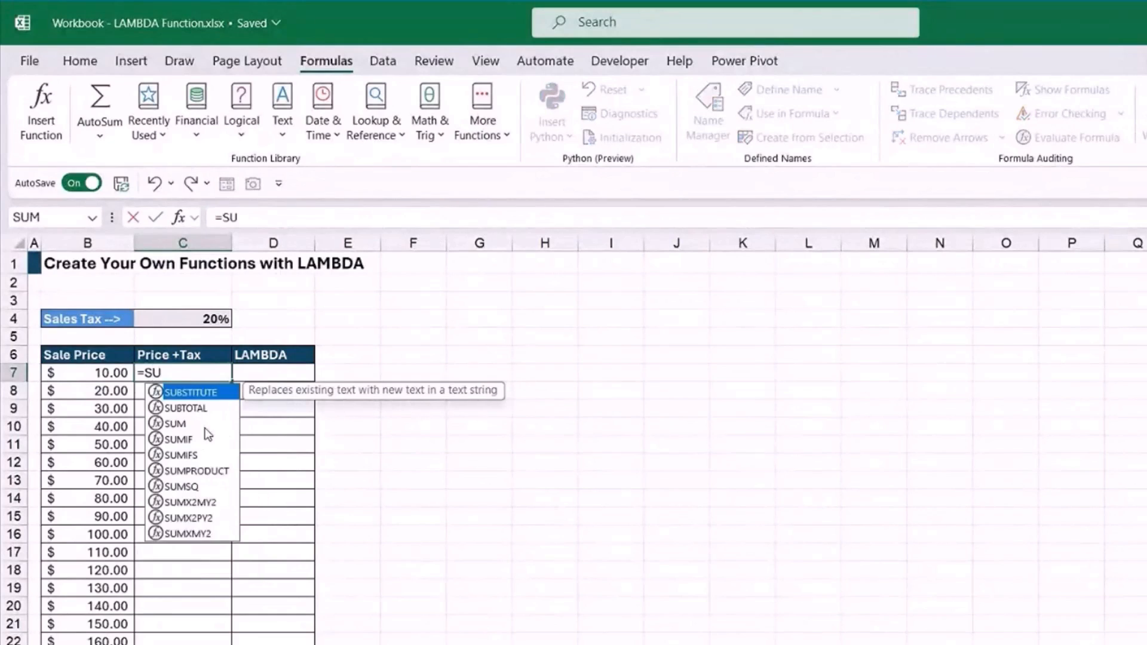
{"action": "type", "text": "M("}
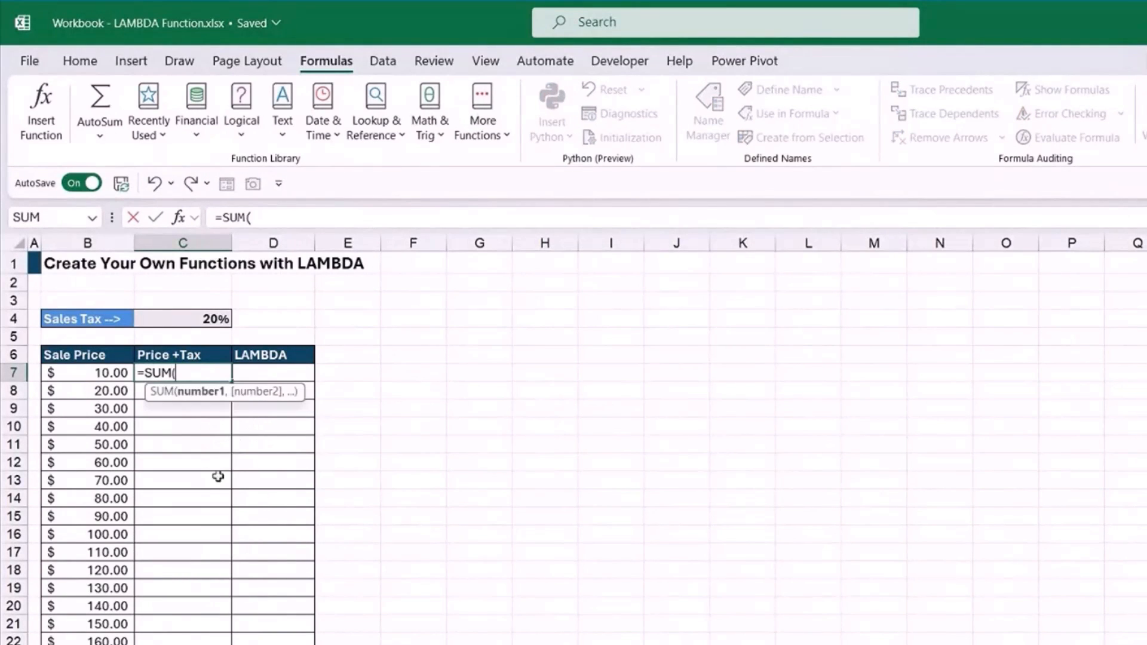
{"action": "left_click", "coordinate": [91, 373]}
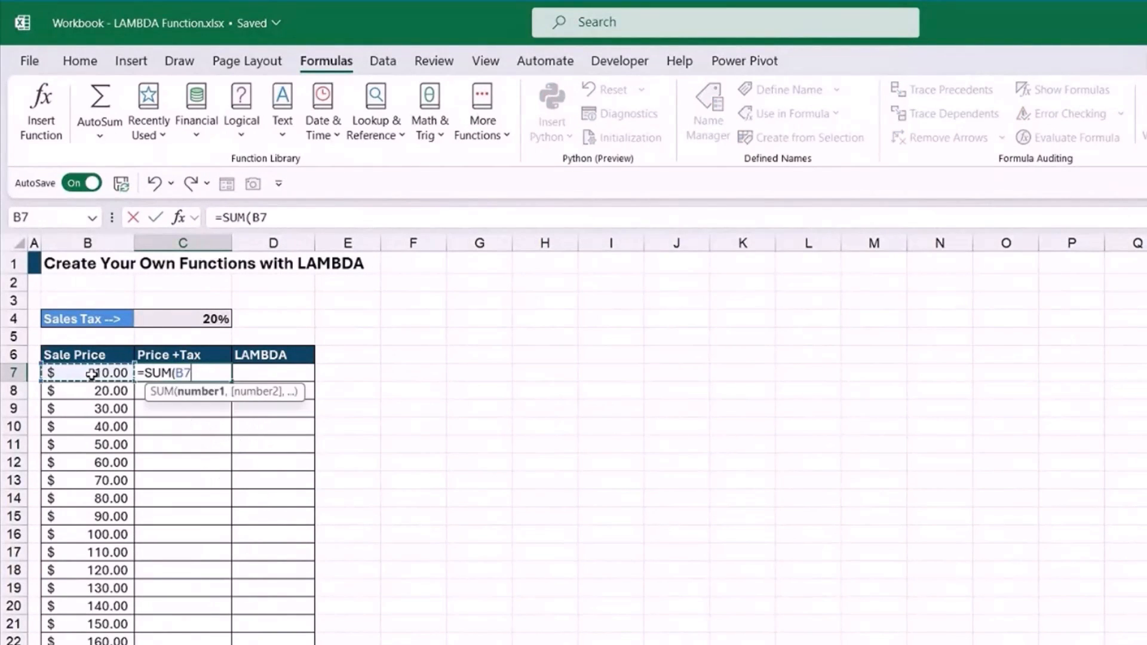
{"action": "type", "text": "*"}
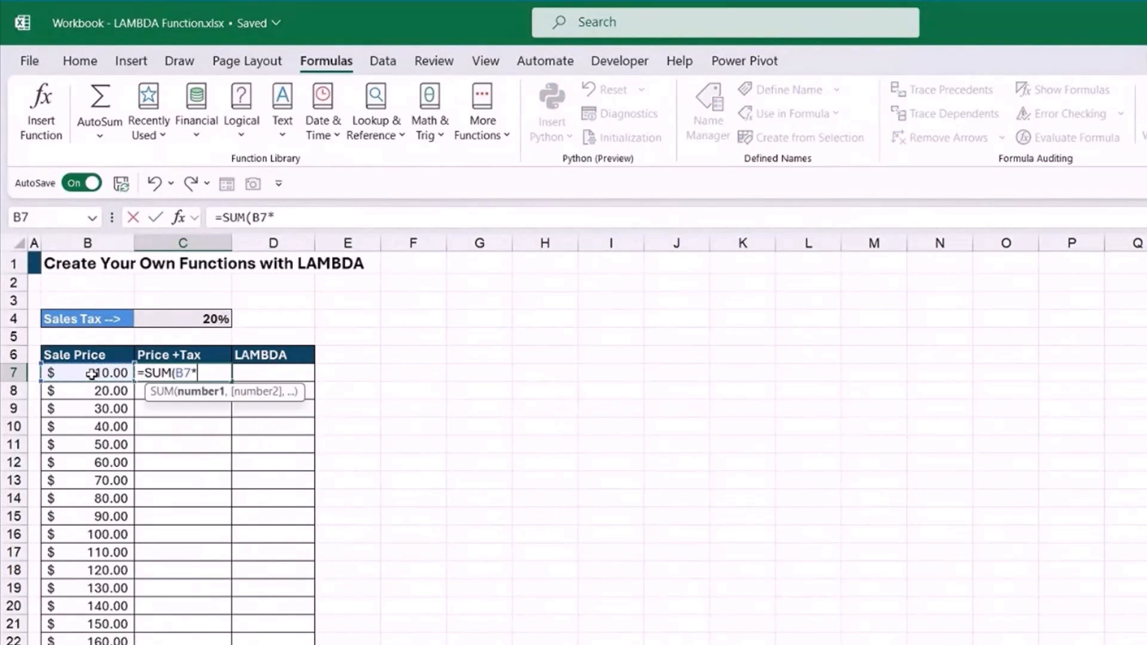
{"action": "left_click", "coordinate": [210, 321]}
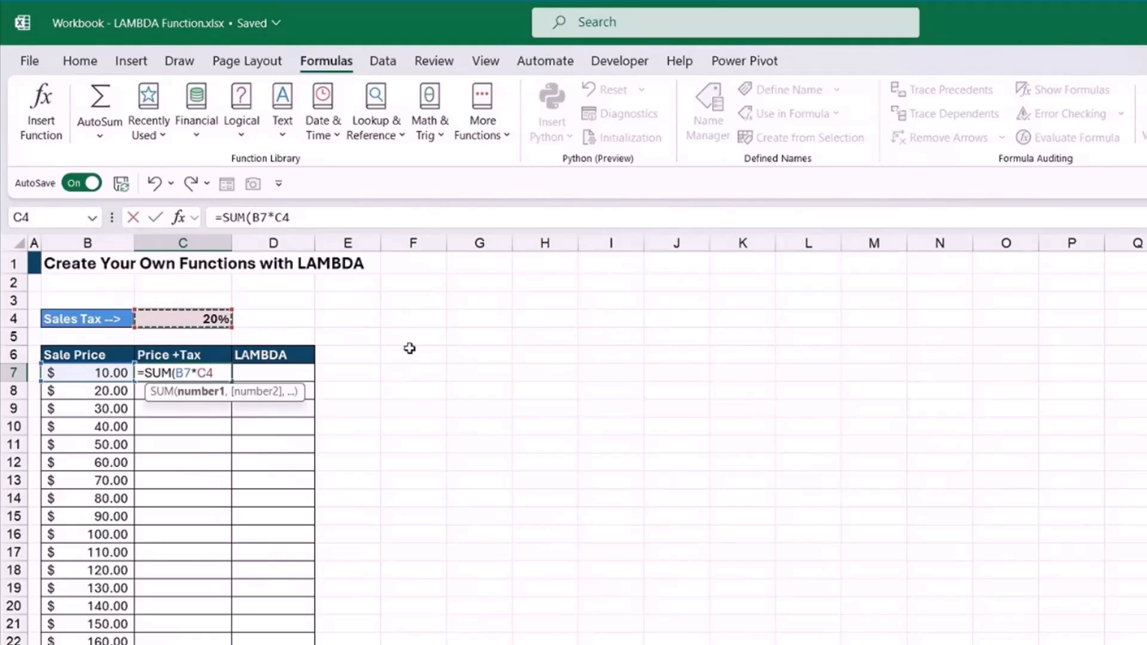
{"action": "key", "text": "F4"}
{"action": "type", "text": ")"}
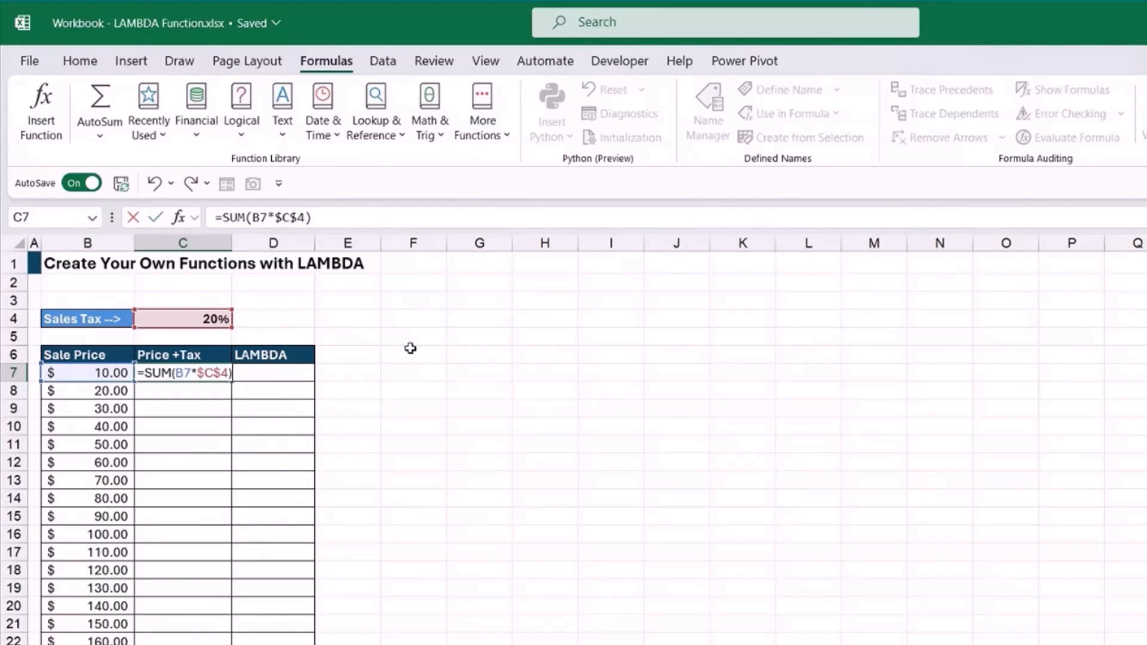
{"action": "type", "text": "+"}
{"action": "left_click", "coordinate": [119, 376]}
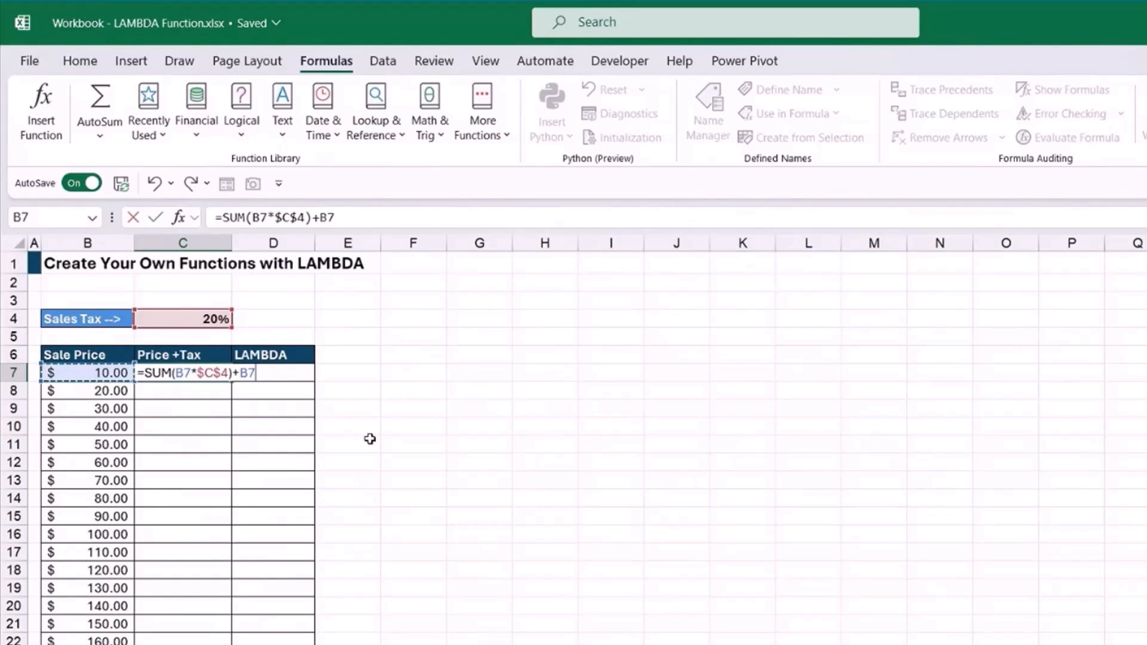
{"action": "key", "text": "Return"}
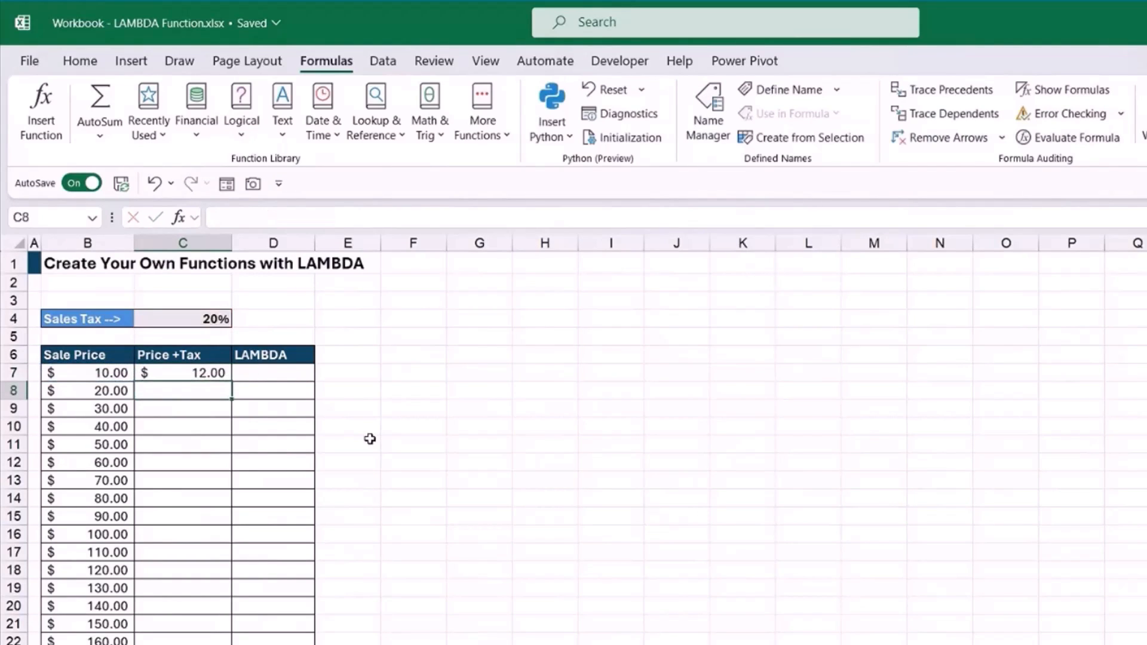
Fill the C7 formula down the Price +Tax column and check a few of the copied formulas
{"action": "left_click", "coordinate": [217, 372]}
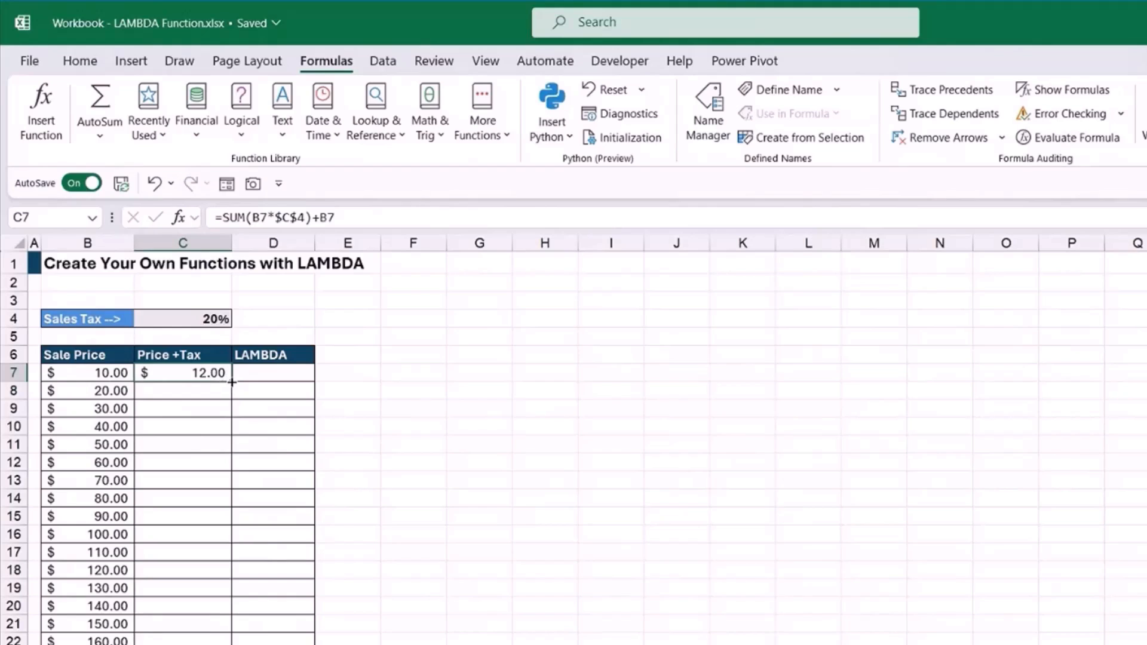
{"action": "double_click", "coordinate": [232, 382]}
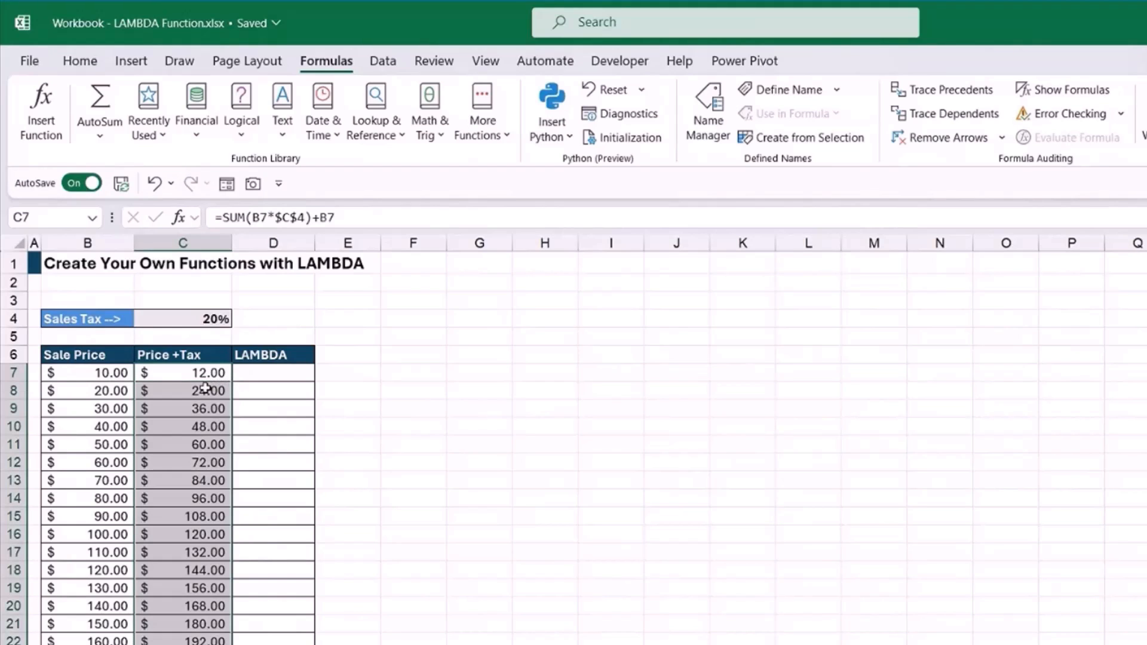
{"action": "left_click", "coordinate": [192, 442]}
{"action": "left_click", "coordinate": [197, 498]}
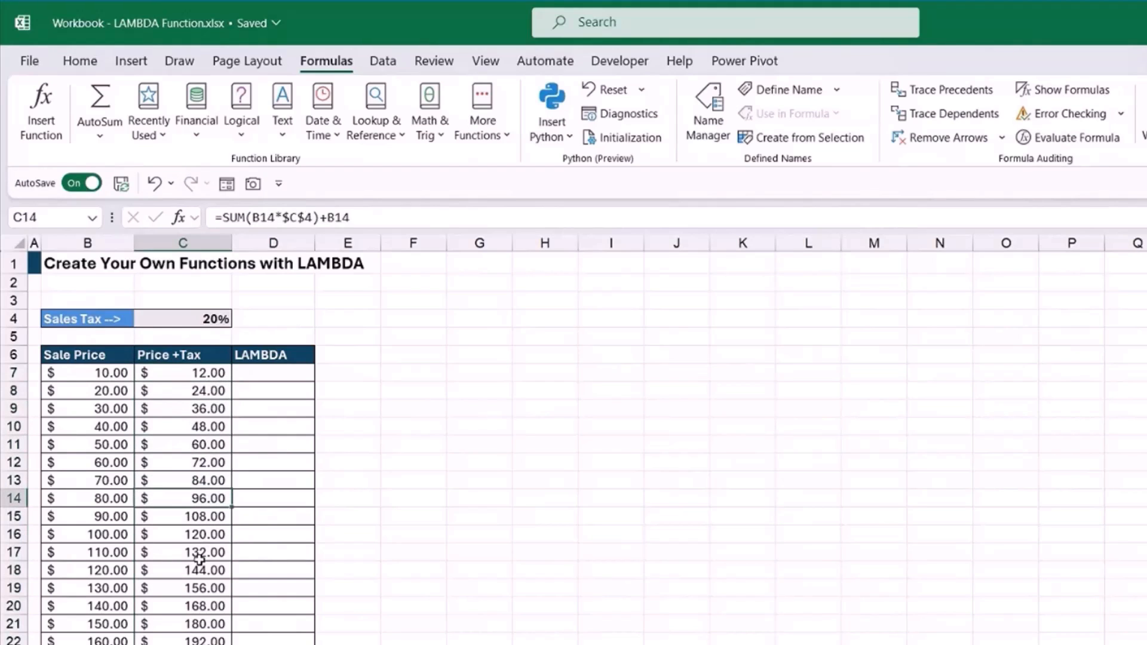
{"action": "left_click", "coordinate": [175, 372]}
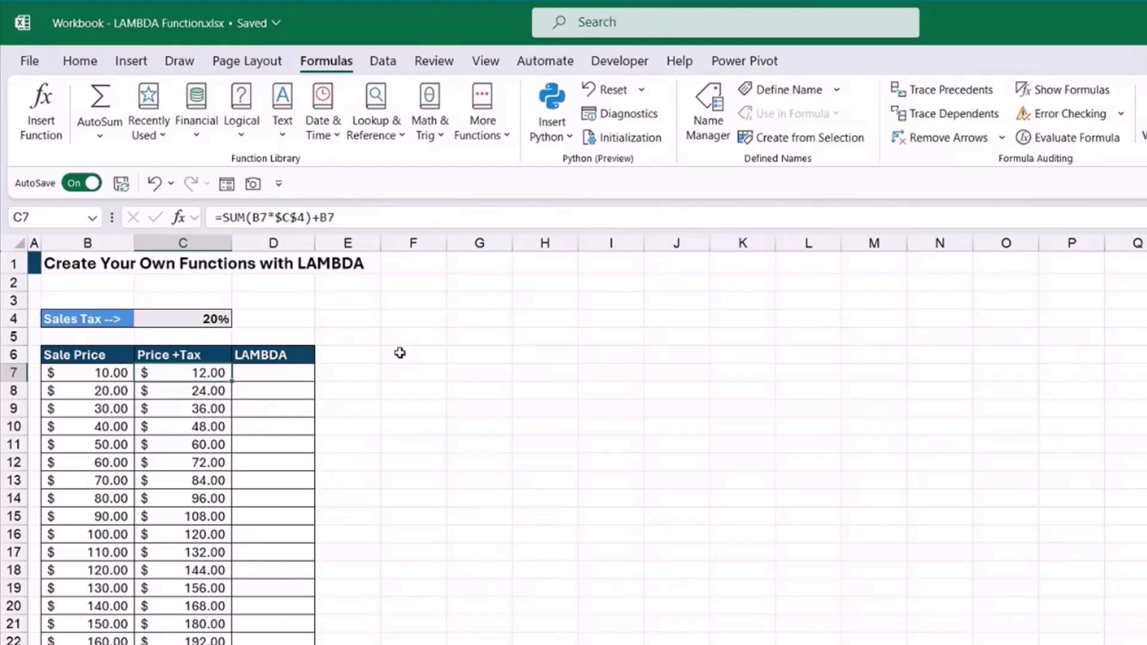
Start a LAMBDA function in cell D7 under the LAMBDA heading
{"action": "left_click", "coordinate": [289, 374]}
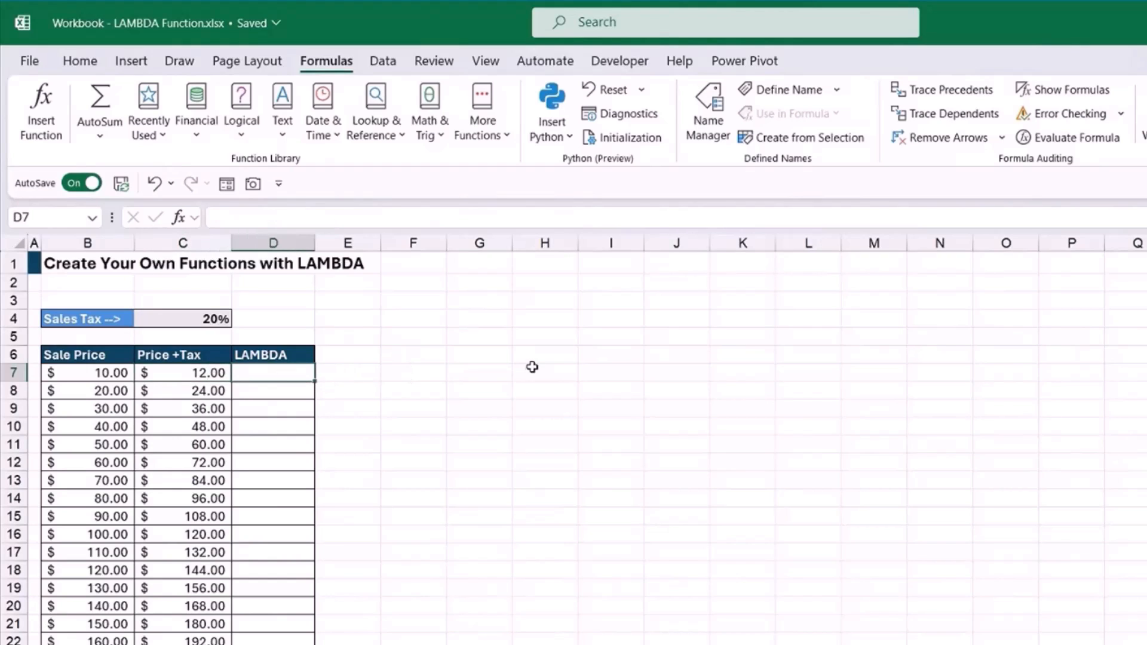
{"action": "type", "text": "=LAM"}
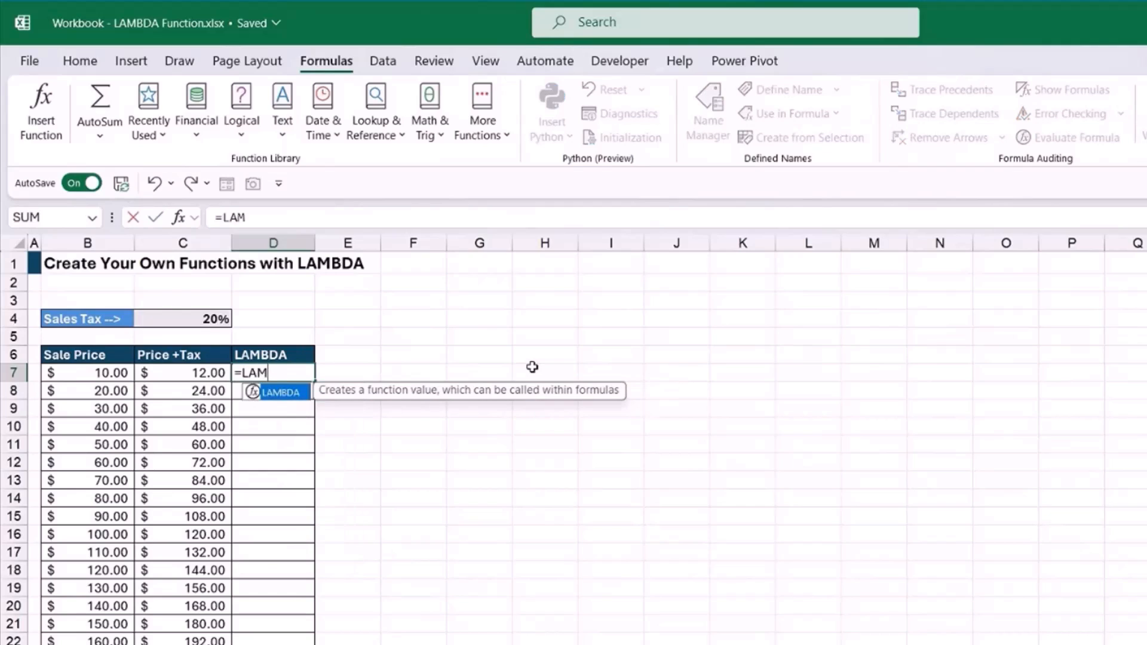
{"action": "type", "text": "BDA("}
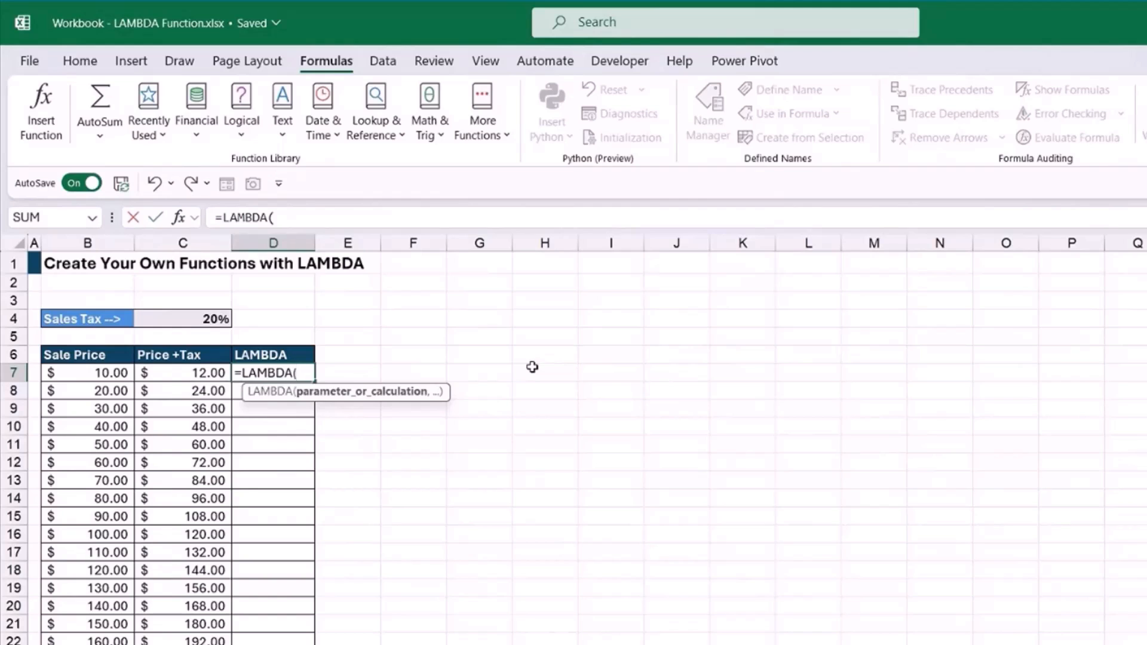
{"action": "type", "text": "x,10"}
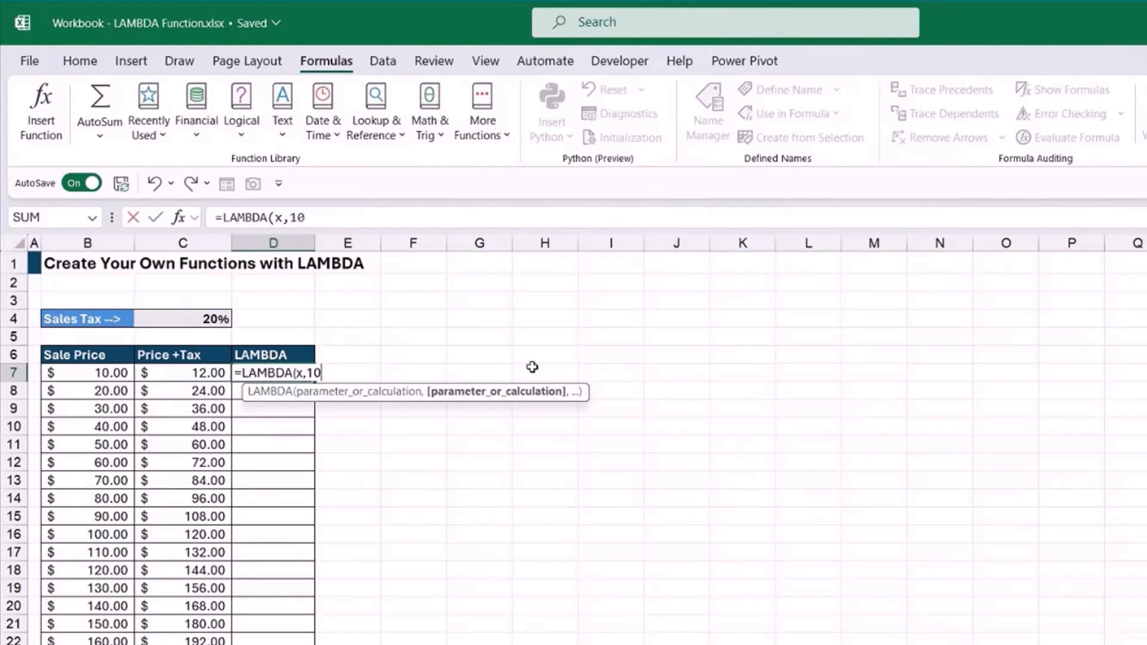
{"action": "key", "text": "BackSpace"}
{"action": "key", "text": "BackSpace"}
{"action": "key", "text": "BackSpace"}
{"action": "key", "text": "BackSpace"}
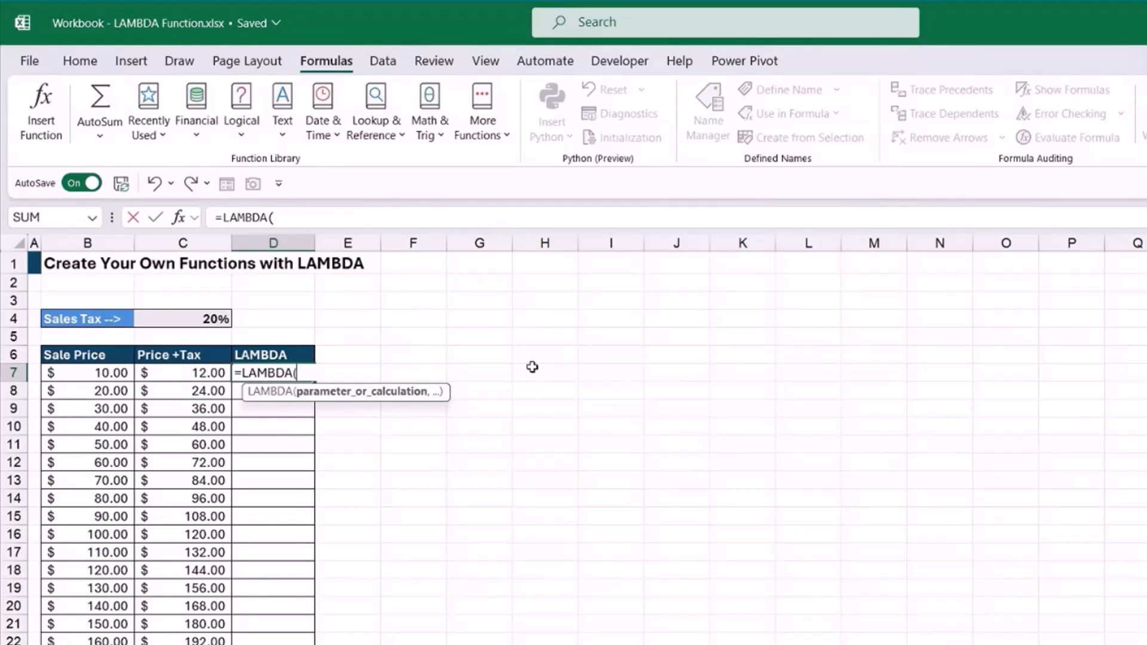
Define price and tax as the two parameters of the LAMBDA function in D7
{"action": "type", "text": "price,"}
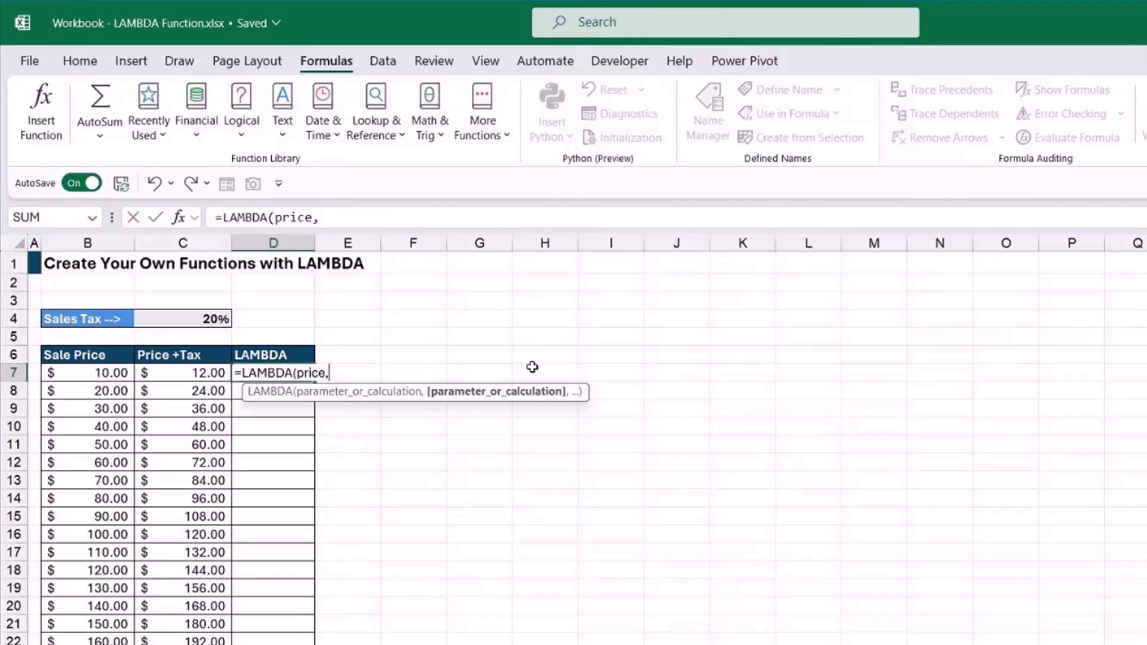
{"action": "type", "text": "tax"}
{"action": "type", "text": ","}
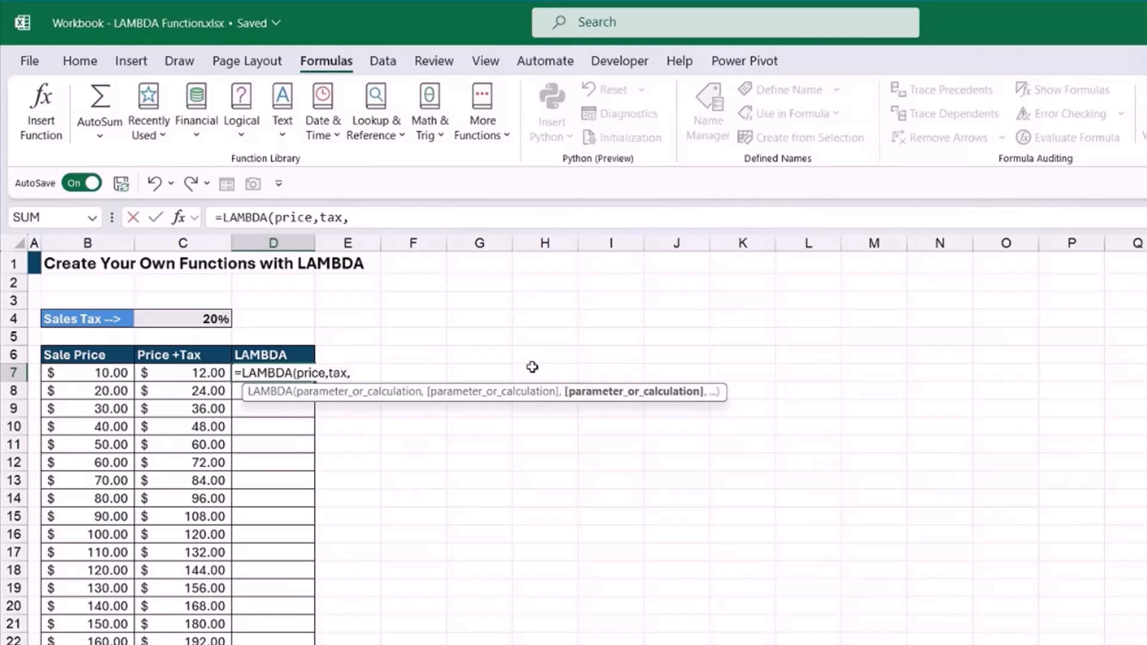
Complete the LAMBDA function in D7 with the calculation SUM(price*tax)+price and enter the formula
{"action": "type", "text": "SUM"}
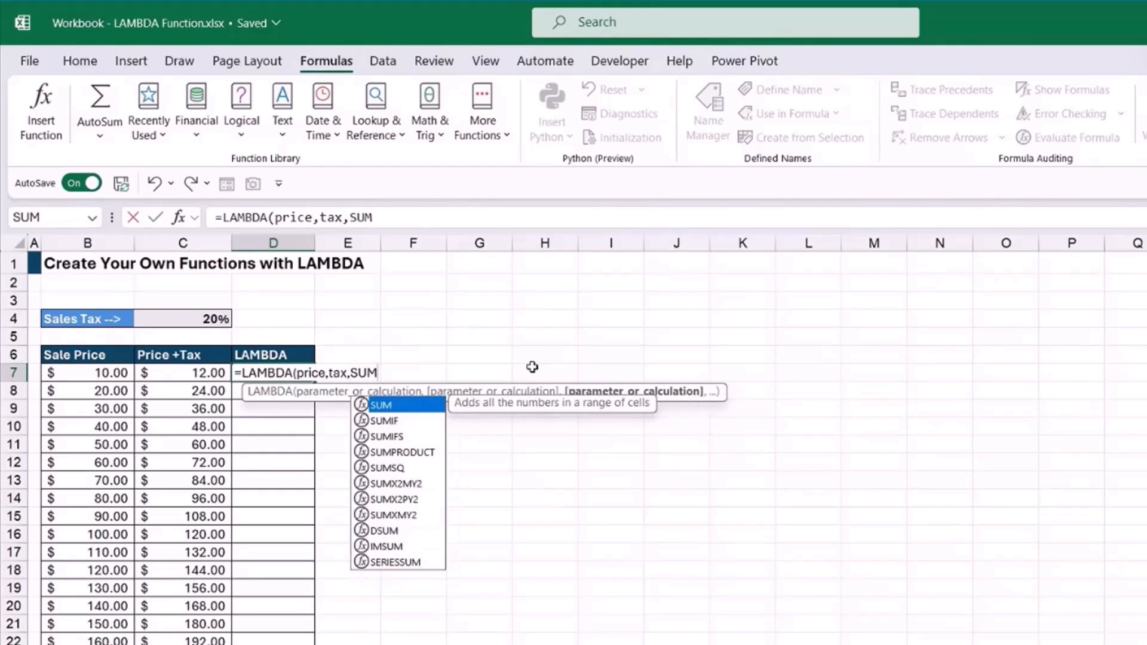
{"action": "type", "text": "("}
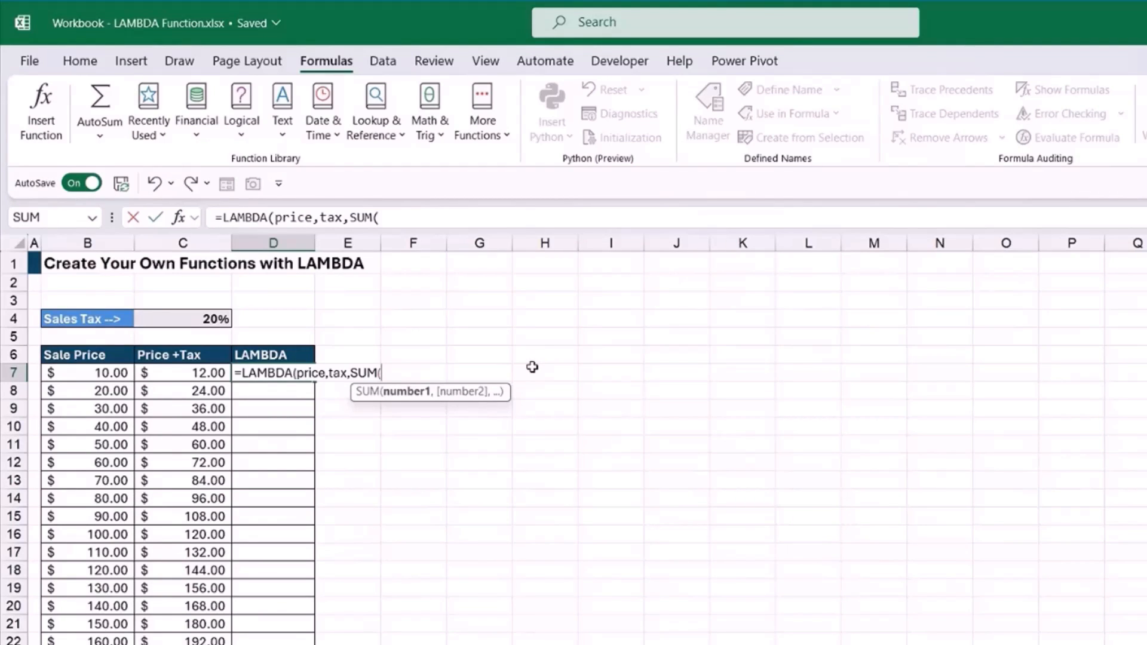
{"action": "type", "text": "price"}
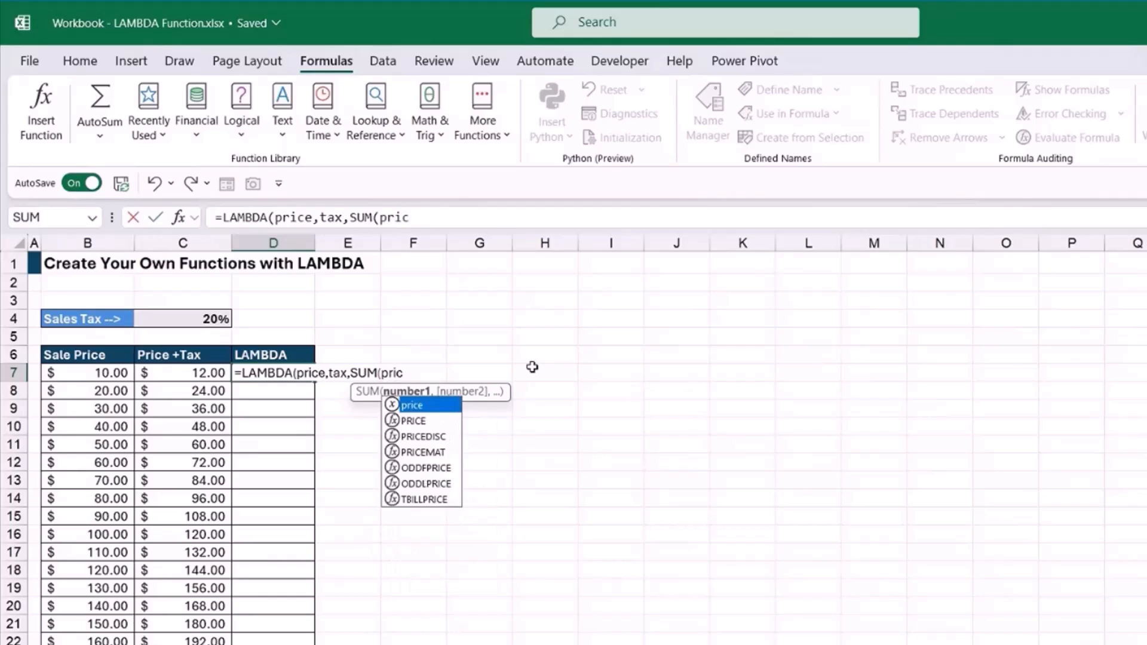
{"action": "type", "text": "*"}
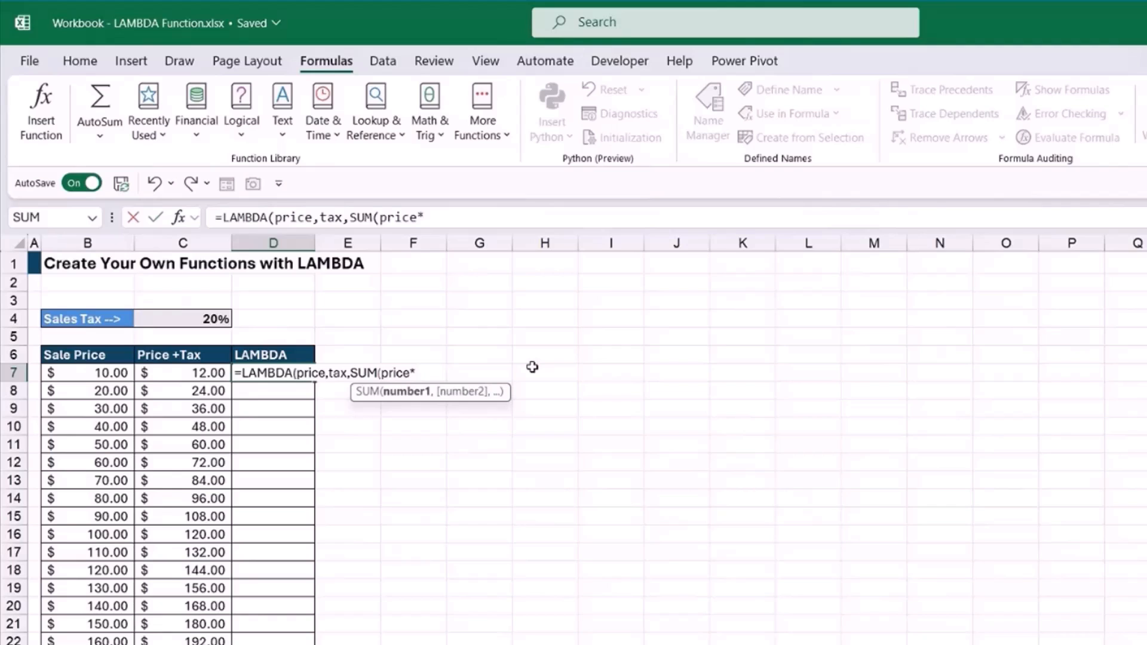
{"action": "type", "text": "tax"}
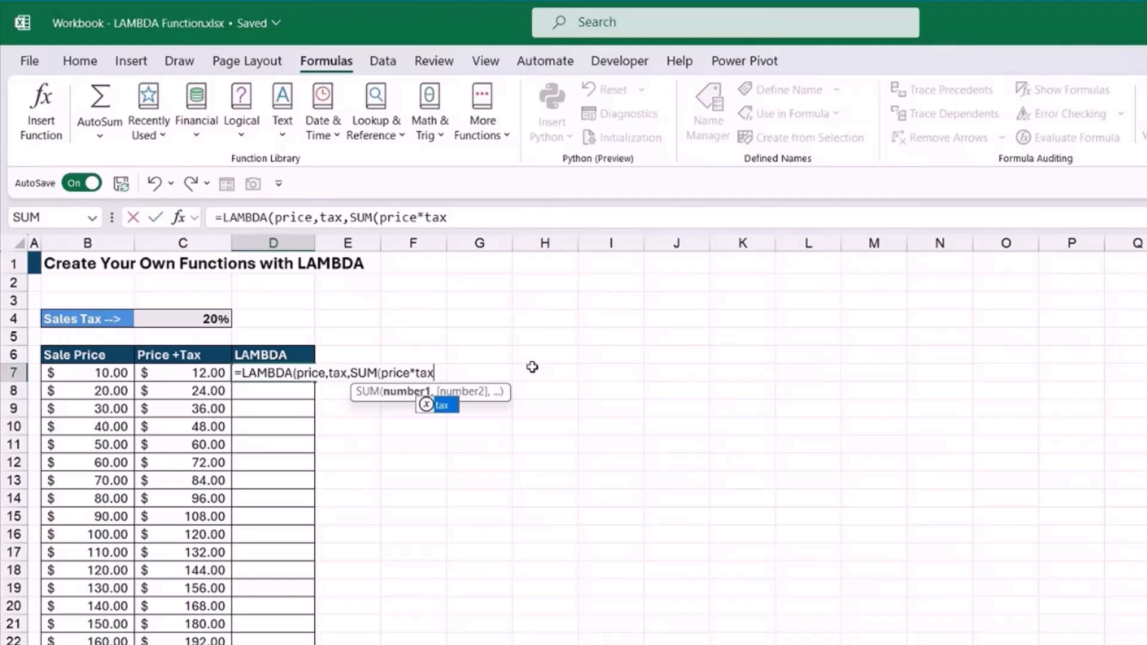
{"action": "type", "text": ")+"}
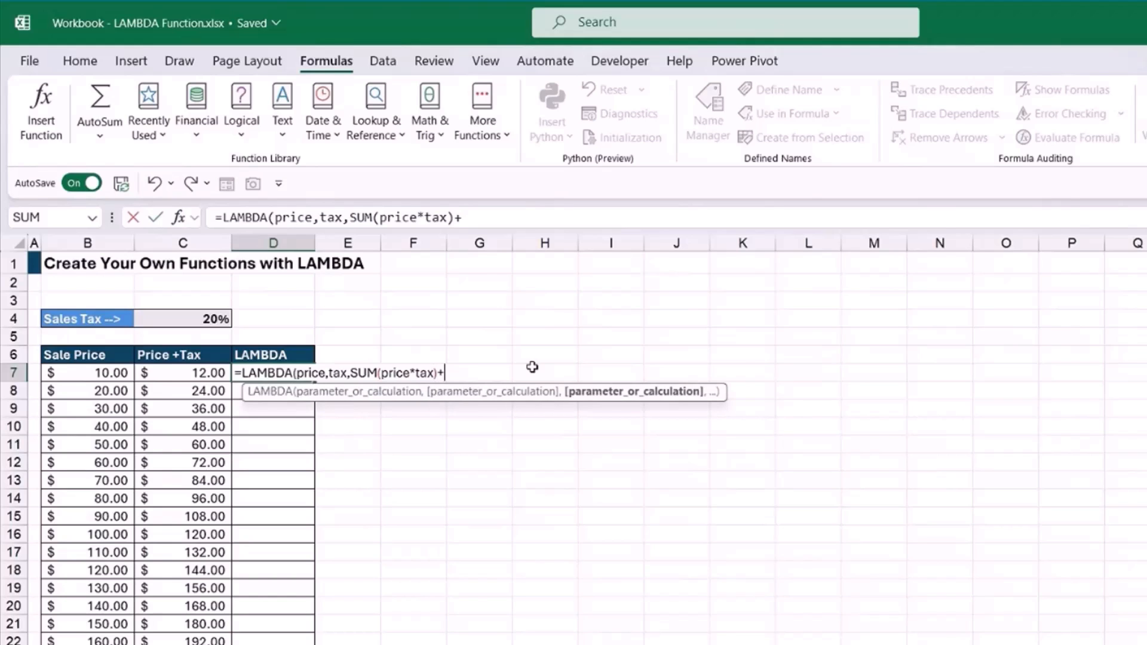
{"action": "type", "text": "price"}
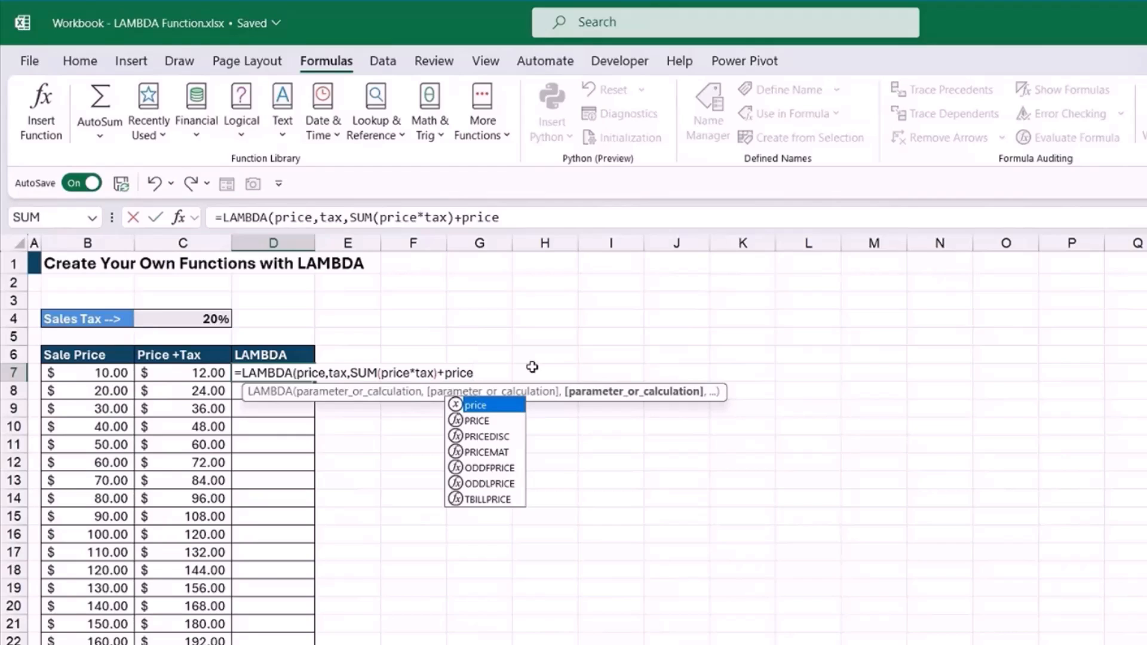
{"action": "type", "text": ")"}
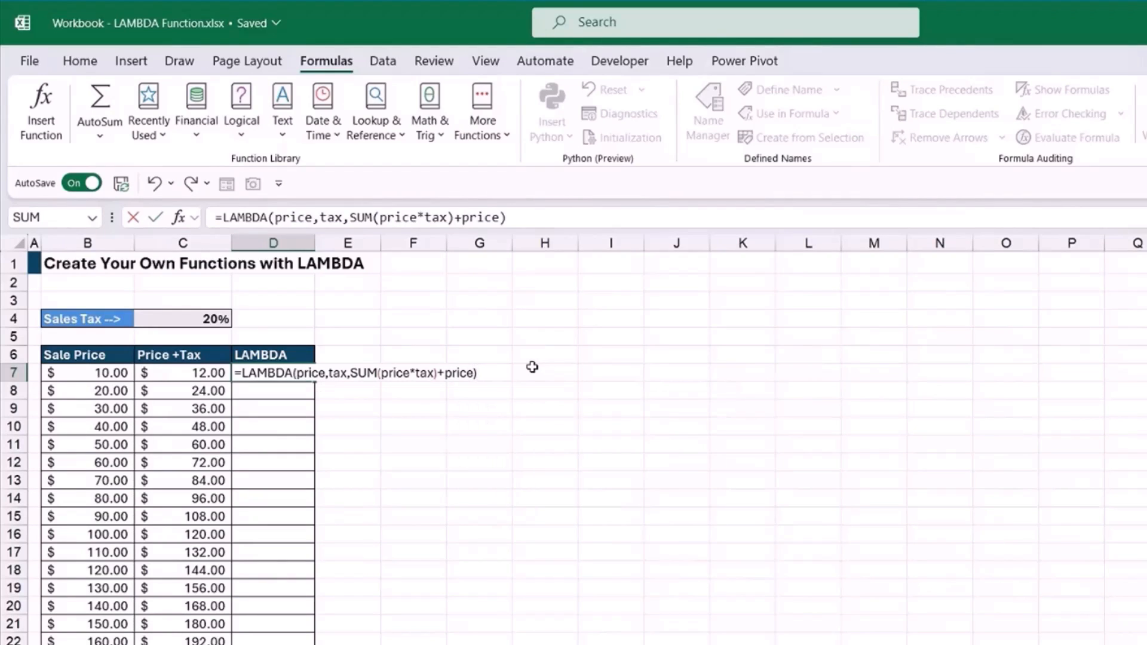
{"action": "key", "text": "Return"}
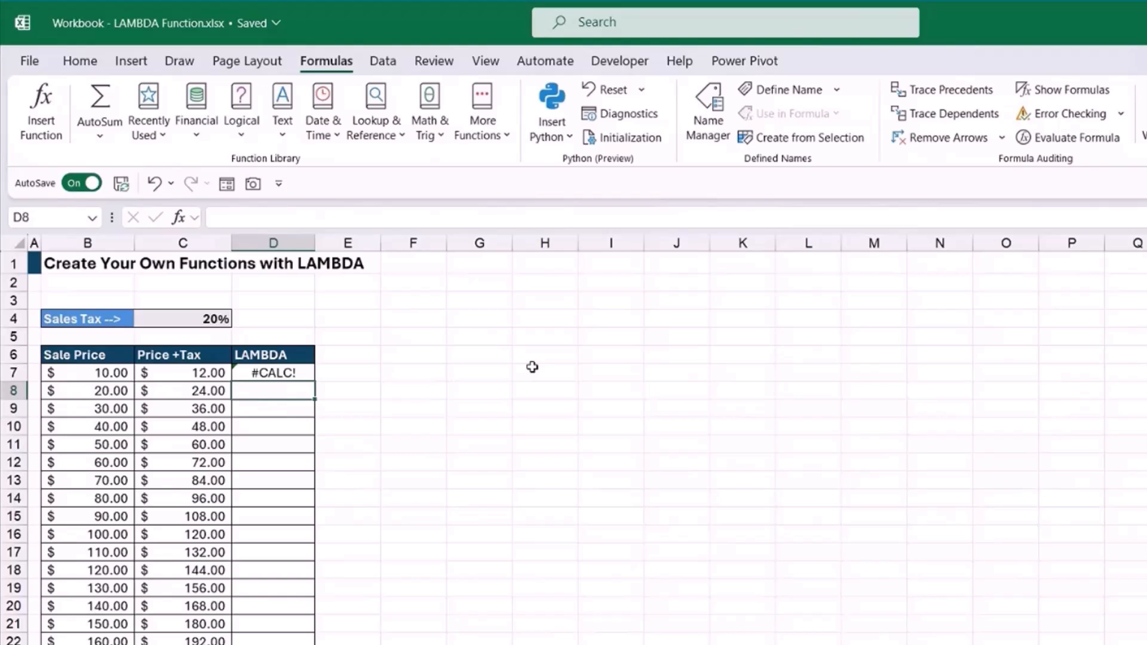
Append the arguments (B7,$C$4) to the LAMBDA formula in D7 and fill it down the LAMBDA column
{"action": "left_click", "coordinate": [279, 375]}
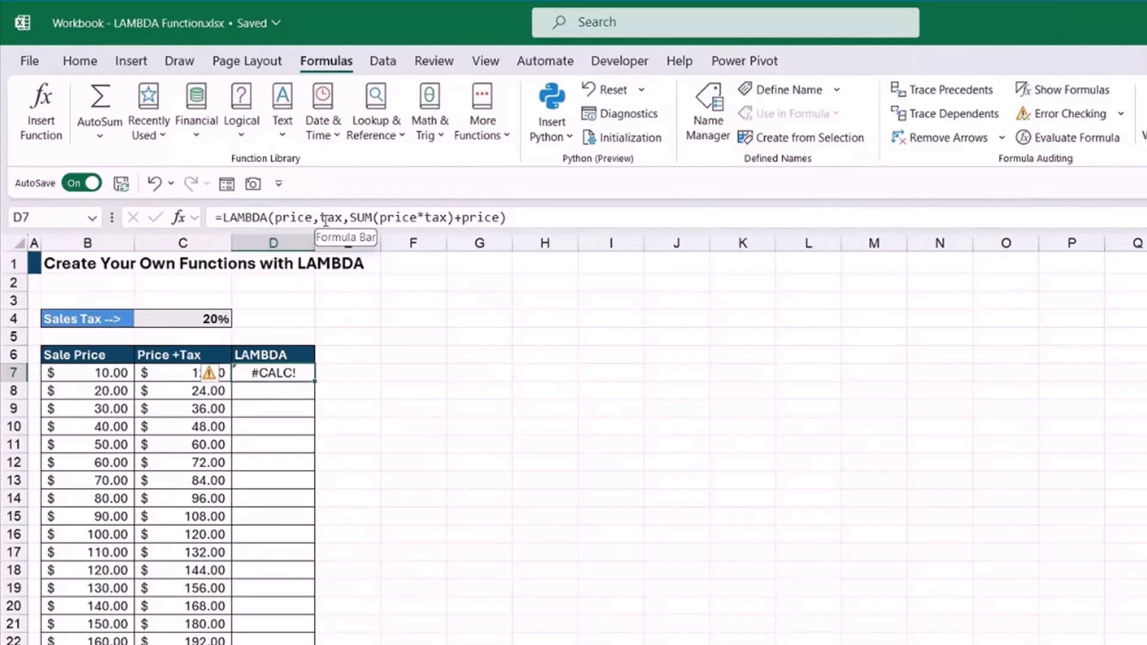
{"action": "left_click", "coordinate": [509, 219]}
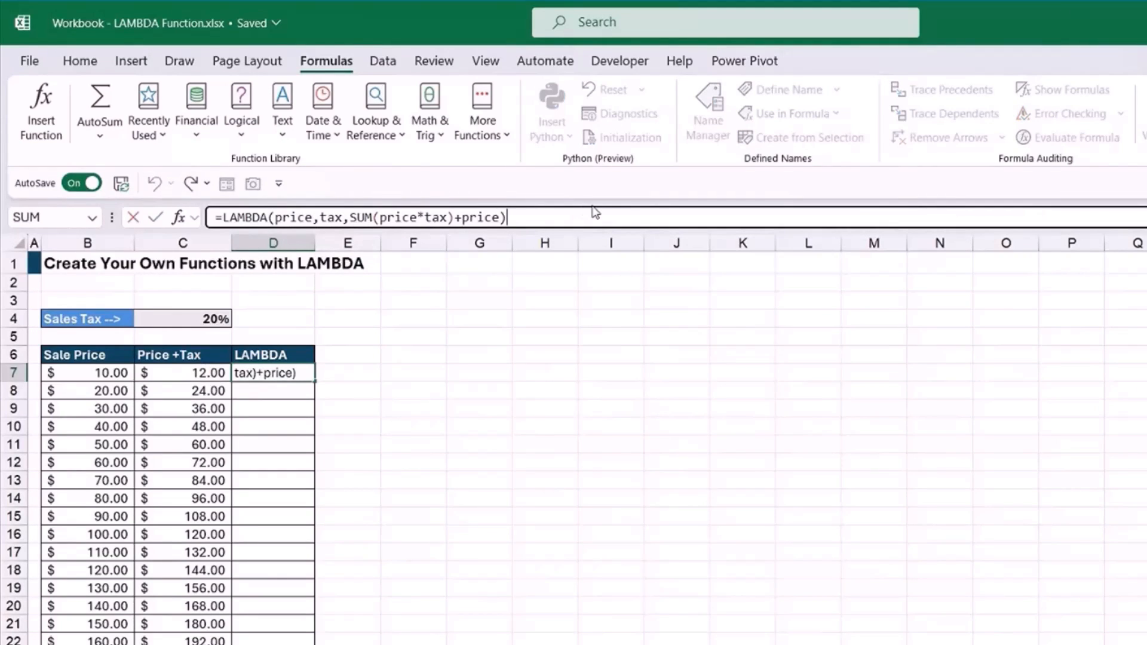
{"action": "type", "text": "("}
{"action": "left_click", "coordinate": [107, 375]}
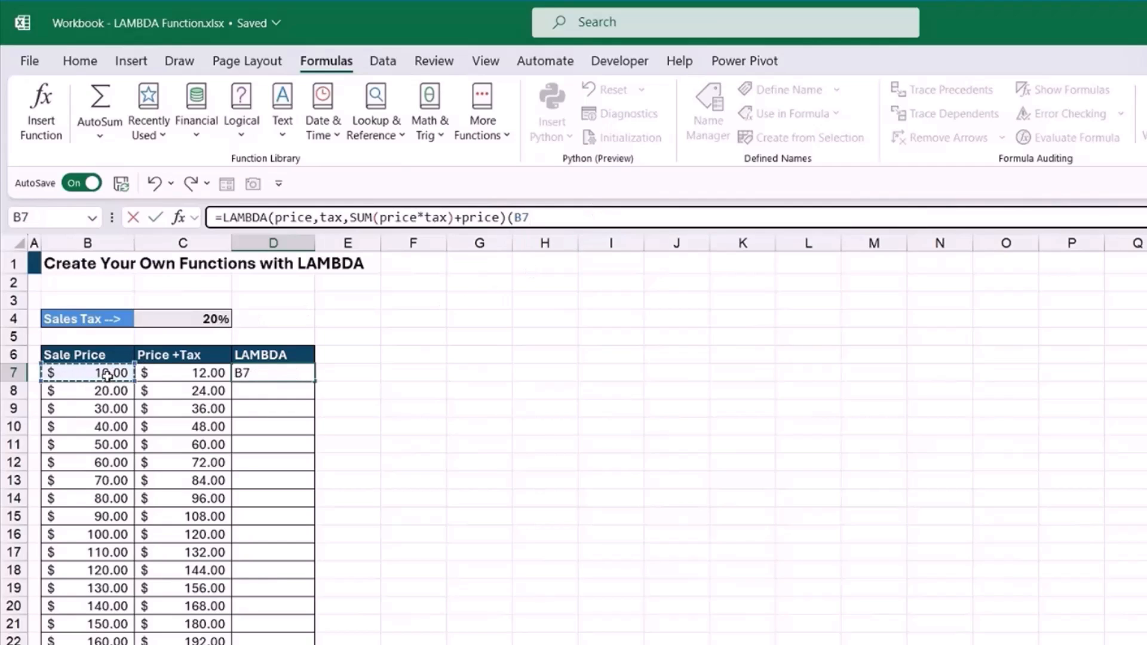
{"action": "type", "text": ","}
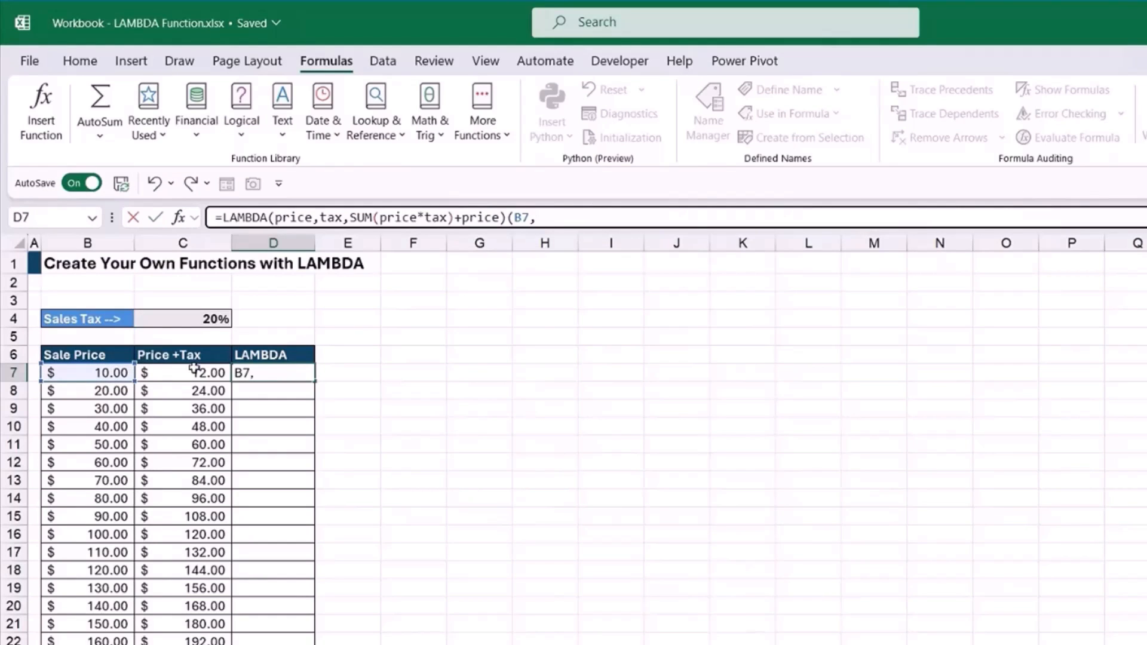
{"action": "left_click", "coordinate": [210, 320]}
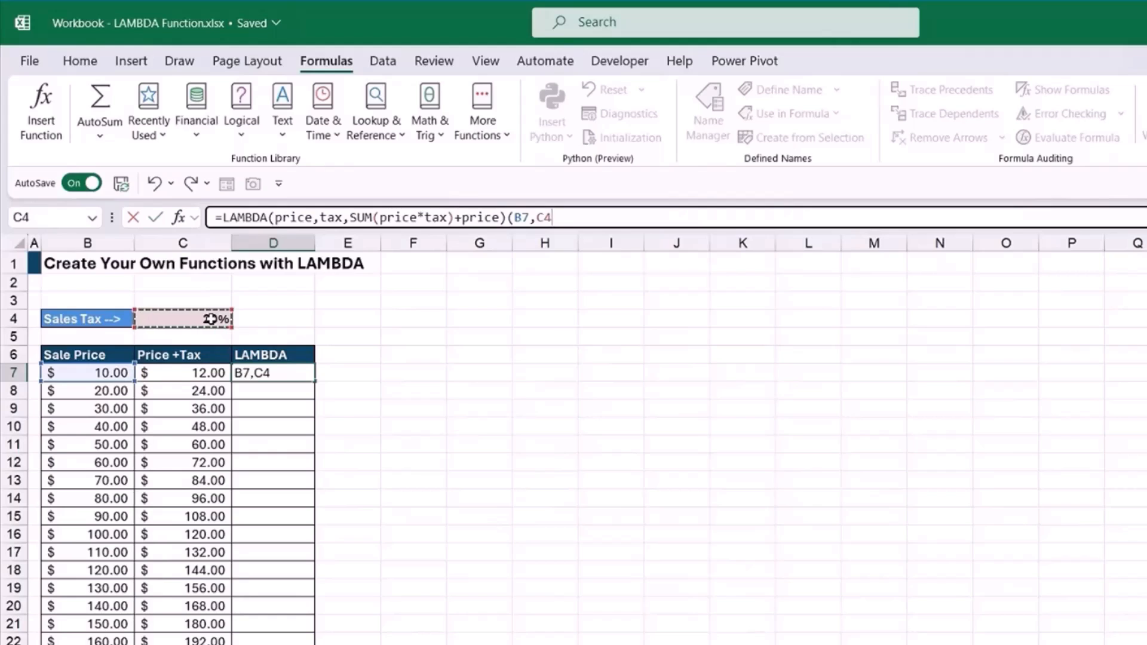
{"action": "key", "text": "F4"}
{"action": "type", "text": ")"}
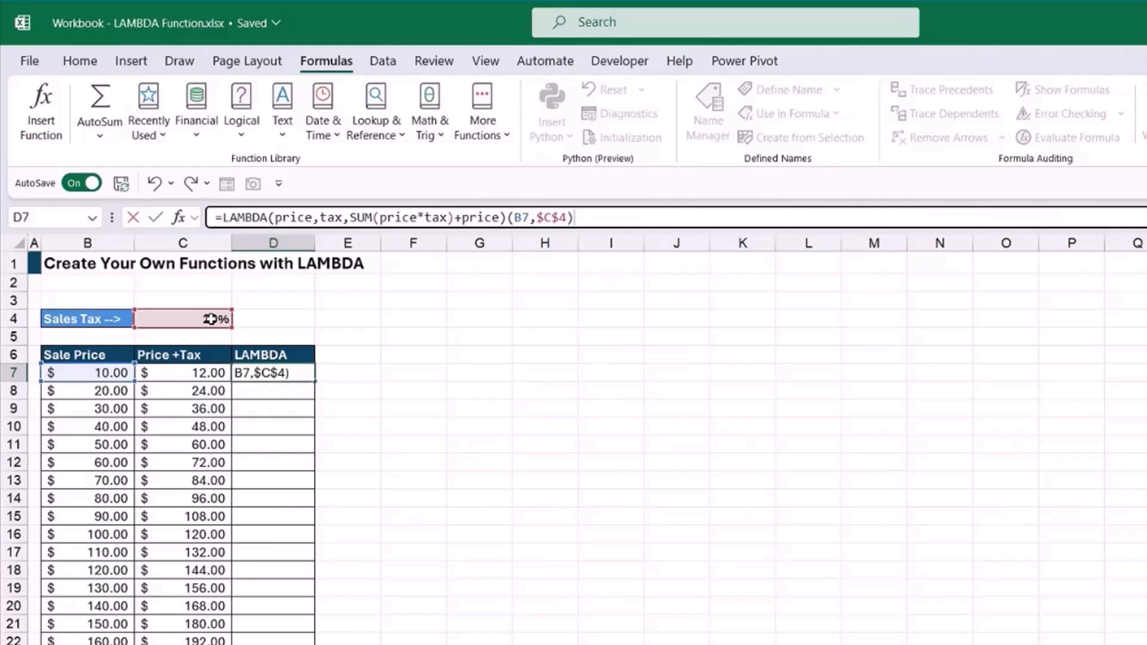
{"action": "key", "text": "Return"}
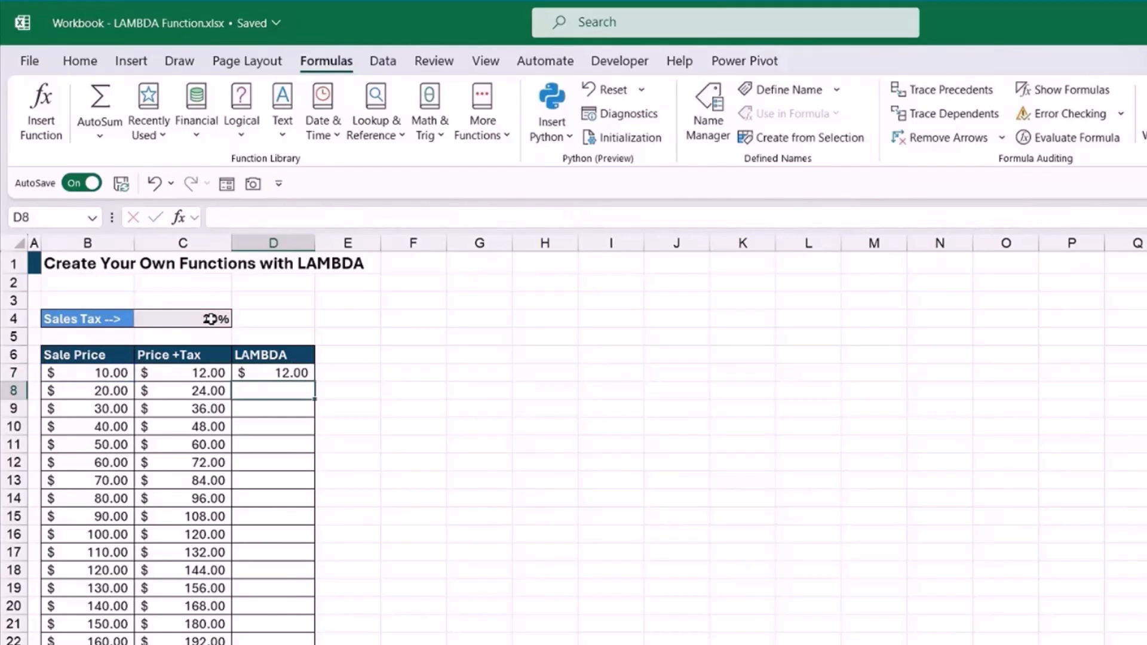
{"action": "left_click", "coordinate": [291, 373]}
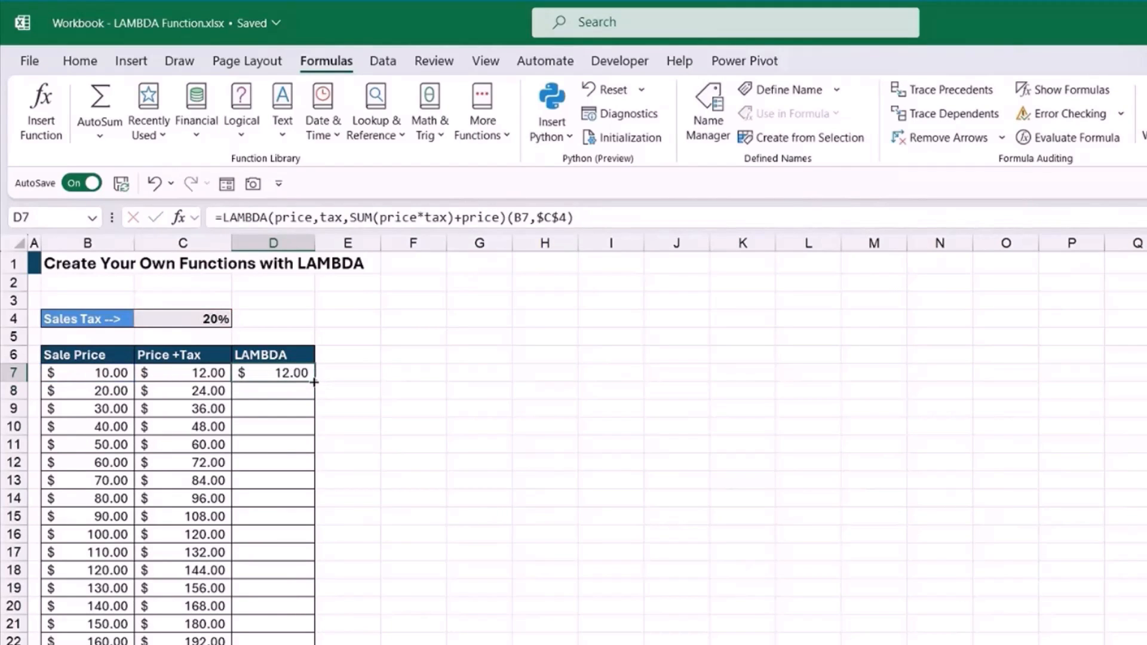
{"action": "double_click", "coordinate": [315, 382]}
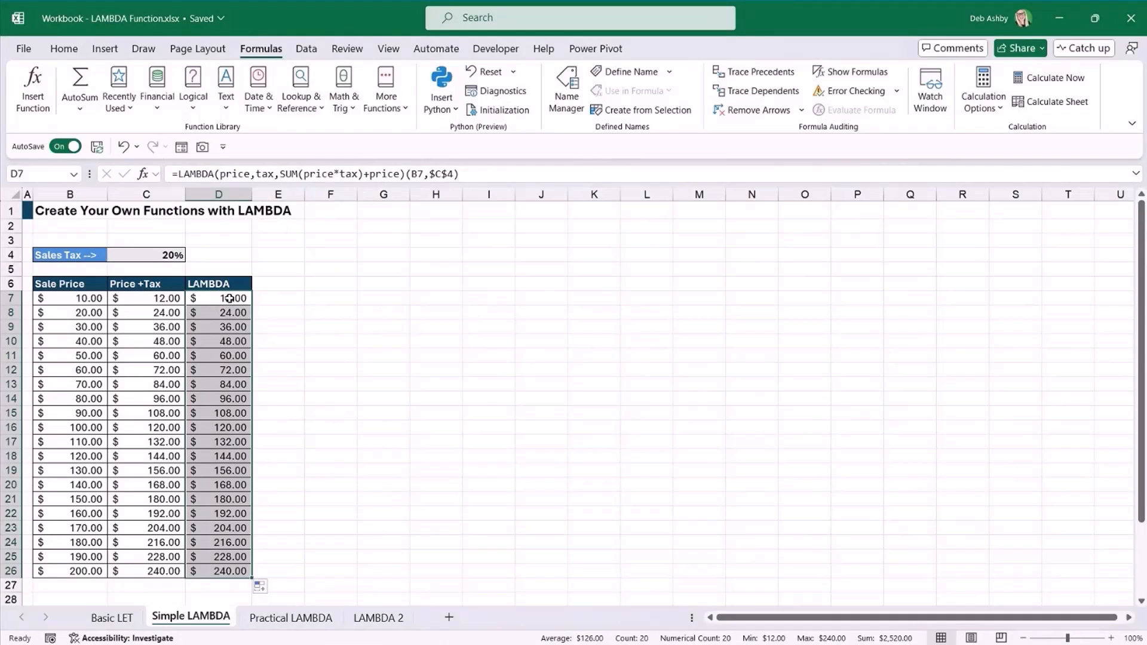
Copy the part =LAMBDA(price,tax,SUM(price*tax)+price) from the D7 formula, without the cell arguments, leaving the cell unchanged
{"action": "left_click", "coordinate": [230, 299]}
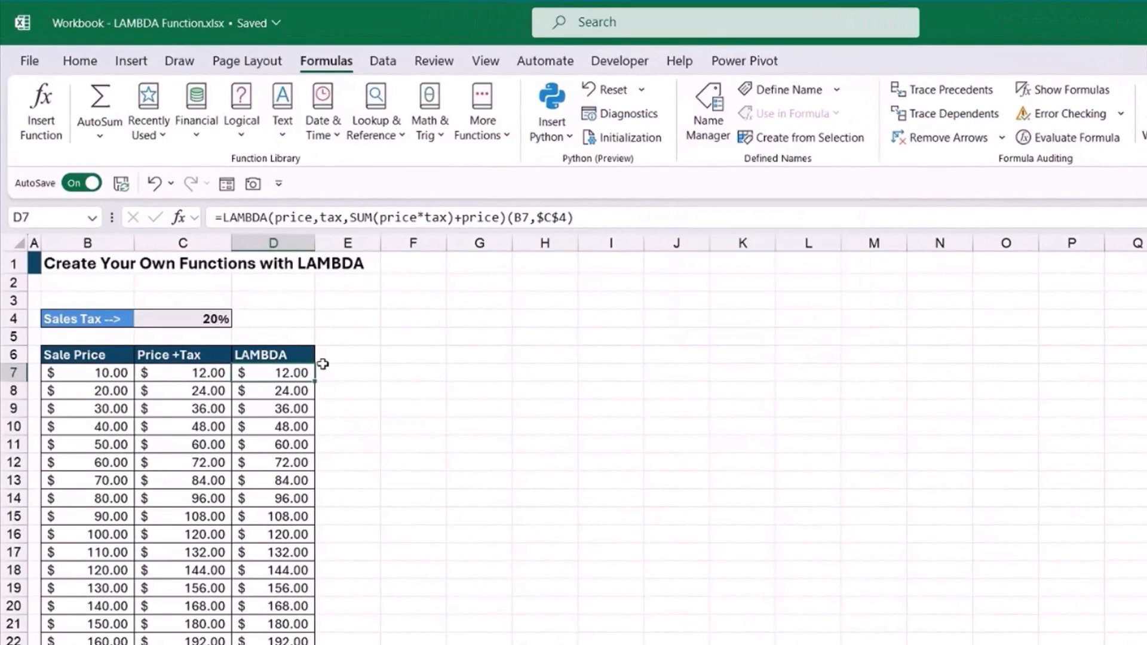
{"action": "left_click", "coordinate": [506, 217]}
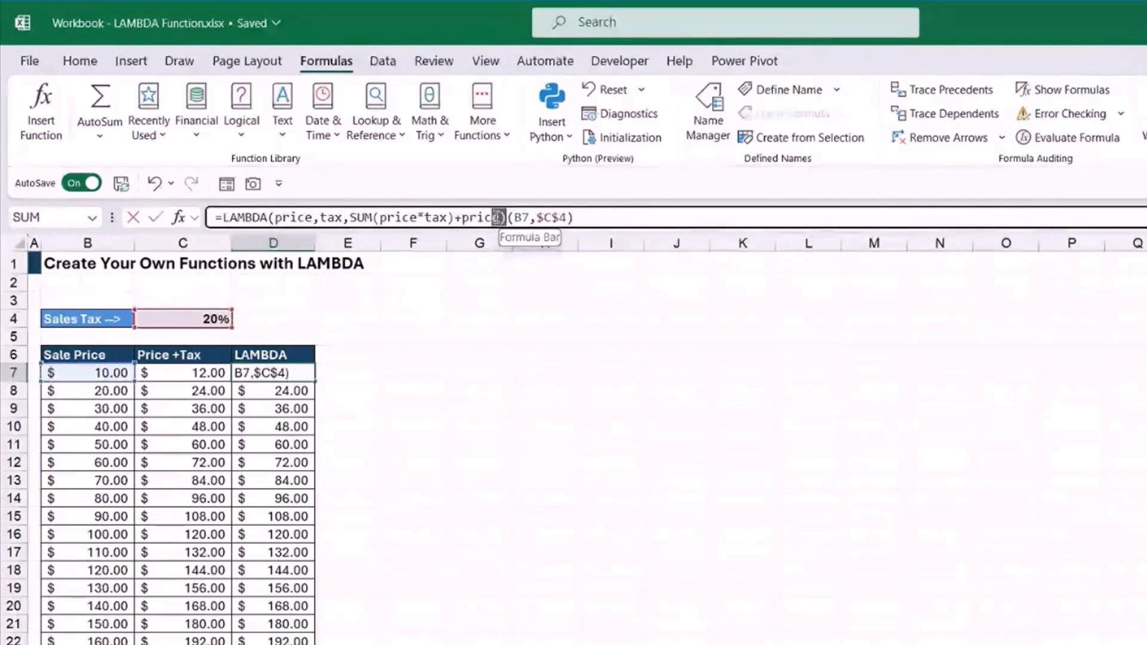
{"action": "left_click_drag", "start_coordinate": [498, 218], "coordinate": [210, 218]}
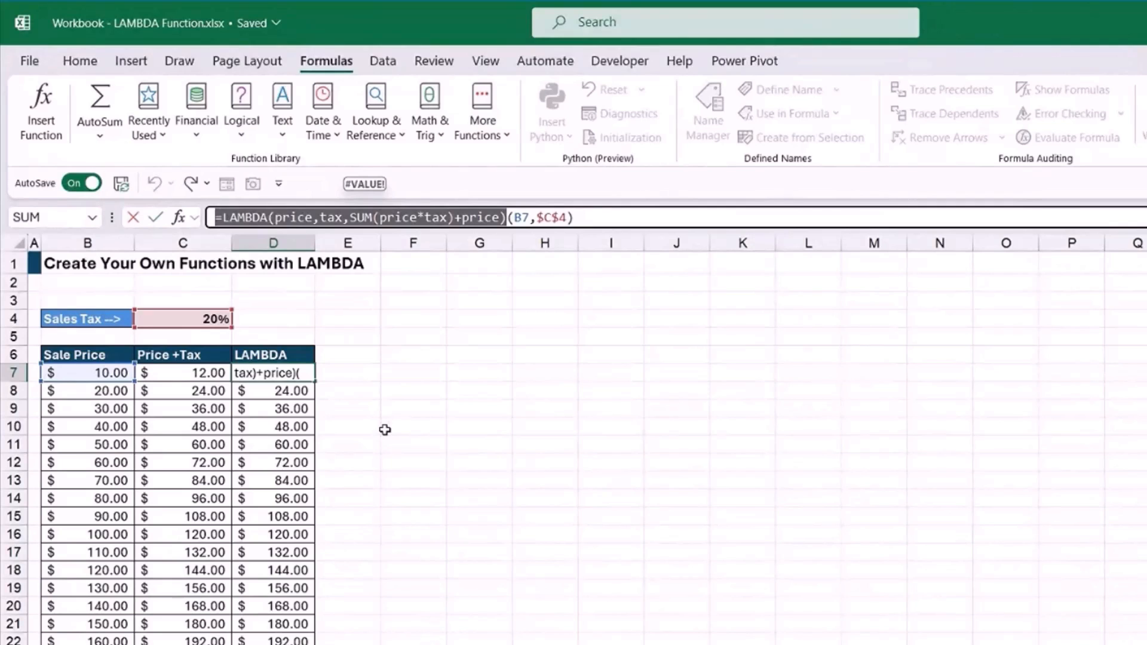
{"action": "key", "text": "ctrl+c"}
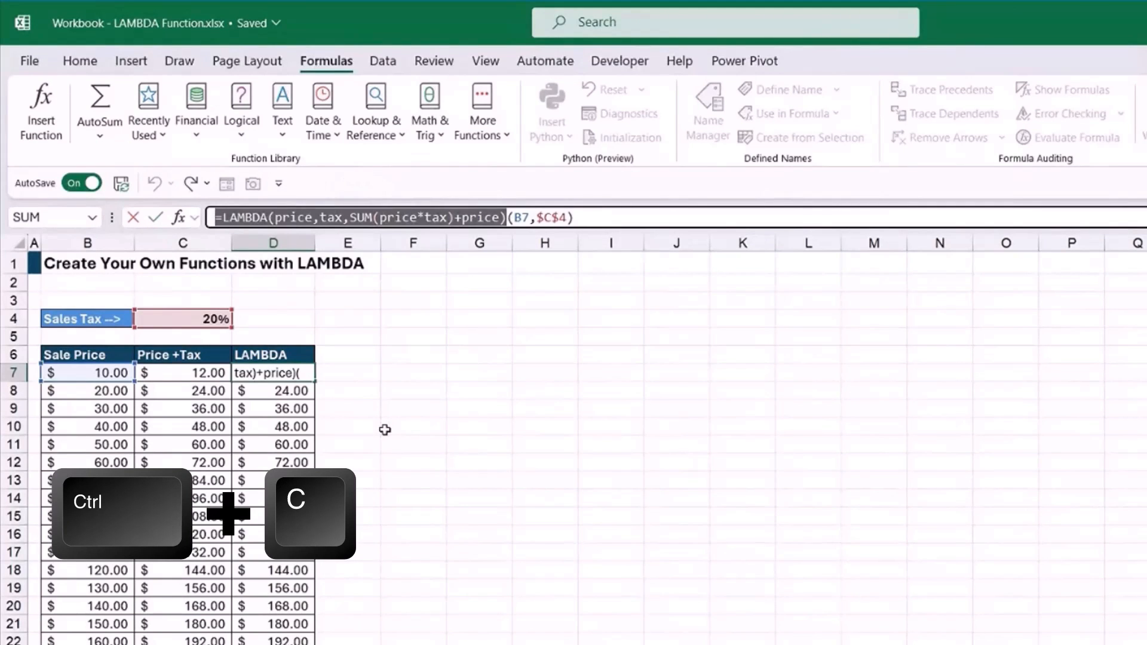
{"action": "key", "text": "Escape"}
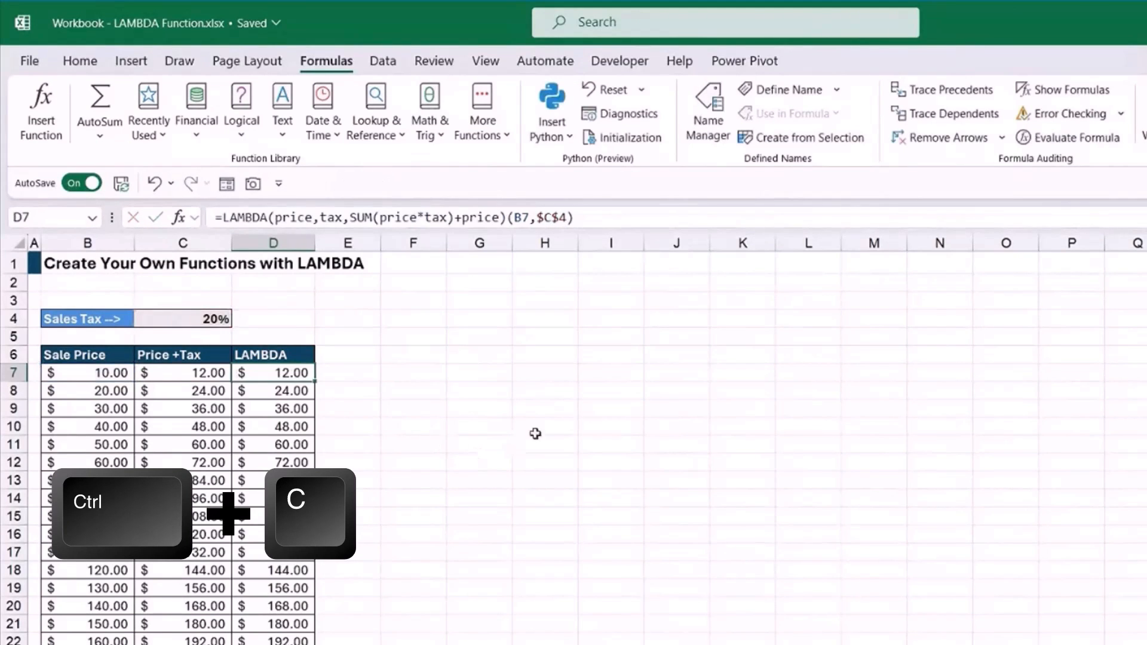
Start a new defined name in the Name Manager and make it refer to the copied formula =LAMBDA(price,tax,SUM(price*tax)+price)
{"action": "left_click", "coordinate": [699, 153]}
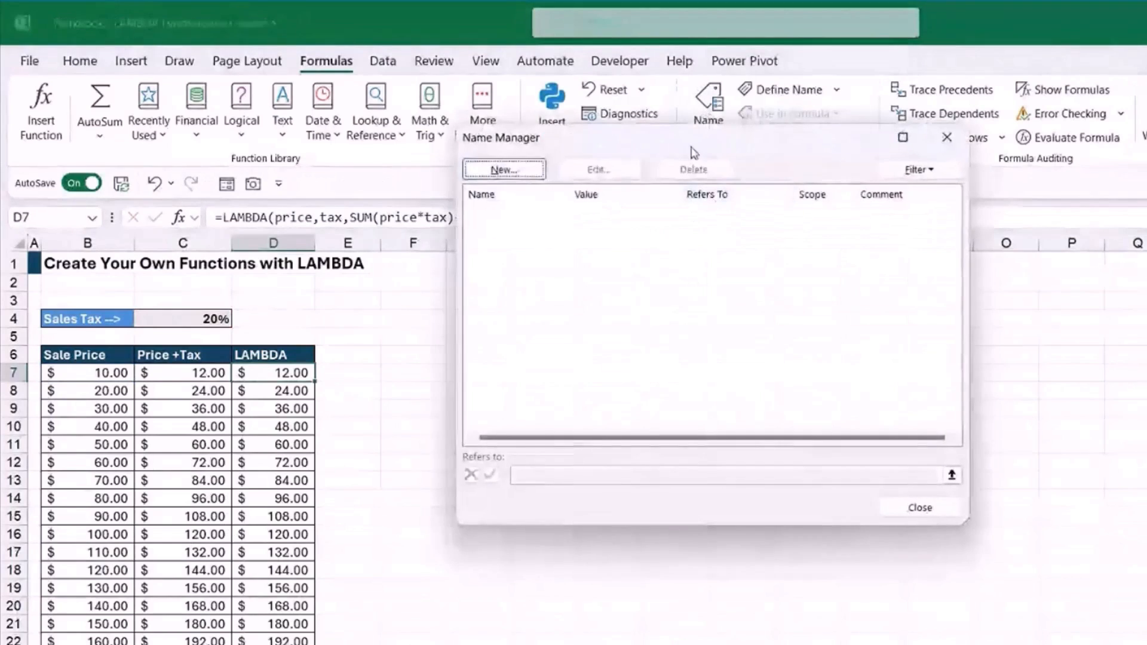
{"action": "left_click_drag", "start_coordinate": [691, 154], "coordinate": [645, 221]}
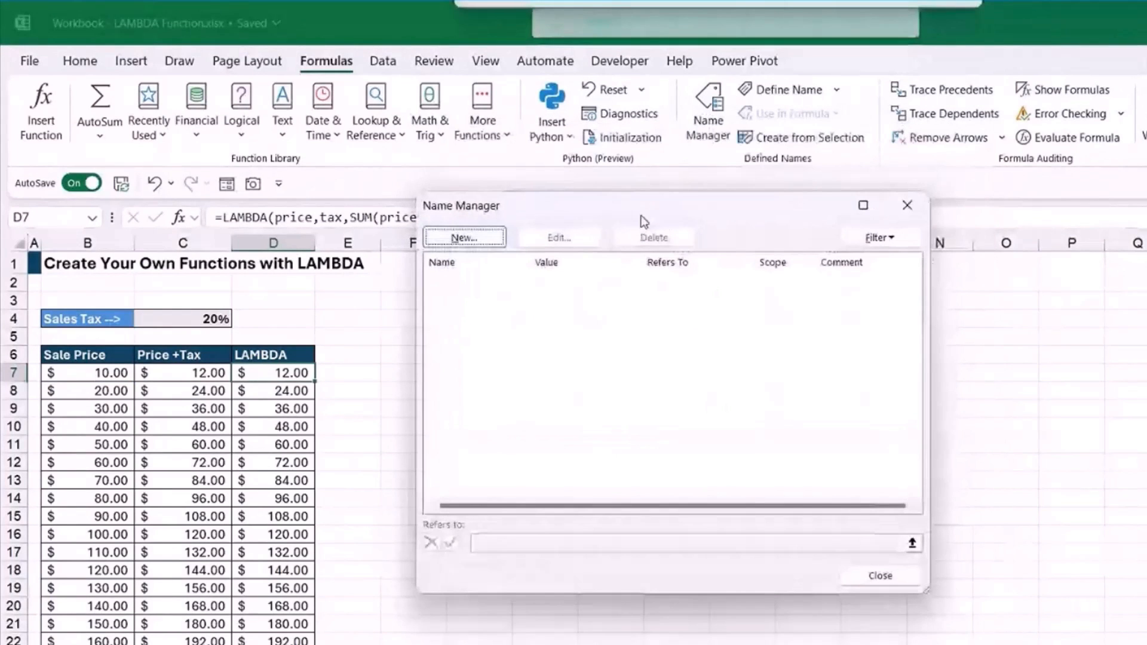
{"action": "left_click", "coordinate": [465, 239]}
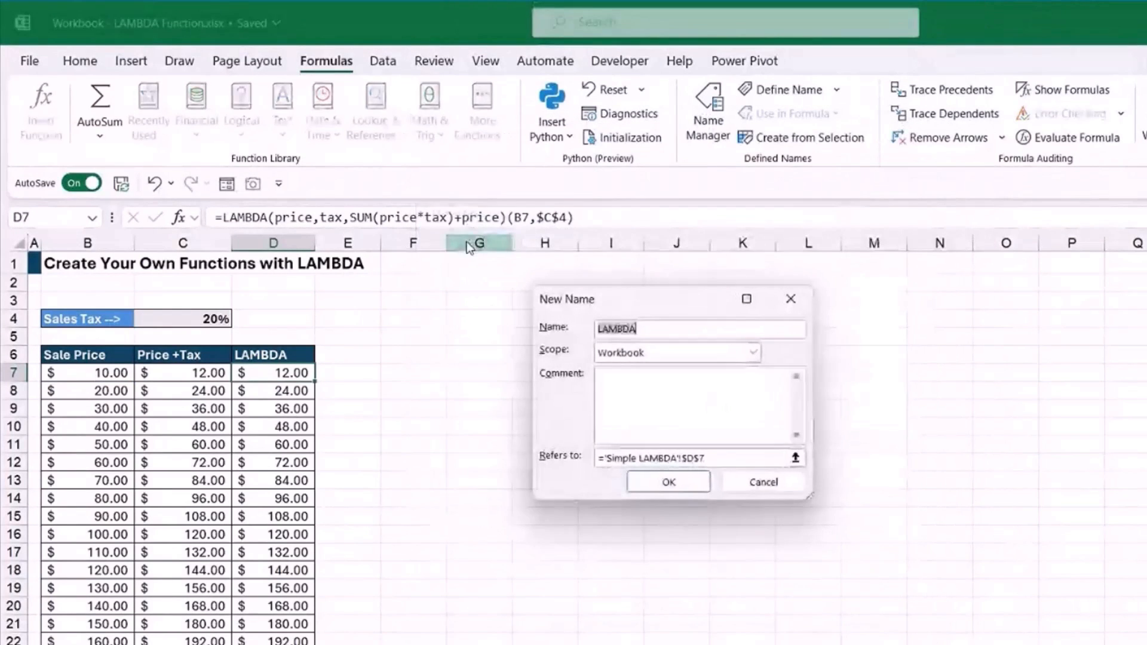
{"action": "left_click_drag", "start_coordinate": [666, 302], "coordinate": [602, 289]}
{"action": "left_click", "coordinate": [574, 446]}
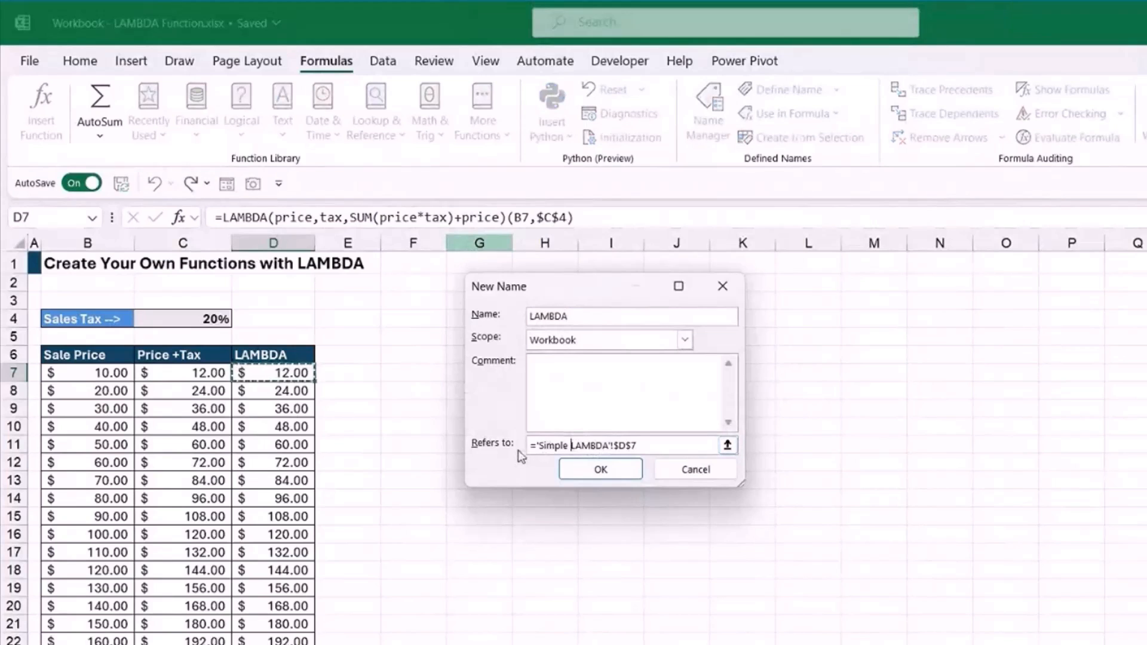
{"action": "left_click_drag", "start_coordinate": [651, 447], "coordinate": [478, 438]}
{"action": "key", "text": "Delete"}
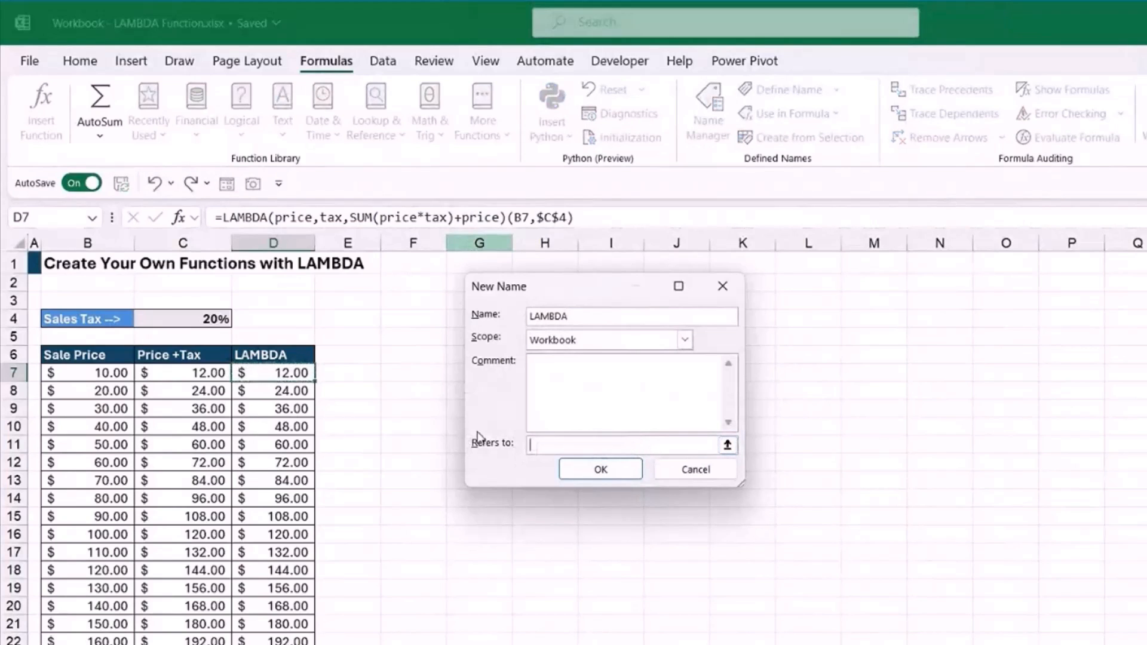
{"action": "key", "text": "ctrl+v"}
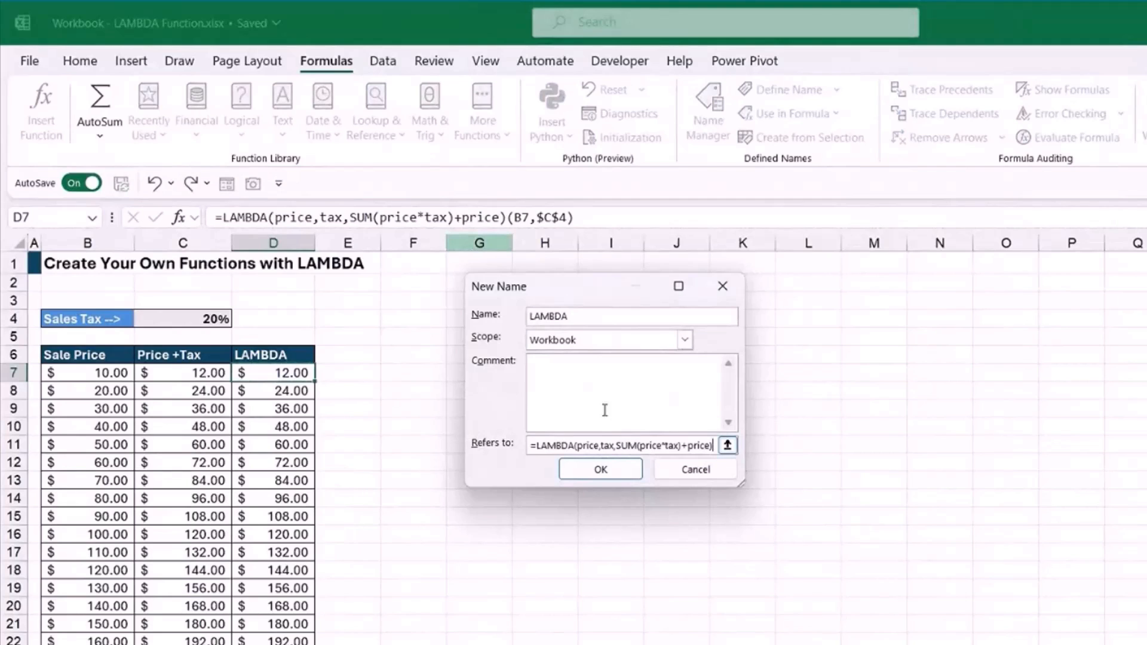
Name the new function SALESTAX with workbook scope, save it and close the Name Manager
{"action": "left_click", "coordinate": [538, 317]}
{"action": "left_click_drag", "start_coordinate": [578, 320], "coordinate": [500, 317]}
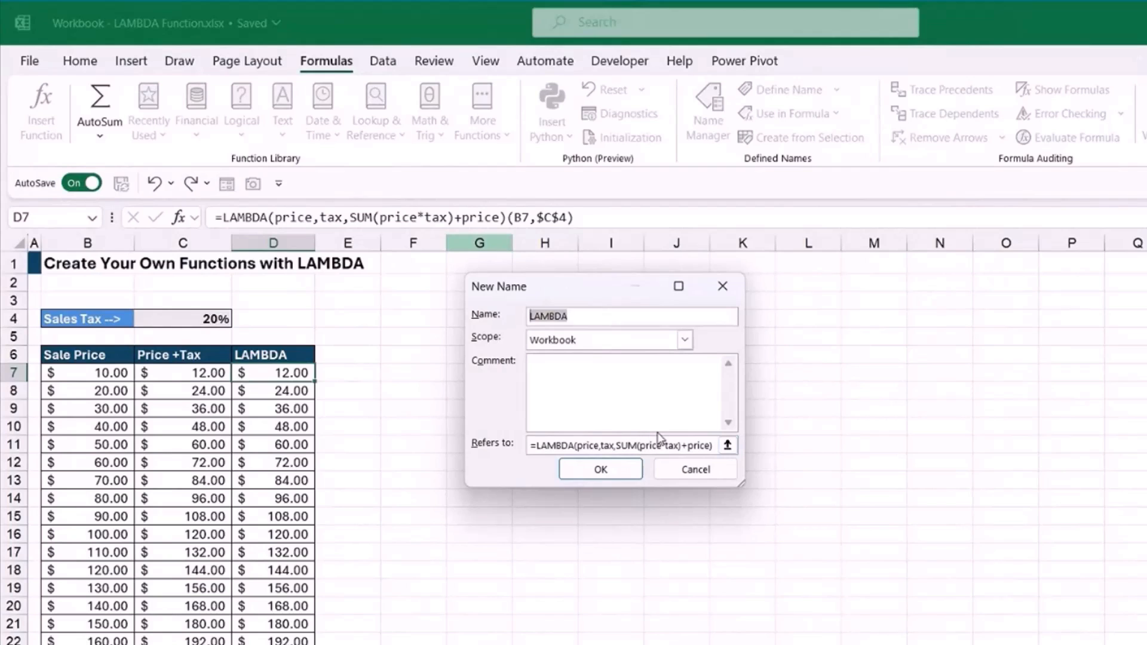
{"action": "type", "text": "SA"}
{"action": "type", "text": "R+TA"}
{"action": "type", "text": "X"}
{"action": "key", "text": "BackSpace"}
{"action": "key", "text": "BackSpace"}
{"action": "key", "text": "BackSpace"}
{"action": "key", "text": "BackSpace"}
{"action": "key", "text": "BackSpace"}
{"action": "type", "text": "TAX"}
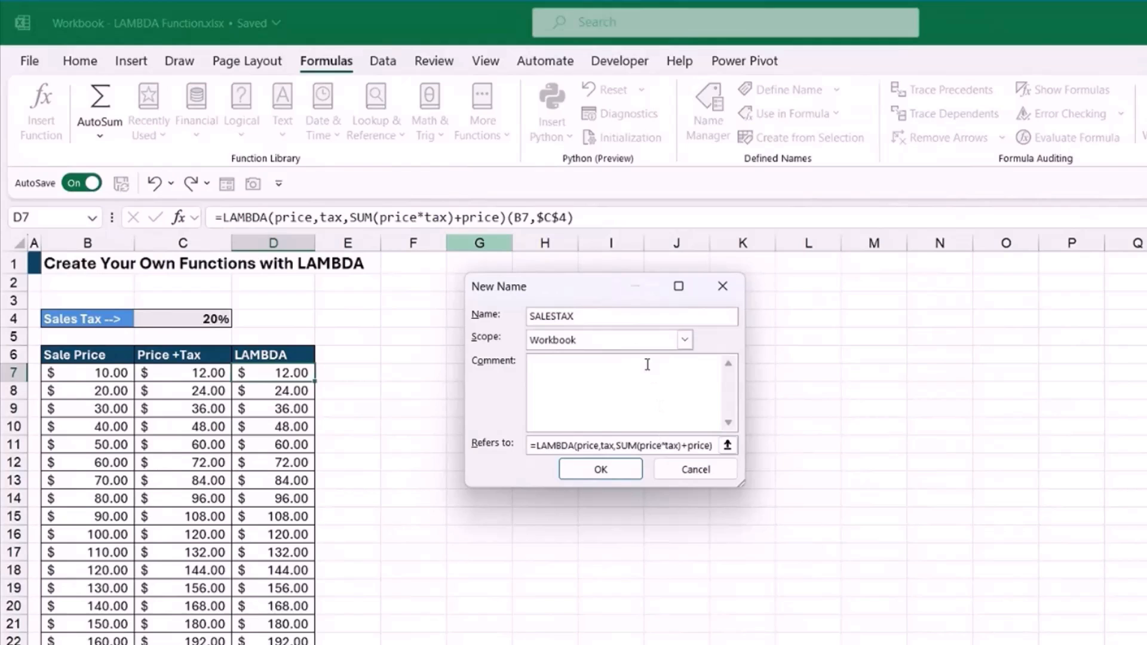
{"action": "left_click", "coordinate": [599, 469]}
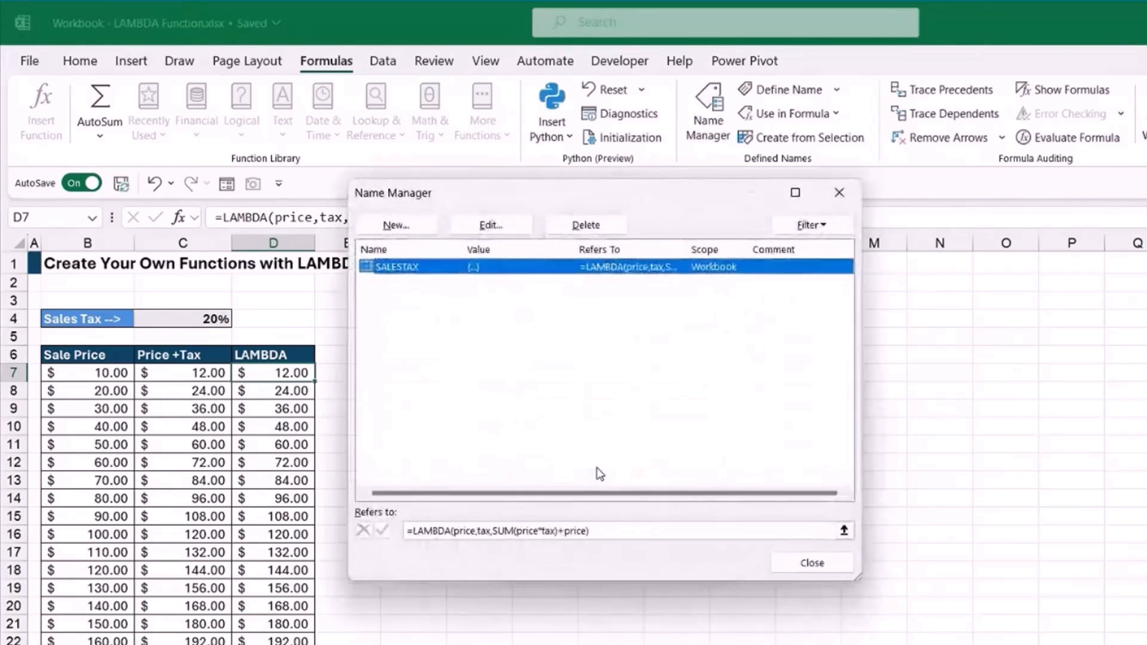
{"action": "left_click", "coordinate": [838, 562]}
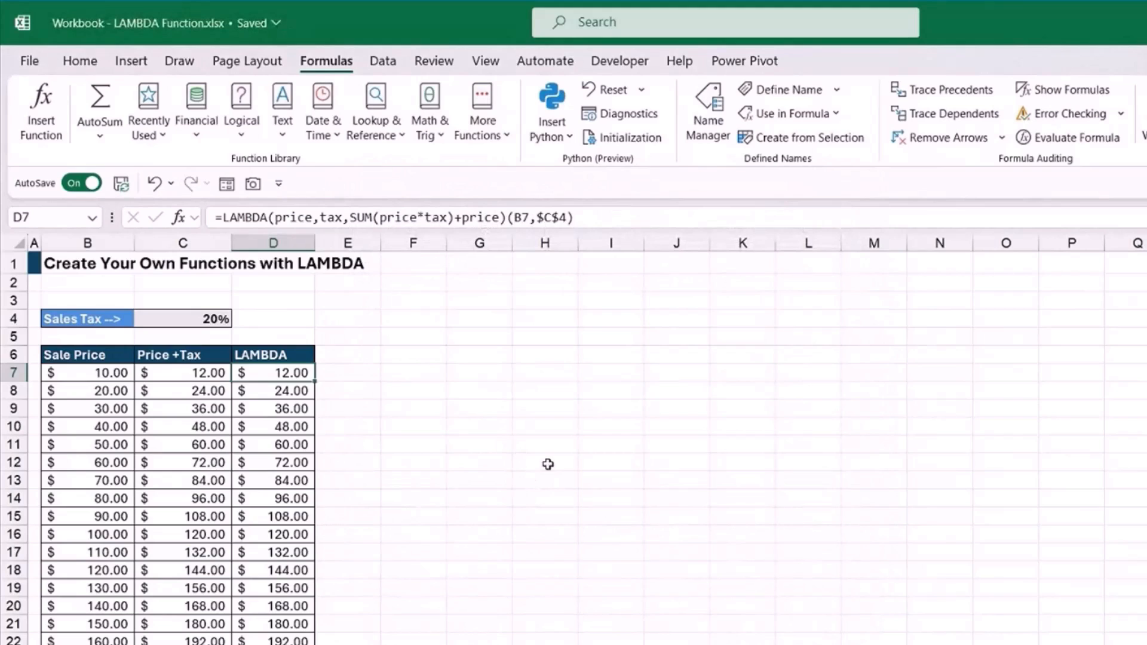
Enter the custom function formula =SALESTAX(B7,C4) in E7, beside the LAMBDA column
{"action": "left_click", "coordinate": [332, 374]}
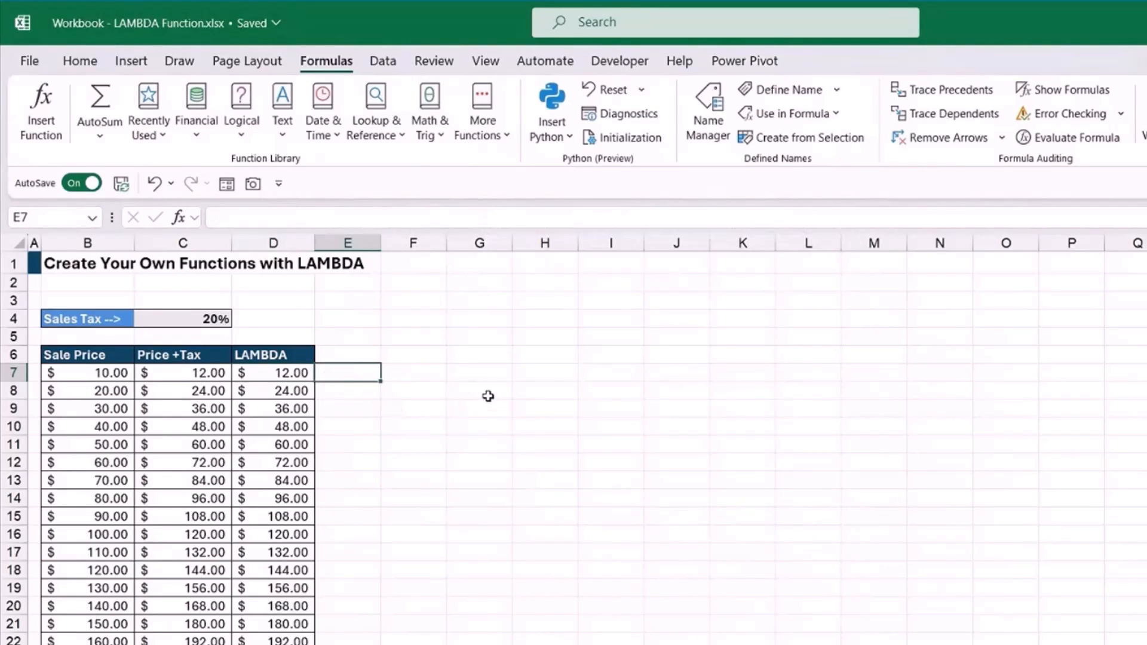
{"action": "type", "text": "=SAL"}
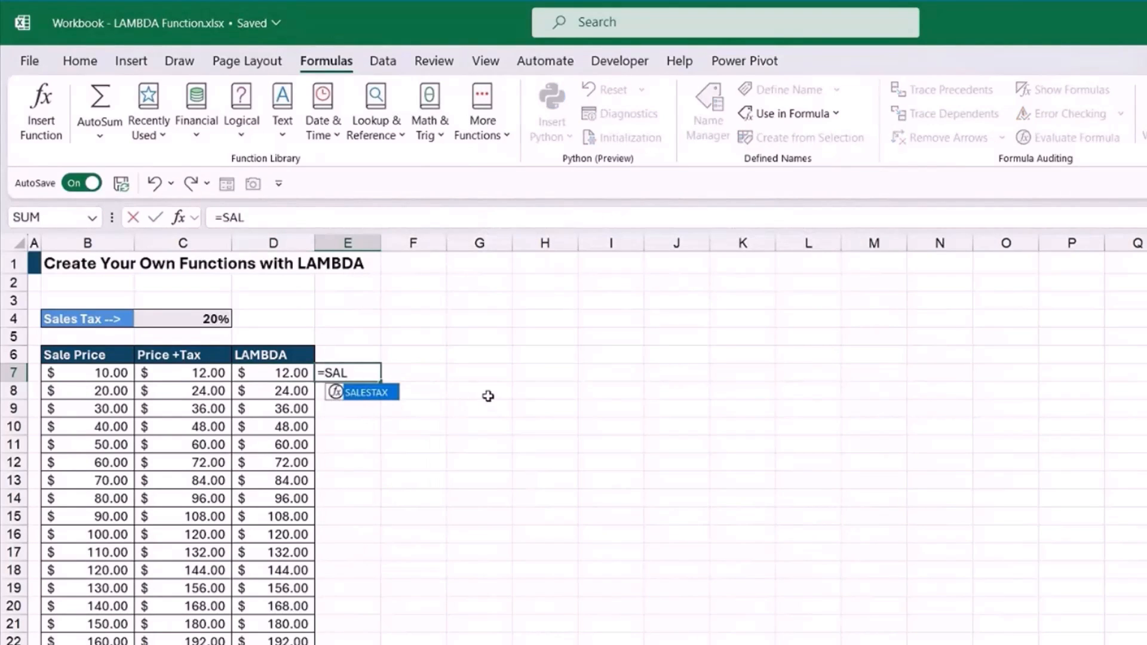
{"action": "key", "text": "Tab"}
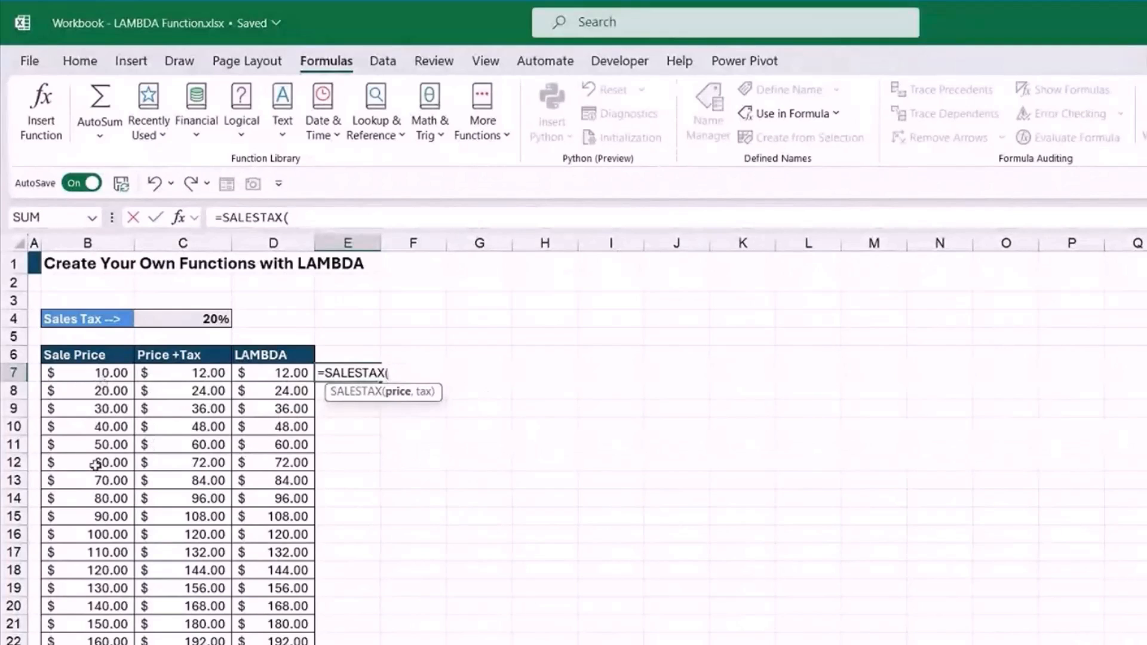
{"action": "left_click", "coordinate": [95, 373]}
{"action": "type", "text": ","}
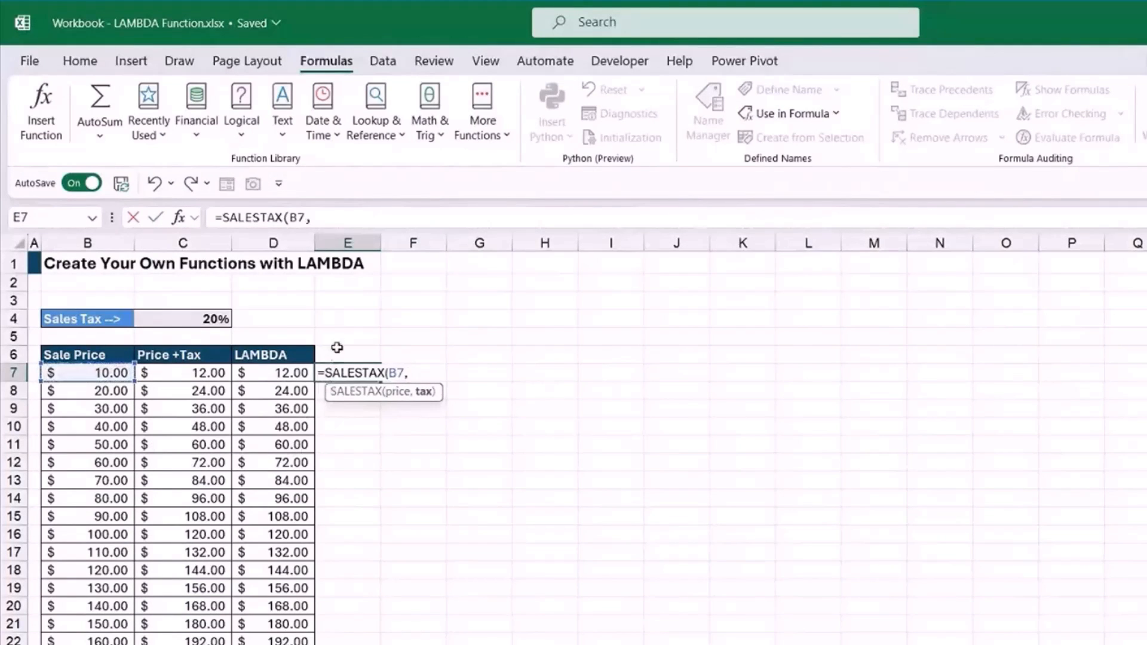
{"action": "left_click", "coordinate": [215, 319]}
{"action": "type", "text": ")"}
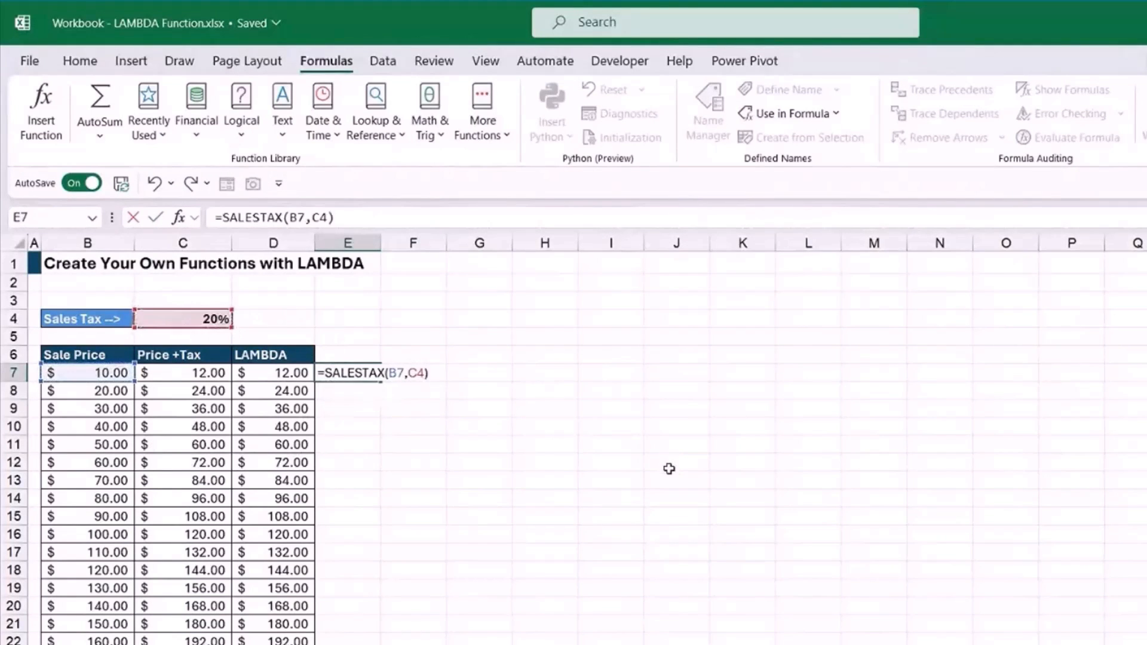
{"action": "key", "text": "Return"}
{"action": "left_click", "coordinate": [366, 373]}
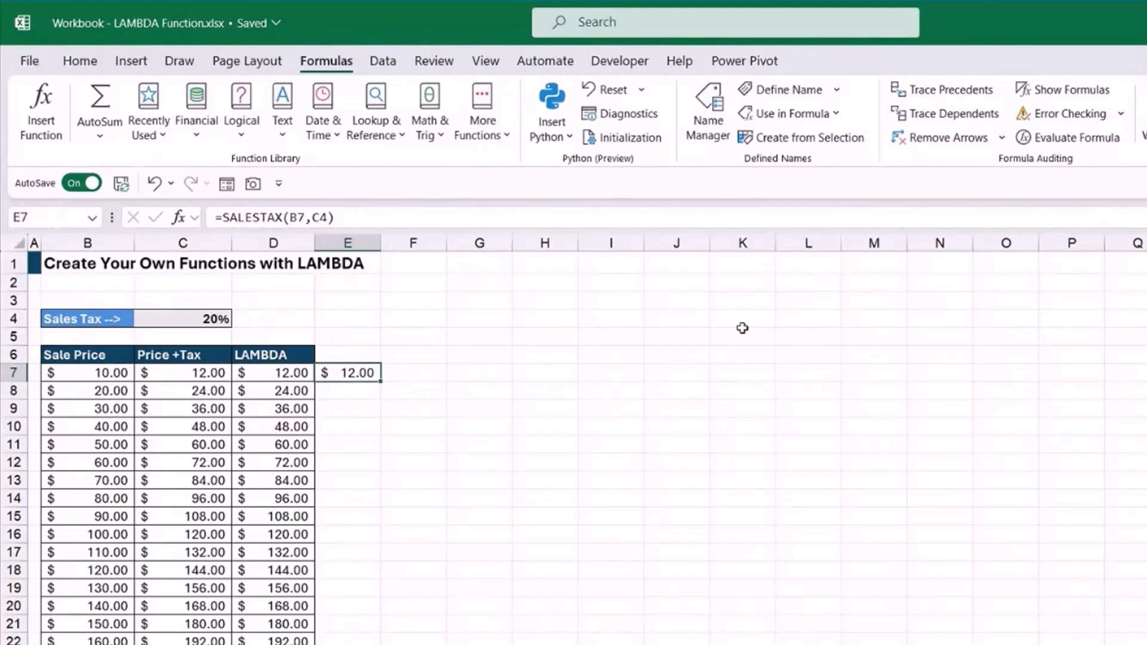
Review the SALESTAX definition in the Name Manager, then close it
{"action": "left_click", "coordinate": [707, 127]}
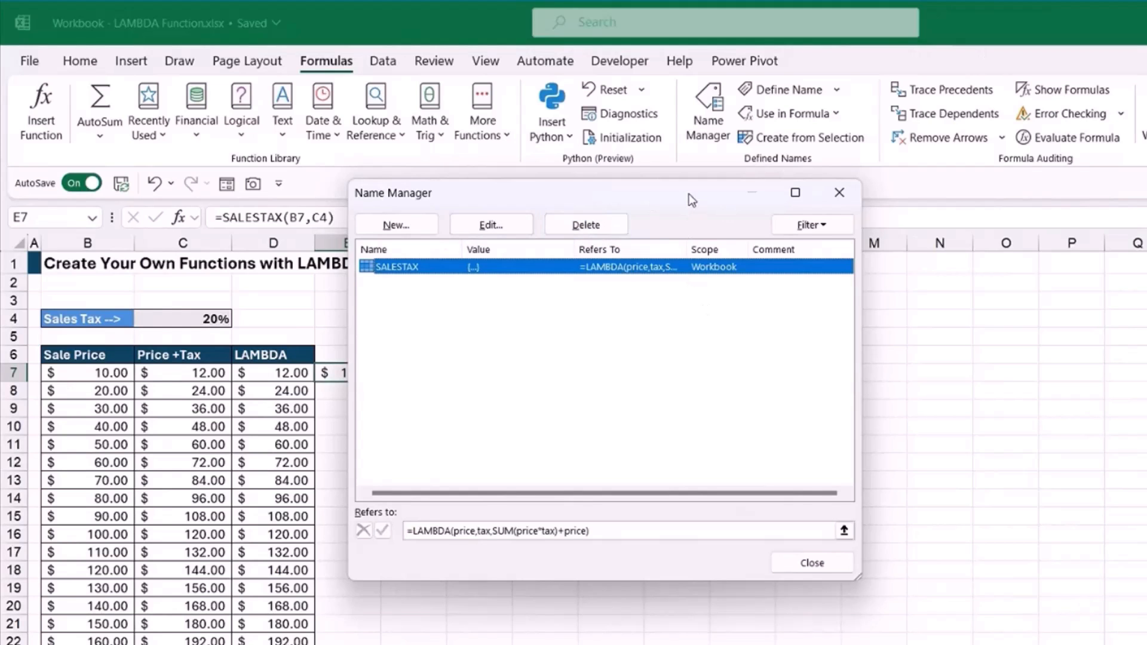
{"action": "left_click_drag", "start_coordinate": [690, 193], "coordinate": [871, 226]}
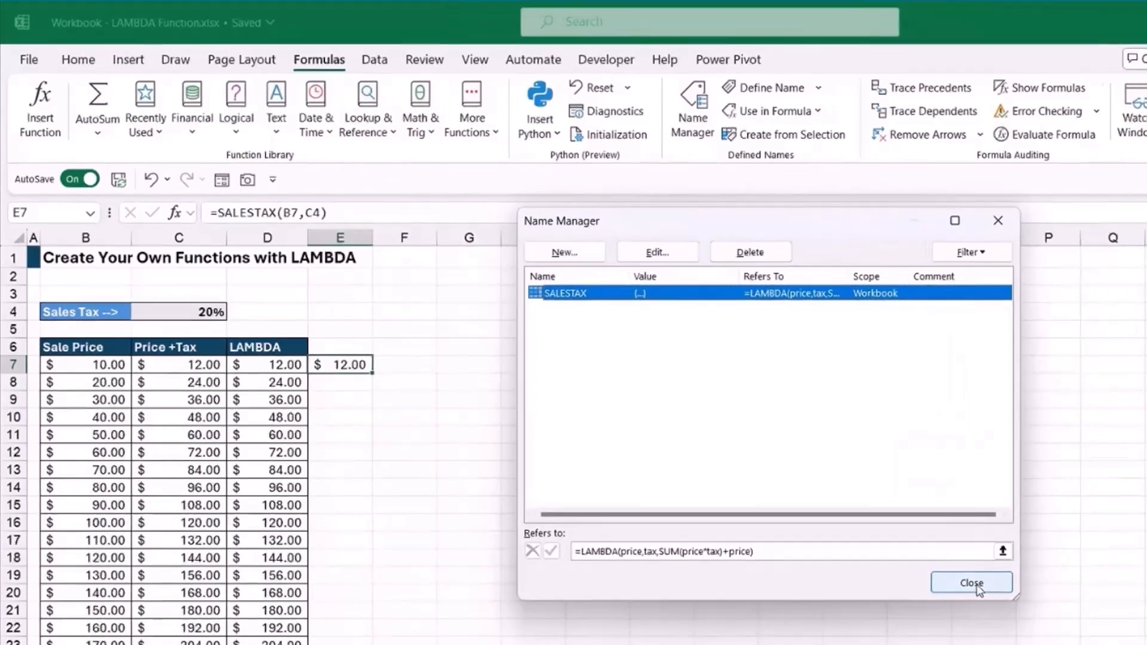
{"action": "left_click", "coordinate": [994, 596]}
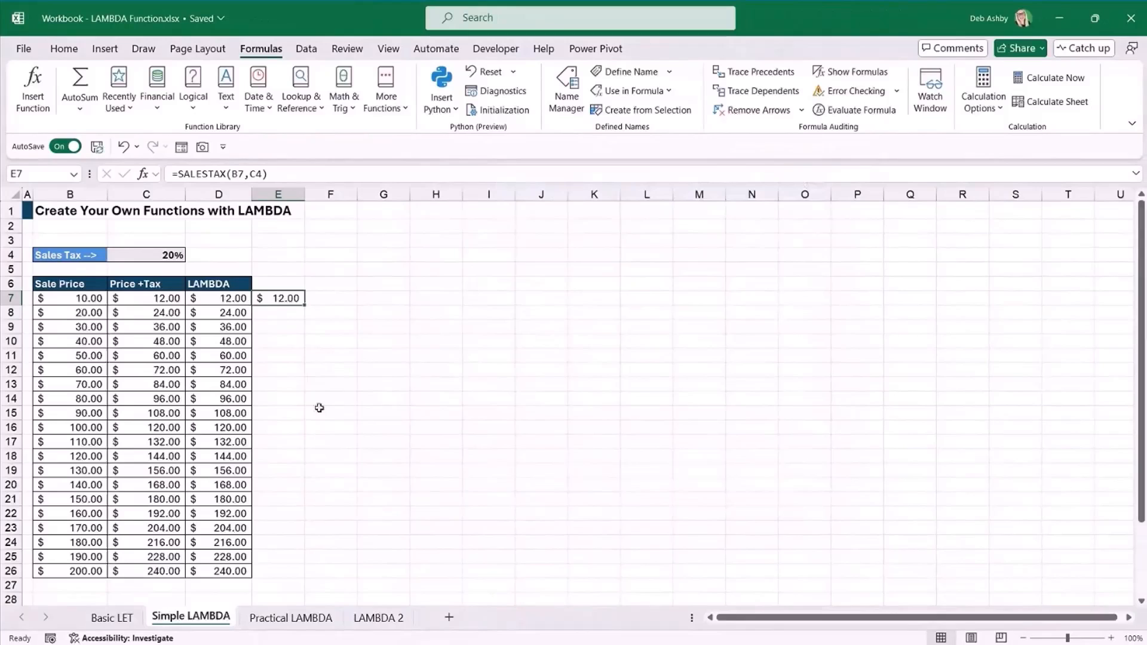
Switch to the sheet with the employee Name, Salary, Department and Region table and examine its columns
{"action": "left_click", "coordinate": [200, 354]}
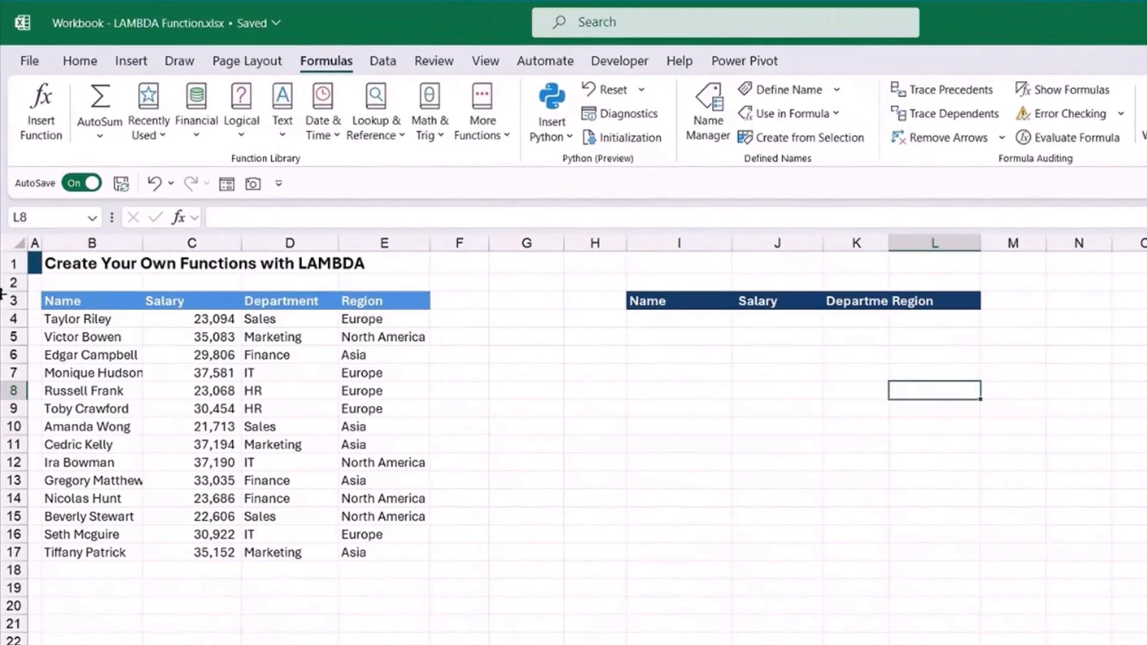
{"action": "left_click", "coordinate": [76, 317]}
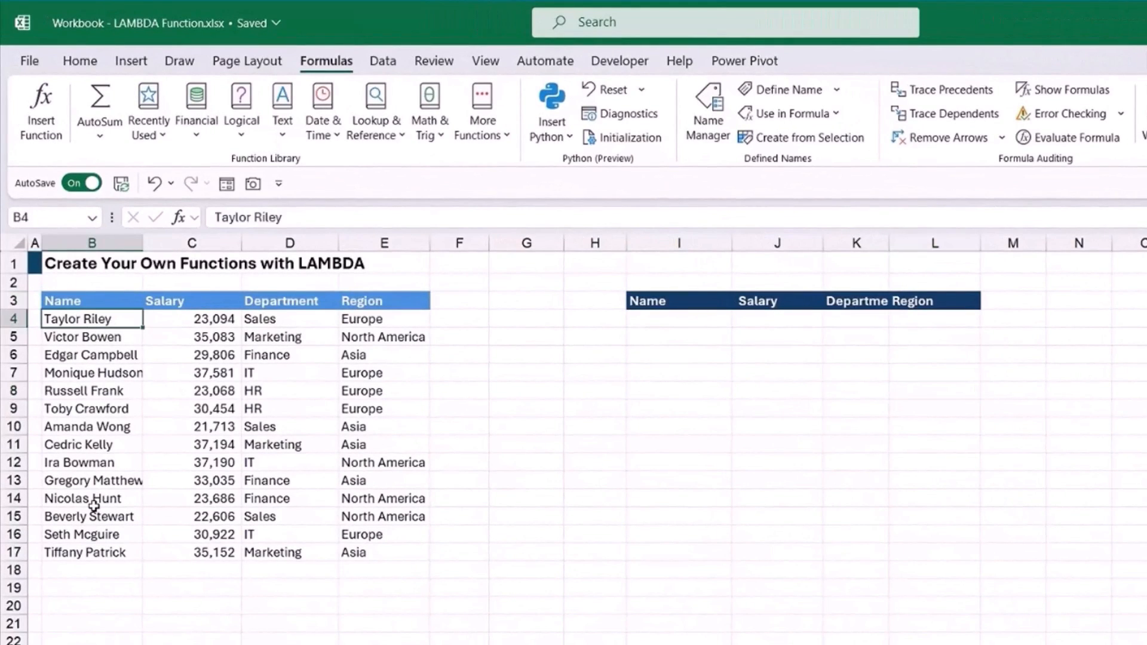
{"action": "left_click", "coordinate": [191, 320]}
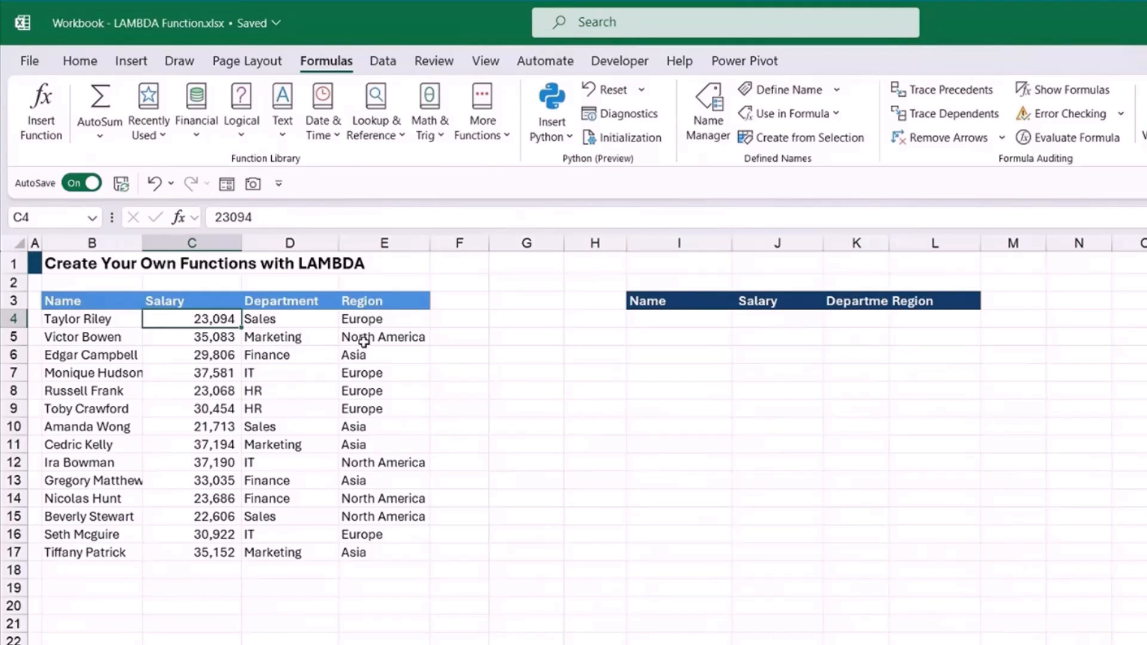
Start a SORTBY formula in I4, using the employee data B4:E17 as its array
{"action": "left_click", "coordinate": [681, 319]}
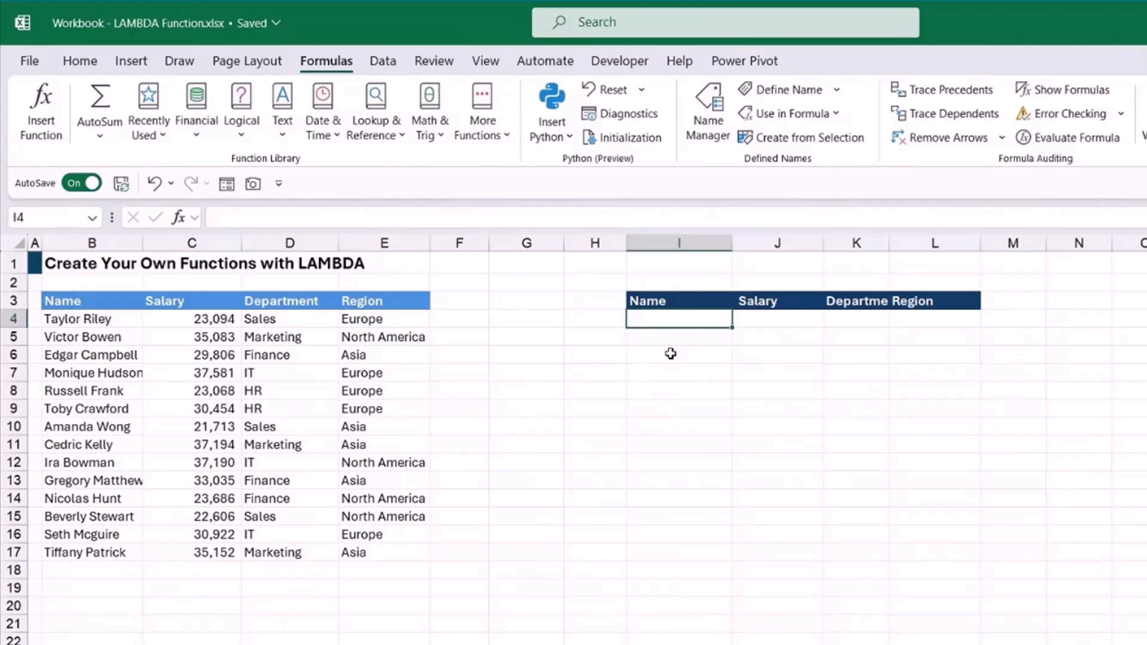
{"action": "type", "text": "=SORT"}
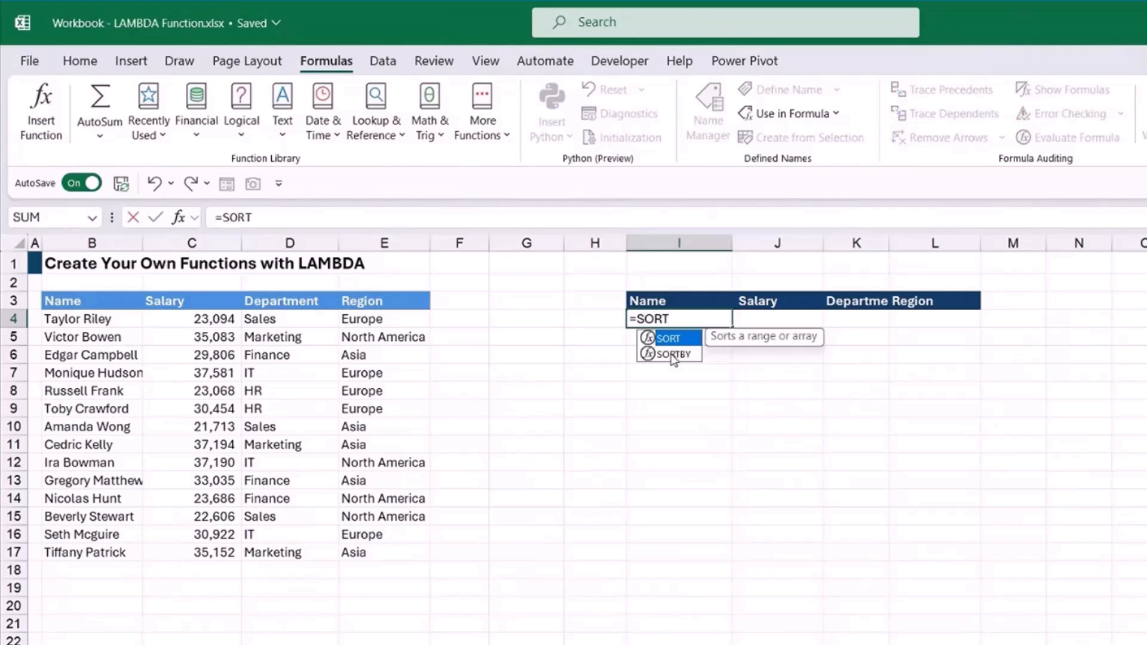
{"action": "type", "text": "("}
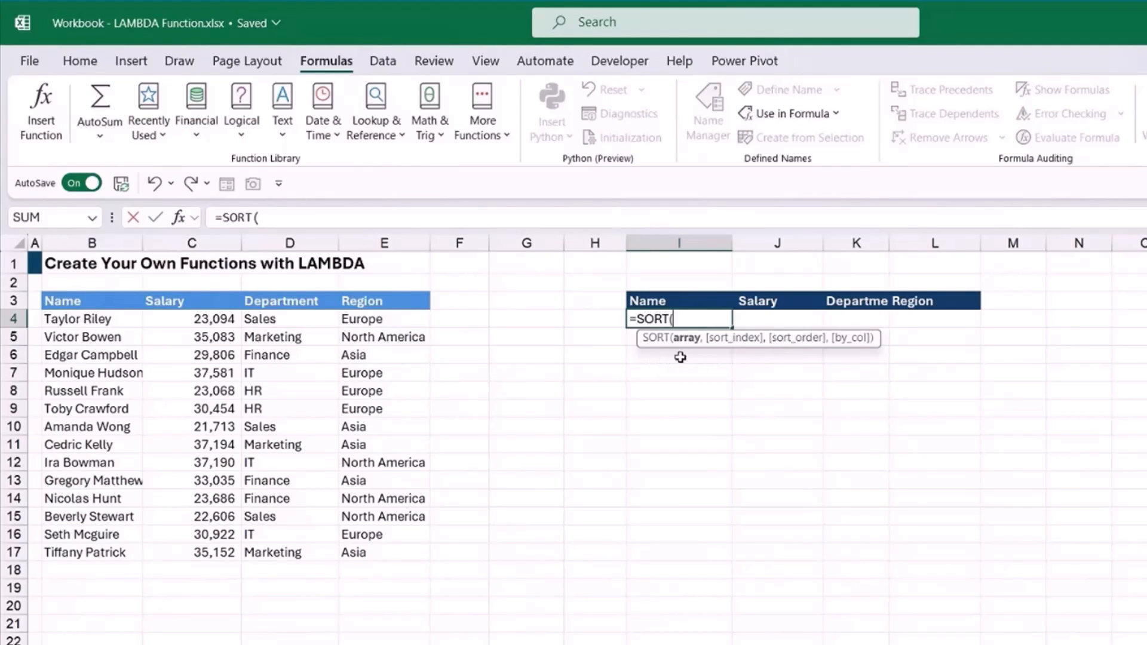
{"action": "key", "text": "BackSpace"}
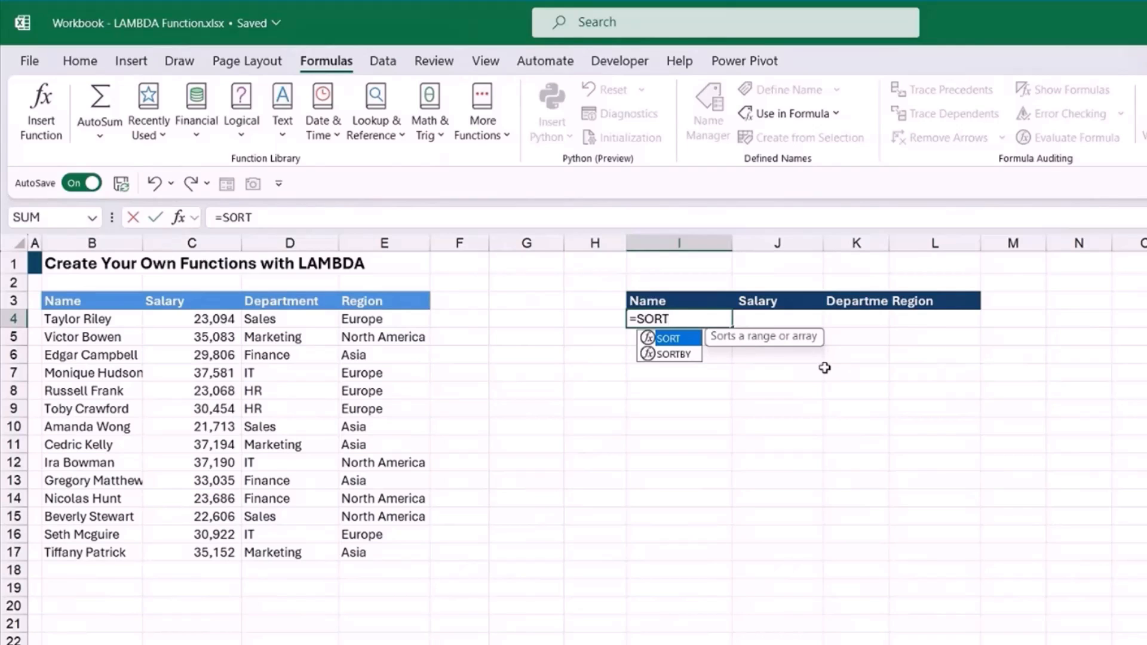
{"action": "key", "text": "Down"}
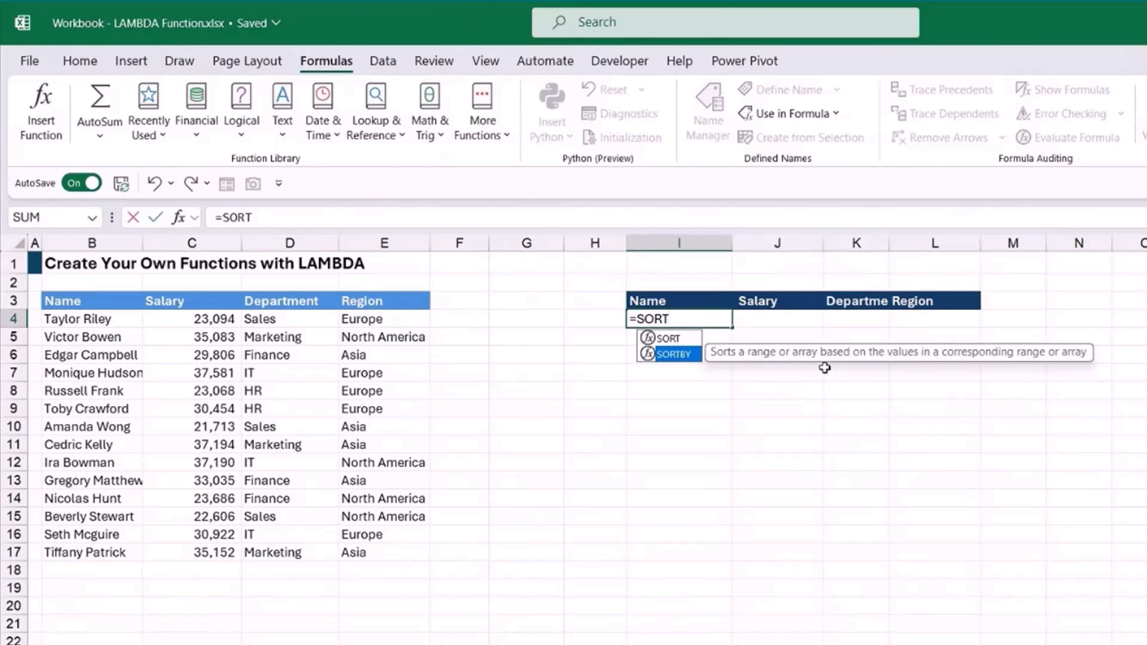
{"action": "key", "text": "Tab"}
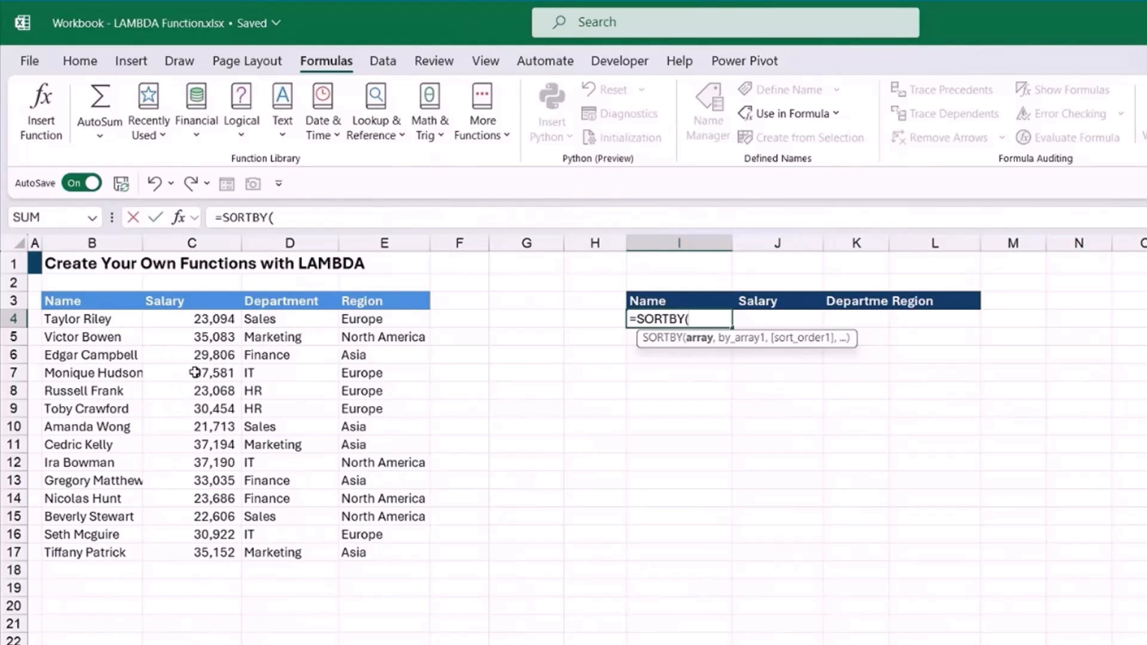
{"action": "left_click", "coordinate": [76, 319]}
{"action": "left_click_drag", "start_coordinate": [154, 322], "coordinate": [426, 557]}
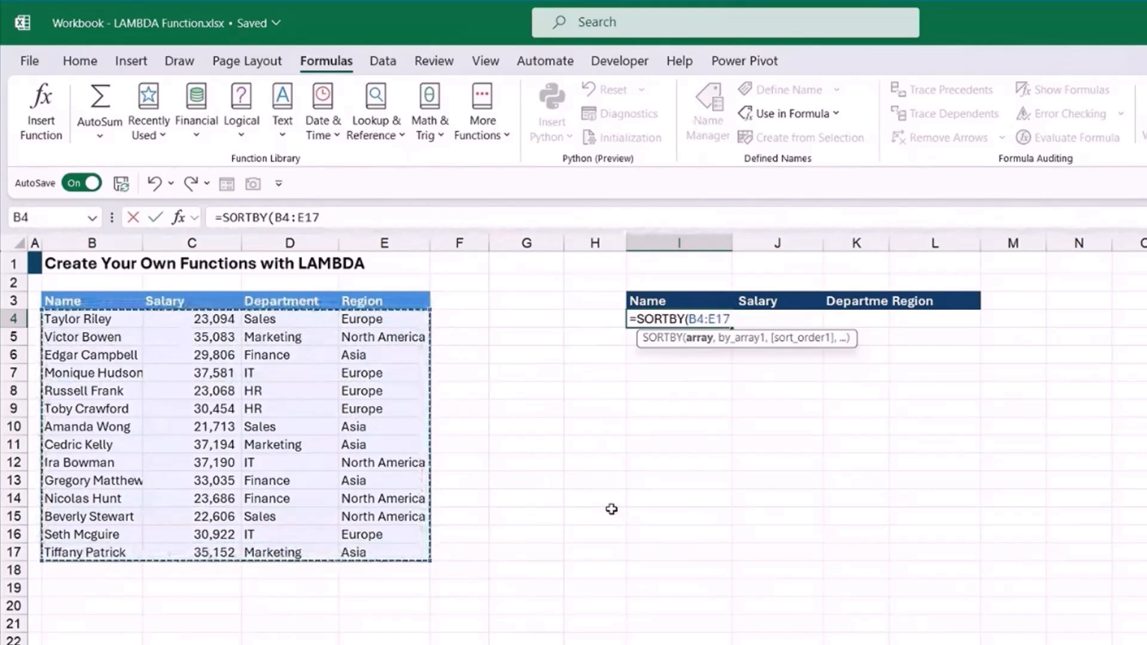
{"action": "type", "text": ","}
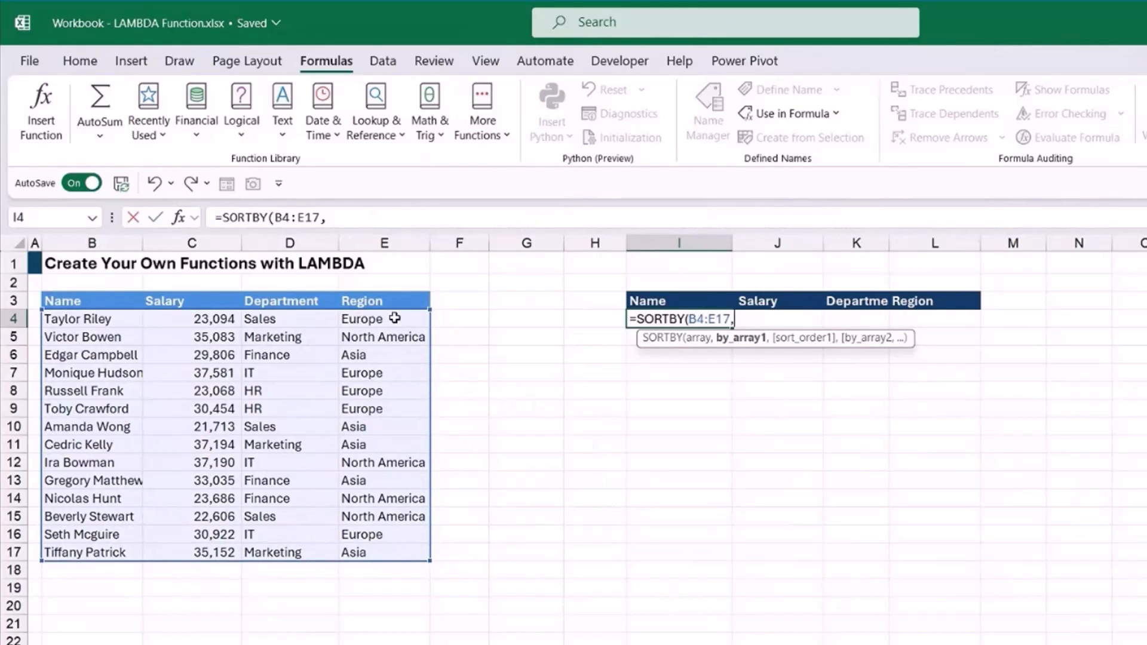
Make the Region column E4:E17 the first sort key of the SORTBY formula, in descending order (-1)
{"action": "left_click_drag", "start_coordinate": [394, 319], "coordinate": [429, 559]}
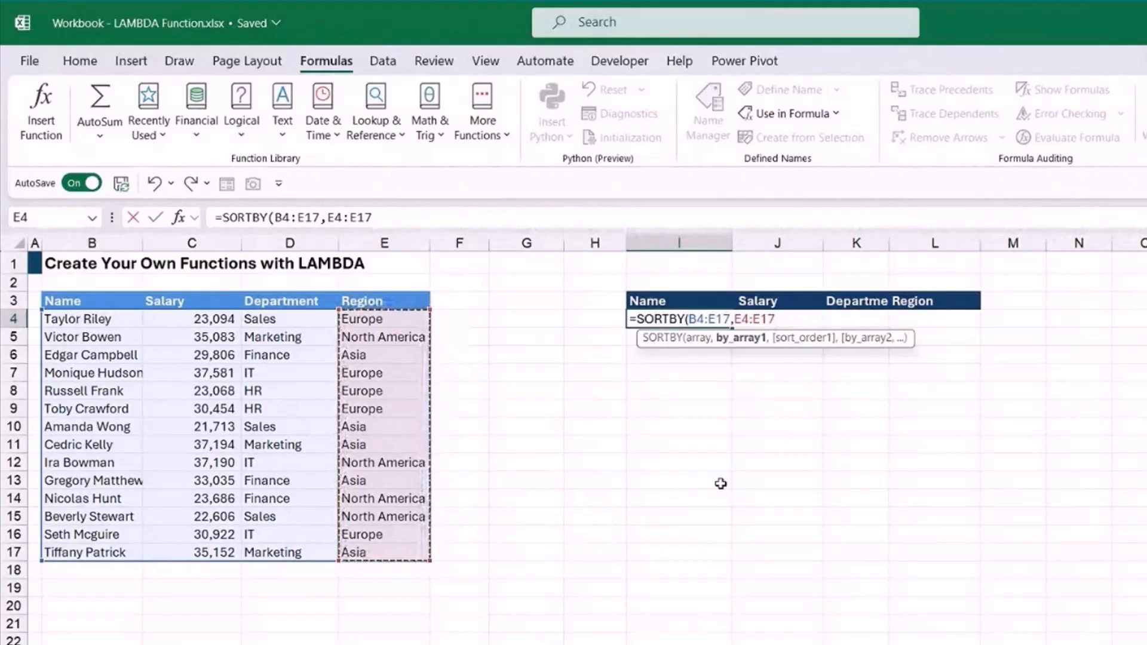
{"action": "type", "text": ","}
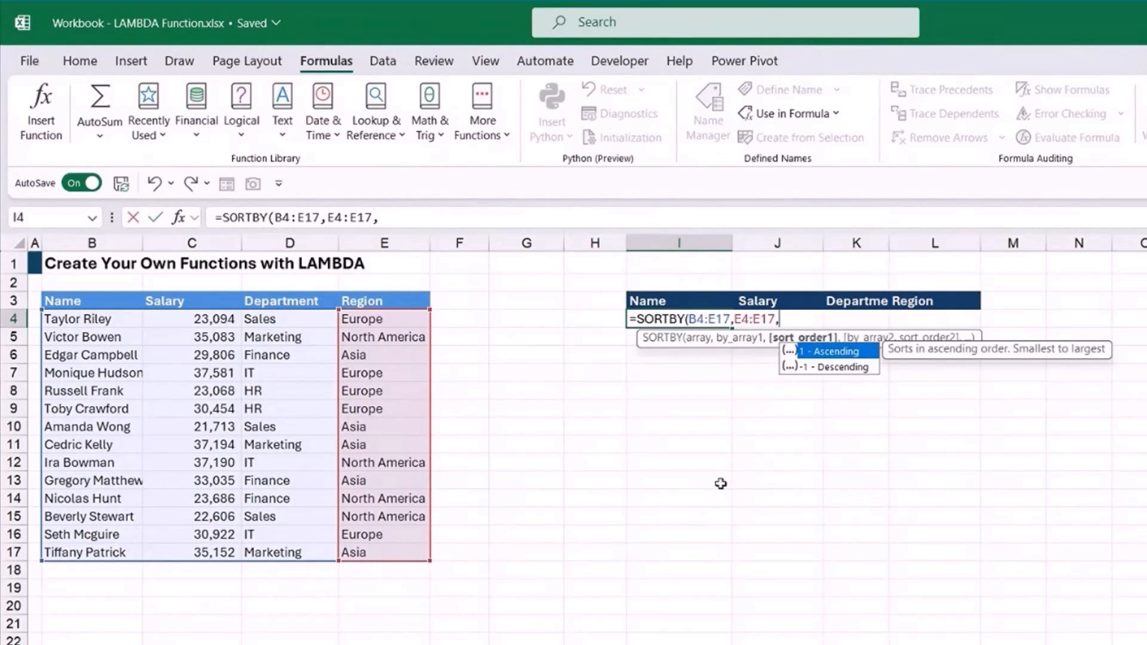
{"action": "type", "text": "-1"}
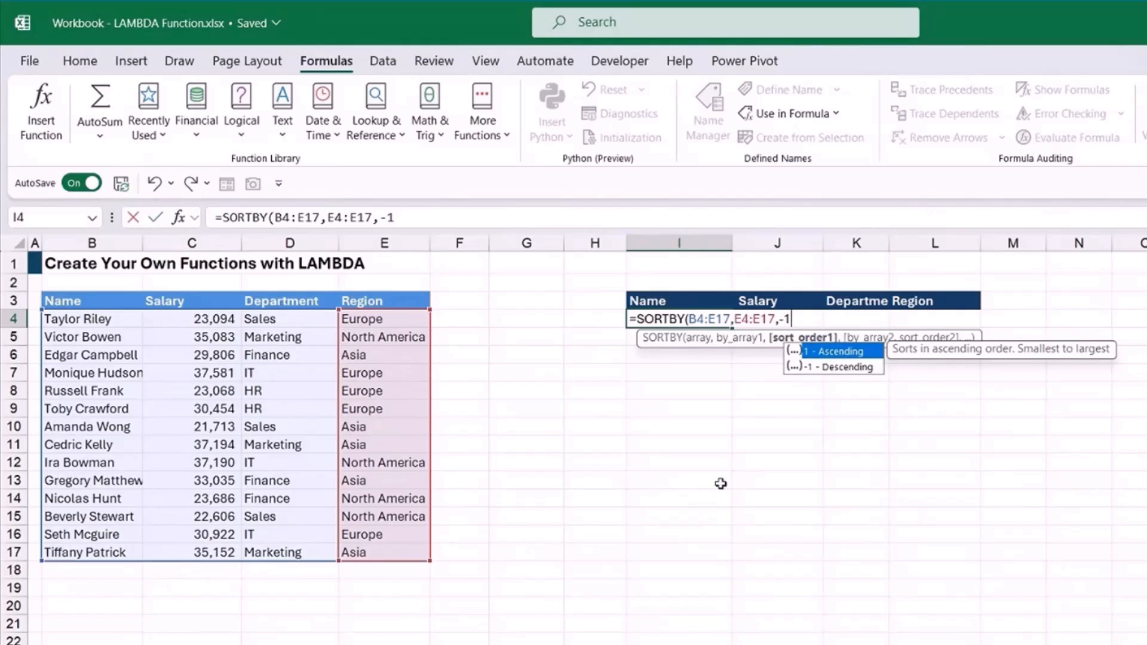
{"action": "type", "text": ","}
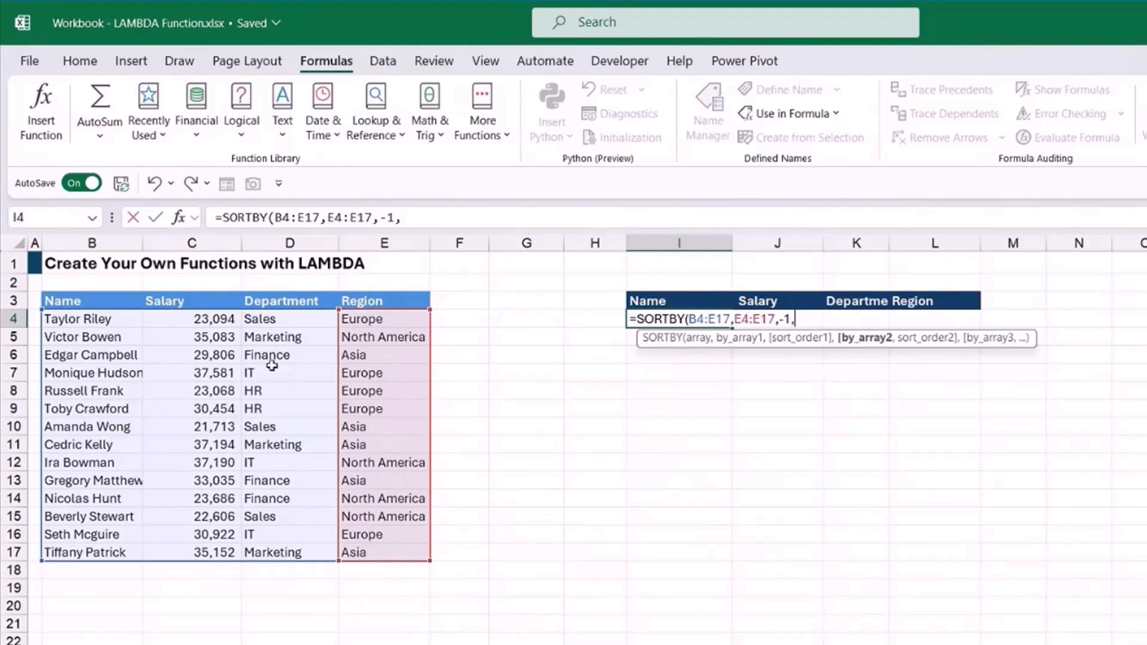
Add the Department column D4:D17 as the second sort key in ascending order (1) and complete the SORTBY formula
{"action": "left_click_drag", "start_coordinate": [284, 318], "coordinate": [287, 552]}
{"action": "type", "text": ","}
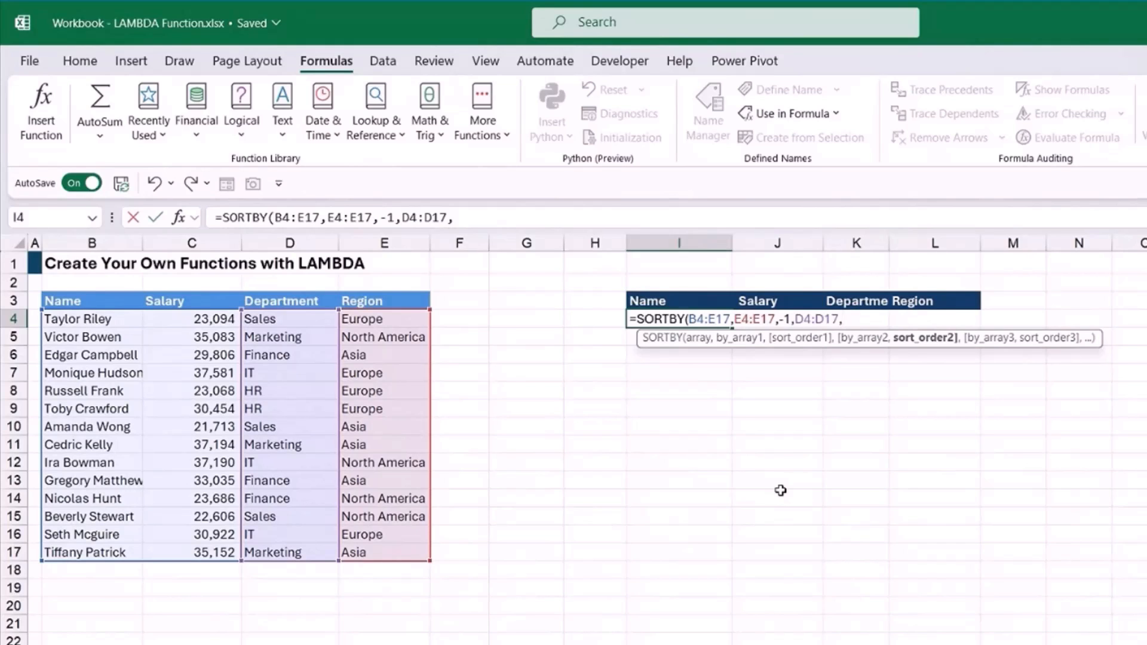
{"action": "type", "text": "1"}
{"action": "type", "text": ")"}
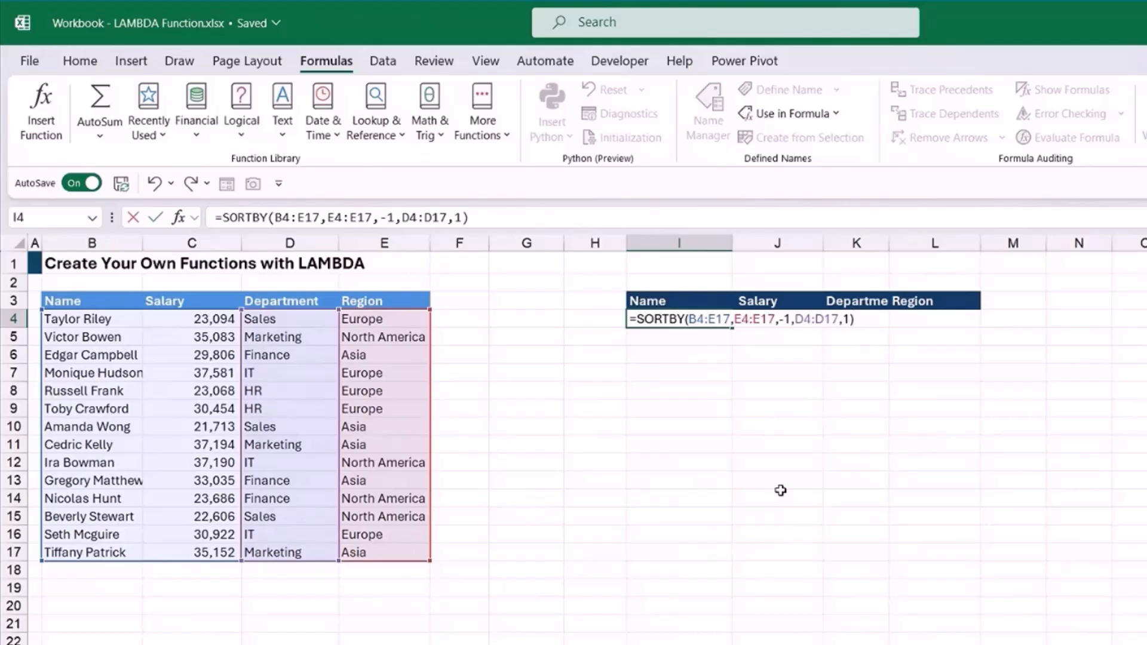
{"action": "key", "text": "Return"}
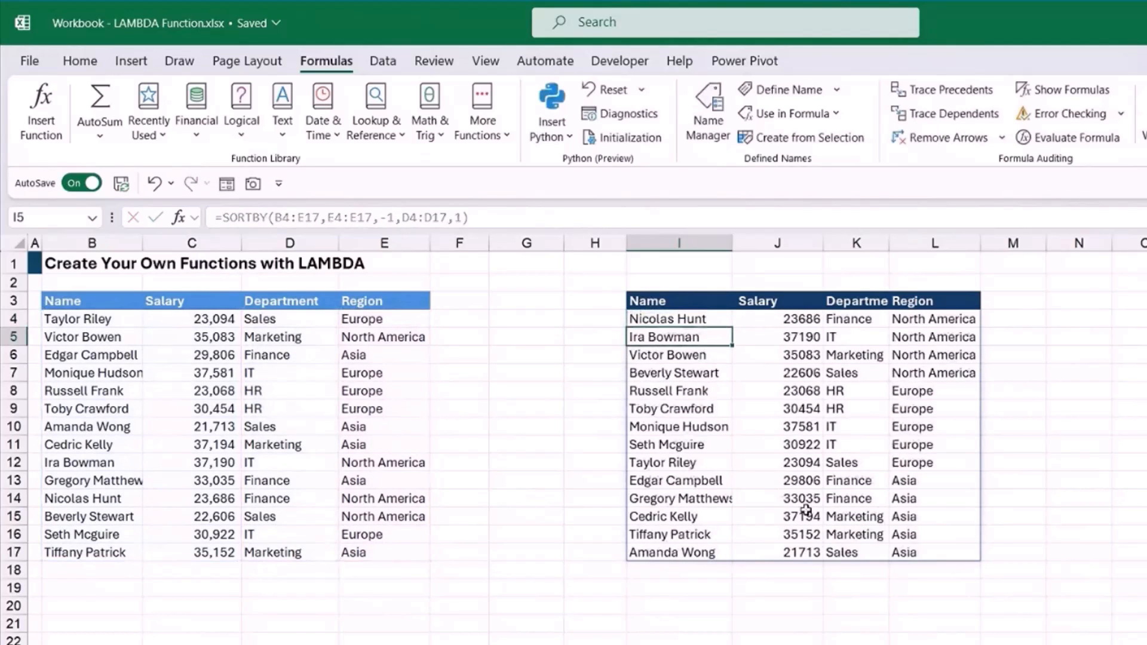
Widen columns I to L so the sorted table's names and headings fit
{"action": "left_click_drag", "start_coordinate": [733, 243], "coordinate": [750, 248]}
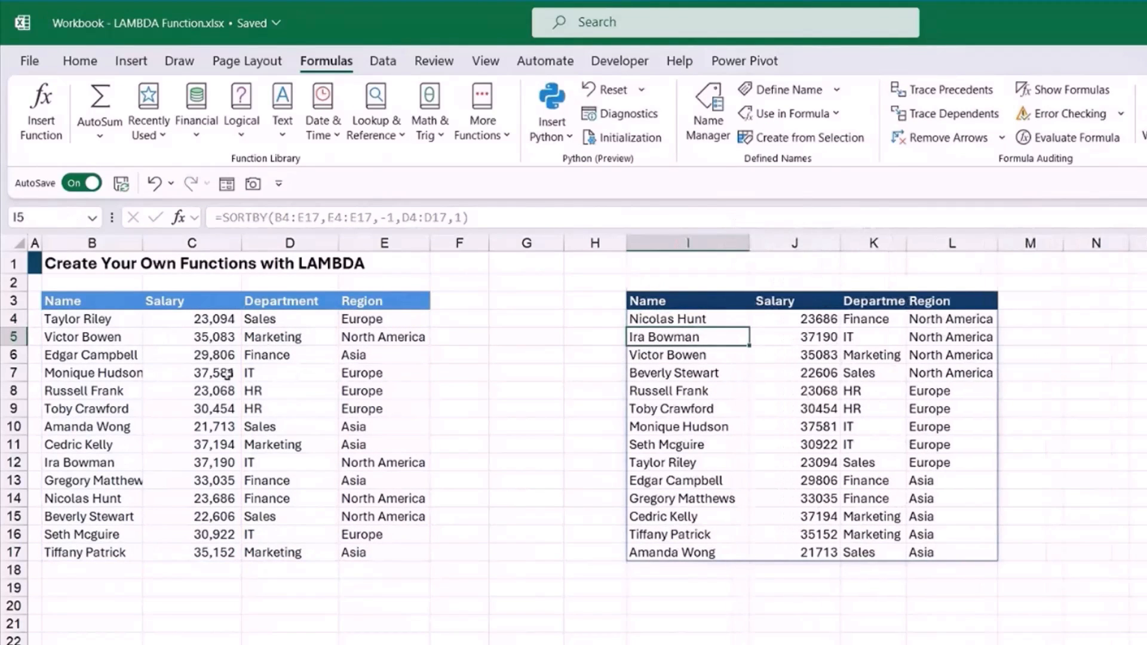
{"action": "left_click_drag", "start_coordinate": [841, 246], "coordinate": [940, 243]}
{"action": "left_click_drag", "start_coordinate": [1014, 244], "coordinate": [1058, 245]}
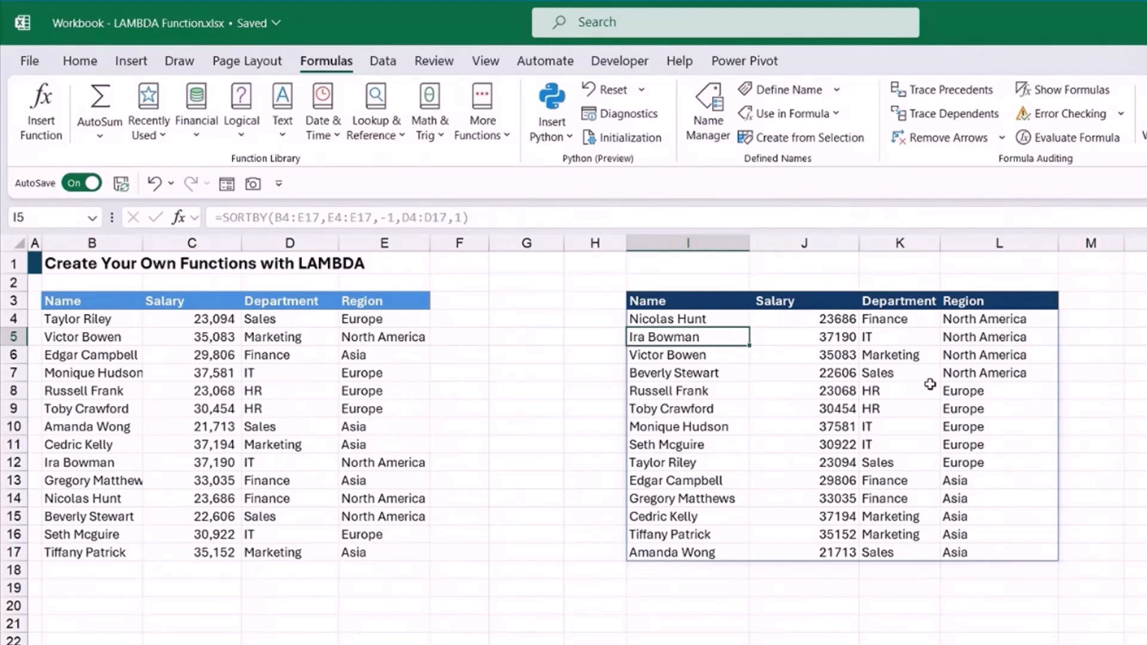
{"action": "left_click", "coordinate": [979, 353]}
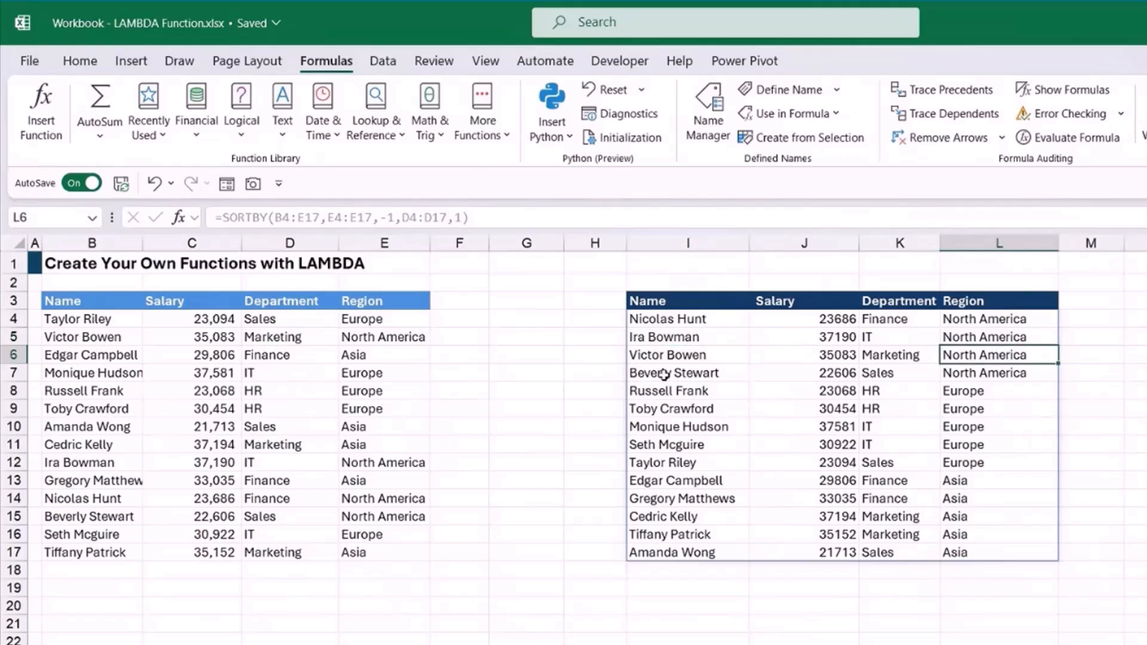
Begin wrapping the SORTBY formula in I4 in a LAMBDA function by inserting LAMBDA( ahead of SORTBY
{"action": "left_click", "coordinate": [684, 319]}
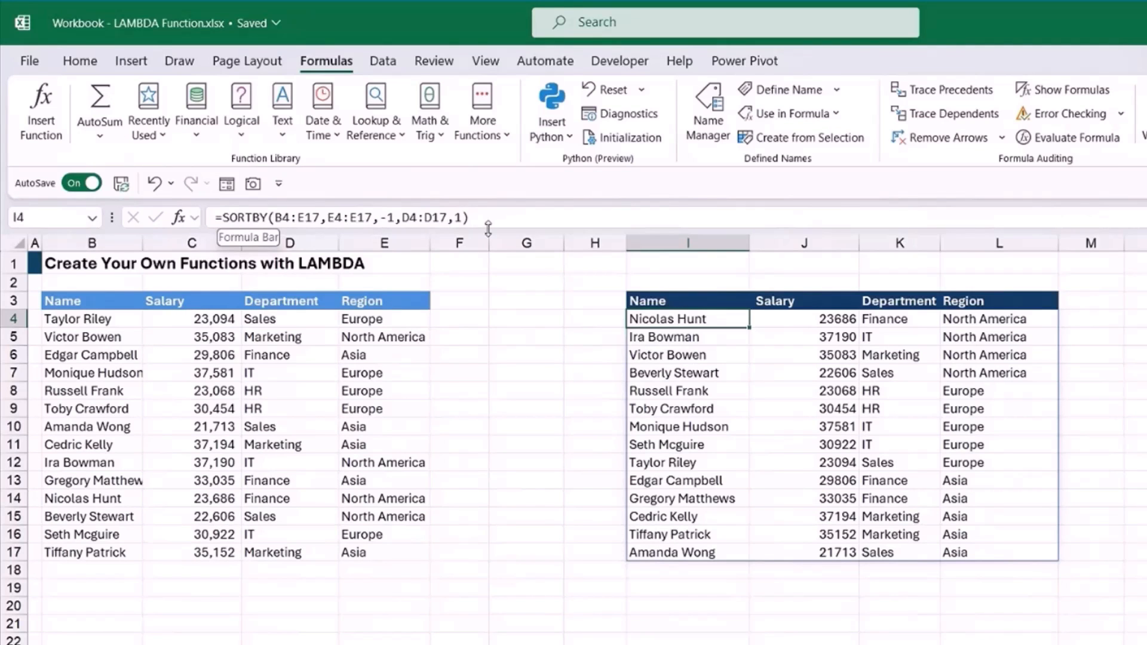
{"action": "scroll", "coordinate": [582, 628], "scroll_direction": "down", "scroll_amount": 4}
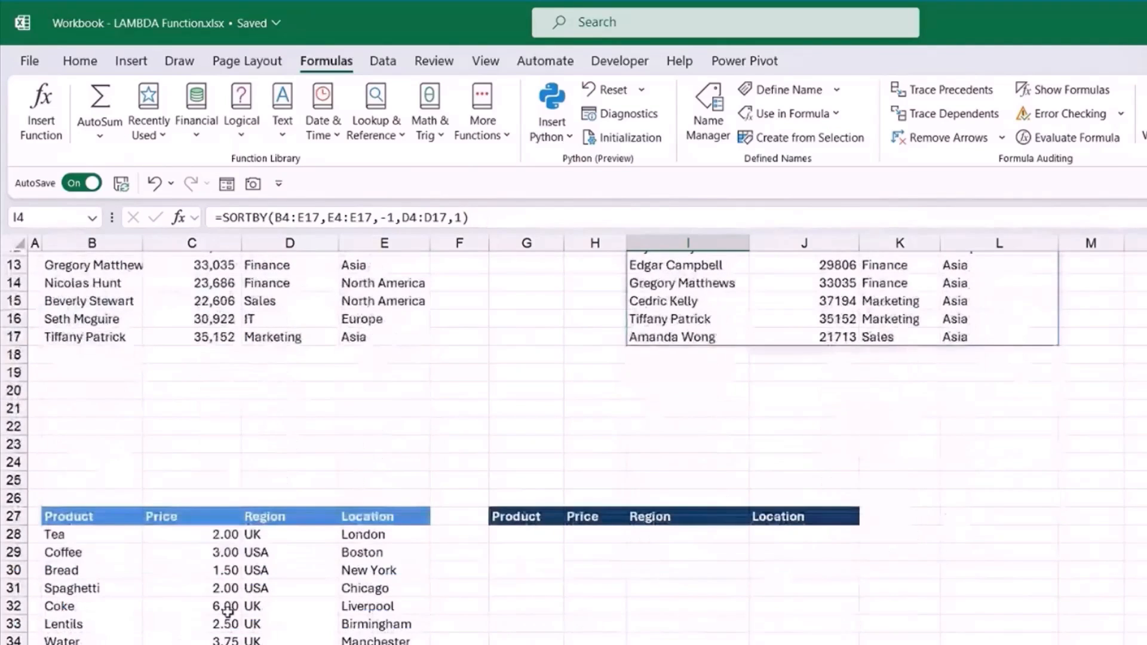
{"action": "scroll", "coordinate": [643, 606], "scroll_direction": "up", "scroll_amount": 4}
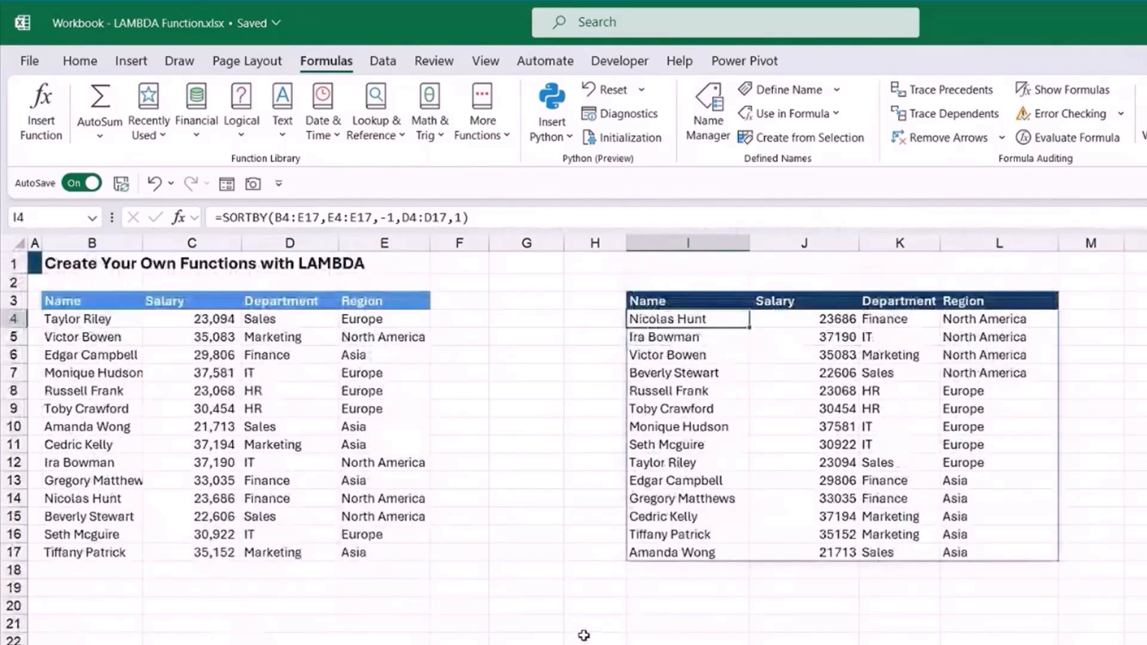
{"action": "left_click", "coordinate": [219, 217]}
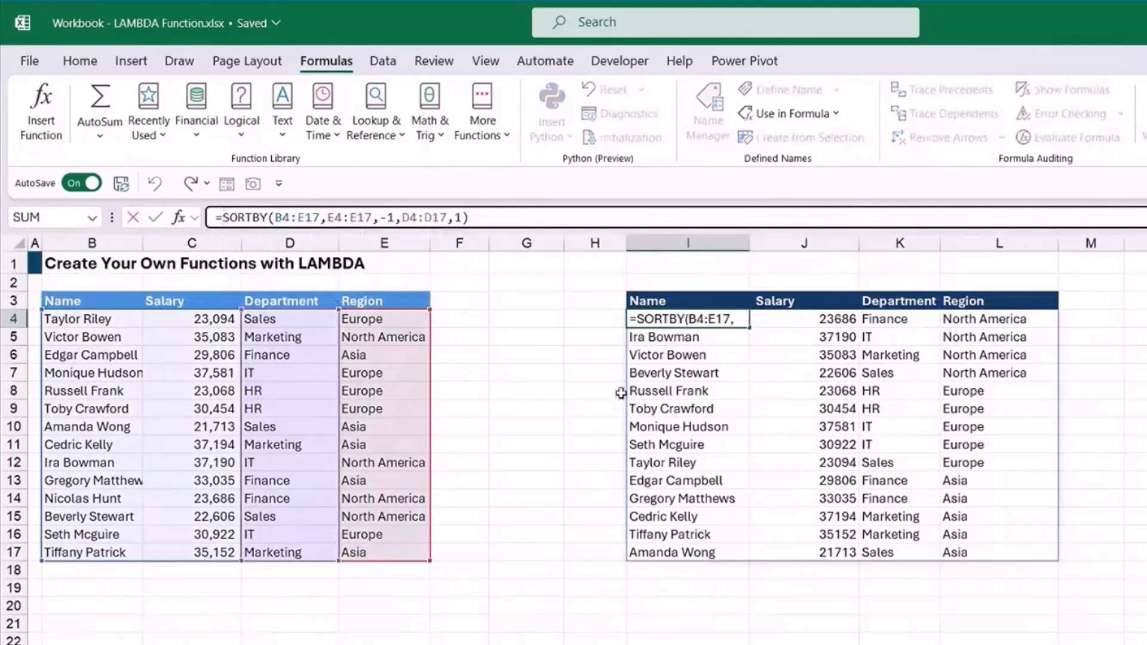
{"action": "type", "text": "LAMBD"}
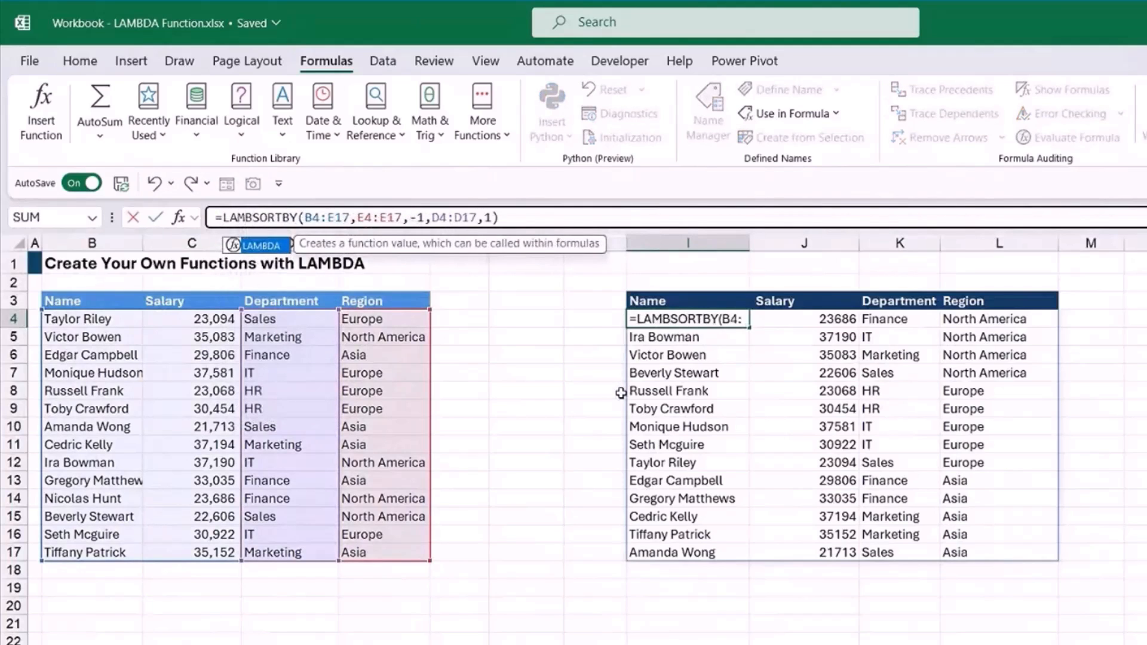
{"action": "type", "text": "A("}
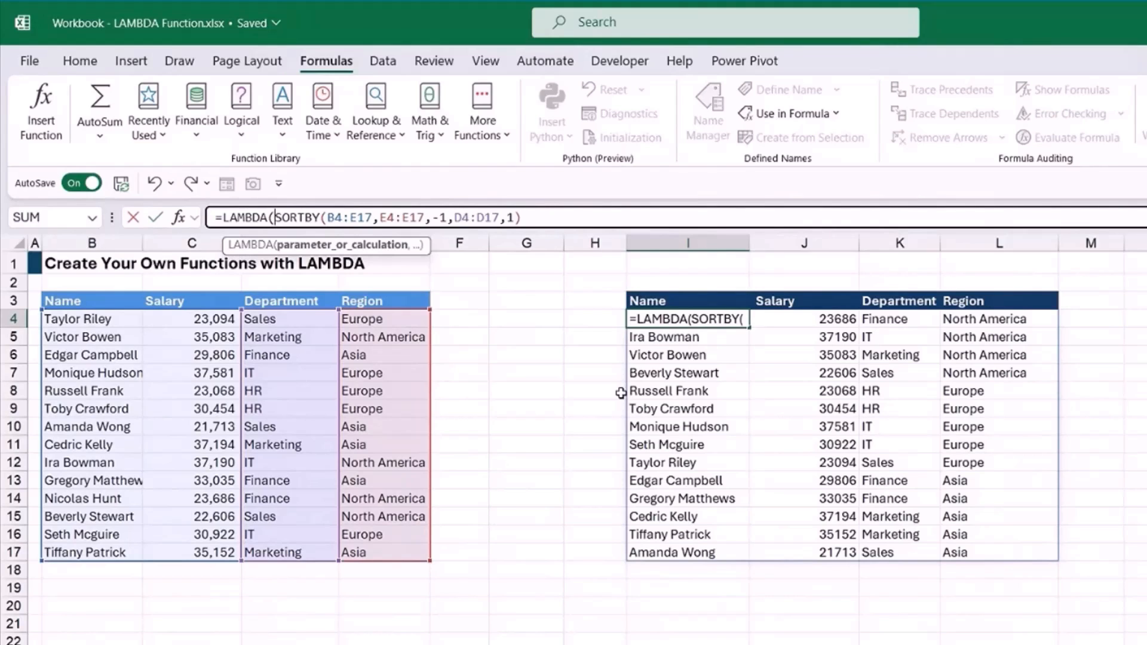
Declare rng, region and dept as the LAMBDA's parameters ahead of the SORTBY calculation
{"action": "type", "text": "rng"}
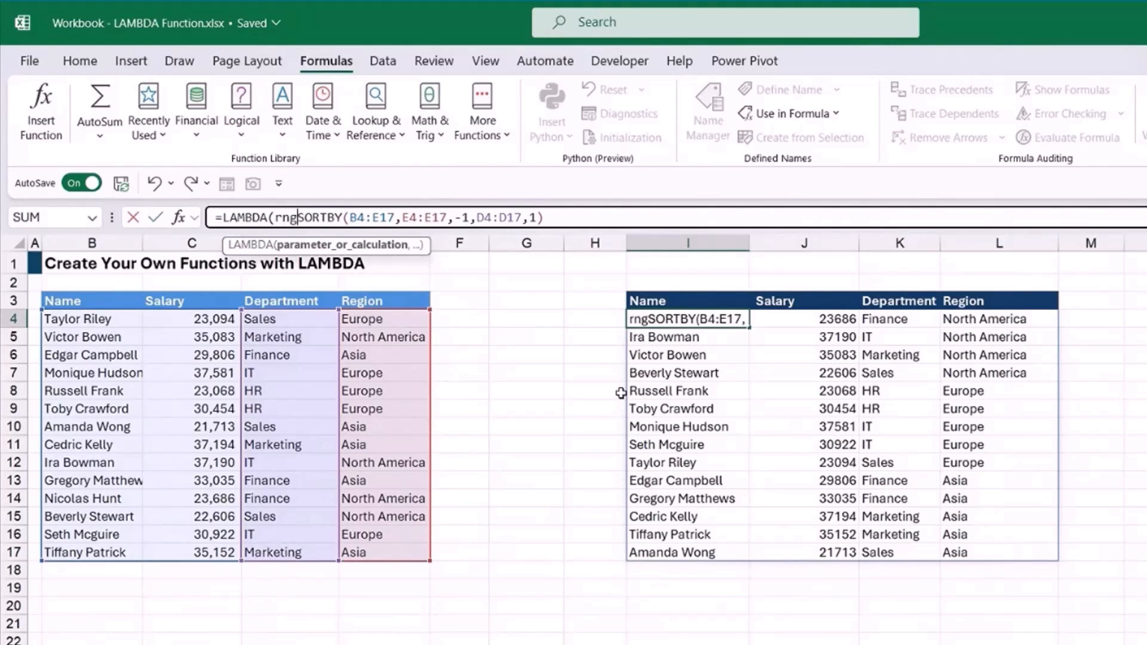
{"action": "type", "text": ","}
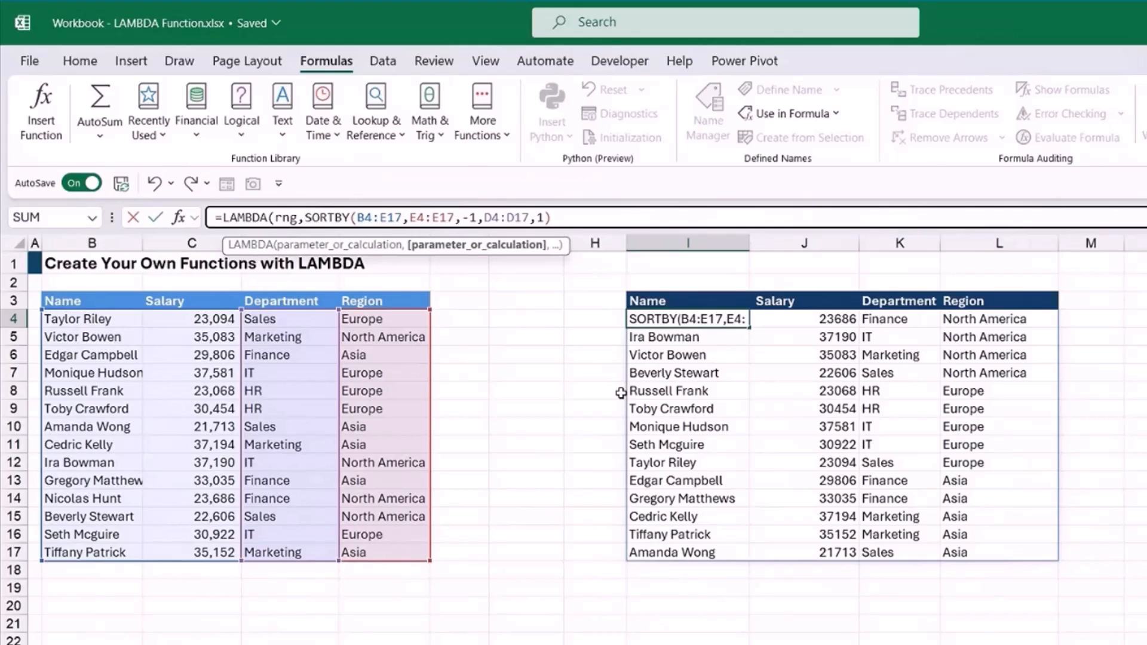
{"action": "type", "text": "re"}
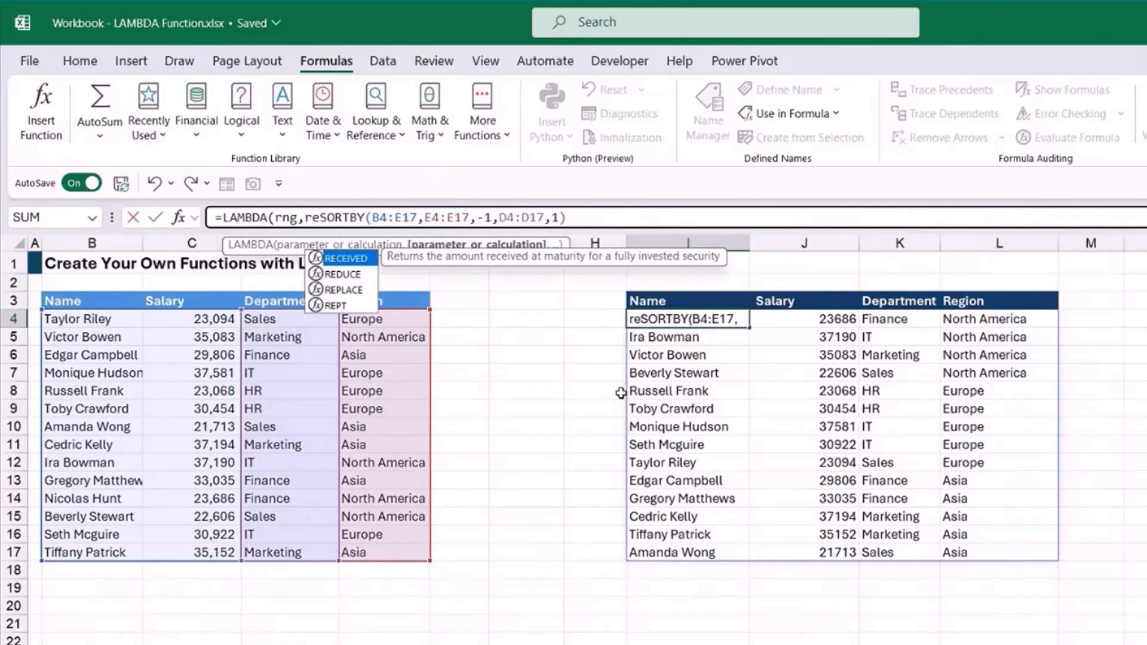
{"action": "type", "text": "gion"}
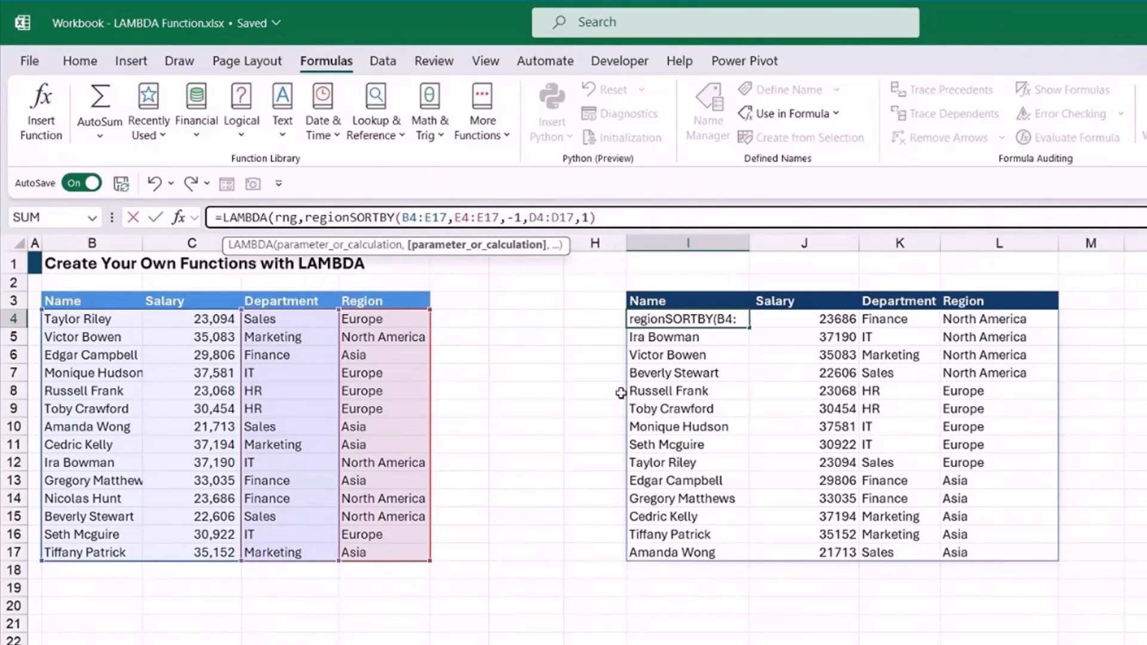
{"action": "type", "text": ","}
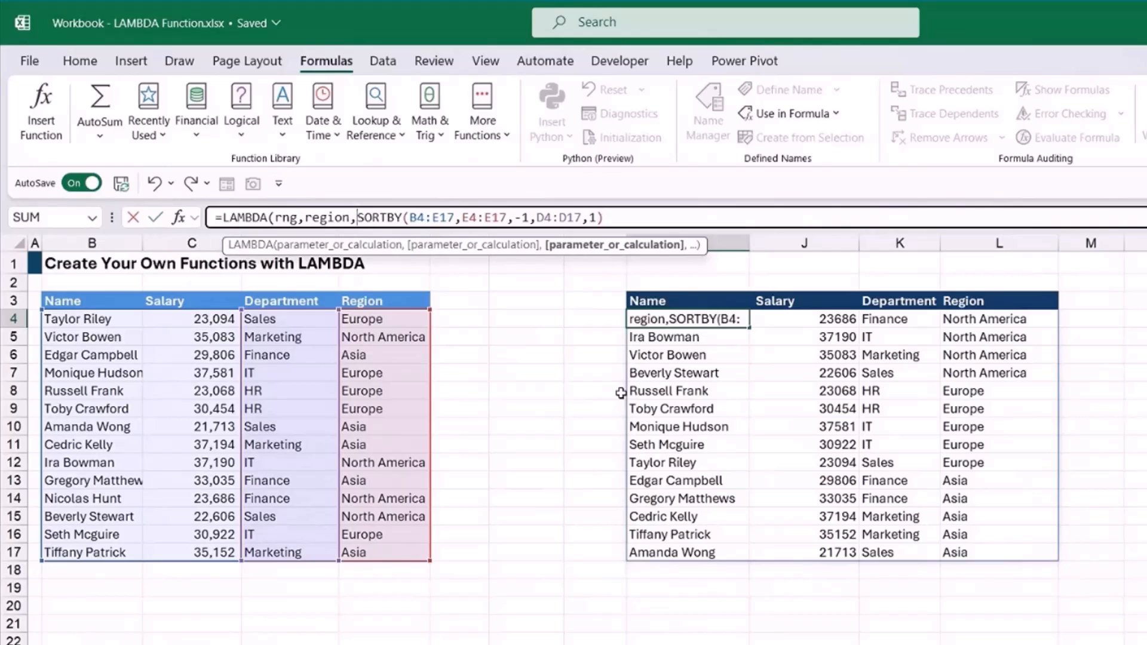
{"action": "type", "text": "dept"}
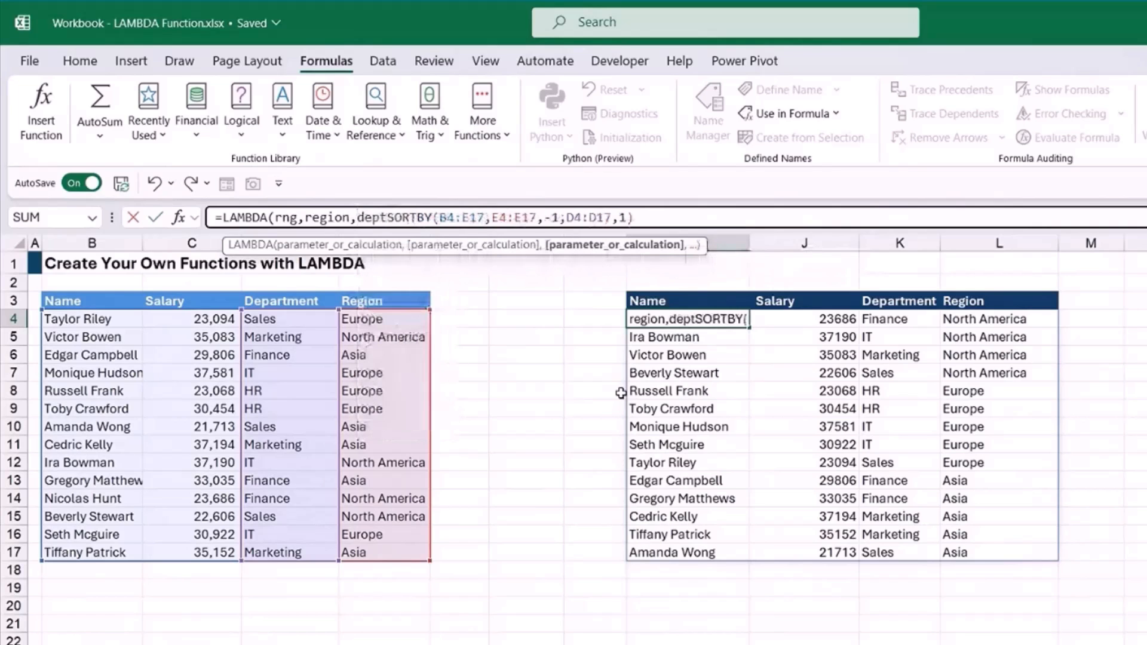
{"action": "type", "text": ","}
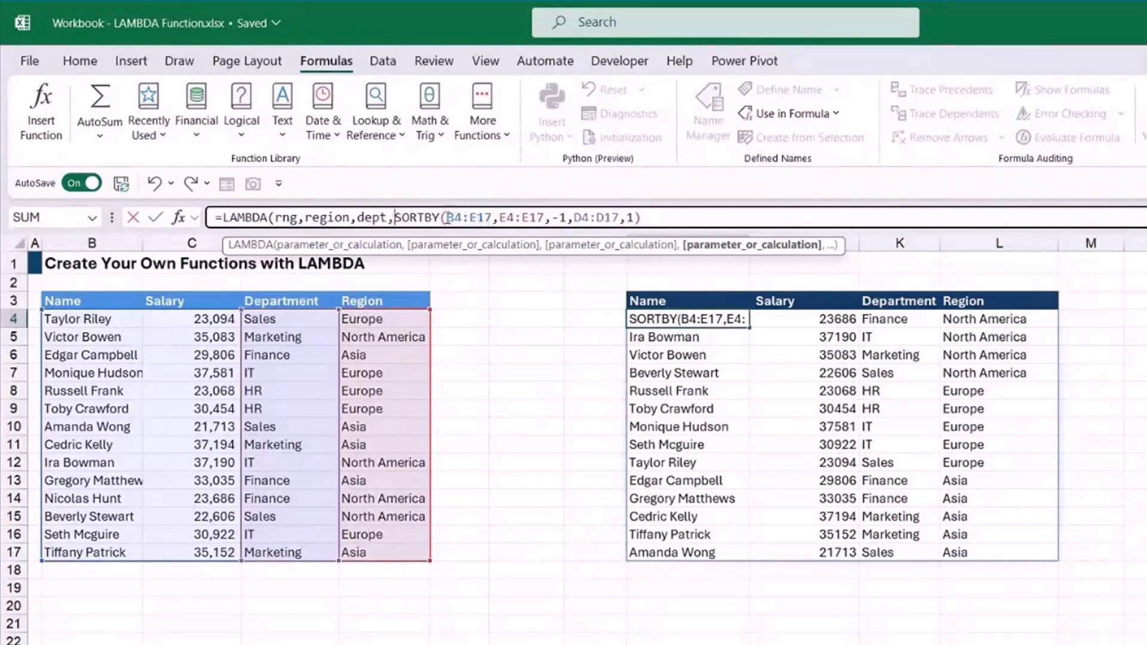
Replace the SORTBY ranges B4:E17, E4:E17 and D4:D17 with the parameters rng, region and dept
{"action": "left_click_drag", "start_coordinate": [447, 218], "coordinate": [493, 217]}
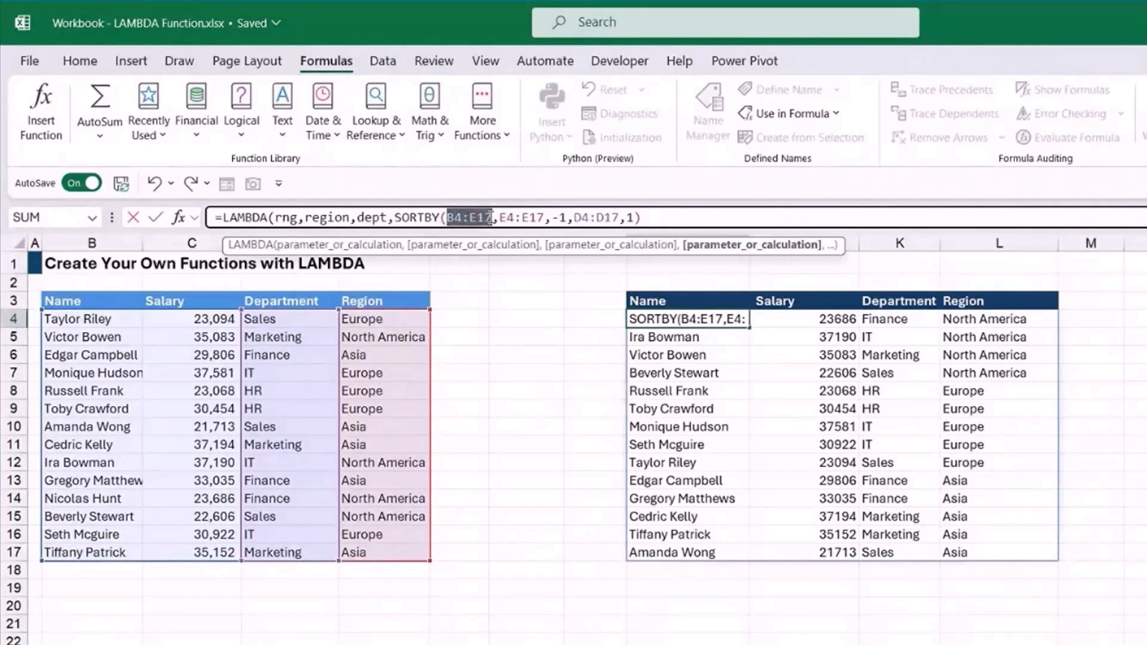
{"action": "type", "text": "rng"}
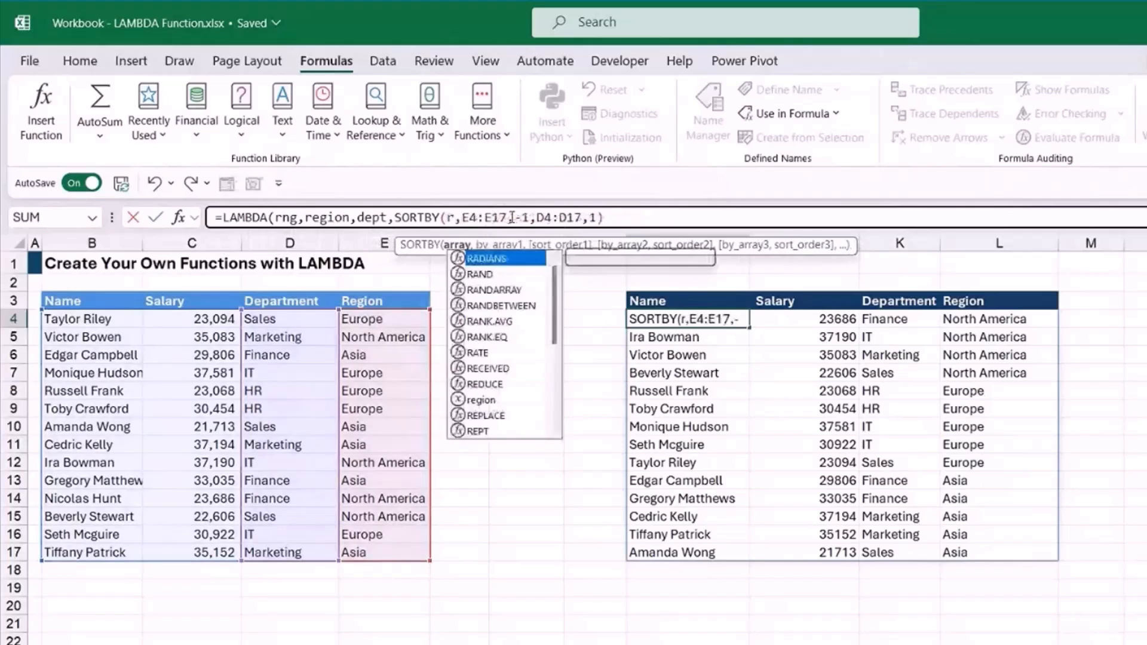
{"action": "left_click_drag", "start_coordinate": [478, 217], "coordinate": [521, 218]}
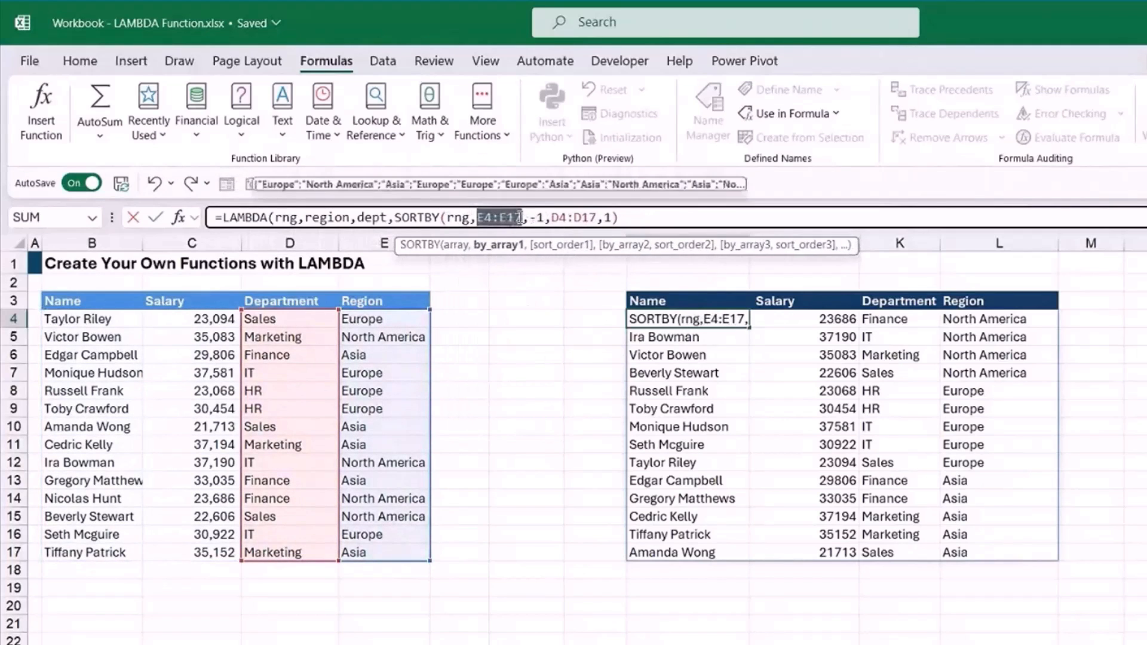
{"action": "type", "text": "region"}
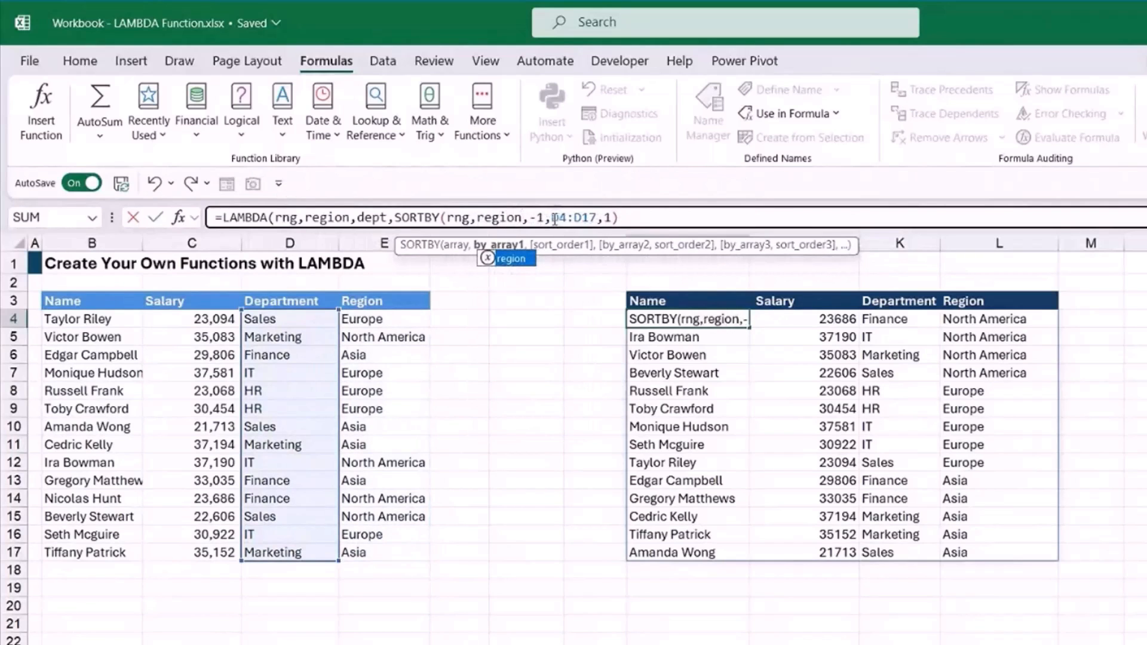
{"action": "left_click_drag", "start_coordinate": [552, 217], "coordinate": [599, 218]}
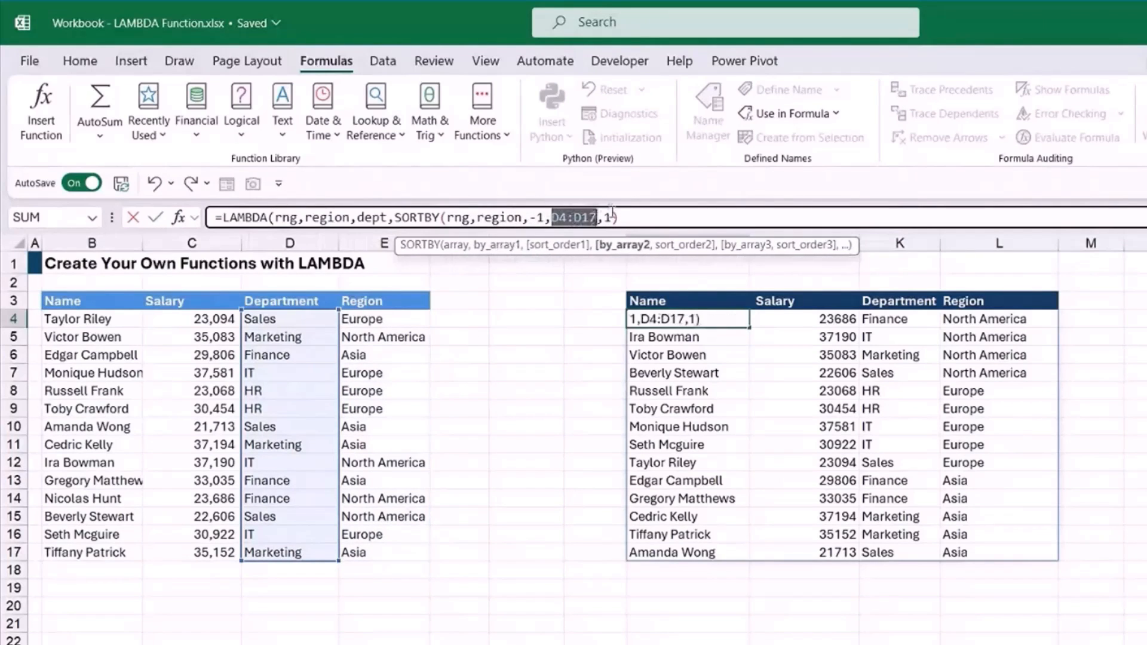
{"action": "type", "text": "dept"}
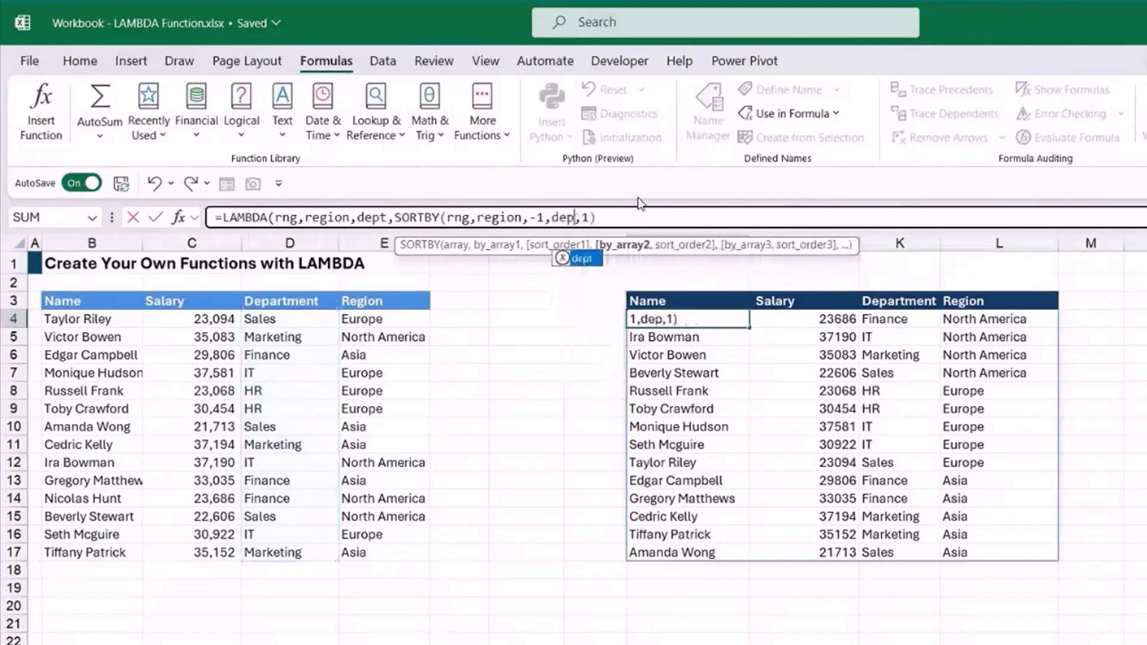
Close the LAMBDA, supply B4:E17, E4:E17 and D4:D17 as its test arguments, and enter the formula
{"action": "left_click", "coordinate": [620, 218]}
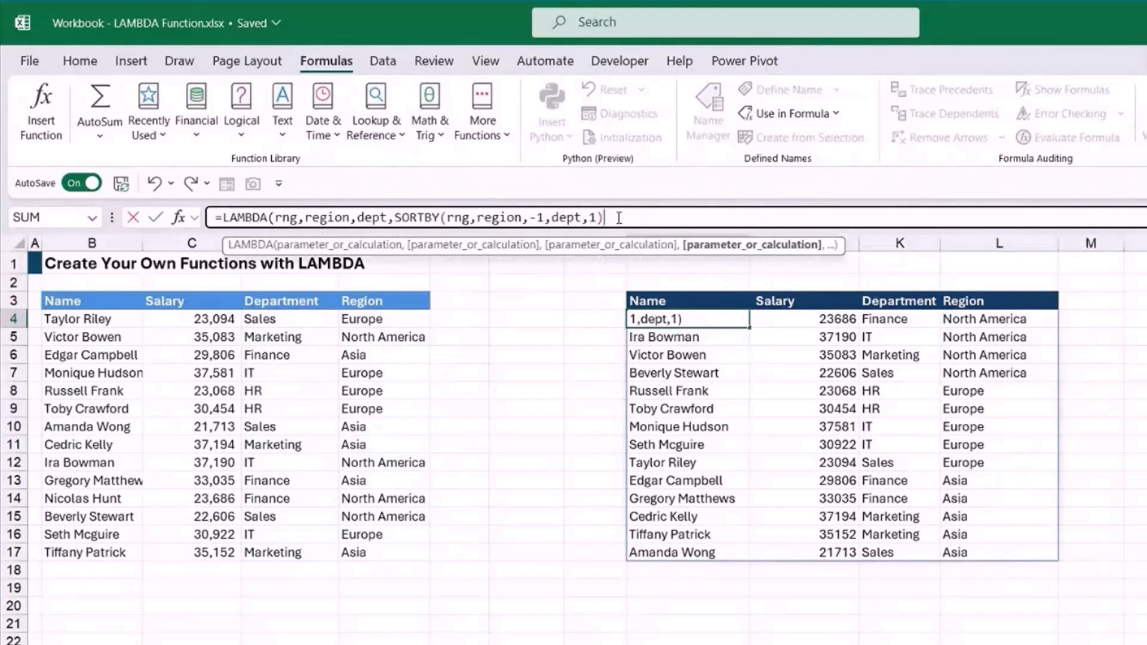
{"action": "type", "text": ")("}
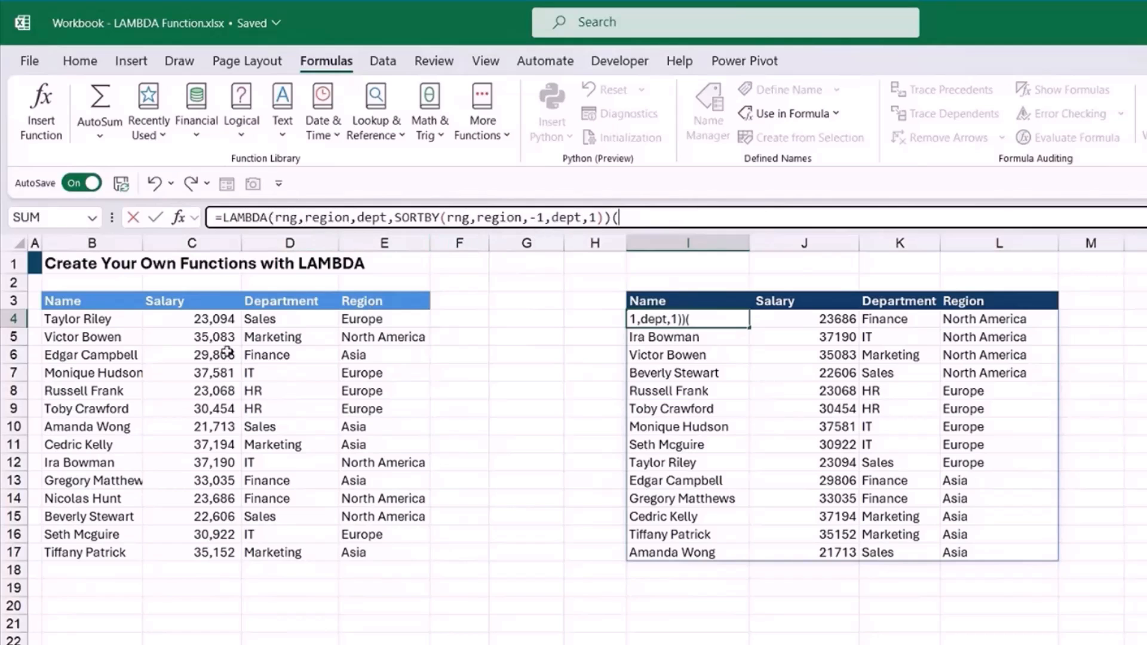
{"action": "mouse_move", "coordinate": [77, 321]}
{"action": "left_mouse_down"}
{"action": "mouse_move", "coordinate": [388, 338]}
{"action": "mouse_move", "coordinate": [371, 535]}
{"action": "mouse_move", "coordinate": [383, 551]}
{"action": "left_mouse_up"}
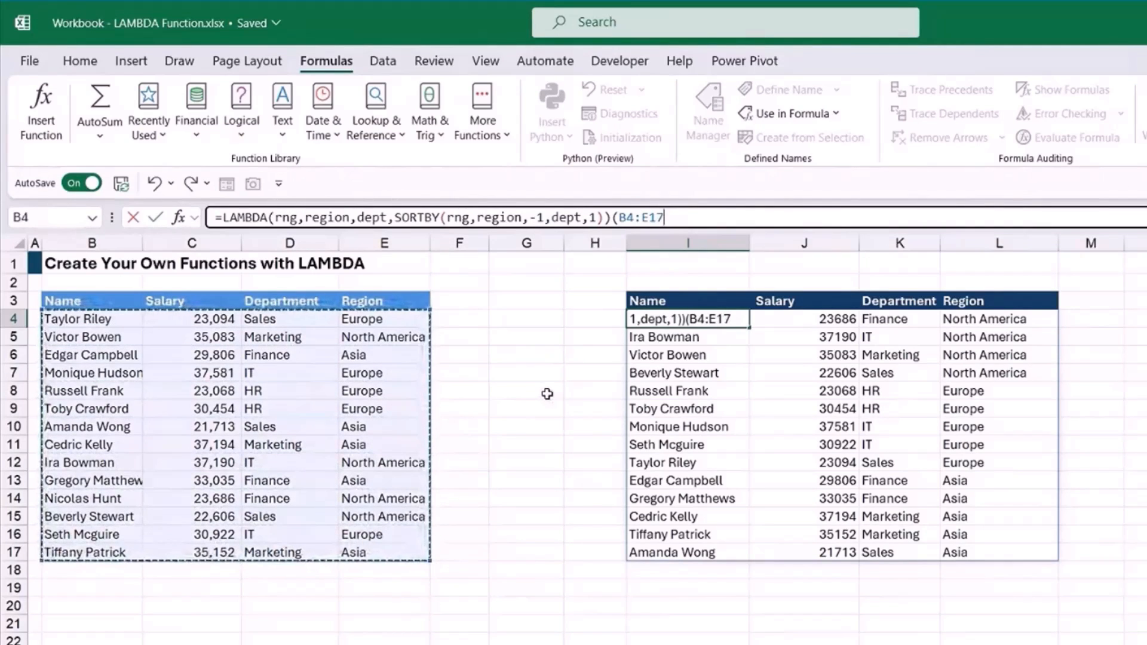
{"action": "type", "text": ","}
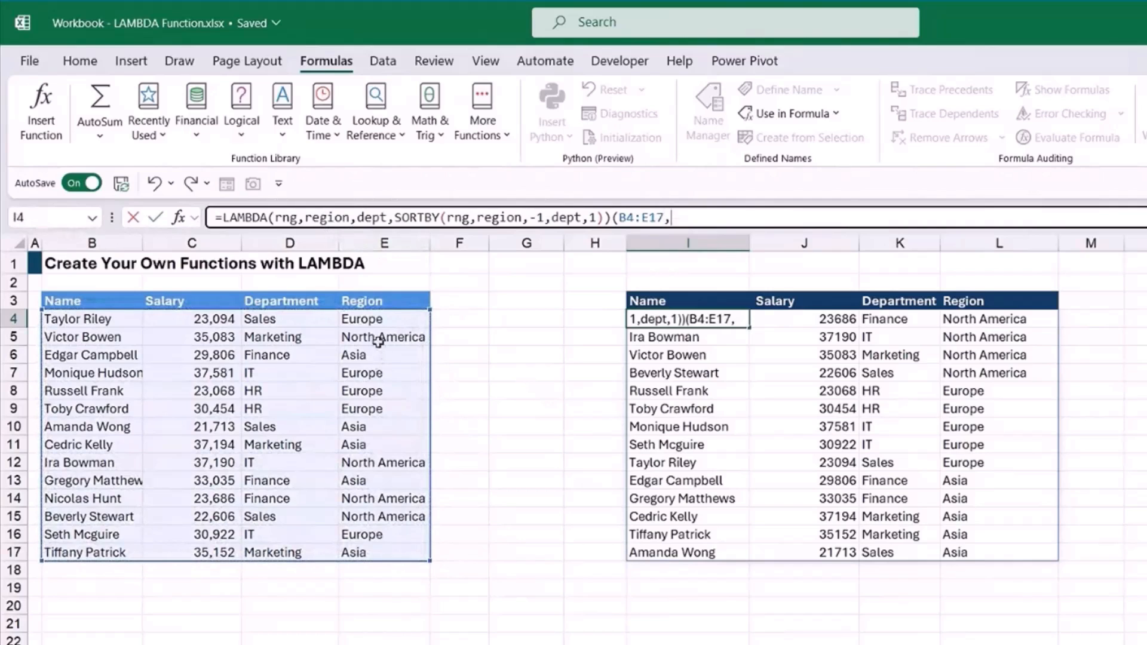
{"action": "left_click_drag", "start_coordinate": [375, 318], "coordinate": [376, 551]}
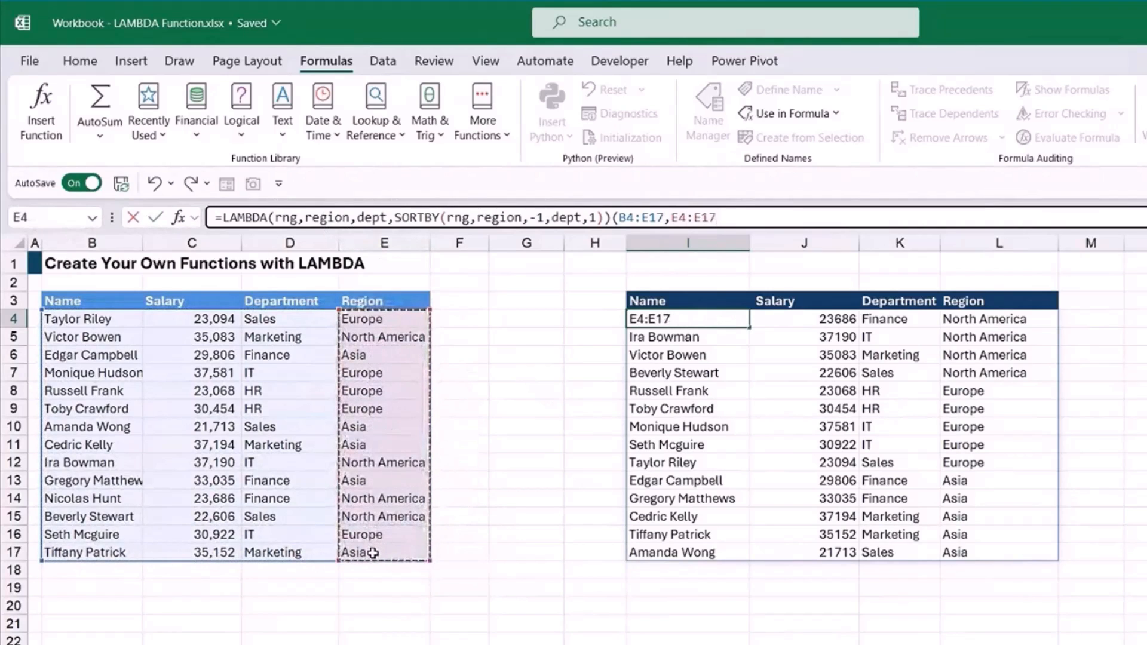
{"action": "type", "text": ","}
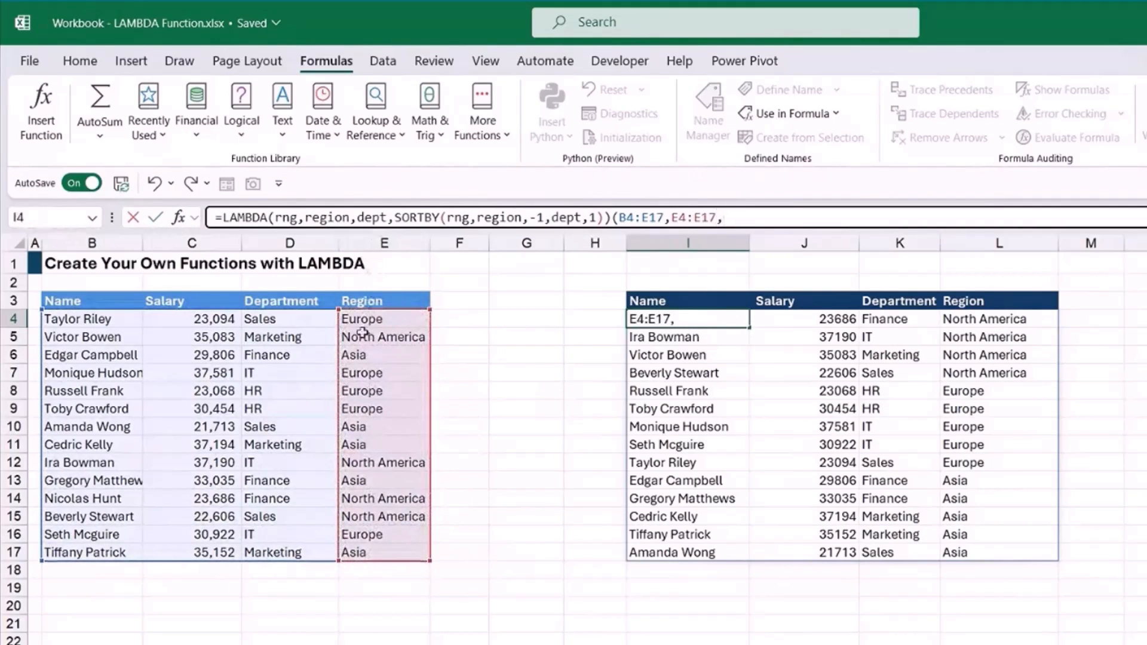
{"action": "left_click_drag", "start_coordinate": [302, 321], "coordinate": [302, 551]}
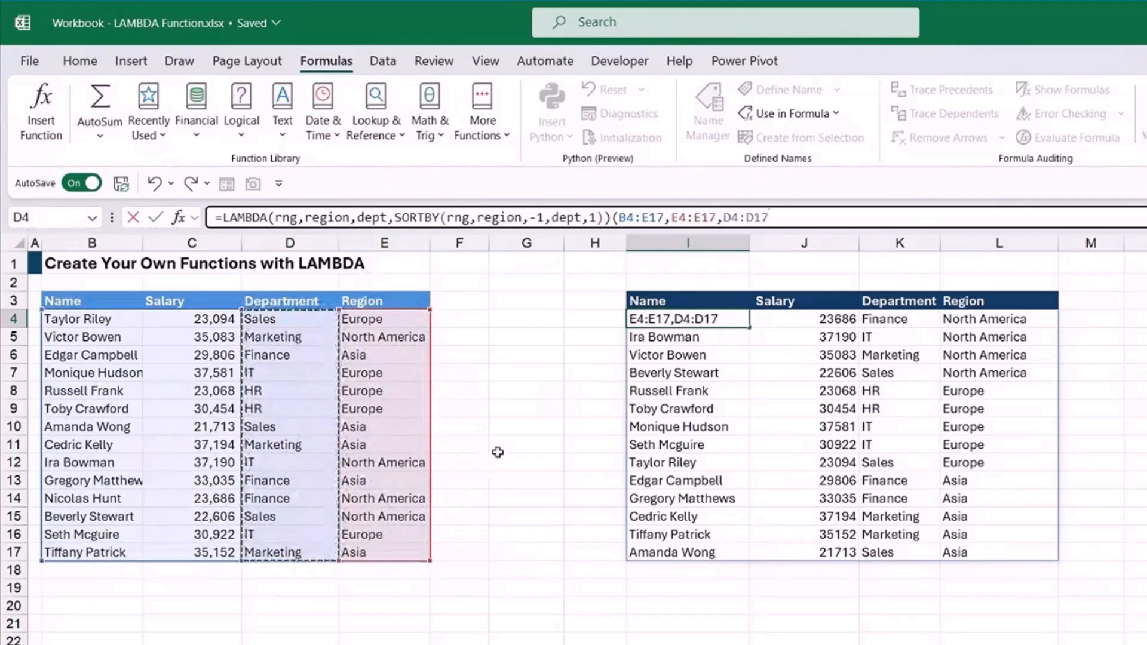
{"action": "type", "text": ")"}
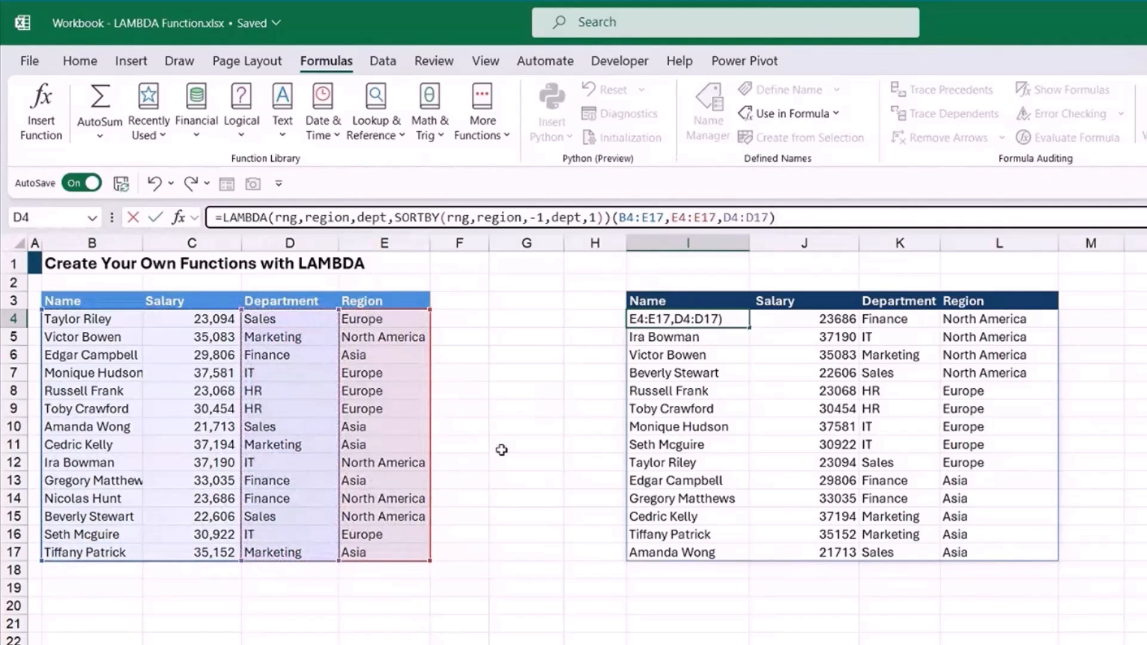
{"action": "key", "text": "Return"}
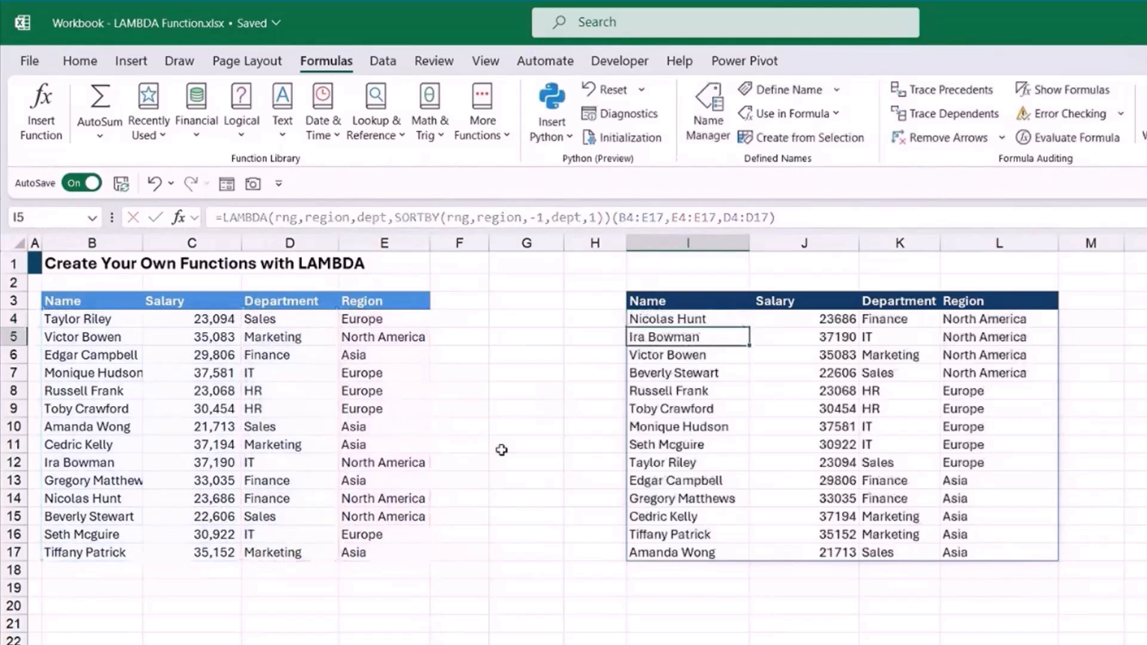
Copy only the LAMBDA definition from the formula in I4, without the test arguments, and leave the cell unedited
{"action": "left_click", "coordinate": [679, 319]}
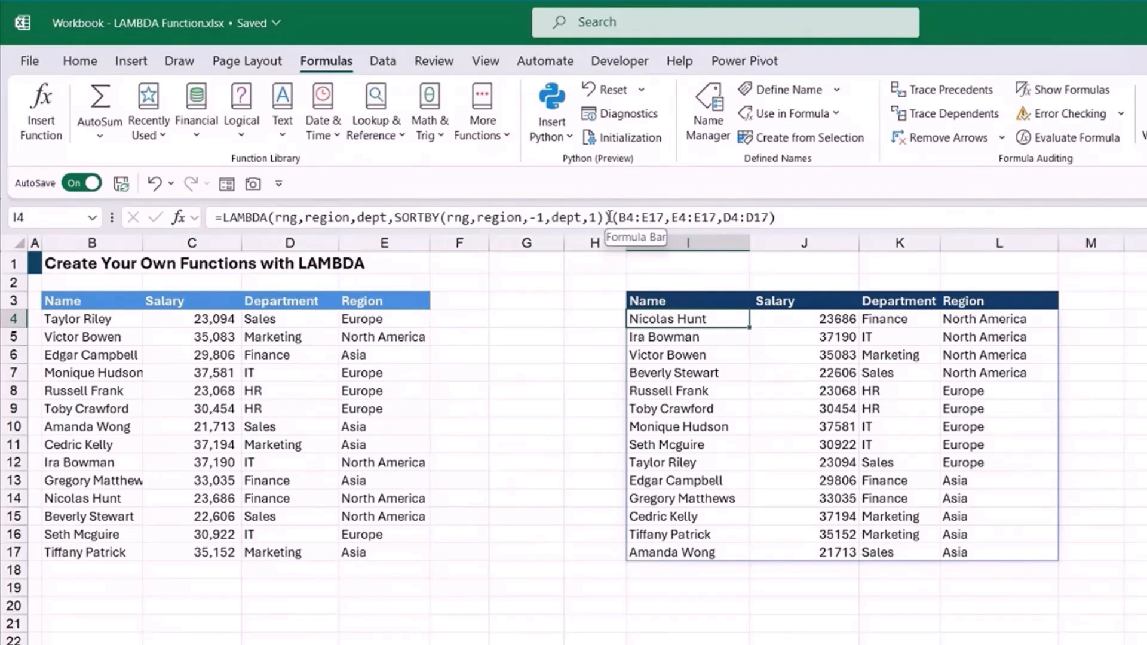
{"action": "left_click_drag", "start_coordinate": [610, 217], "coordinate": [193, 225]}
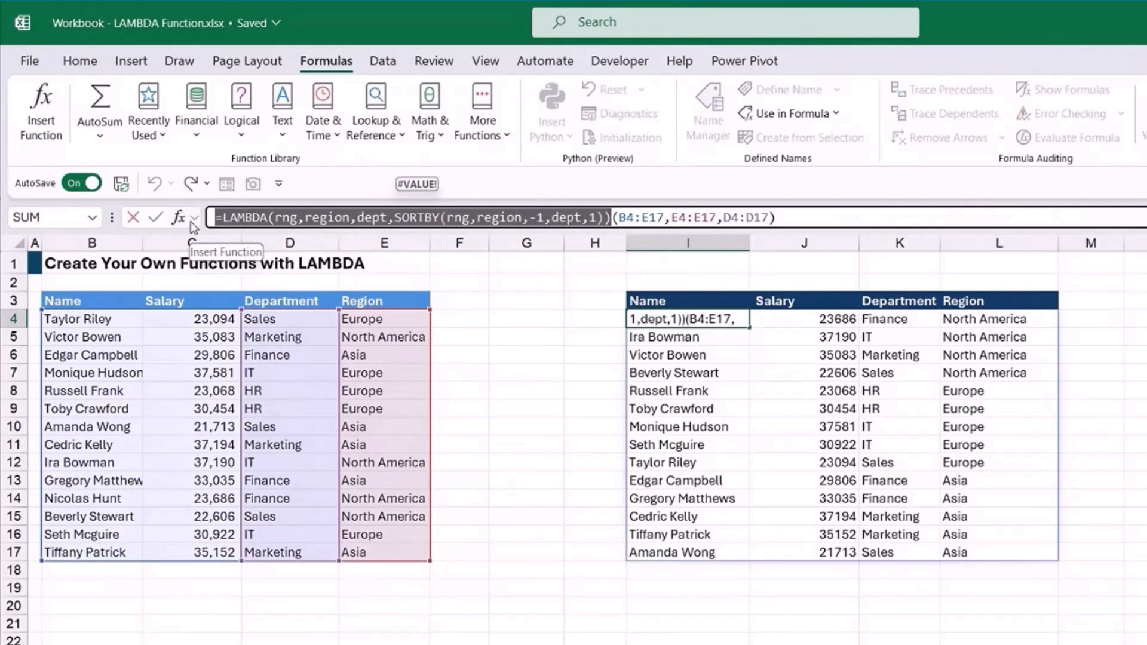
{"action": "key", "text": "ctrl+c"}
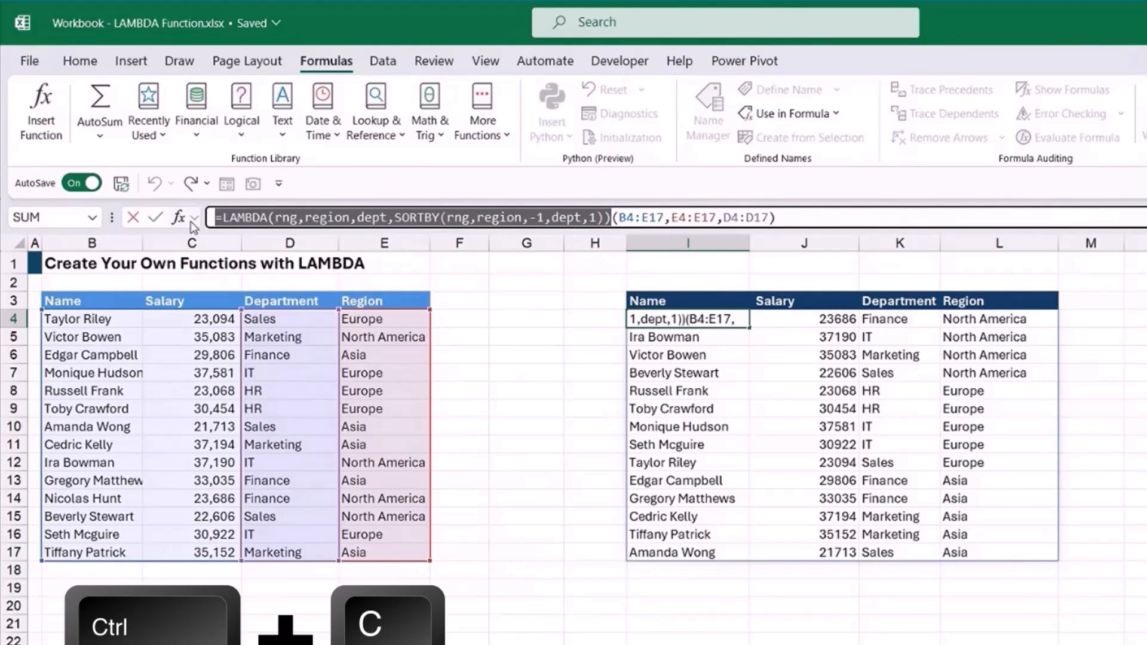
{"action": "key", "text": "Escape"}
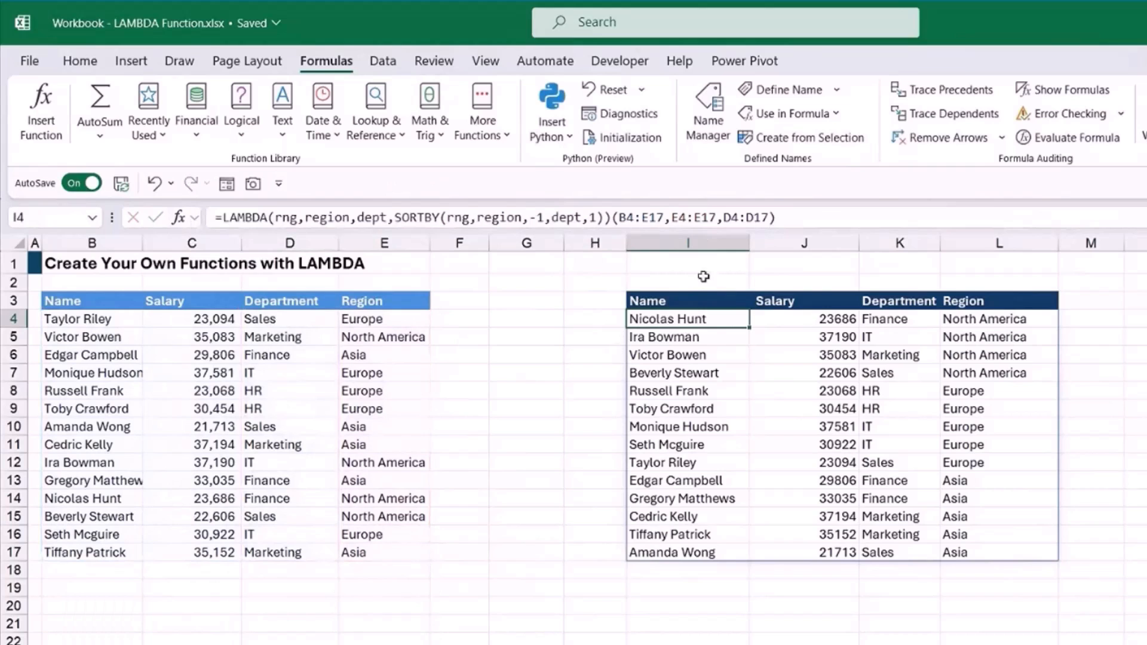
Create a defined name CUSTOMSORT with workbook scope that refers to the copied LAMBDA definition
{"action": "left_click", "coordinate": [714, 117]}
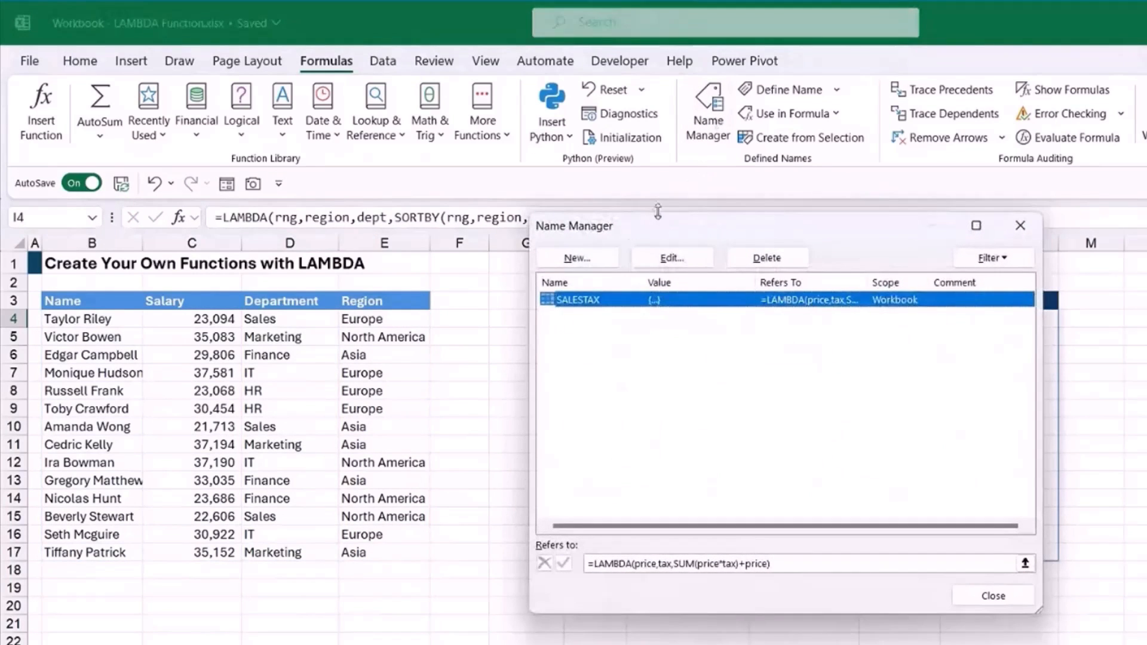
{"action": "left_click", "coordinate": [577, 257]}
{"action": "left_click_drag", "start_coordinate": [834, 481], "coordinate": [671, 482]}
{"action": "key", "text": "ctrl+v"}
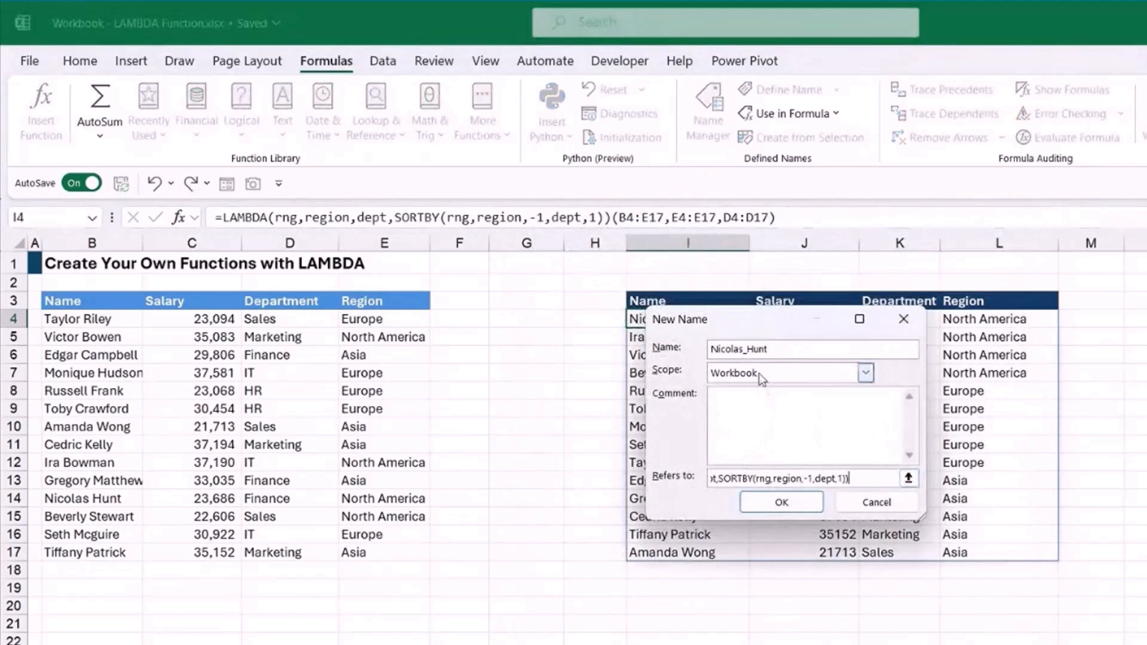
{"action": "left_click_drag", "start_coordinate": [774, 350], "coordinate": [716, 349]}
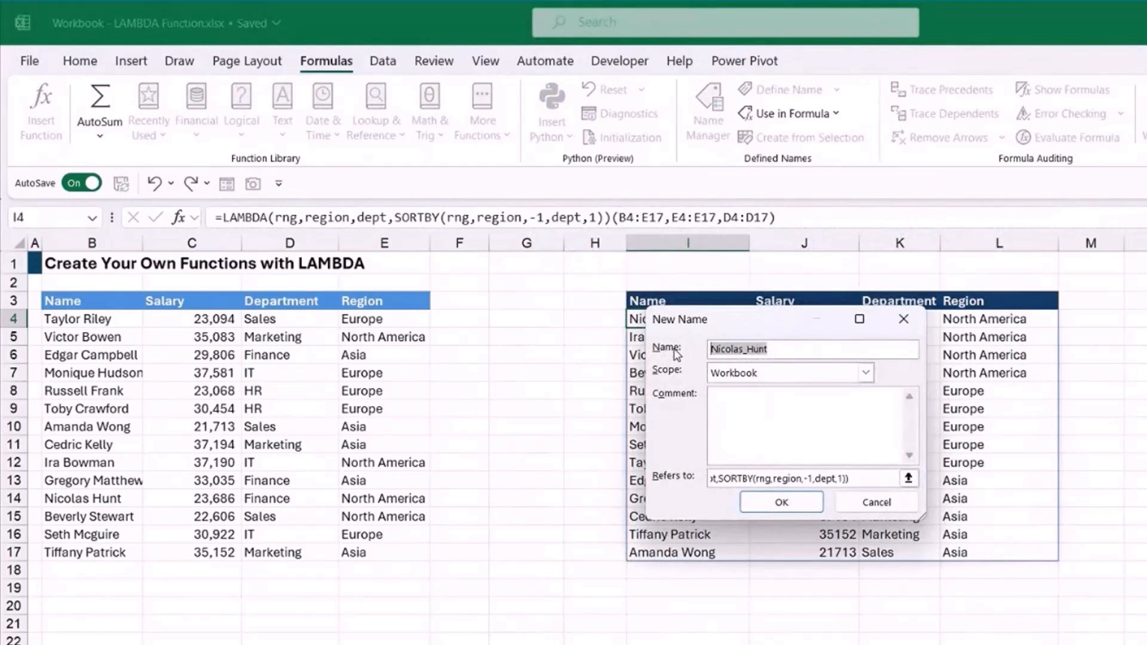
{"action": "type", "text": "cuSTOMSORT"}
{"action": "left_click", "coordinate": [781, 502]}
{"action": "left_click", "coordinate": [980, 598]}
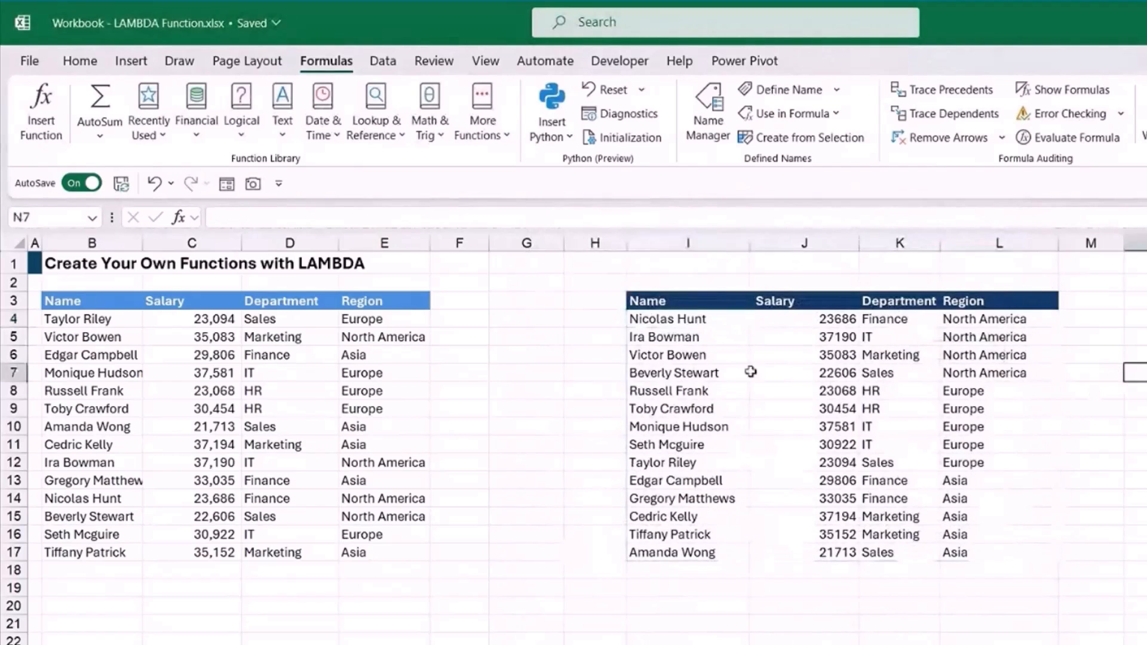
Clear the LAMBDA formula from I4 so the results area under the employee headers is empty
{"action": "left_click", "coordinate": [663, 319]}
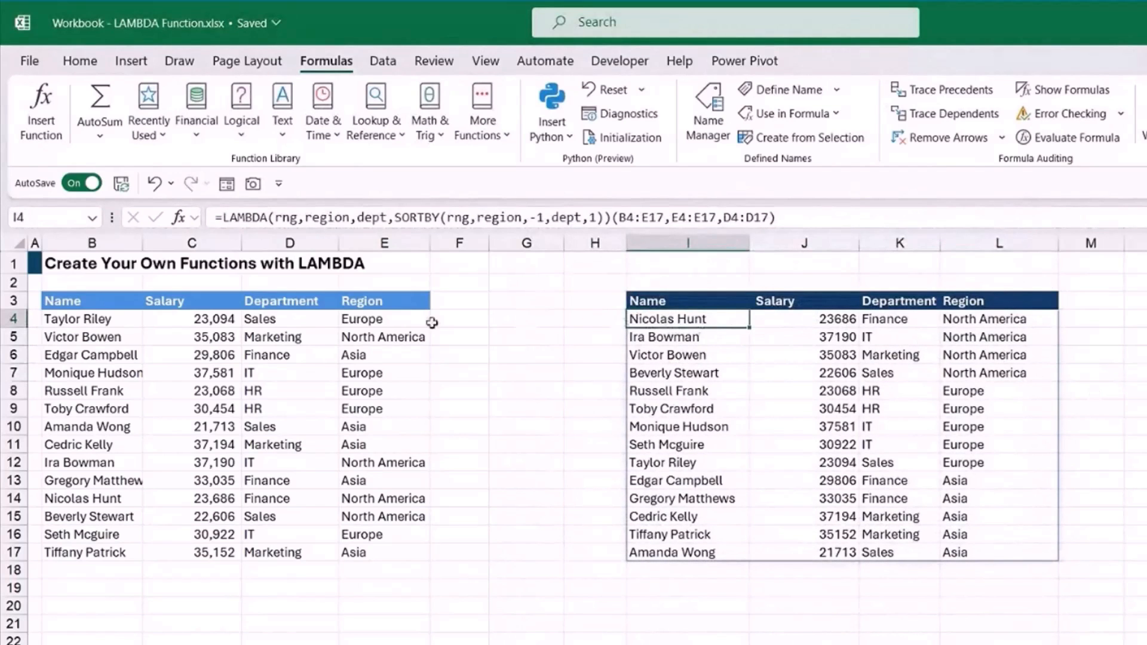
{"action": "scroll", "coordinate": [480, 416], "scroll_direction": "down", "scroll_amount": 1}
{"action": "scroll", "coordinate": [479, 416], "scroll_direction": "down", "scroll_amount": 3}
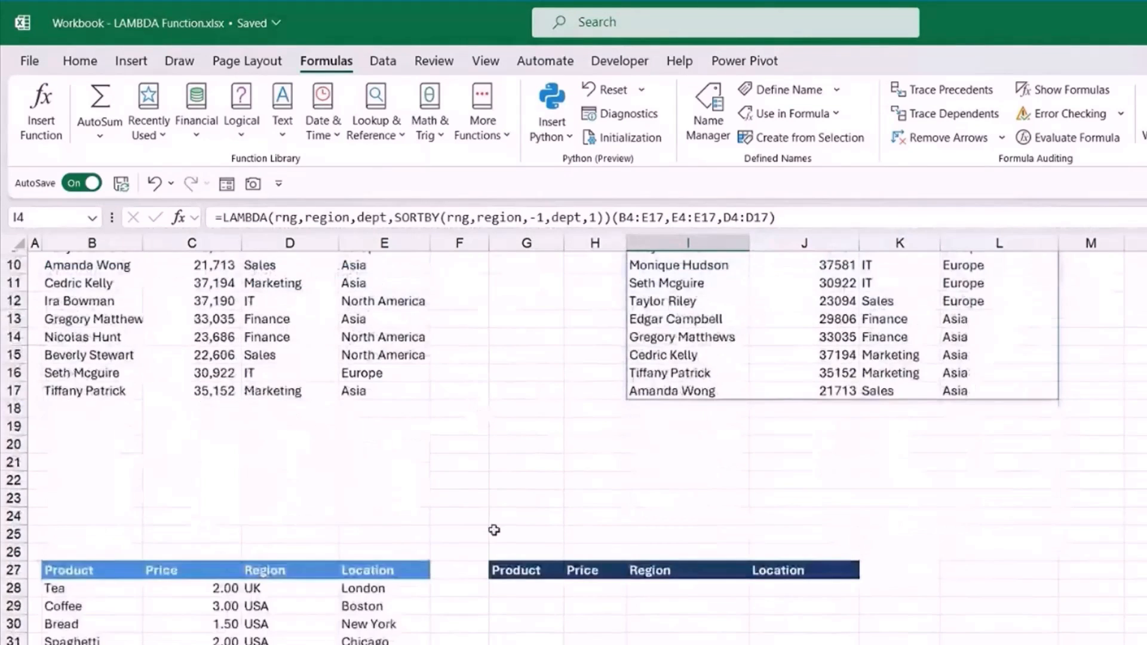
{"action": "scroll", "coordinate": [492, 517], "scroll_direction": "up", "scroll_amount": 3}
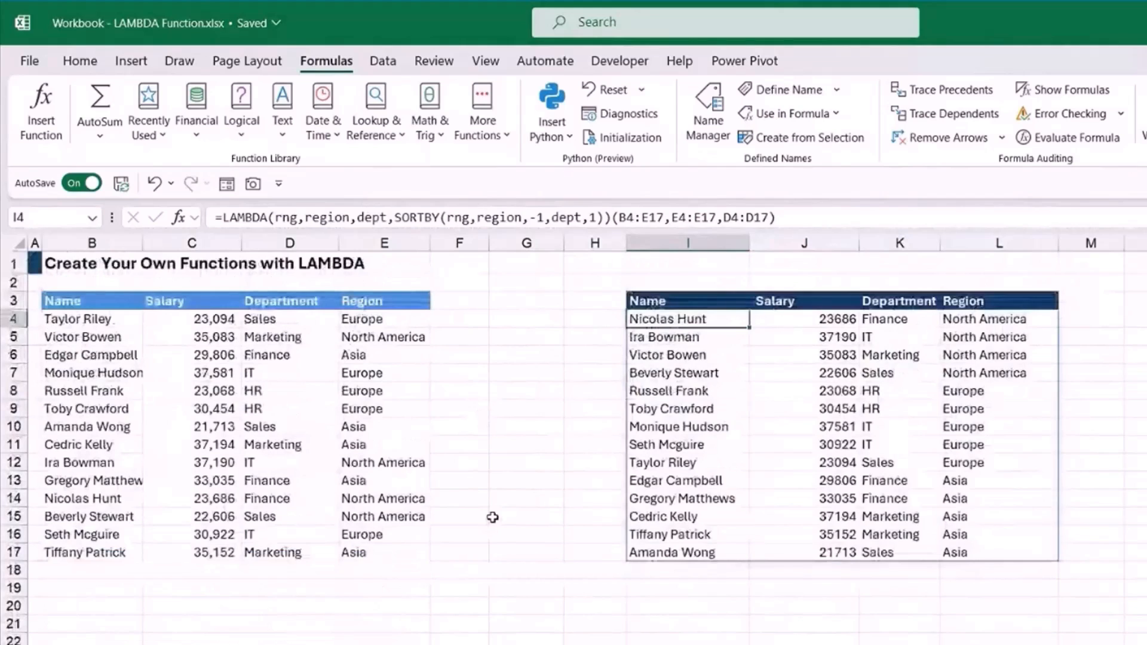
{"action": "key", "text": "Delete"}
{"action": "left_click", "coordinate": [719, 357]}
{"action": "left_click", "coordinate": [694, 321]}
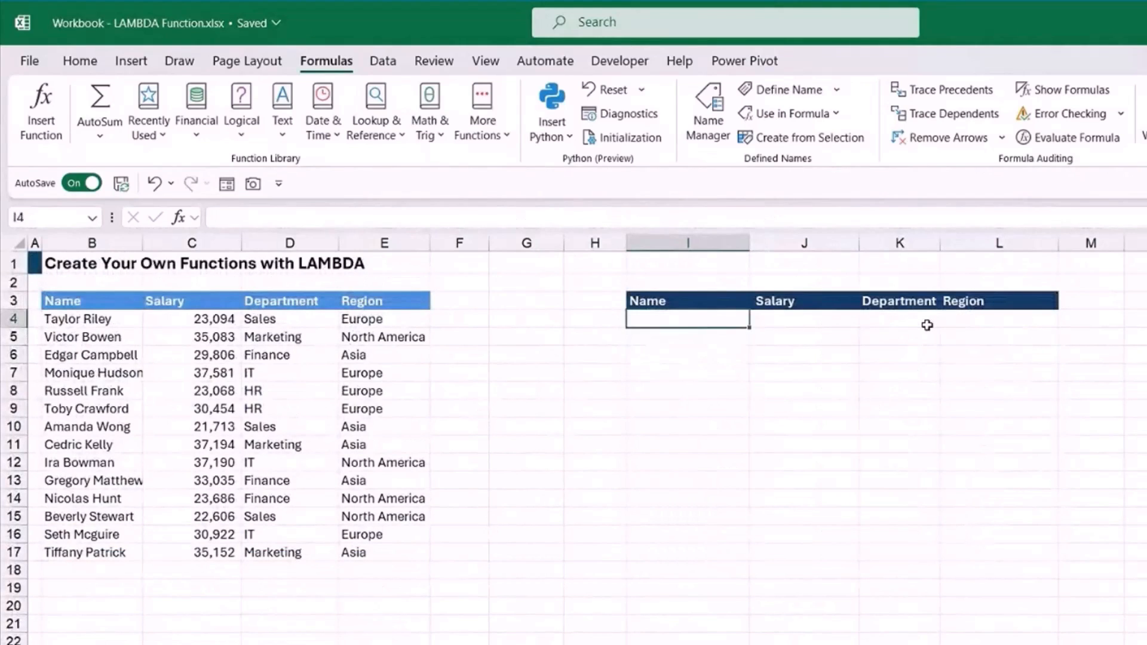
Enter =CUSTOMSORT(B4:E17,E4:E17,D4:D17) in I4 to sort the employee table with the custom function
{"action": "type", "text": "=CUS"}
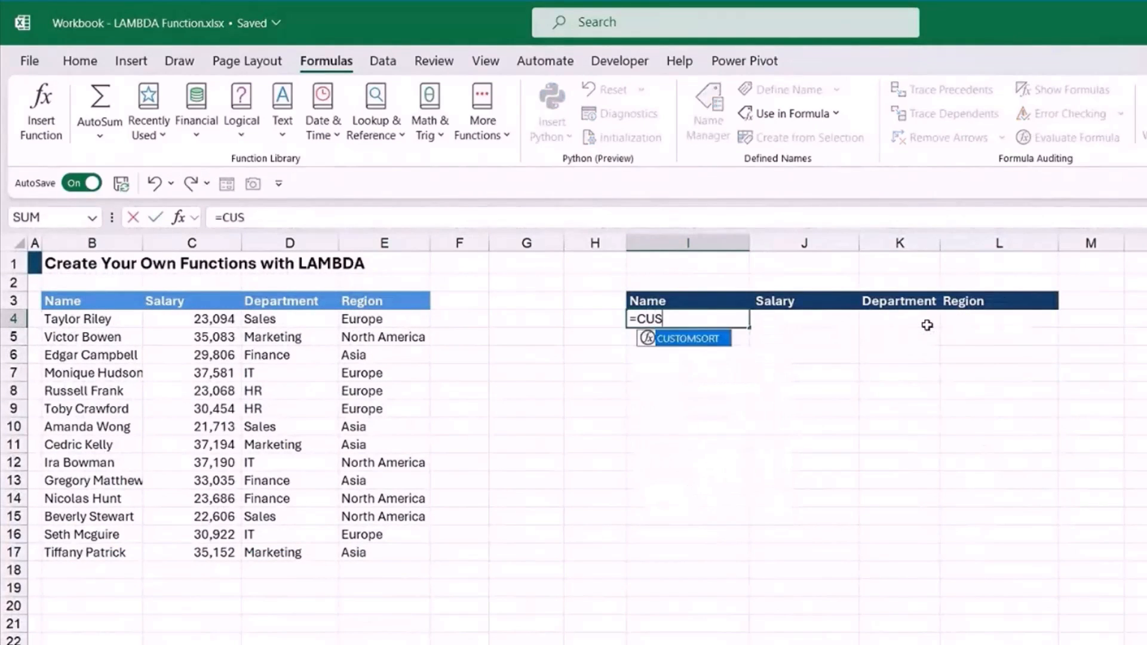
{"action": "key", "text": "Tab"}
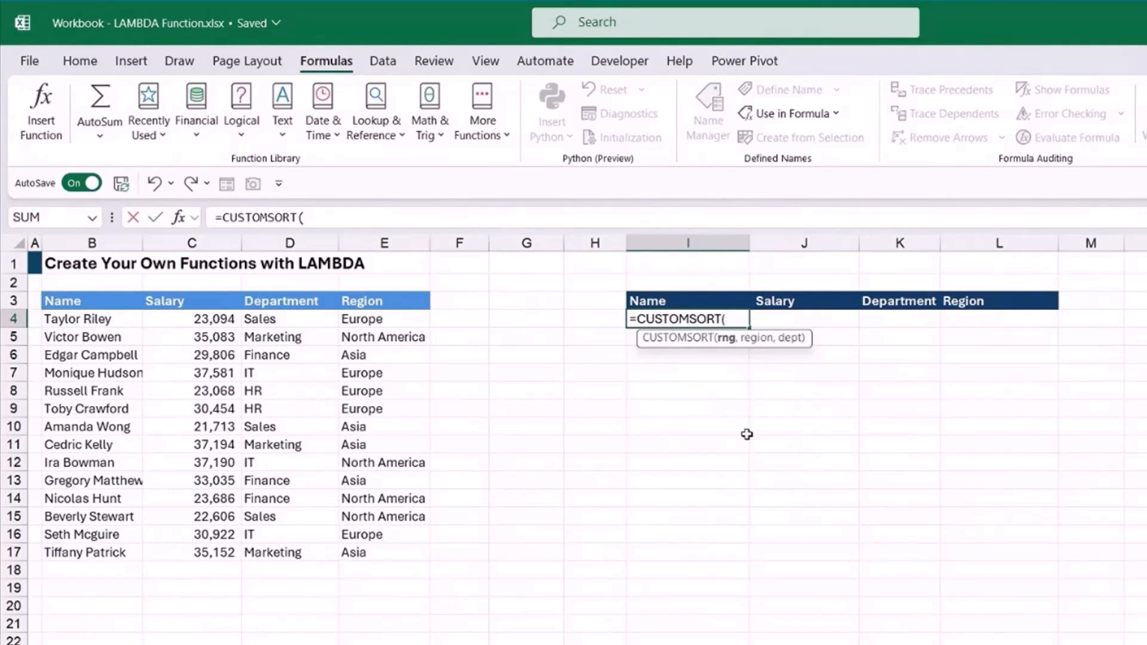
{"action": "left_click_drag", "start_coordinate": [65, 321], "coordinate": [356, 548]}
{"action": "type", "text": ","}
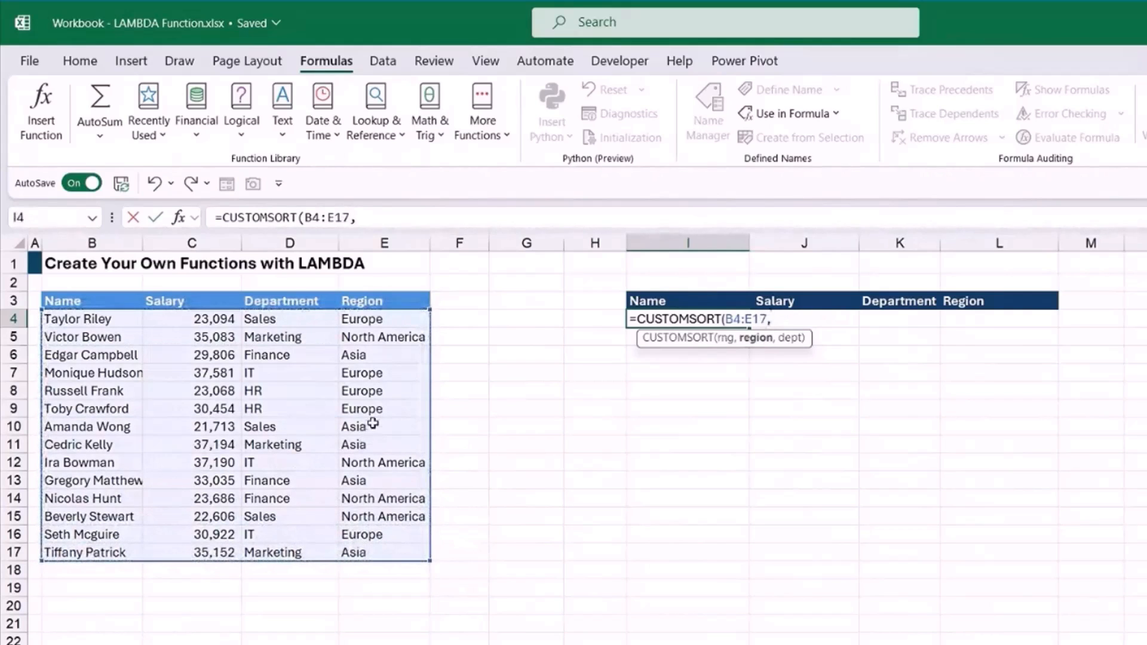
{"action": "left_click_drag", "start_coordinate": [376, 320], "coordinate": [396, 555]}
{"action": "type", "text": ","}
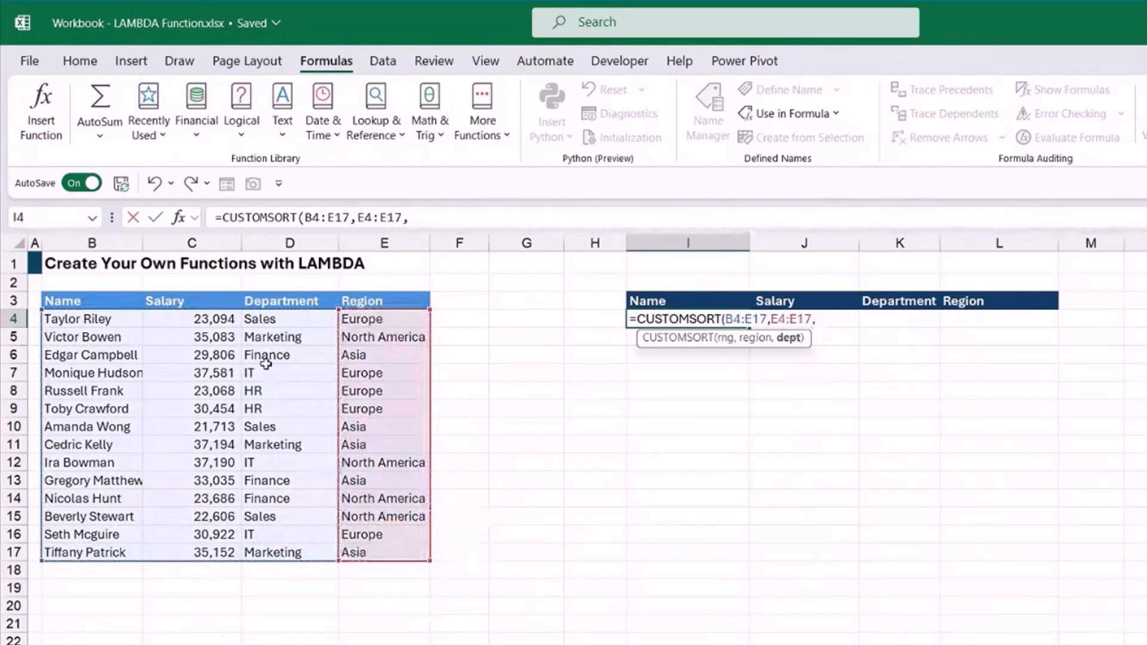
{"action": "left_click_drag", "start_coordinate": [275, 321], "coordinate": [283, 565]}
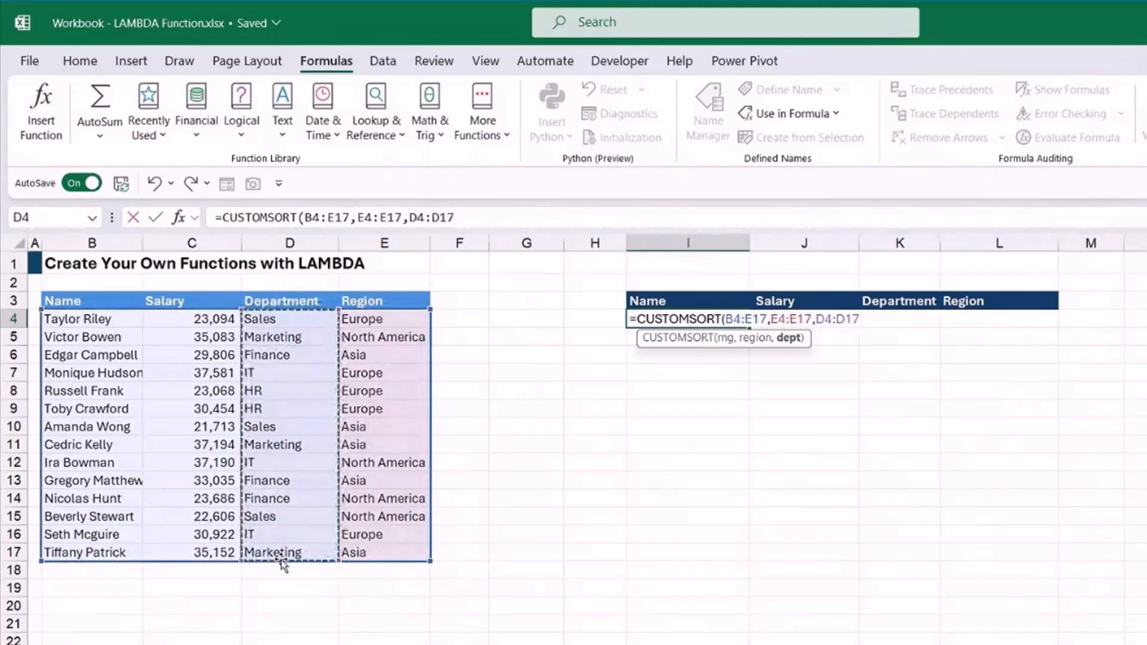
{"action": "type", "text": ")"}
{"action": "key", "text": "Return"}
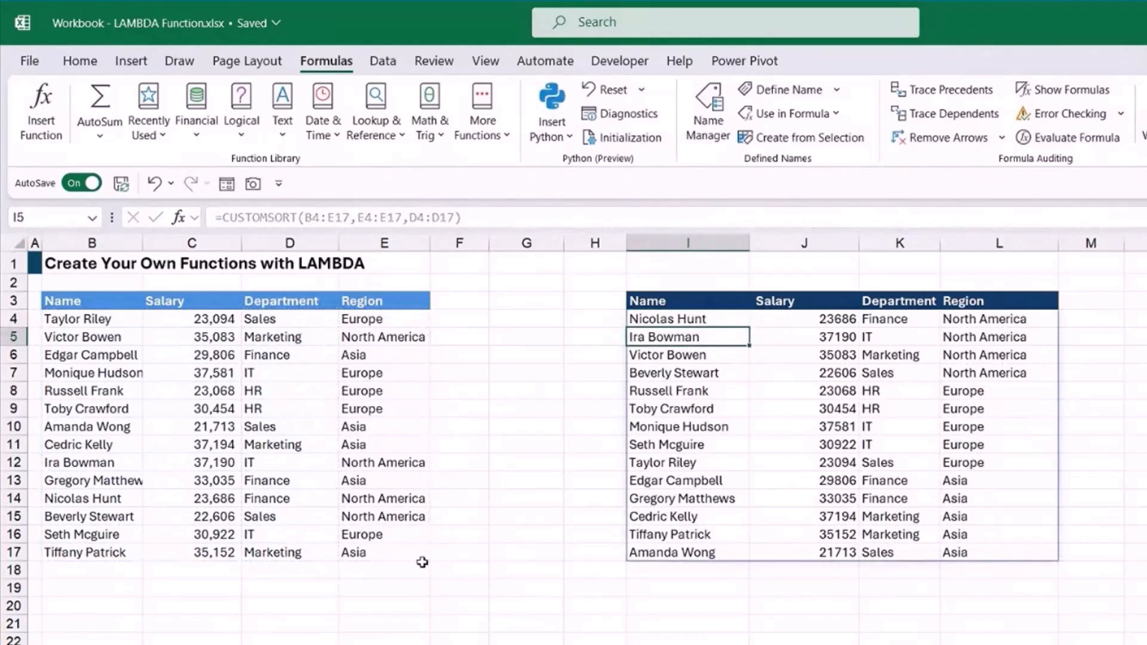
{"action": "left_click", "coordinate": [705, 318]}
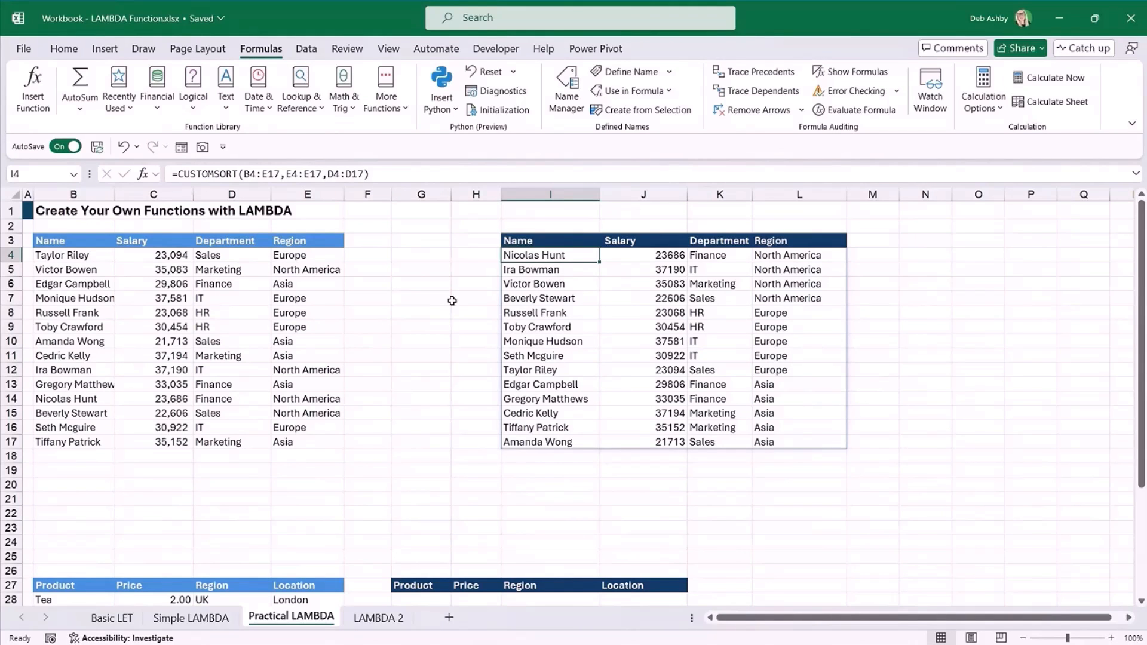
Examine the Product, Price, Region and Location columns of the product table starting at row 27
{"action": "scroll", "coordinate": [452, 300], "scroll_direction": "down", "scroll_amount": 4}
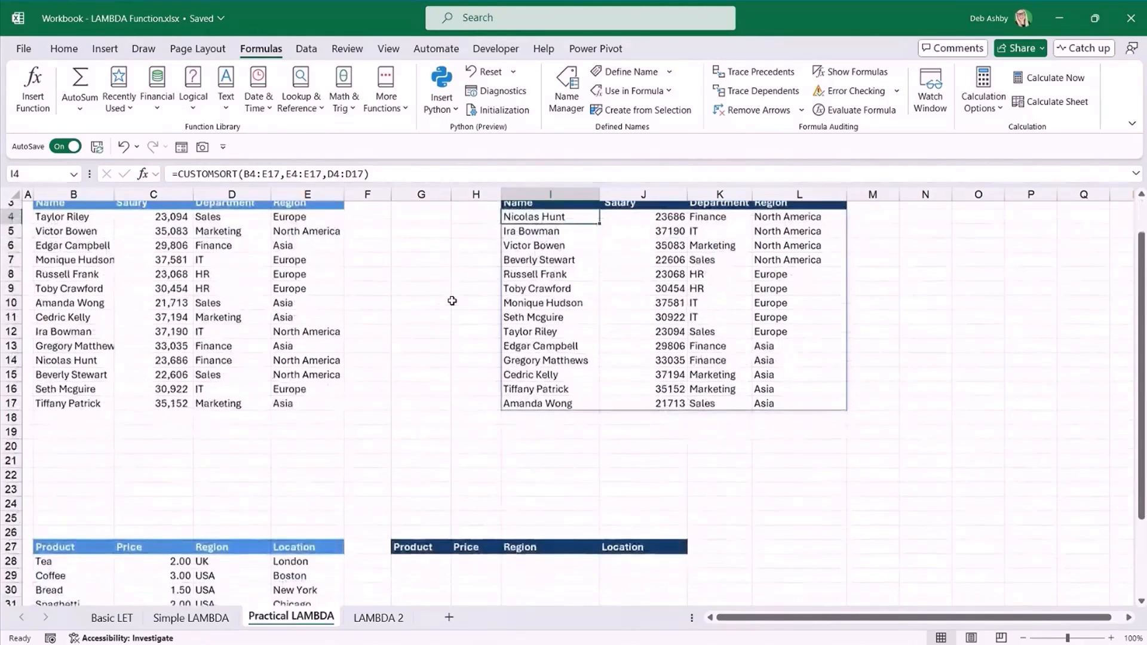
{"action": "scroll", "coordinate": [453, 301], "scroll_direction": "down", "scroll_amount": 3}
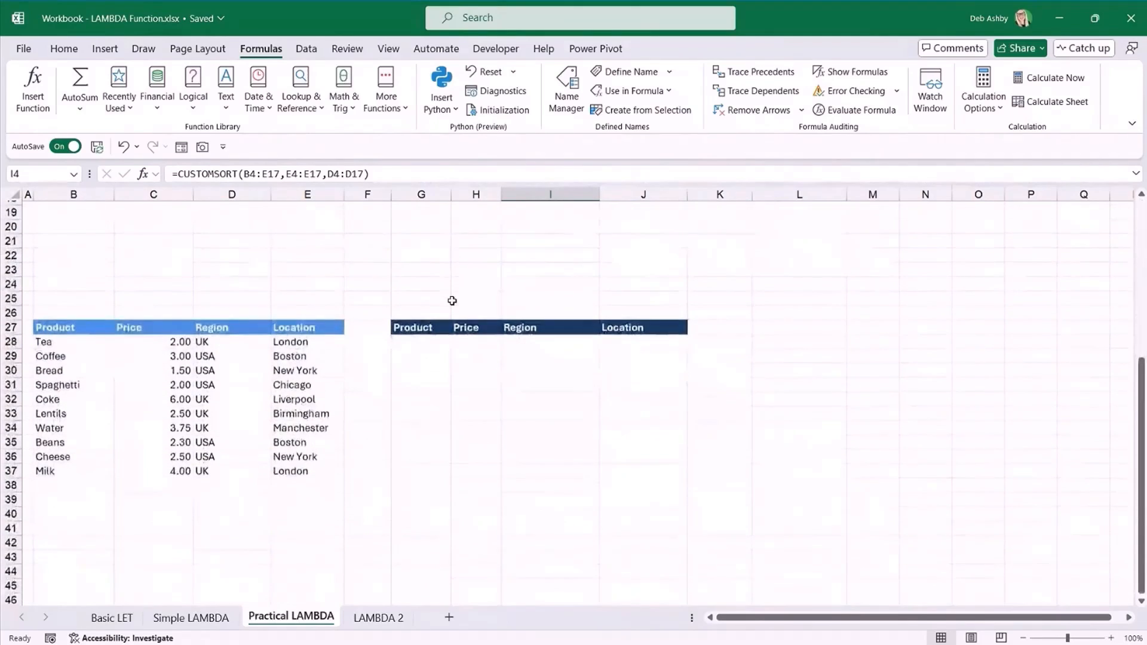
{"action": "left_click", "coordinate": [118, 370]}
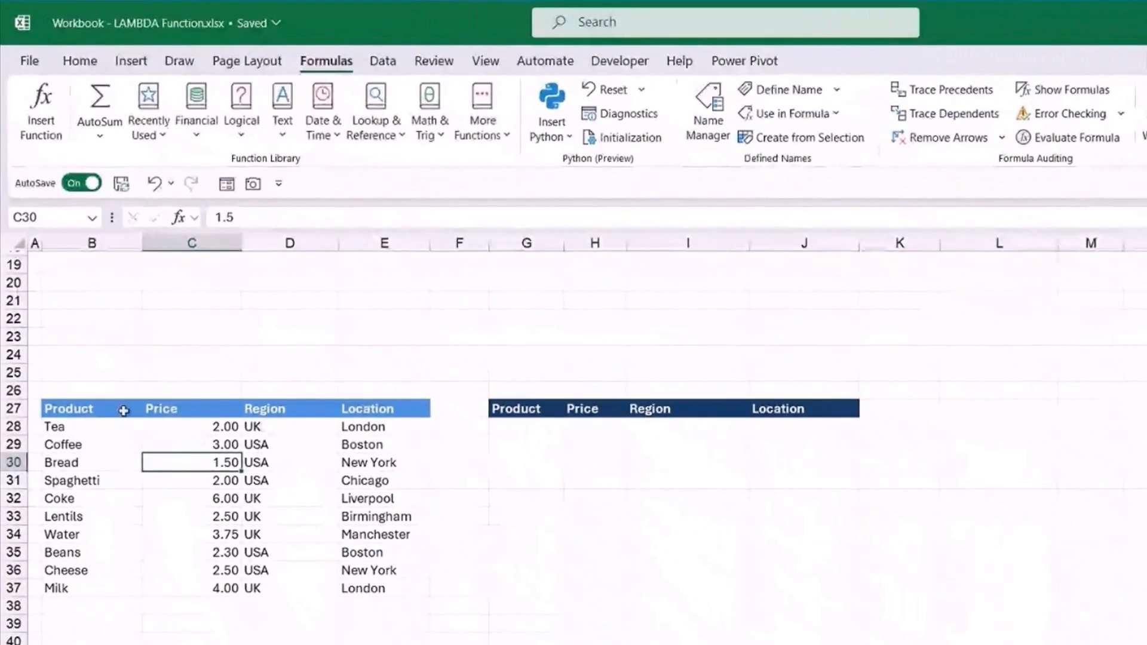
{"action": "left_click", "coordinate": [90, 327]}
{"action": "left_click", "coordinate": [204, 326]}
{"action": "left_click", "coordinate": [387, 411]}
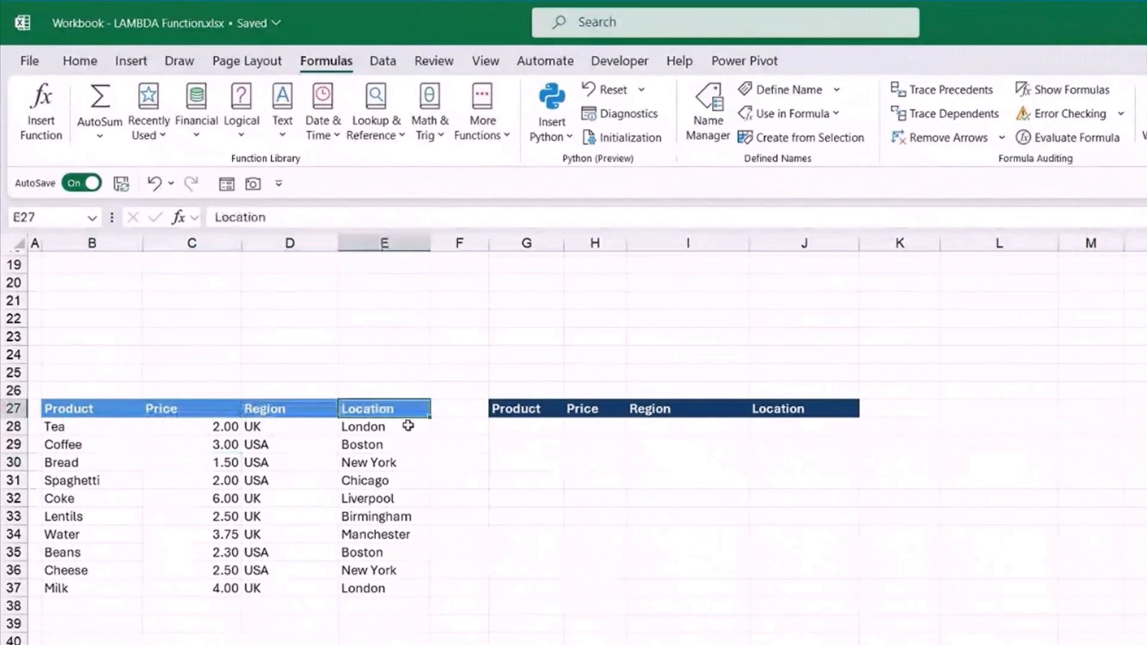
{"action": "left_click", "coordinate": [525, 425]}
{"action": "type", "text": "=CUS"}
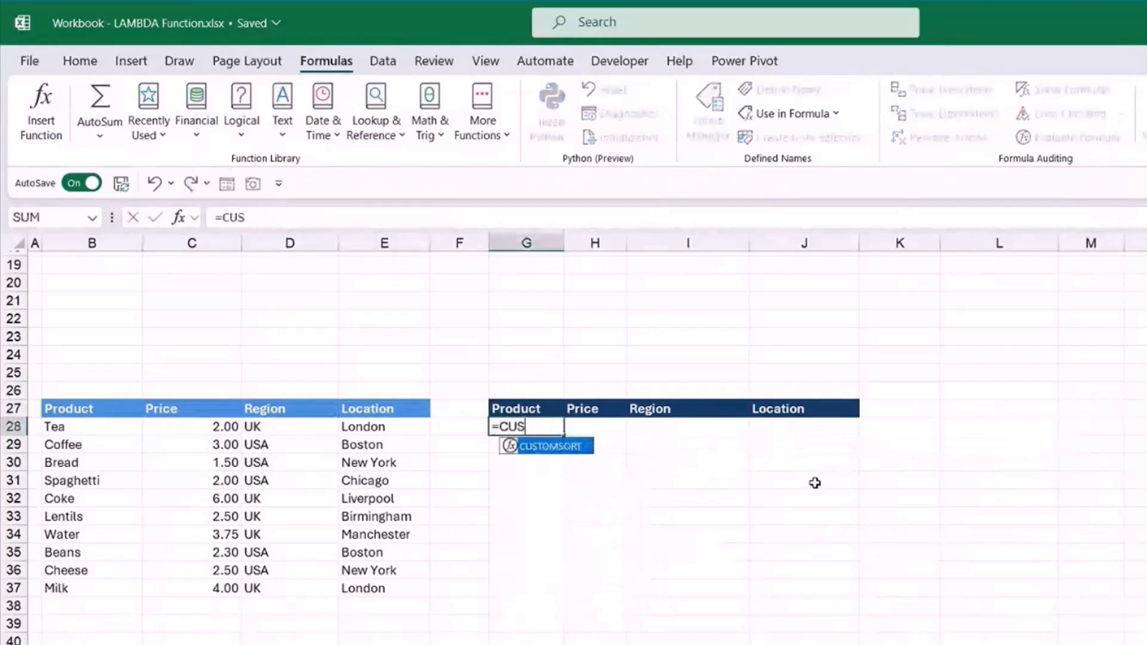
{"action": "key", "text": "Tab"}
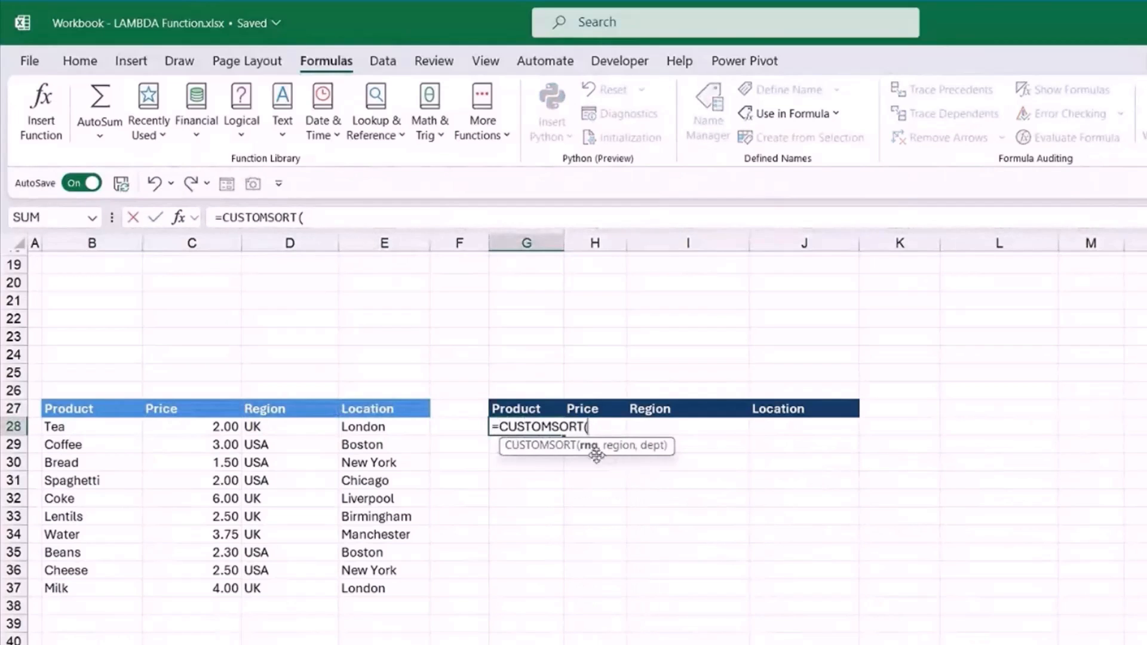
{"action": "left_click_drag", "start_coordinate": [59, 425], "coordinate": [402, 587]}
{"action": "type", "text": ","}
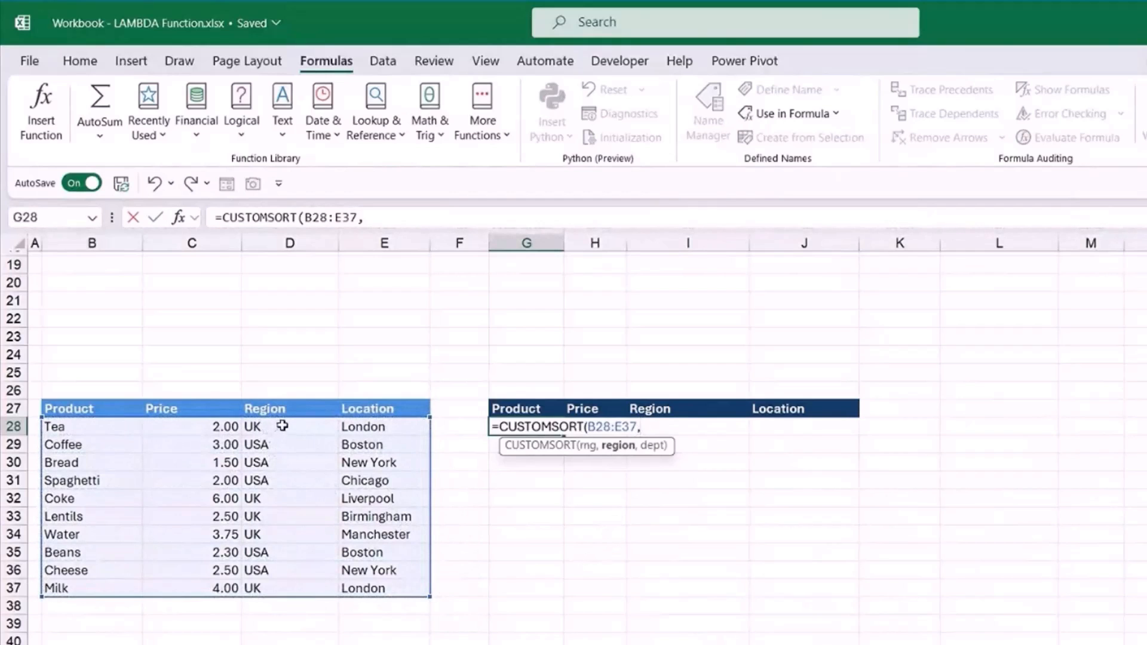
{"action": "left_click_drag", "start_coordinate": [279, 428], "coordinate": [280, 581]}
{"action": "type", "text": ","}
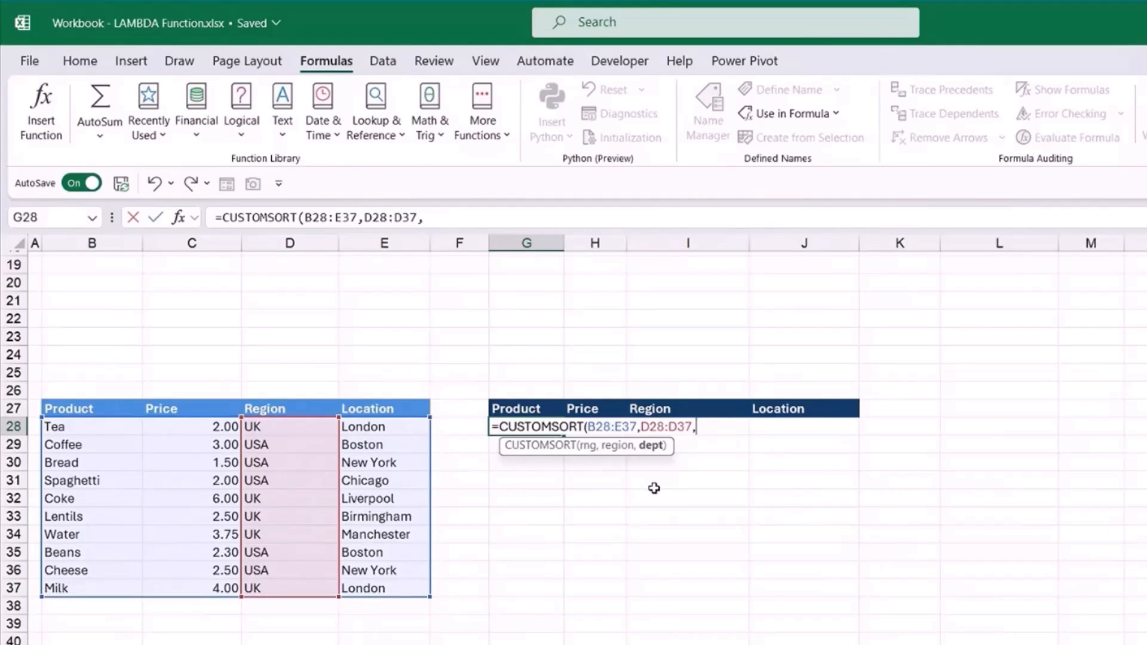
{"action": "key", "text": "Escape"}
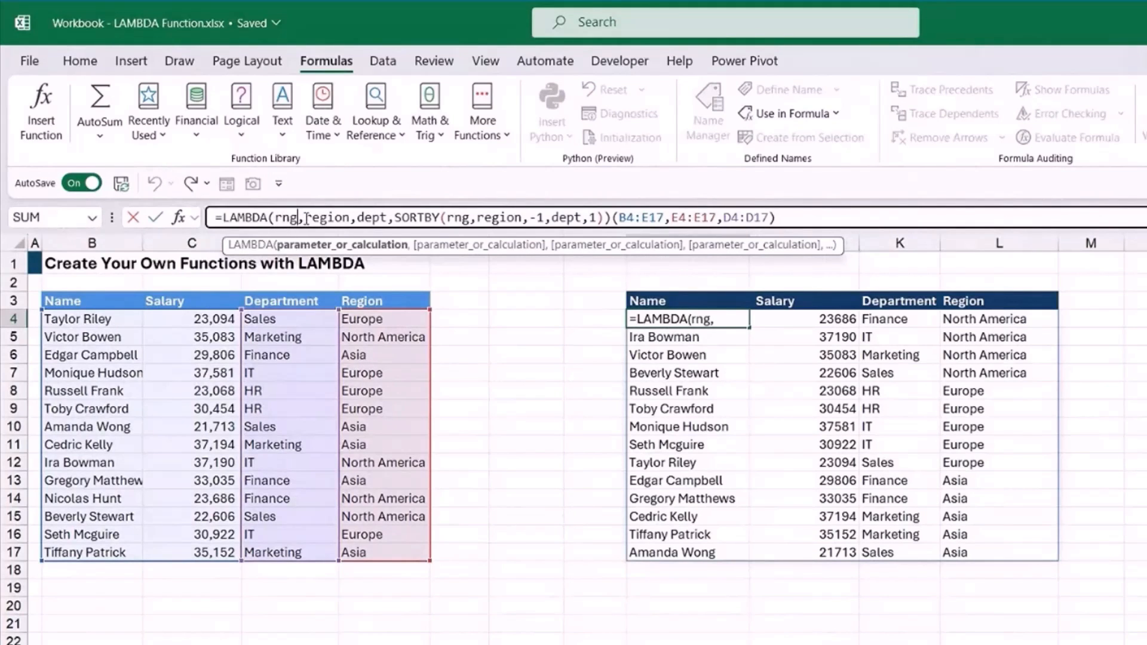
Rename the LAMBDA's declared parameters region and dept to sort1 and sort2 in the I4 formula
{"action": "left_click_drag", "start_coordinate": [305, 218], "coordinate": [353, 218]}
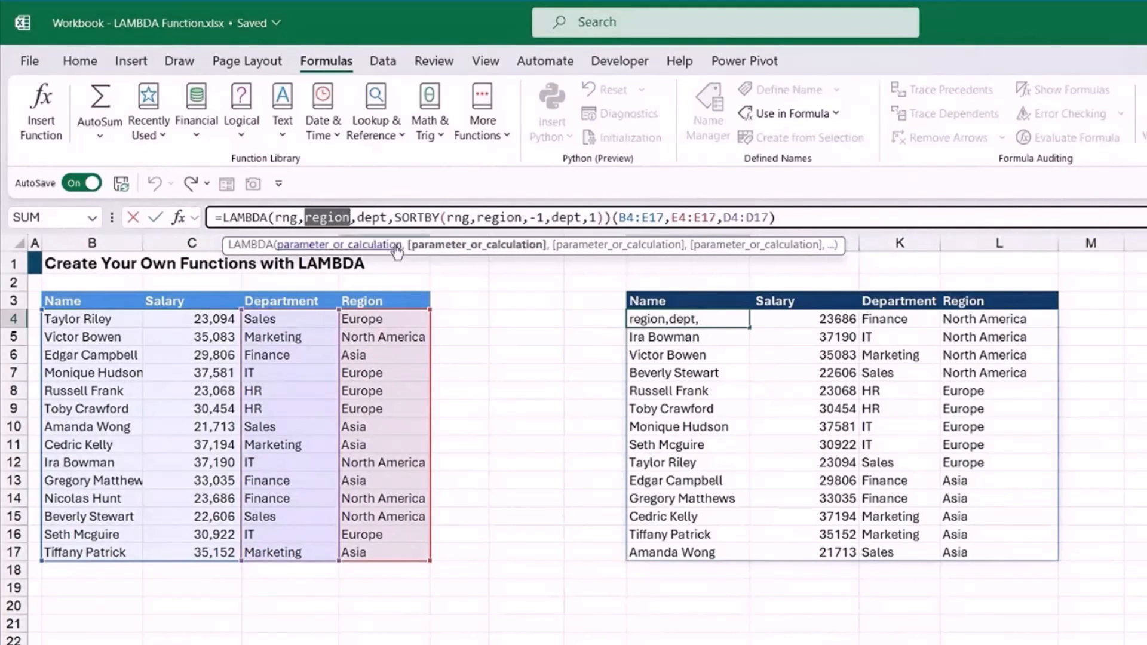
{"action": "type", "text": "sort1"}
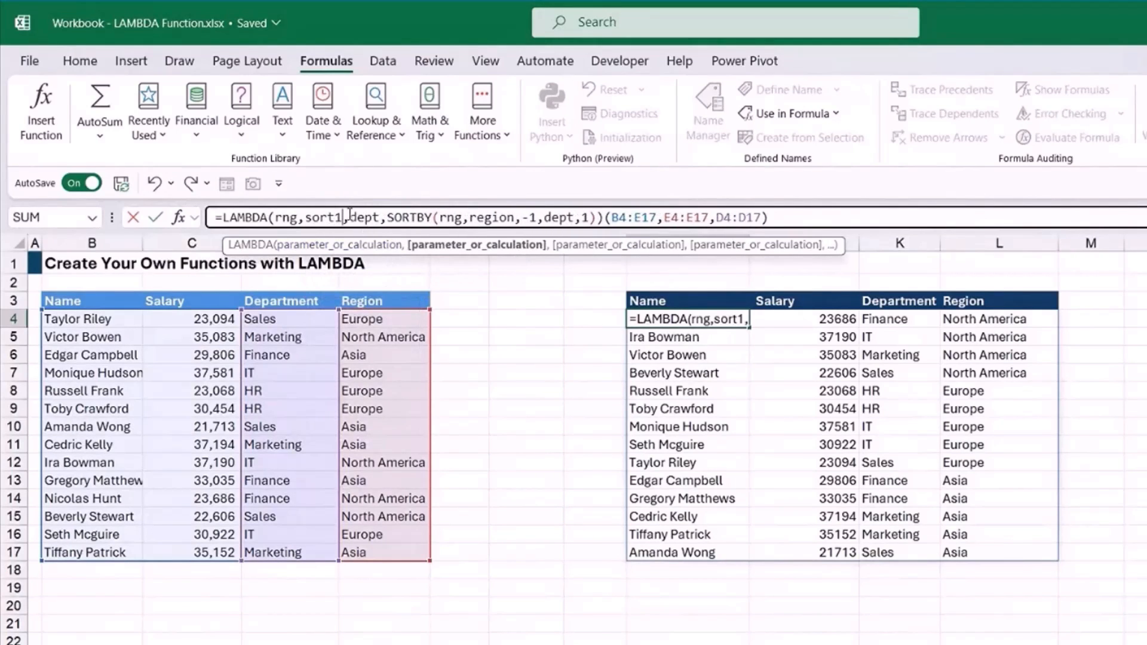
{"action": "left_click_drag", "start_coordinate": [350, 217], "coordinate": [380, 217]}
{"action": "type", "text": "sort2"}
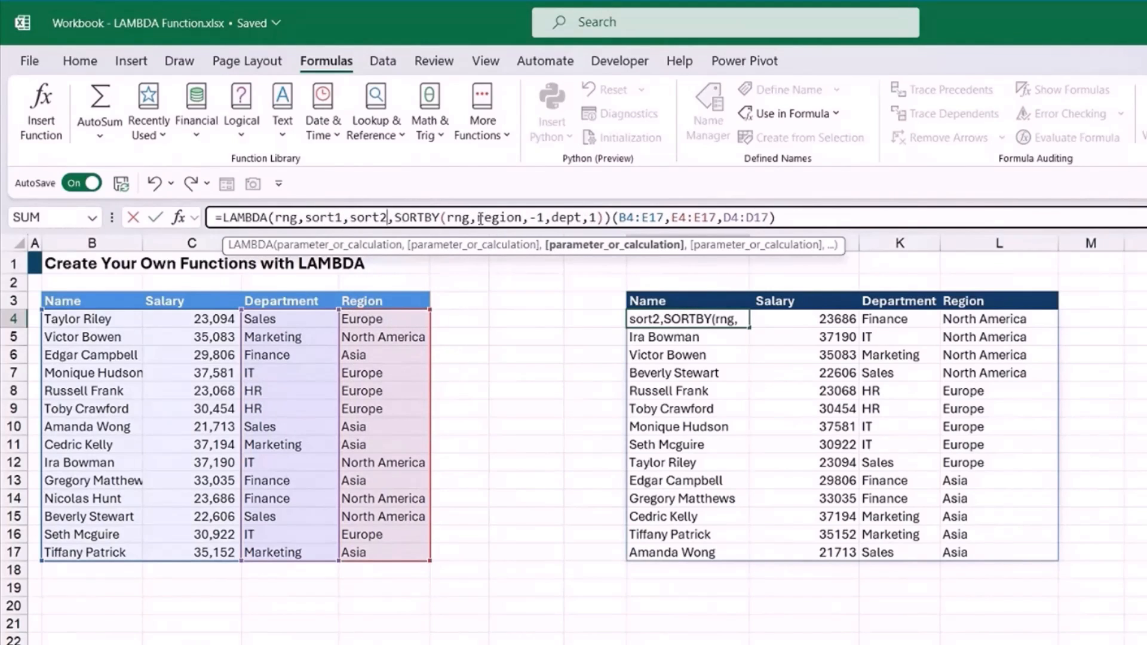
Replace region and dept inside the SORTBY calculation with sort1 and sort2, and enter the I4 formula
{"action": "left_click_drag", "start_coordinate": [479, 219], "coordinate": [576, 217]}
{"action": "type", "text": "sort1,"}
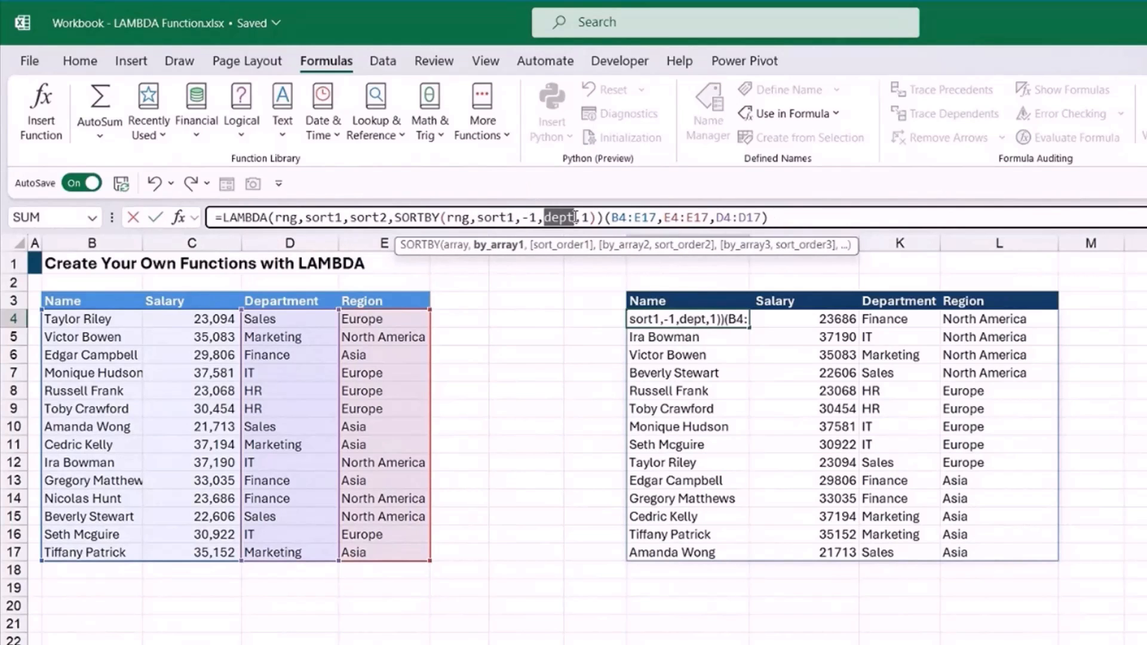
{"action": "type", "text": "sort"}
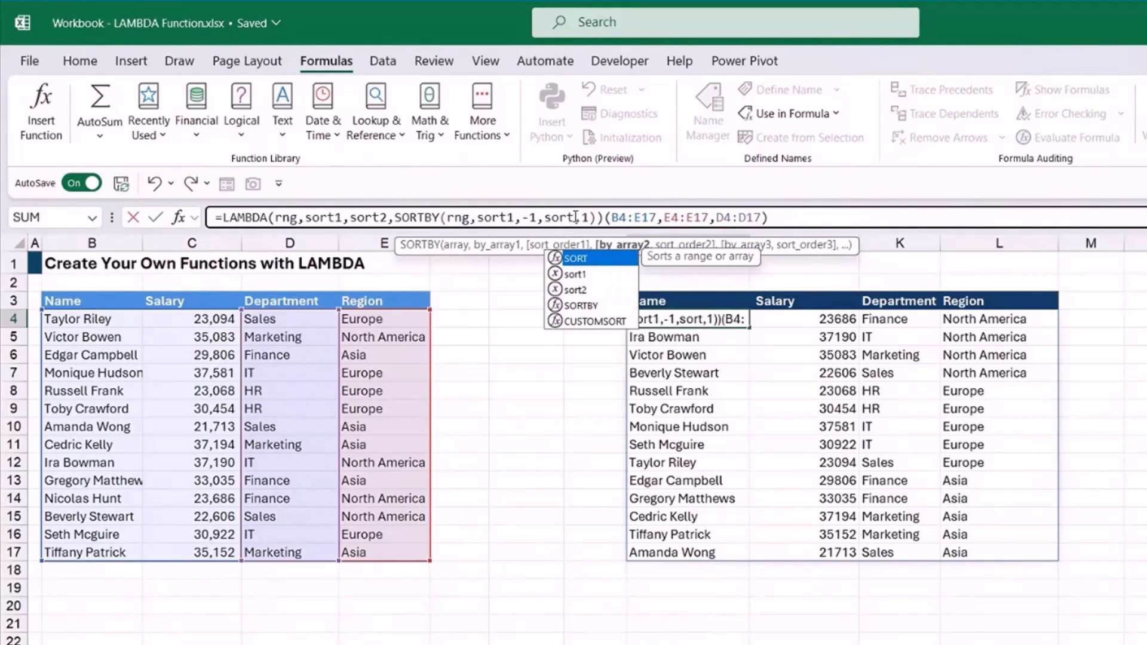
{"action": "type", "text": "2"}
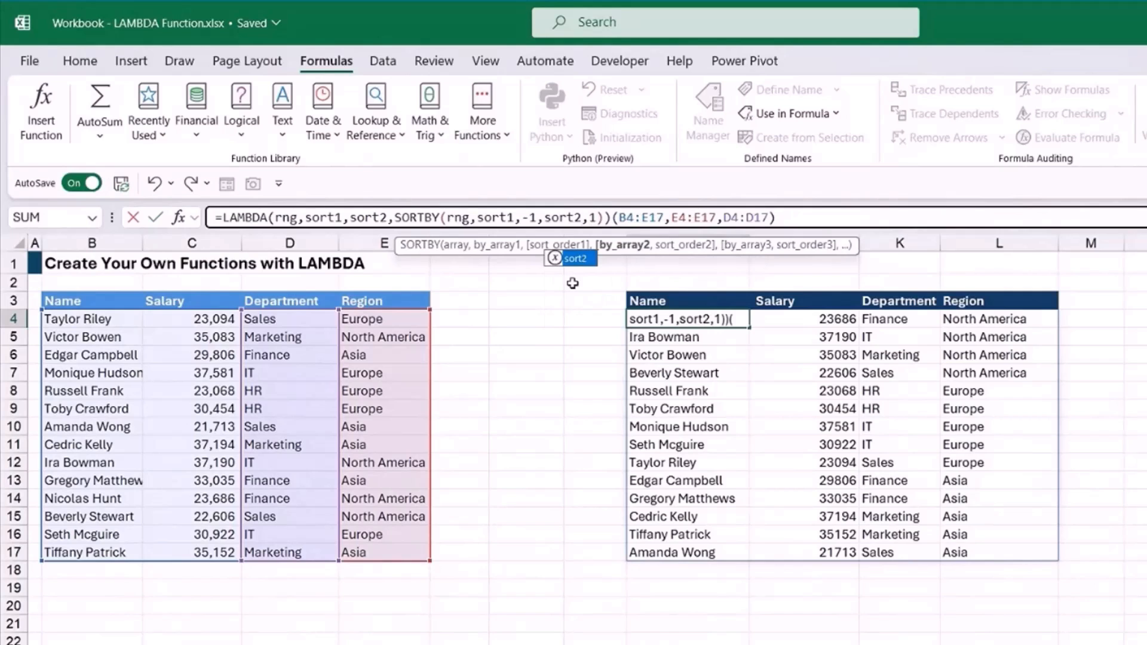
{"action": "left_click", "coordinate": [573, 283]}
{"action": "left_click", "coordinate": [689, 318]}
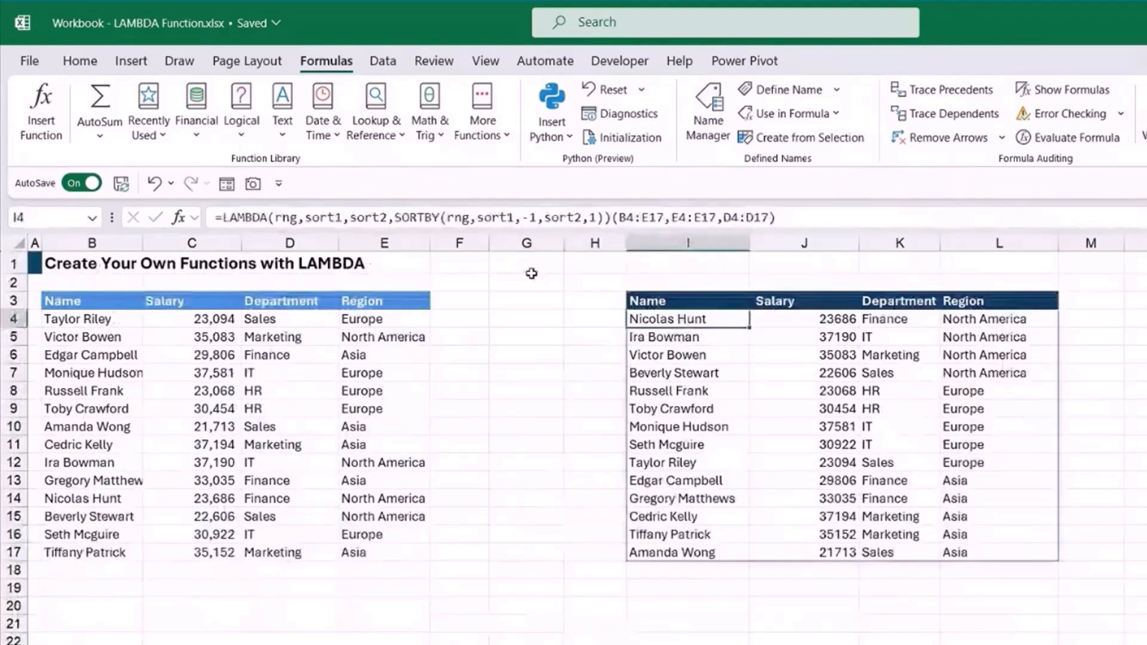
Update the CUSTOMSORT name to refer to the I4 definition =LAMBDA(rng,sort1,sort2,SORTBY(rng,sort1,-1,sort2,1)), without the trailing cell ranges
{"action": "left_click_drag", "start_coordinate": [611, 216], "coordinate": [206, 218]}
{"action": "key", "text": "Escape"}
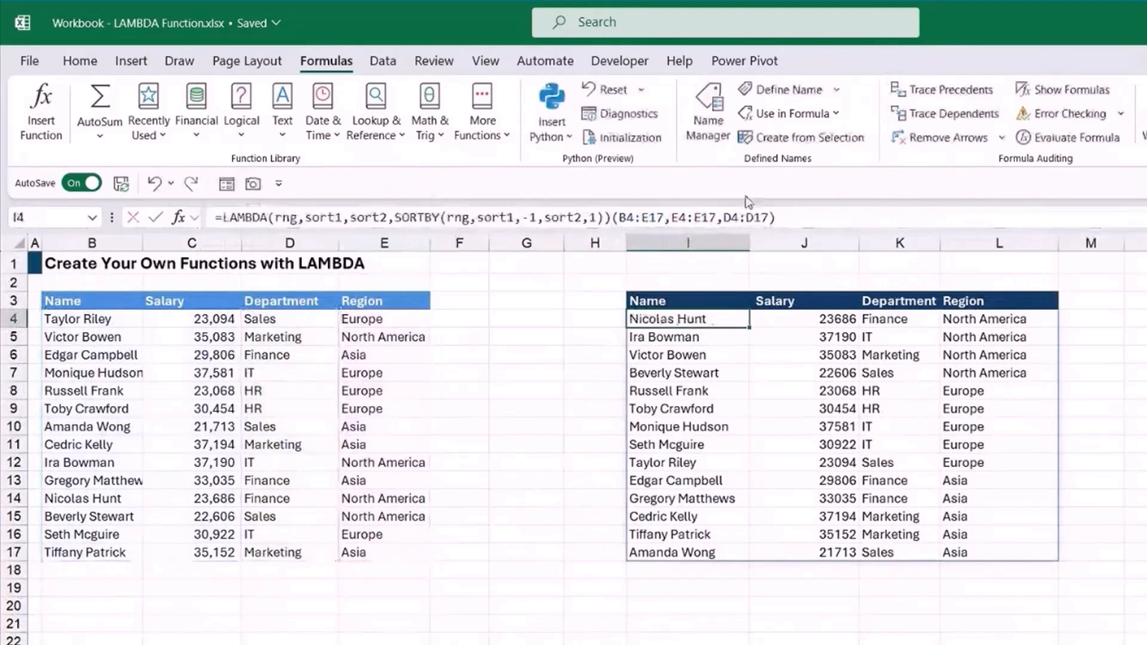
{"action": "left_click", "coordinate": [709, 113]}
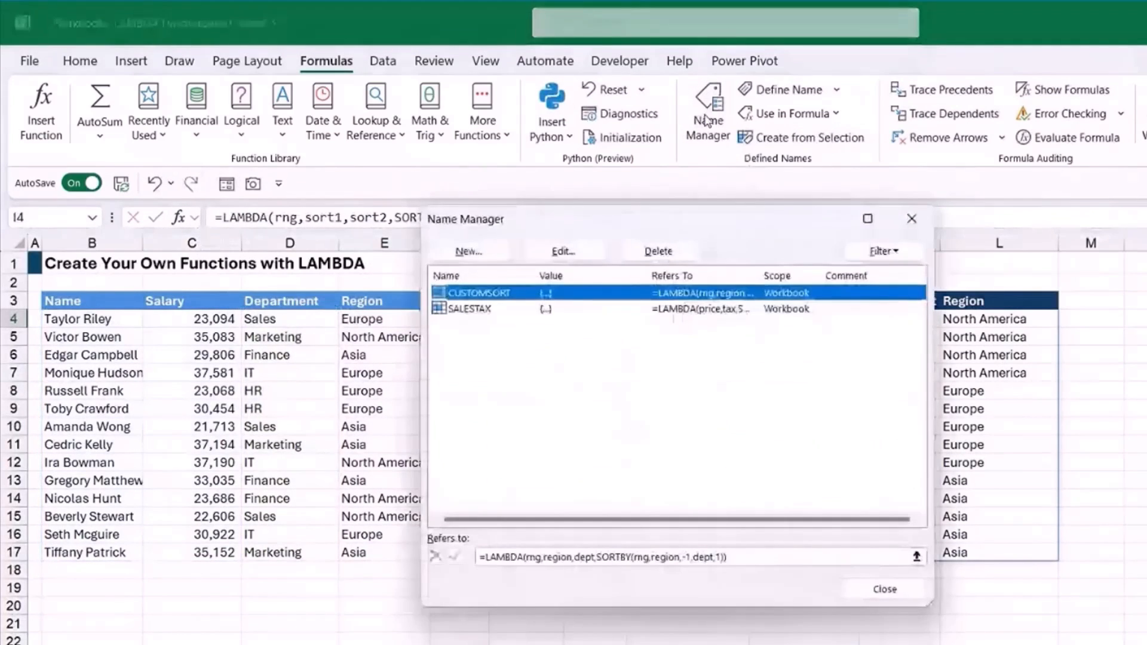
{"action": "left_click", "coordinate": [554, 254]}
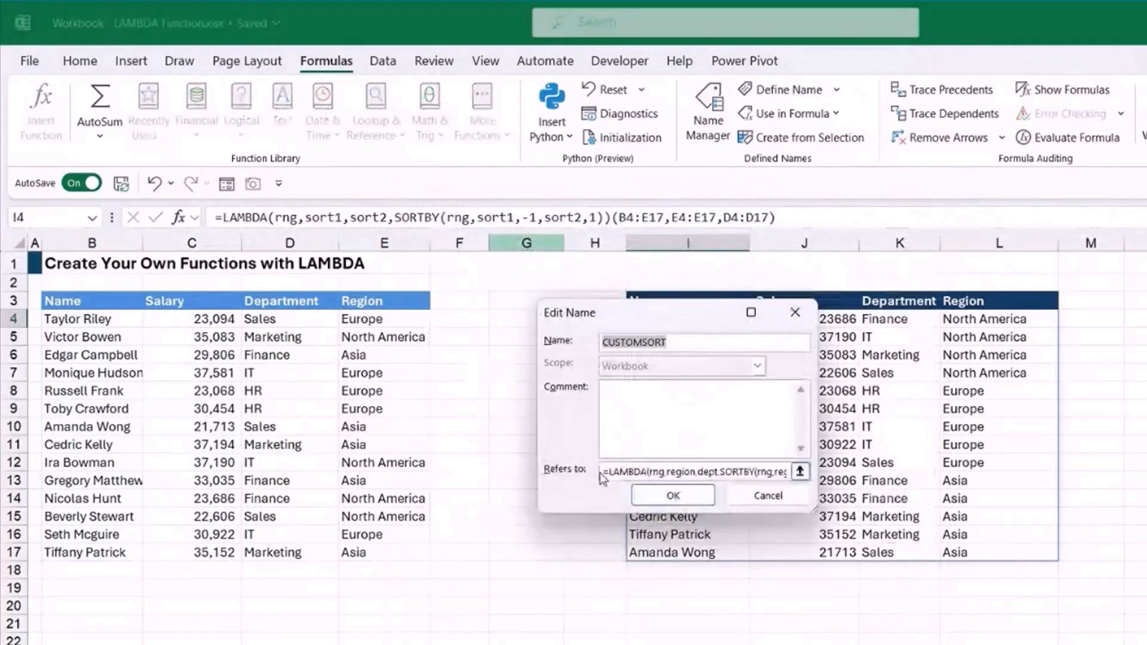
{"action": "left_click_drag", "start_coordinate": [605, 472], "coordinate": [848, 475]}
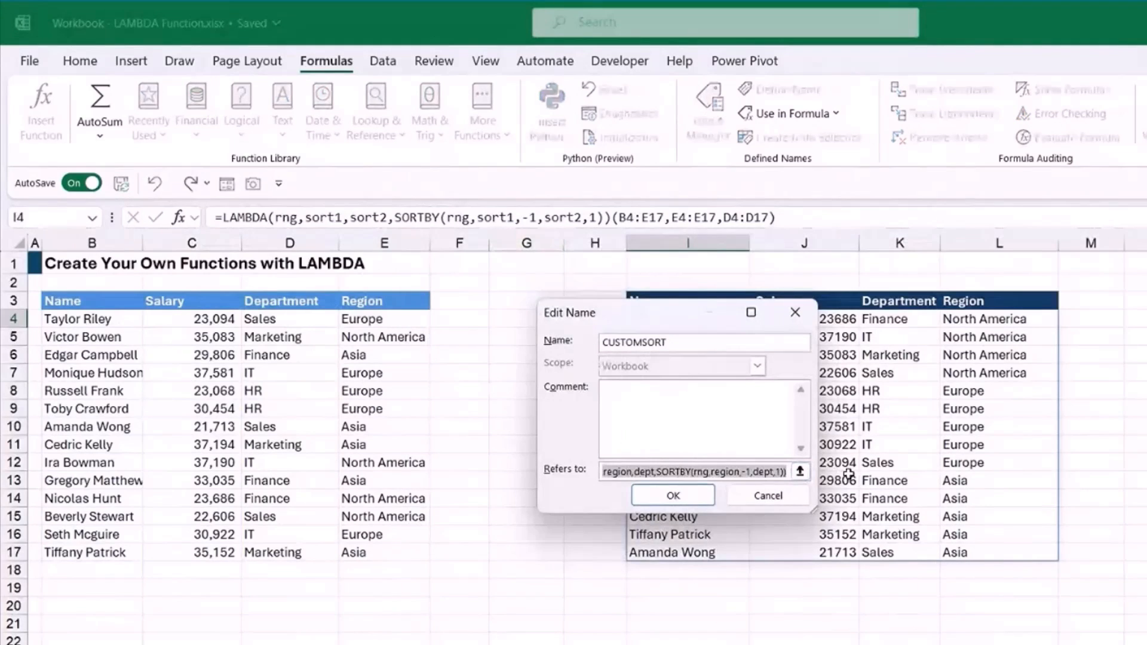
{"action": "left_click", "coordinate": [665, 496]}
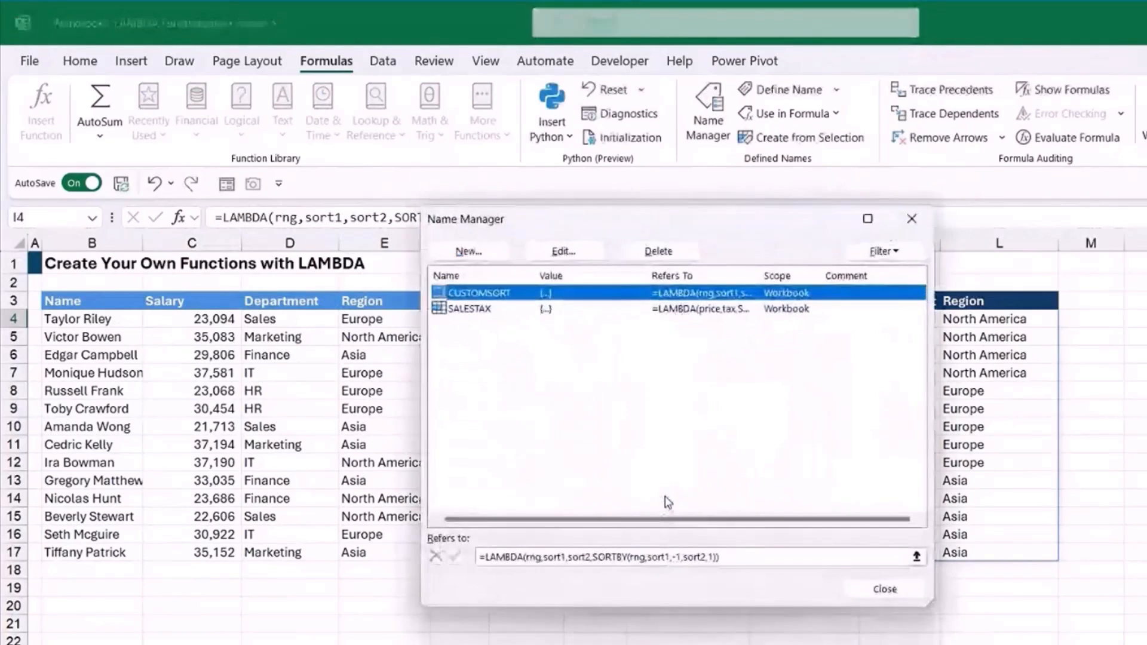
{"action": "left_click", "coordinate": [885, 589]}
Enter =CUSTOMSORT(B28:E37,E28:E37,D28:D37) in G28 to sort the product table by location and region
{"action": "scroll", "coordinate": [725, 460], "scroll_direction": "down", "scroll_amount": 2}
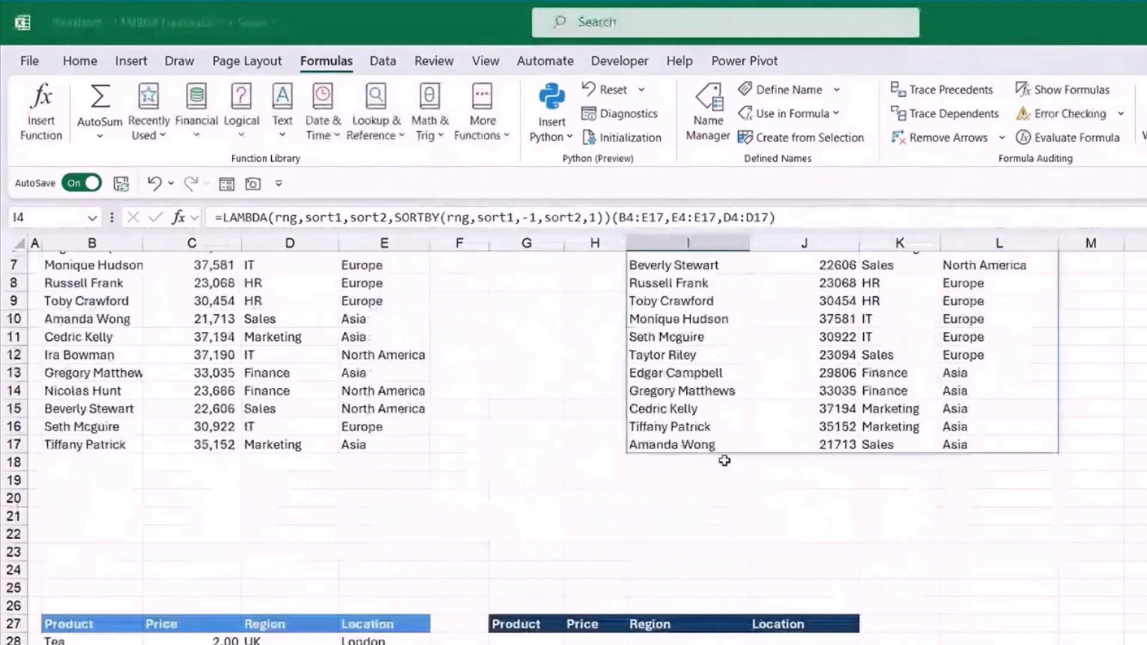
{"action": "scroll", "coordinate": [725, 460], "scroll_direction": "down", "scroll_amount": 2}
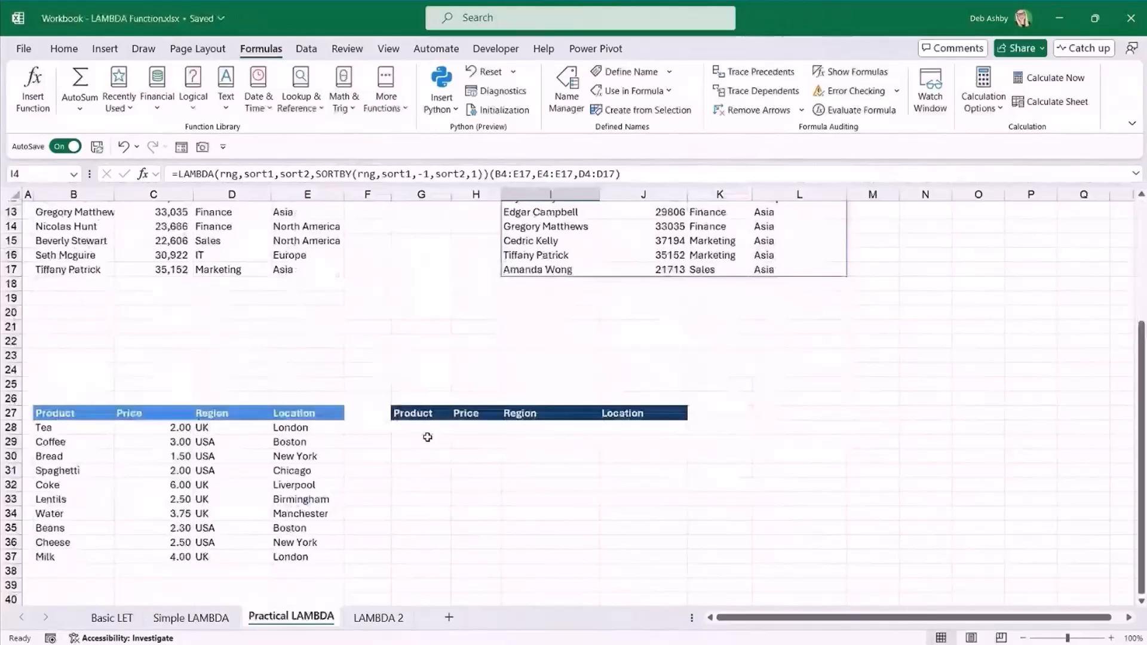
{"action": "left_click", "coordinate": [534, 540]}
{"action": "type", "text": "=C"}
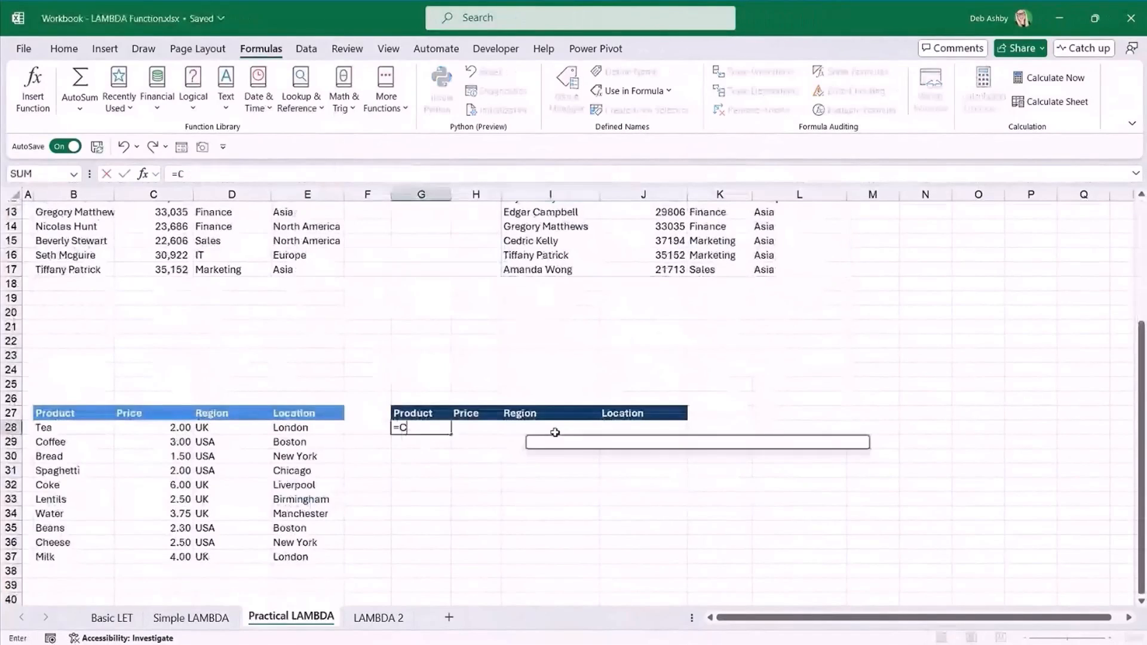
{"action": "type", "text": "US"}
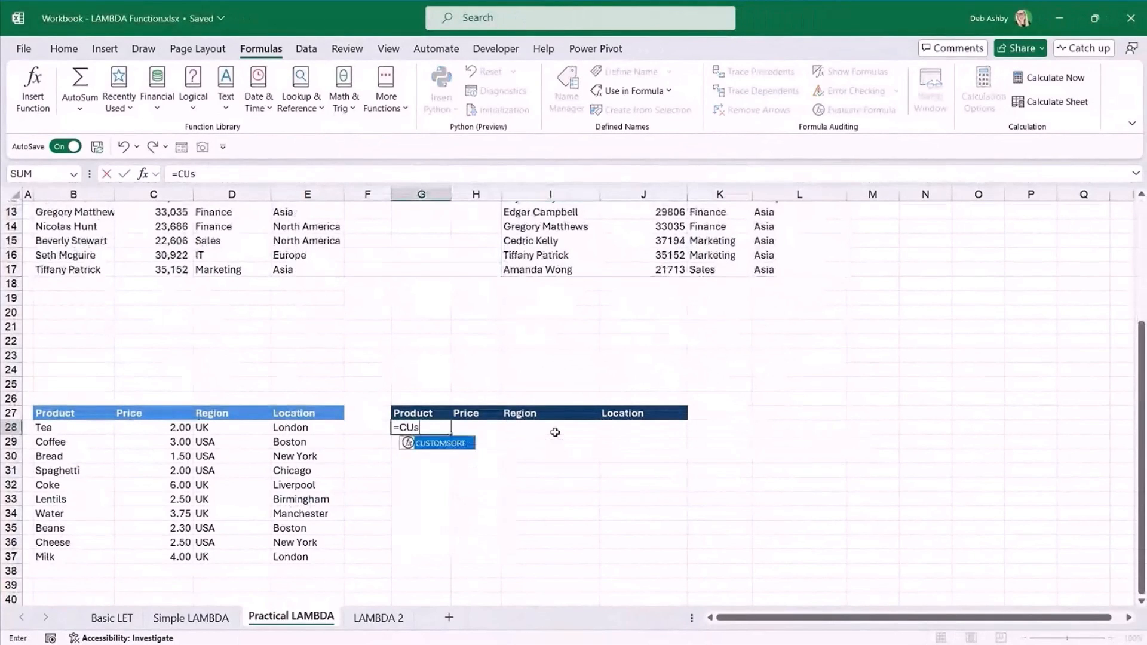
{"action": "key", "text": "Tab"}
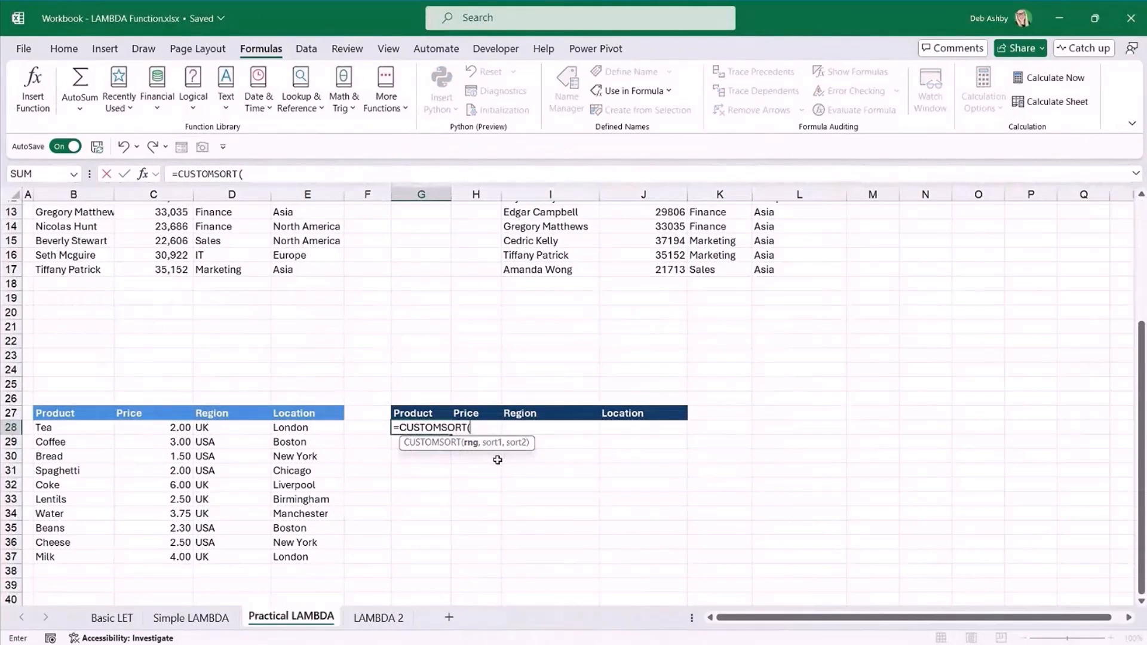
{"action": "left_click_drag", "start_coordinate": [60, 426], "coordinate": [297, 556]}
{"action": "type", "text": ","}
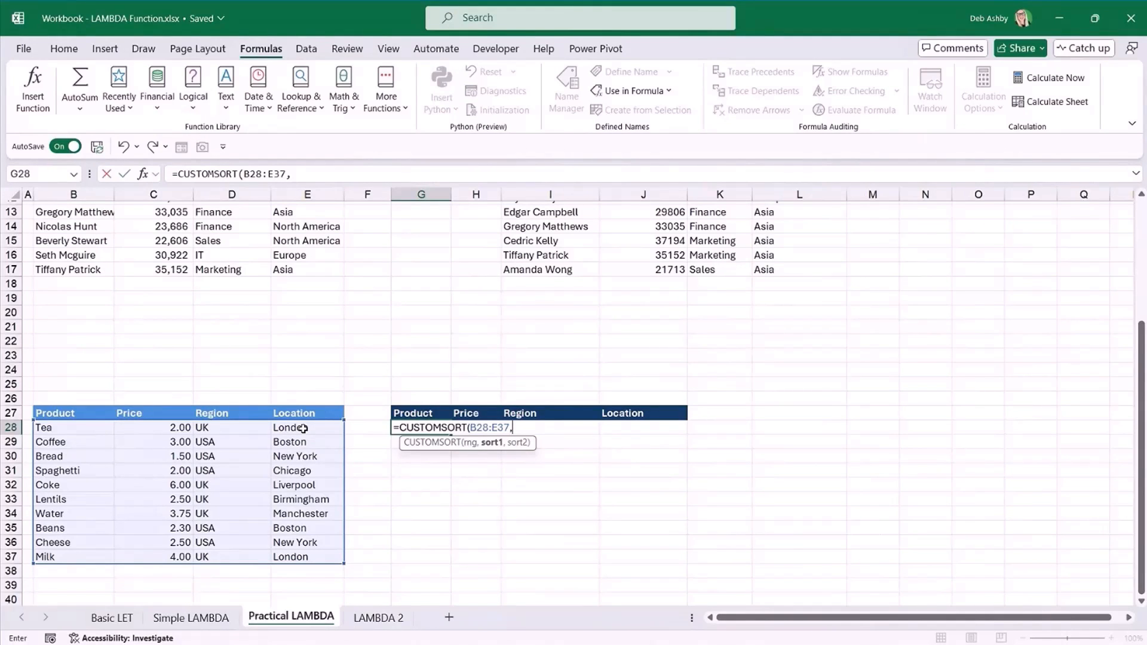
{"action": "left_click_drag", "start_coordinate": [314, 430], "coordinate": [311, 557]}
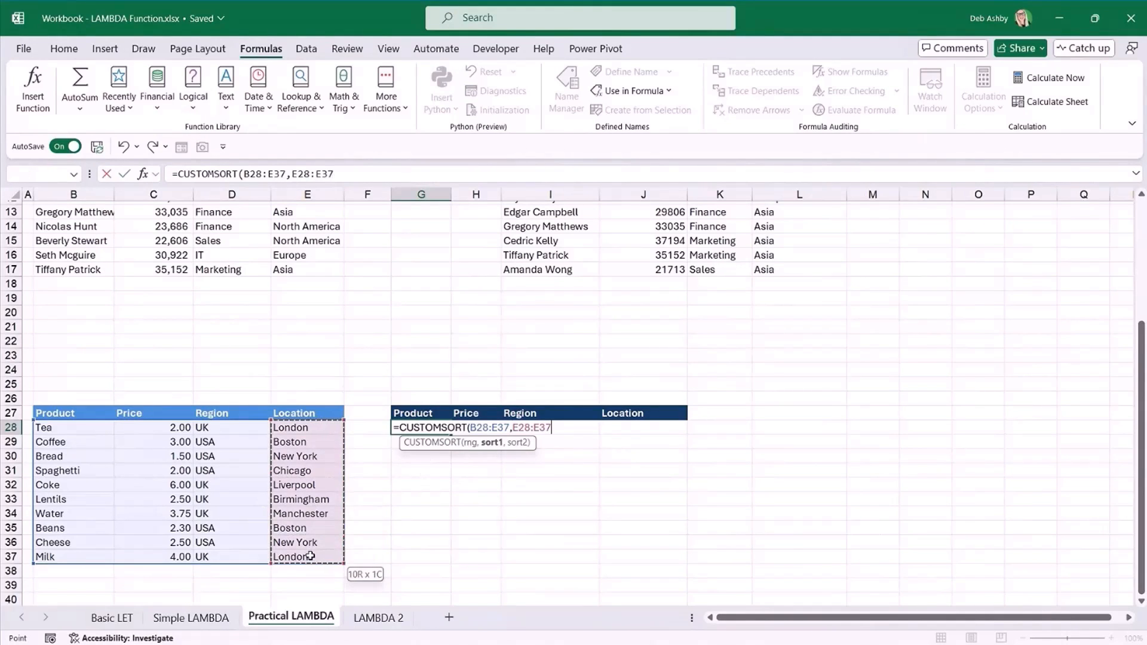
{"action": "type", "text": ","}
{"action": "left_click_drag", "start_coordinate": [222, 428], "coordinate": [225, 558]}
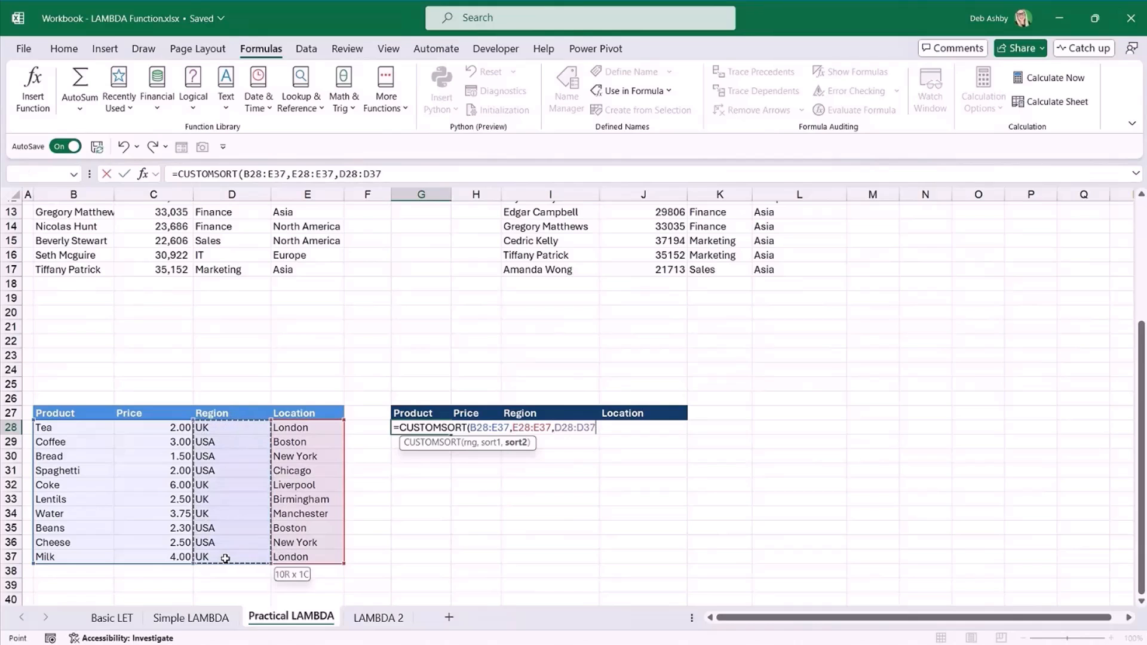
{"action": "key", "text": "Return"}
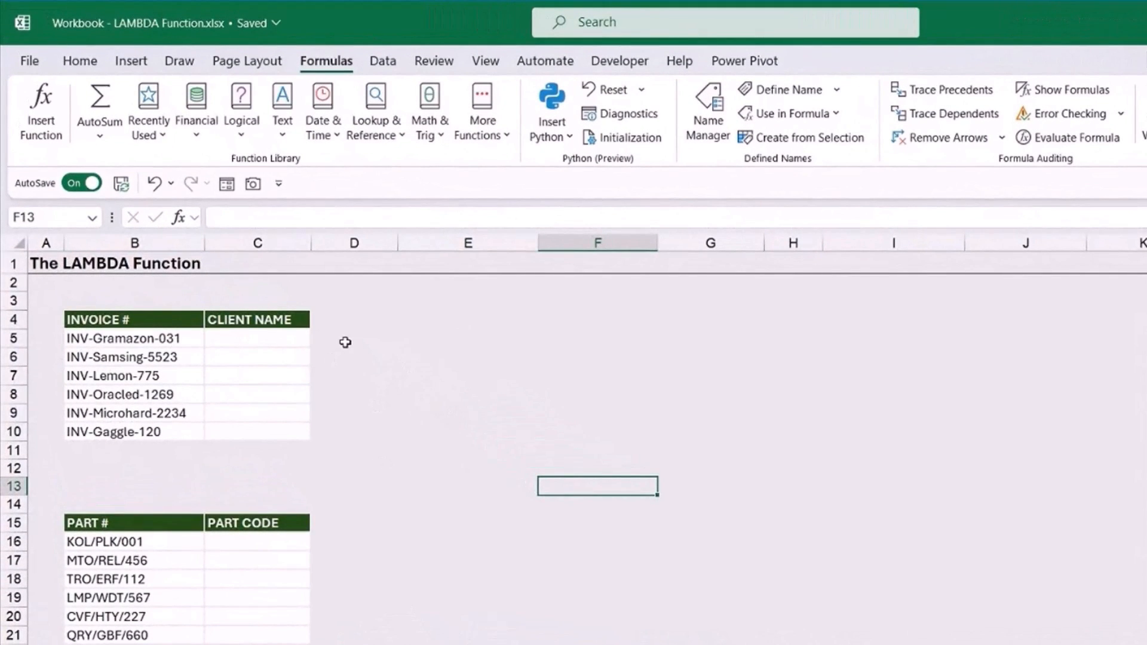
Examine where the client name sits within each invoice number in B5:B10, next to the Client Name column
{"action": "left_click", "coordinate": [247, 337]}
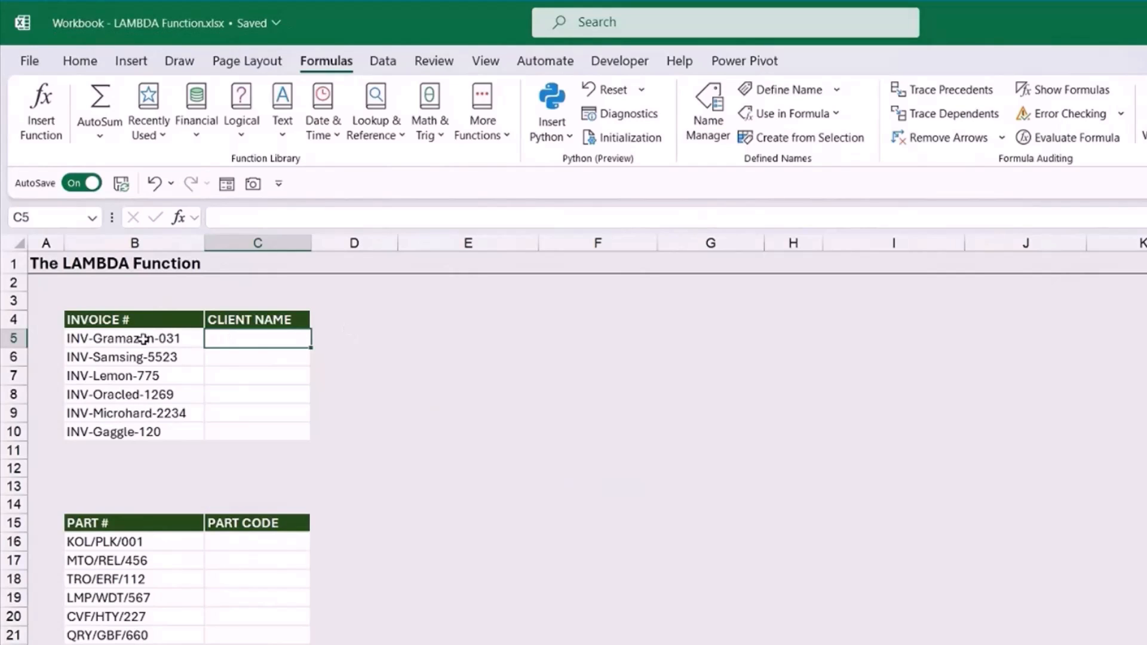
{"action": "left_click", "coordinate": [122, 341]}
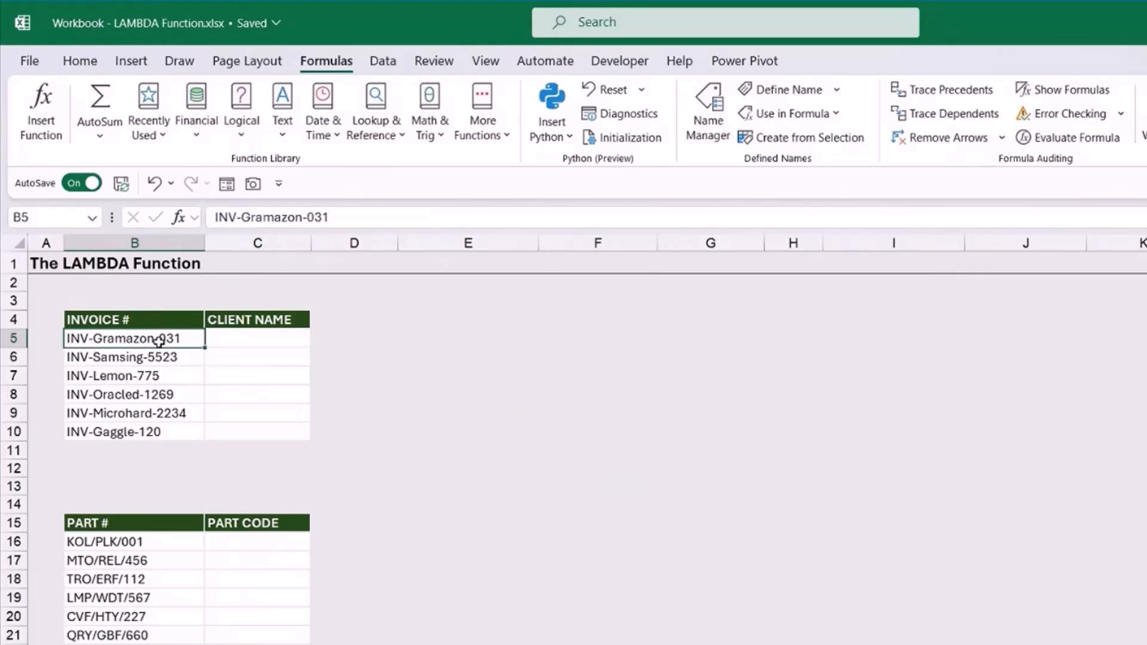
{"action": "left_click", "coordinate": [245, 335]}
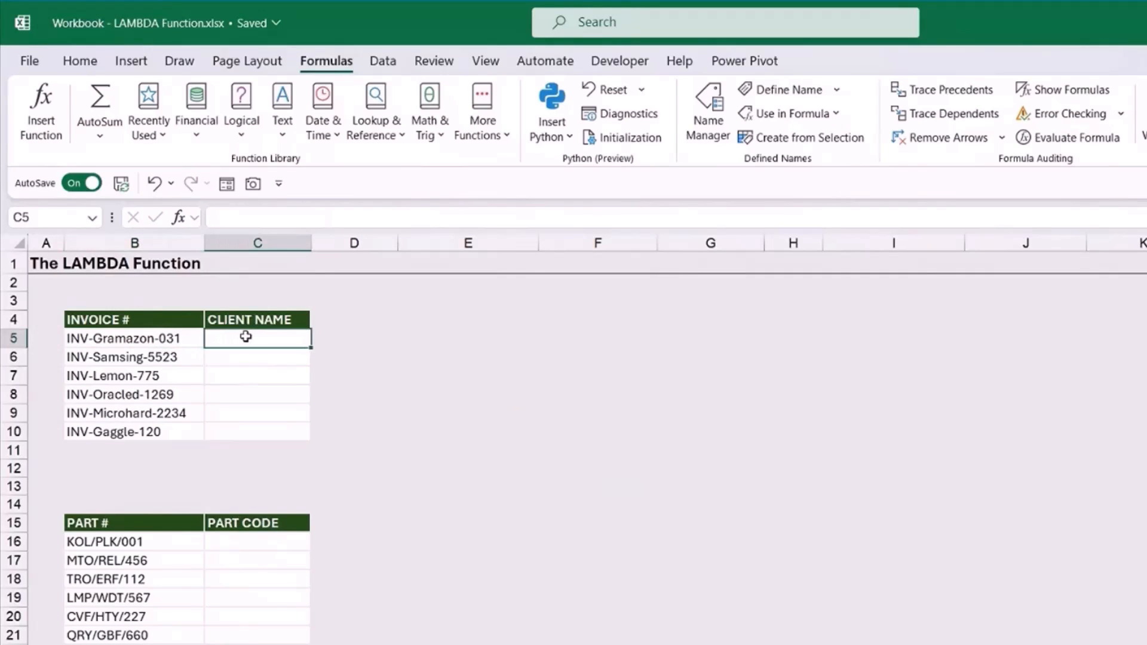
{"action": "left_click", "coordinate": [146, 335]}
{"action": "left_click", "coordinate": [121, 360]}
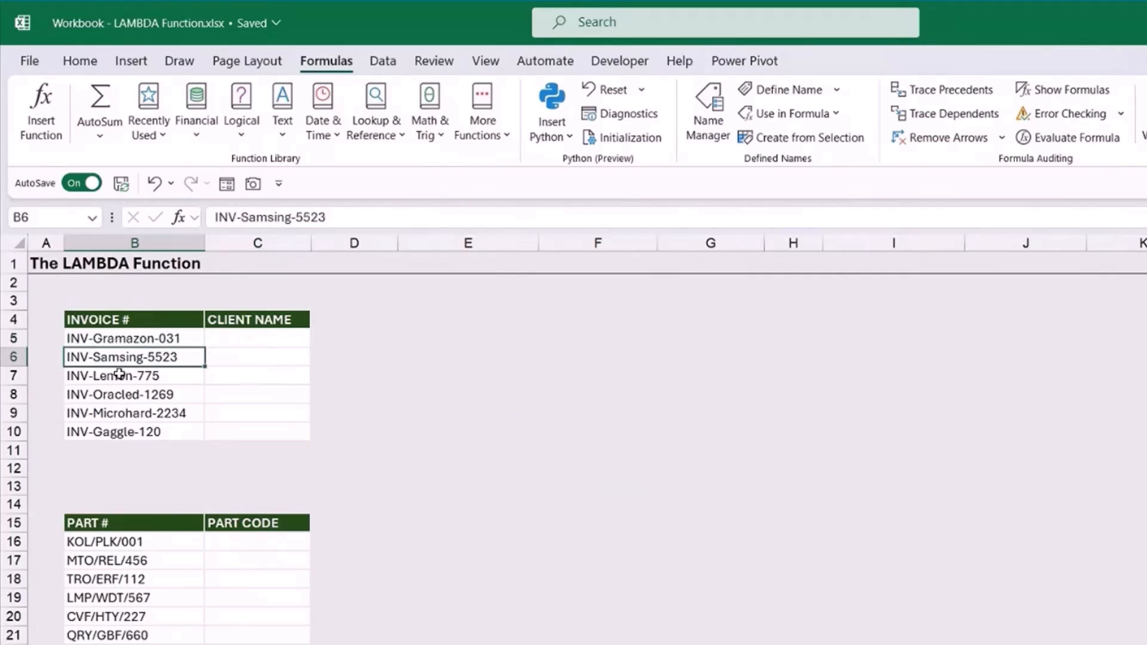
{"action": "left_click", "coordinate": [120, 375]}
{"action": "left_click", "coordinate": [122, 392]}
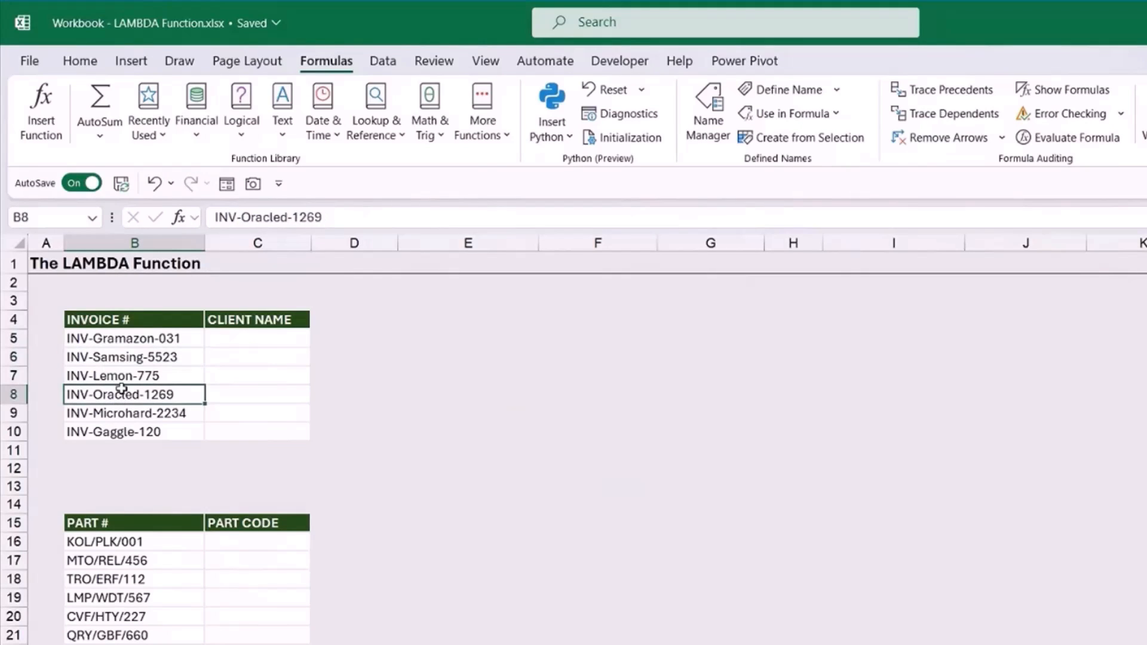
{"action": "left_click", "coordinate": [114, 344]}
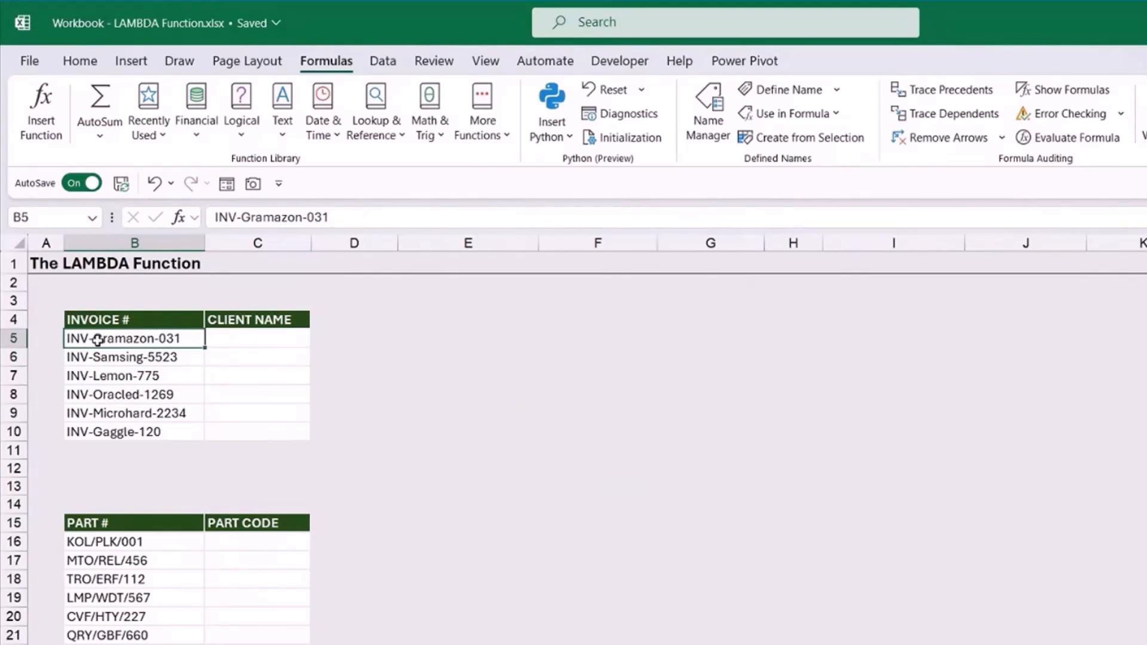
{"action": "left_click", "coordinate": [115, 359]}
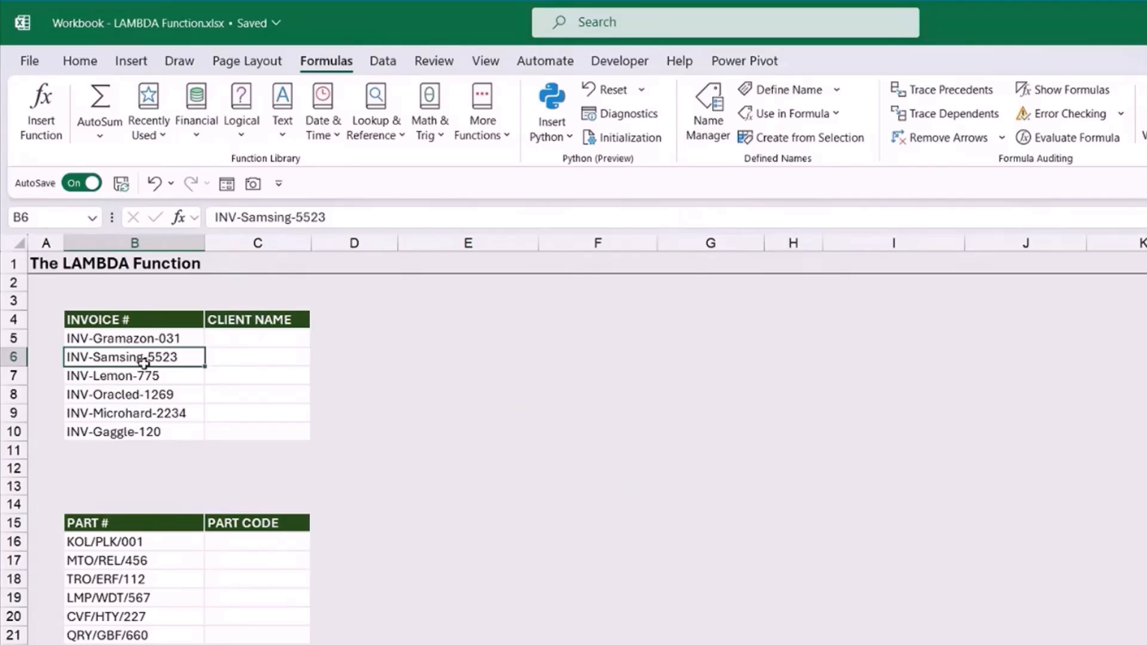
{"action": "left_click", "coordinate": [113, 376]}
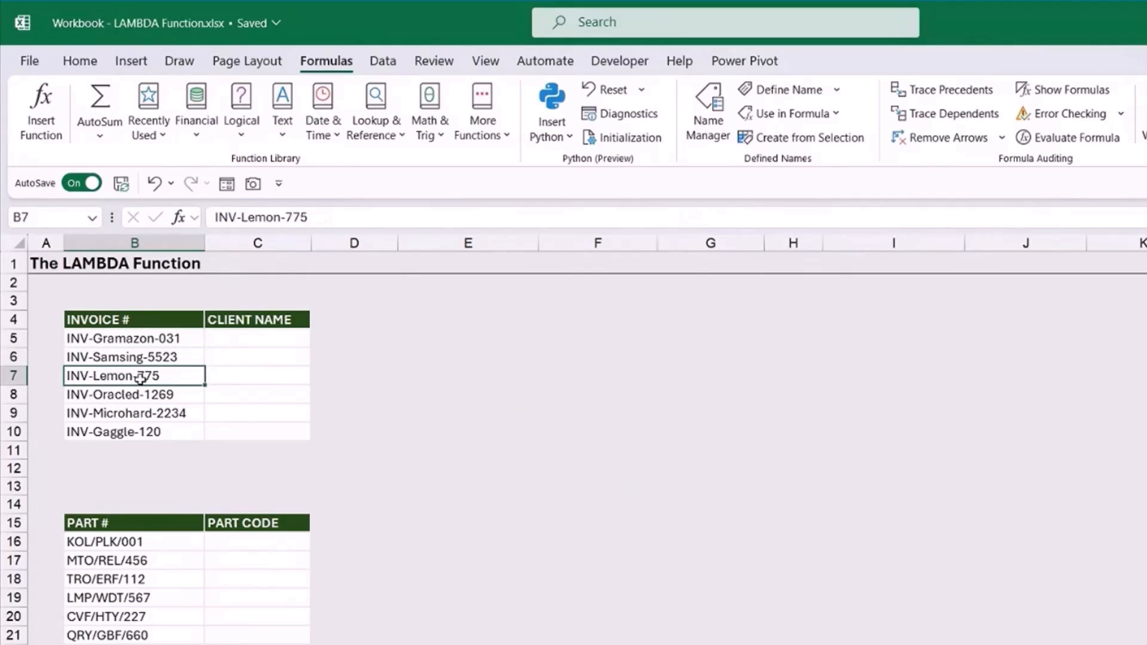
{"action": "left_click", "coordinate": [114, 398]}
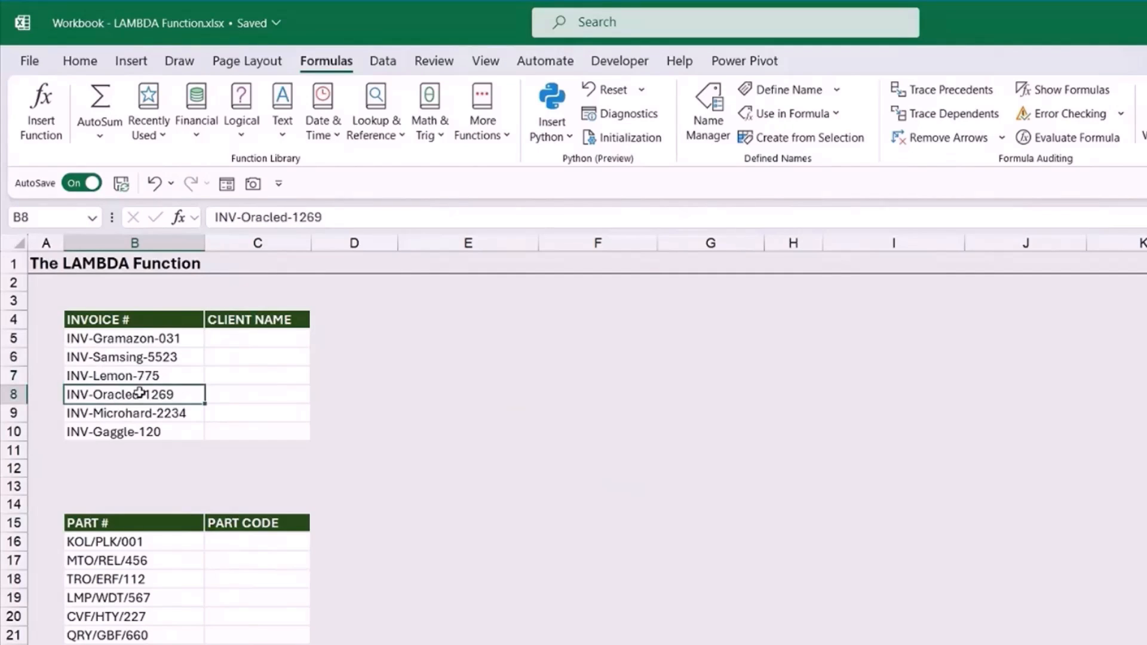
{"action": "left_click", "coordinate": [115, 414]}
{"action": "left_click", "coordinate": [141, 432]}
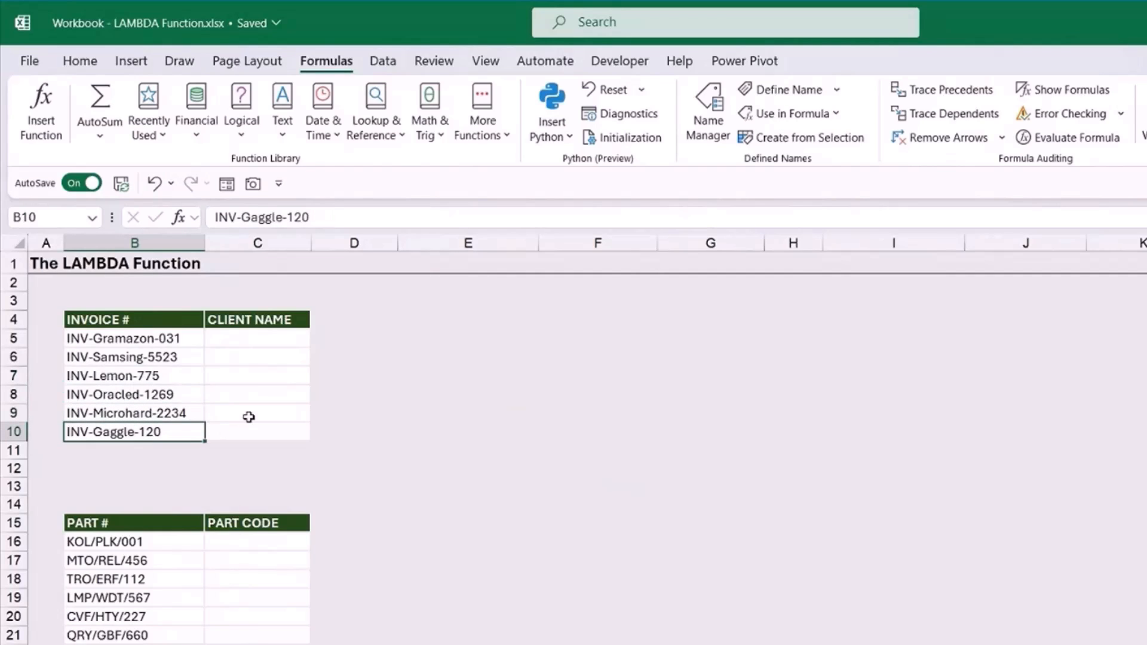
{"action": "left_click", "coordinate": [247, 343]}
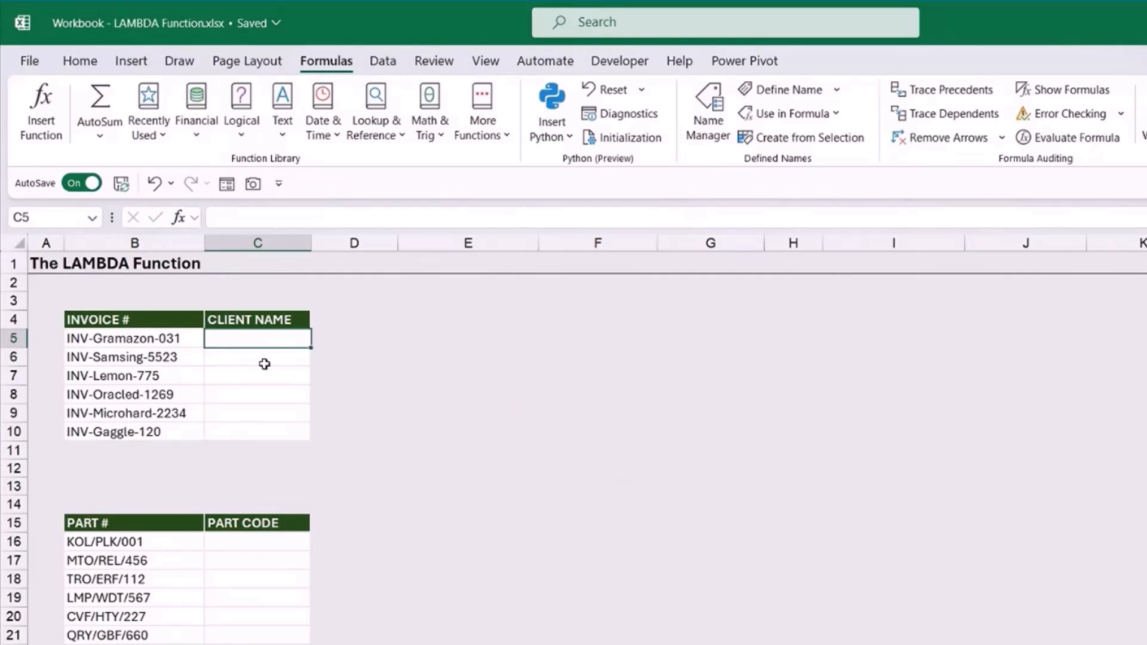
{"action": "left_click", "coordinate": [157, 342]}
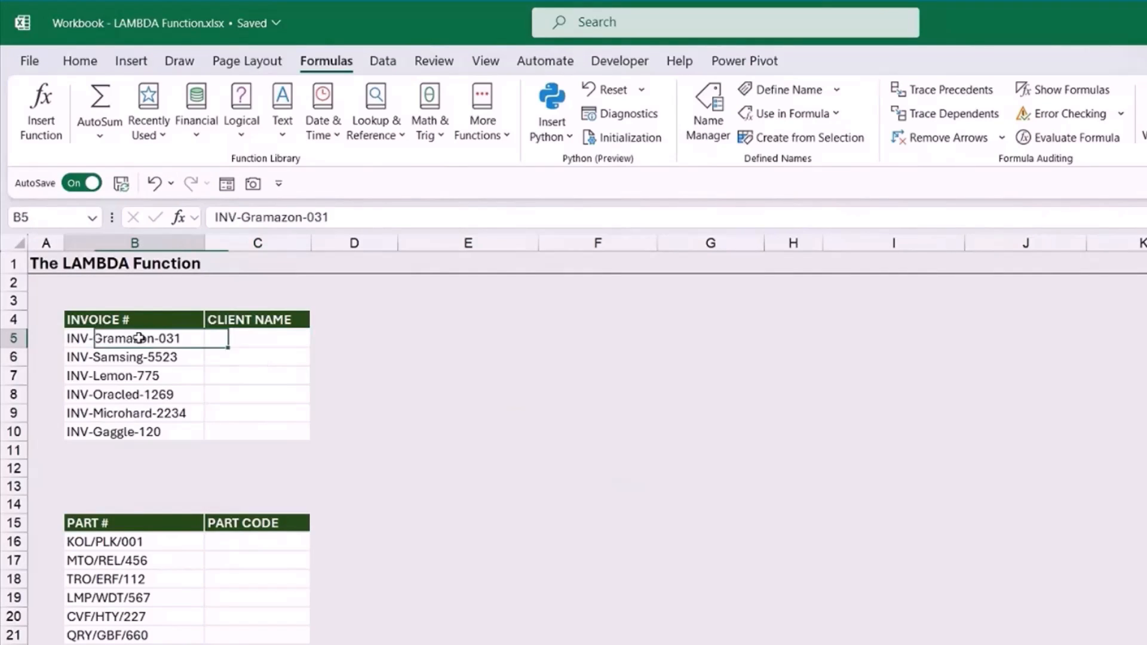
{"action": "left_click", "coordinate": [138, 360]}
{"action": "left_click", "coordinate": [236, 336]}
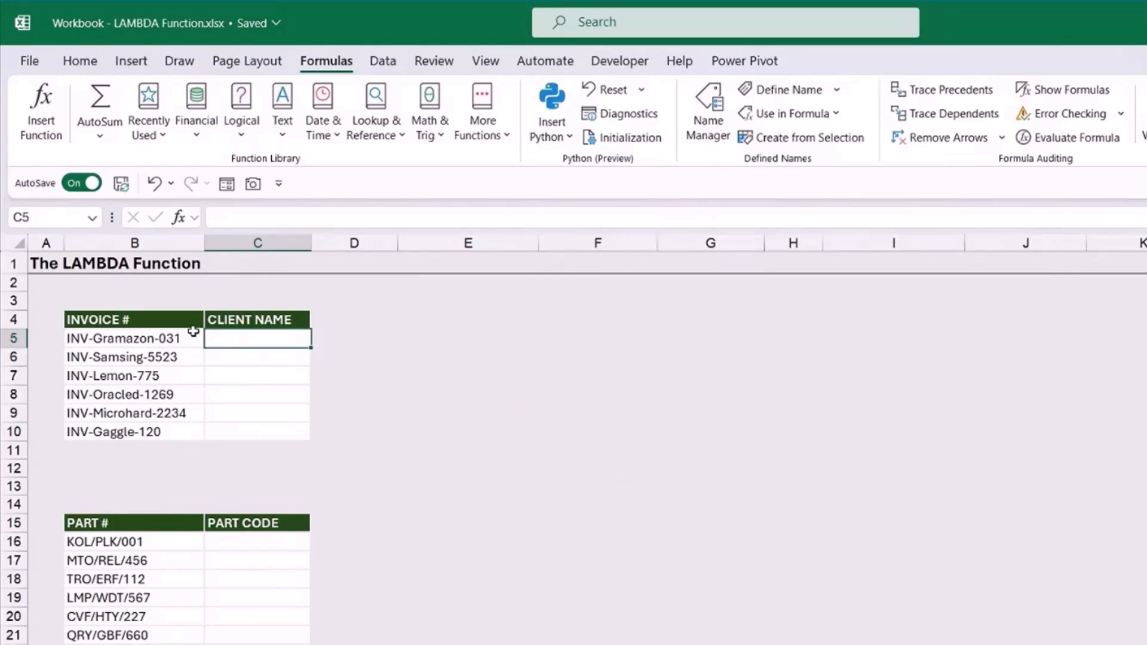
{"action": "left_click_drag", "start_coordinate": [170, 338], "coordinate": [146, 433]}
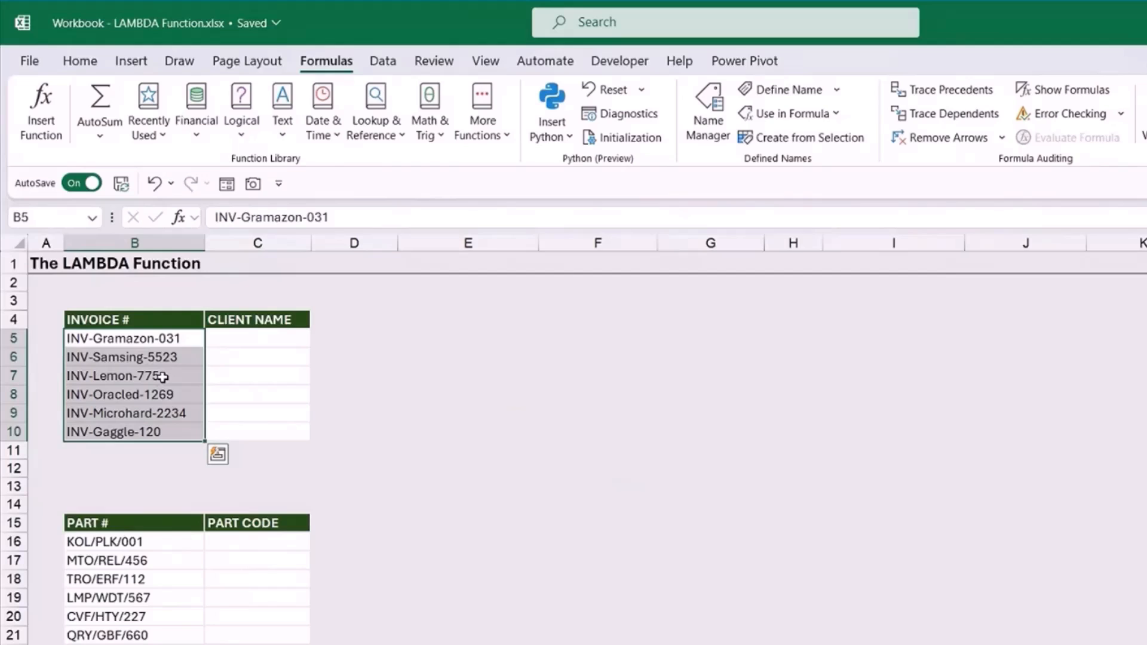
{"action": "left_click", "coordinate": [239, 338]}
{"action": "left_click", "coordinate": [121, 341]}
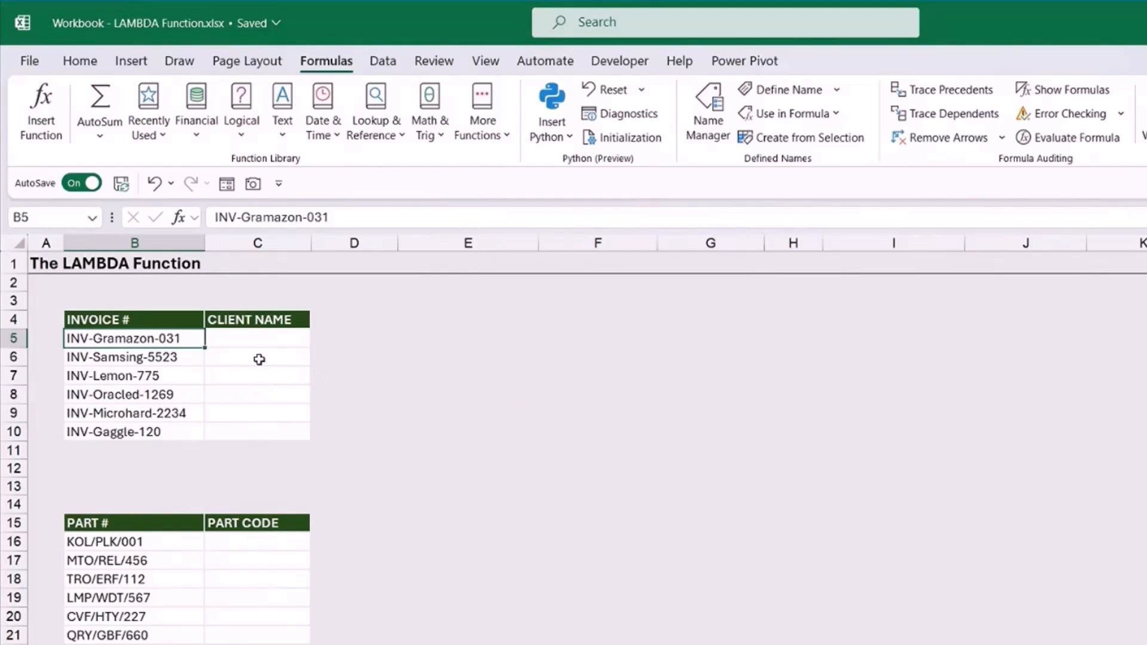
Enter =TEXTBEFORE(B5,"-",2) in C5 and fill it down the Client Name column to C10
{"action": "left_click", "coordinate": [257, 339]}
{"action": "type", "text": "=TEXT"}
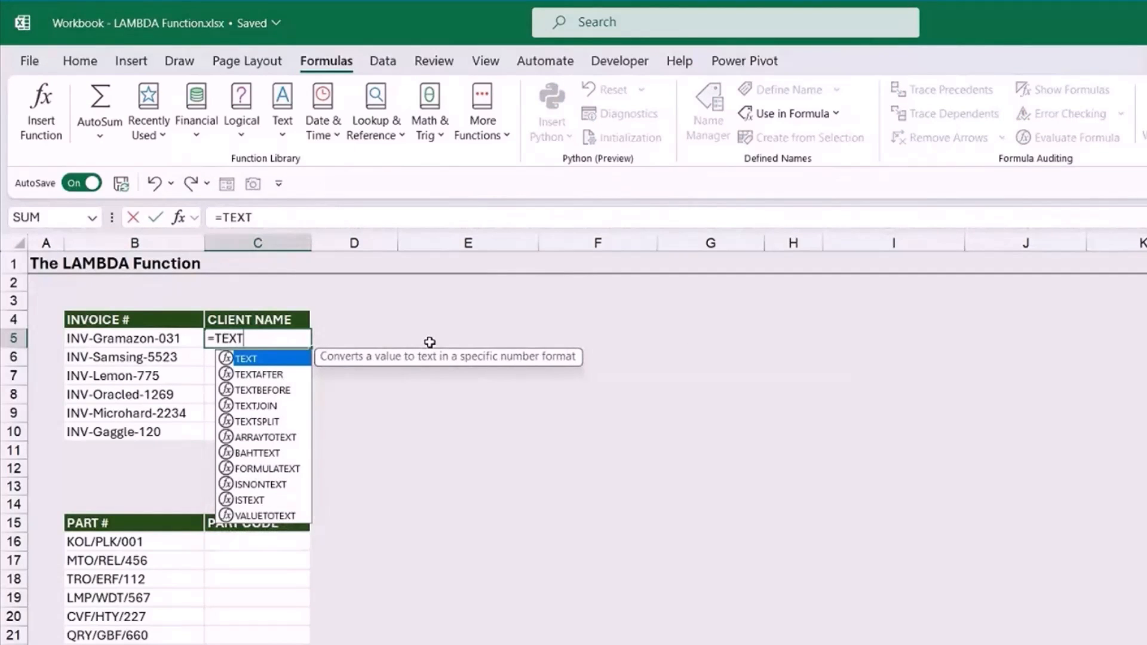
{"action": "type", "text": "BEFORE"}
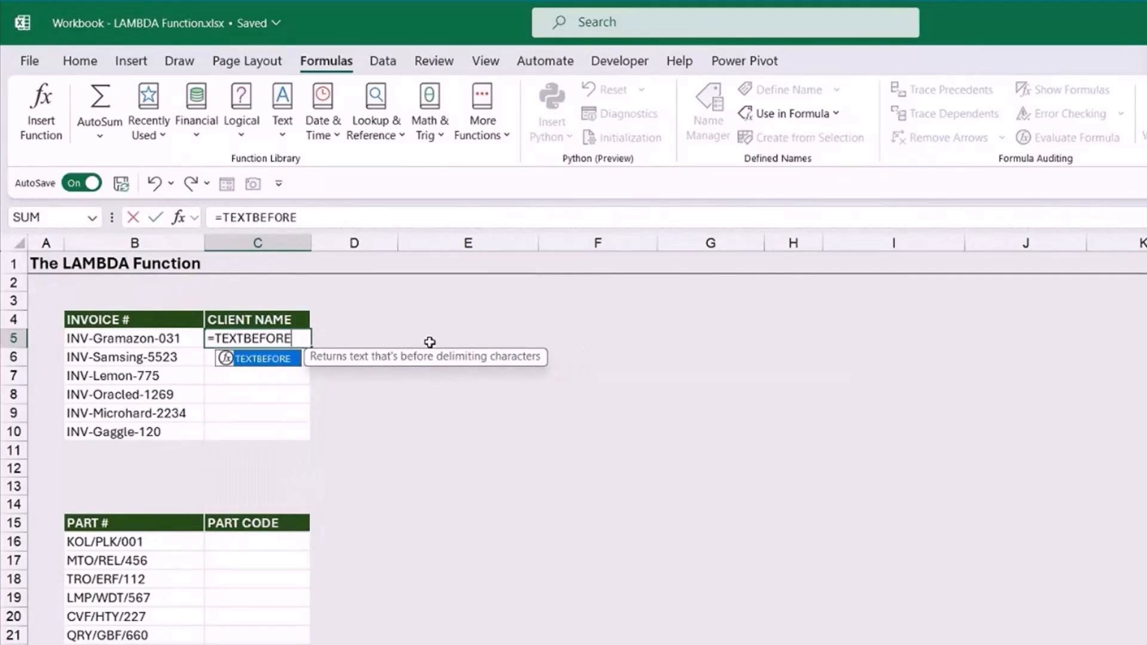
{"action": "type", "text": "("}
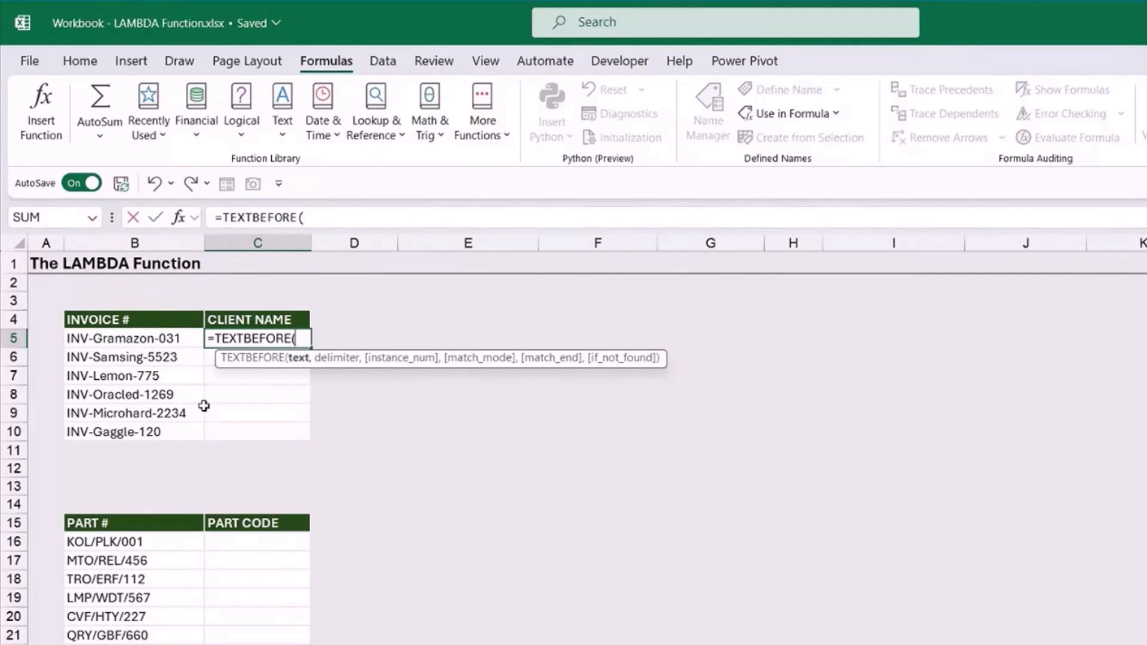
{"action": "left_click", "coordinate": [149, 339]}
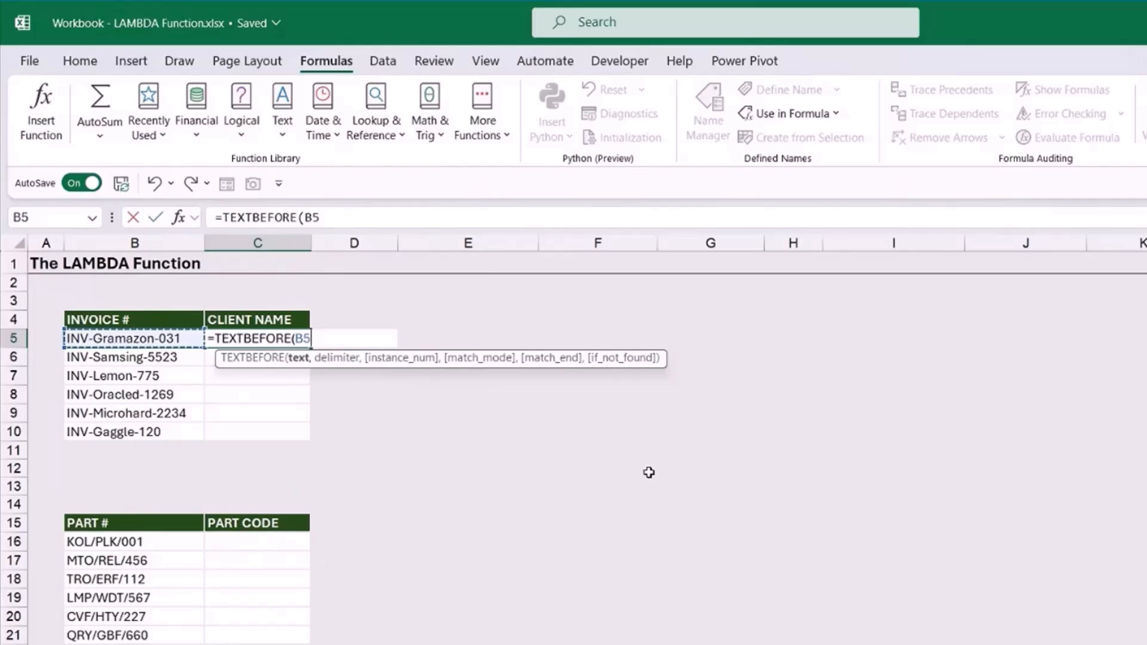
{"action": "type", "text": ","}
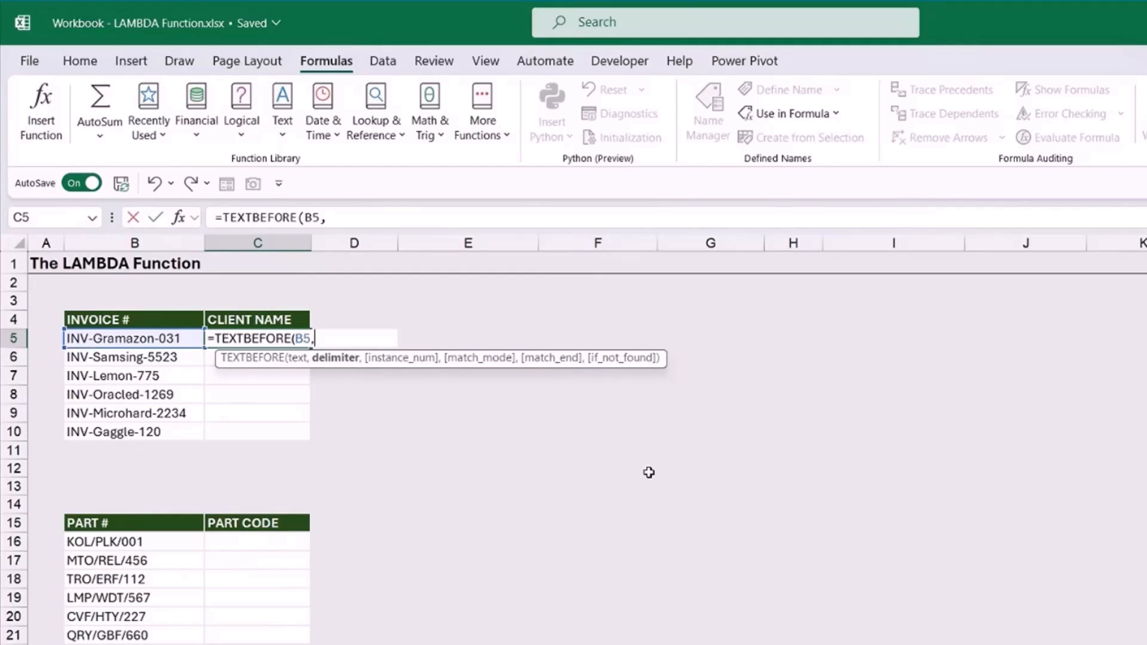
{"action": "type", "text": "\"-\","}
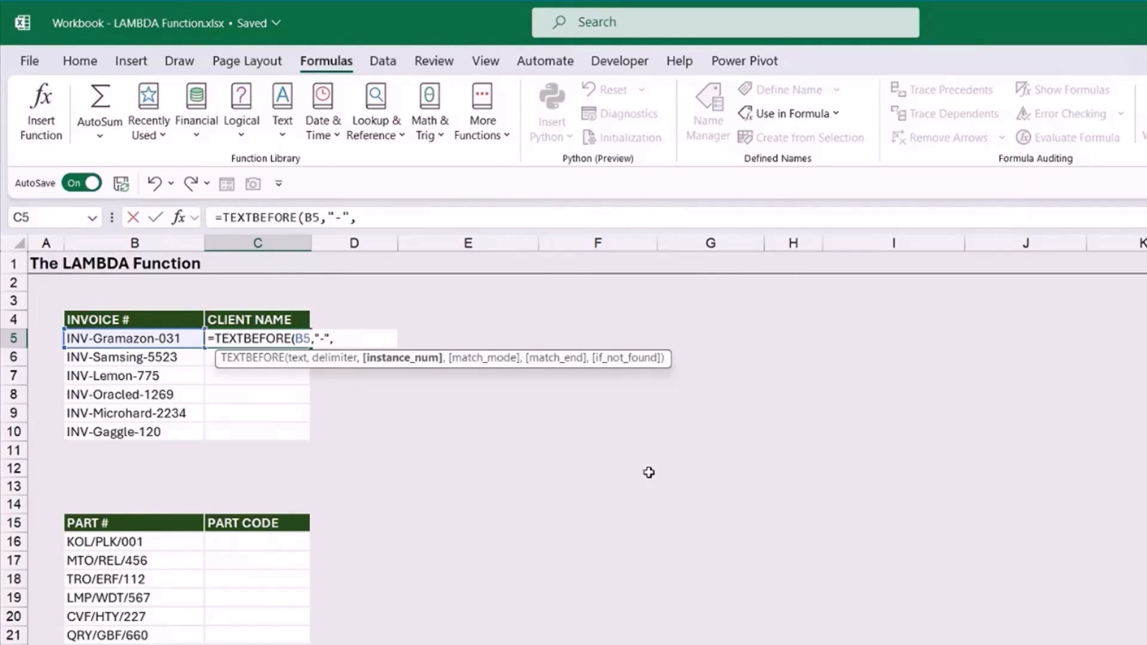
{"action": "type", "text": "2)"}
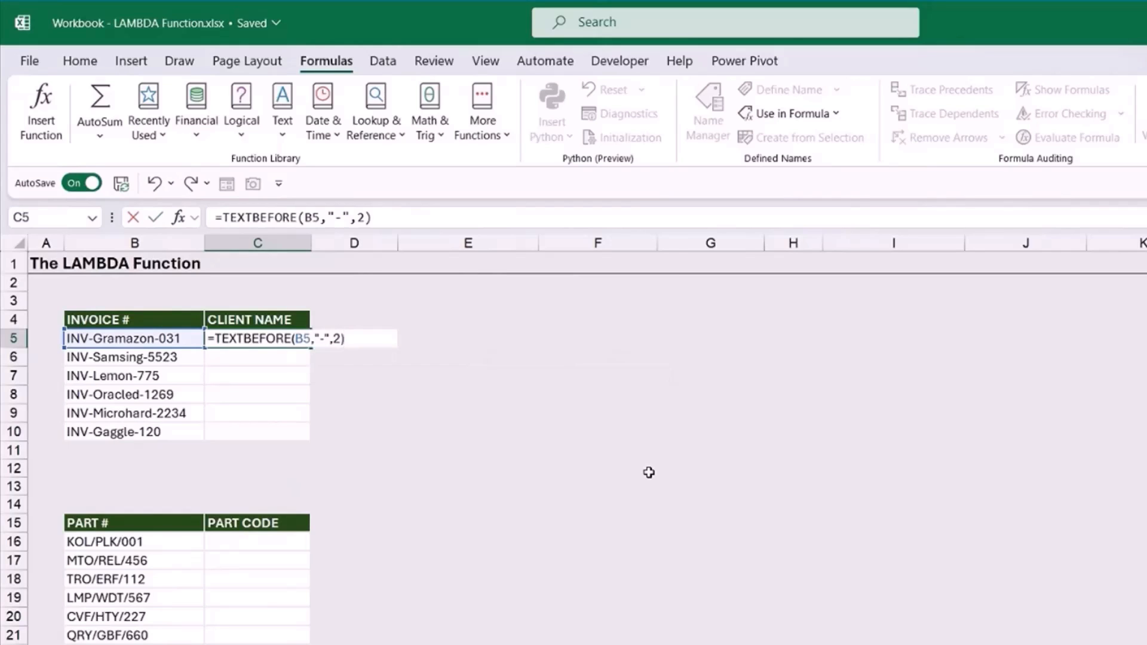
{"action": "key", "text": "Return"}
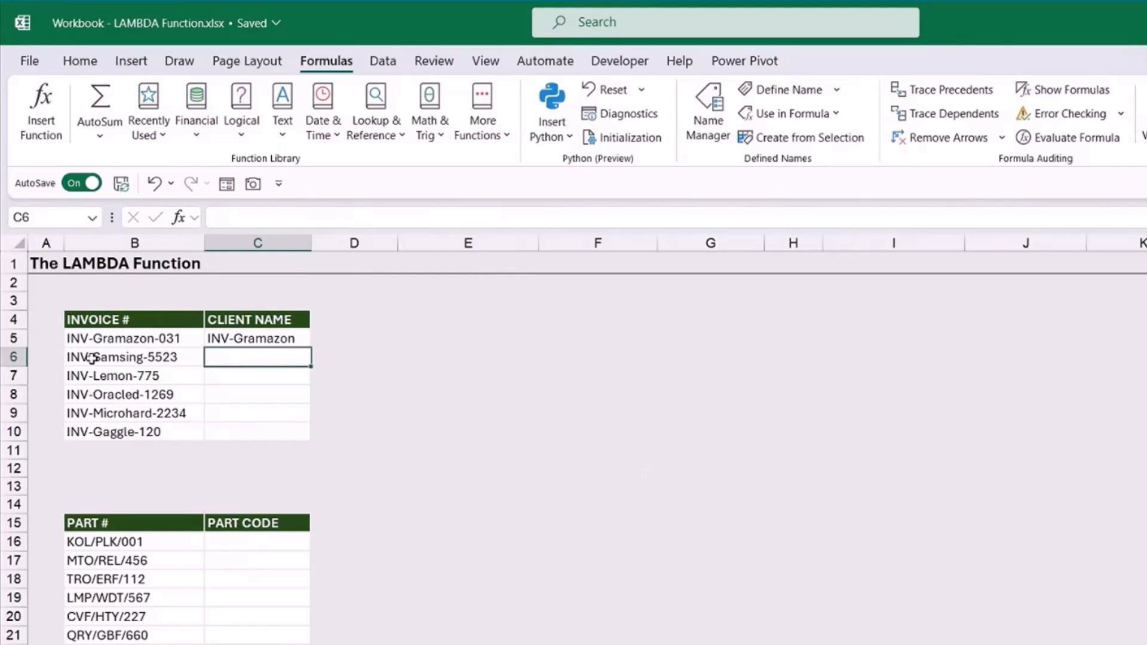
{"action": "left_click", "coordinate": [227, 339]}
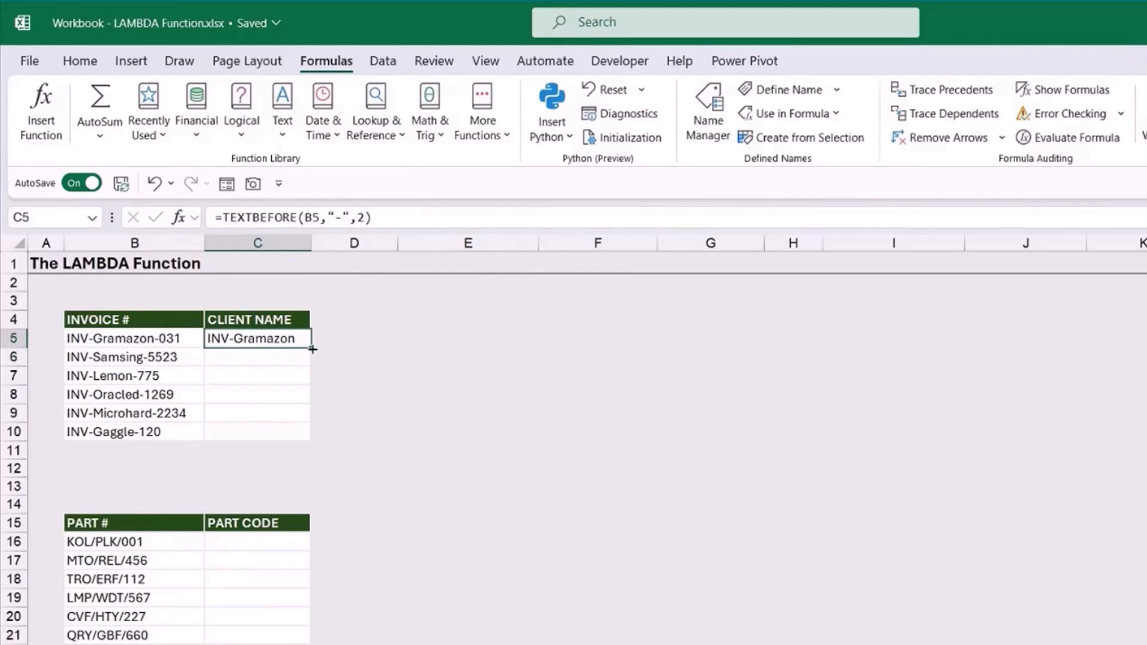
{"action": "left_click_drag", "start_coordinate": [312, 349], "coordinate": [311, 440]}
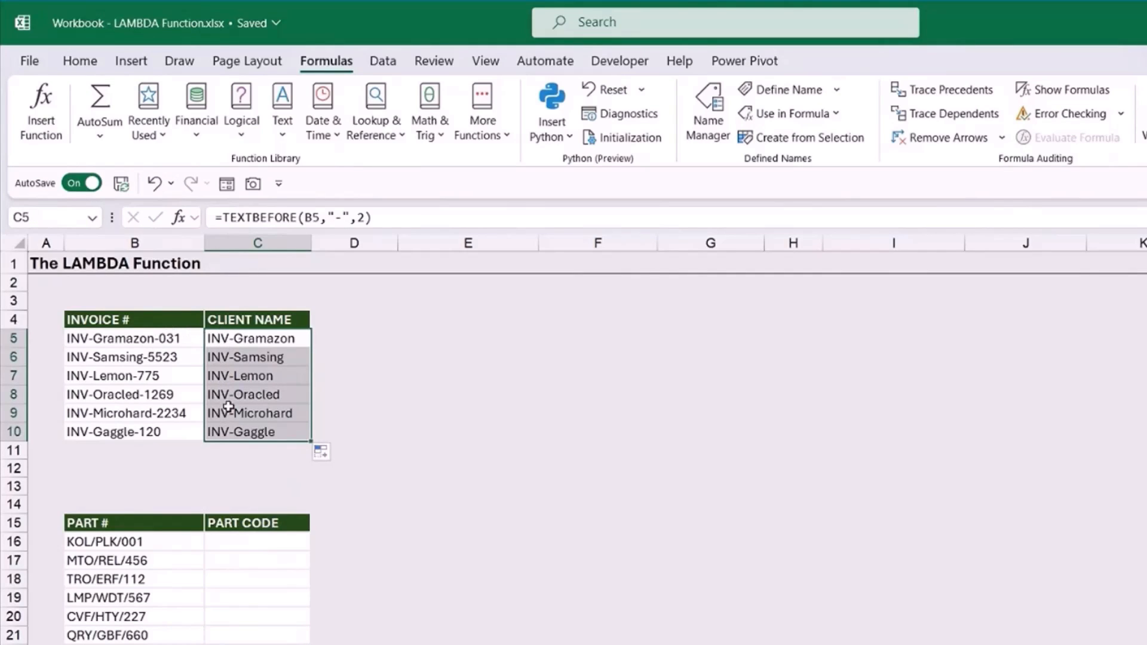
Wrap the C5 formula as =TEXTAFTER(TEXTBEFORE(B5,"-",2),"-") and fill it down to C10
{"action": "left_click", "coordinate": [260, 339]}
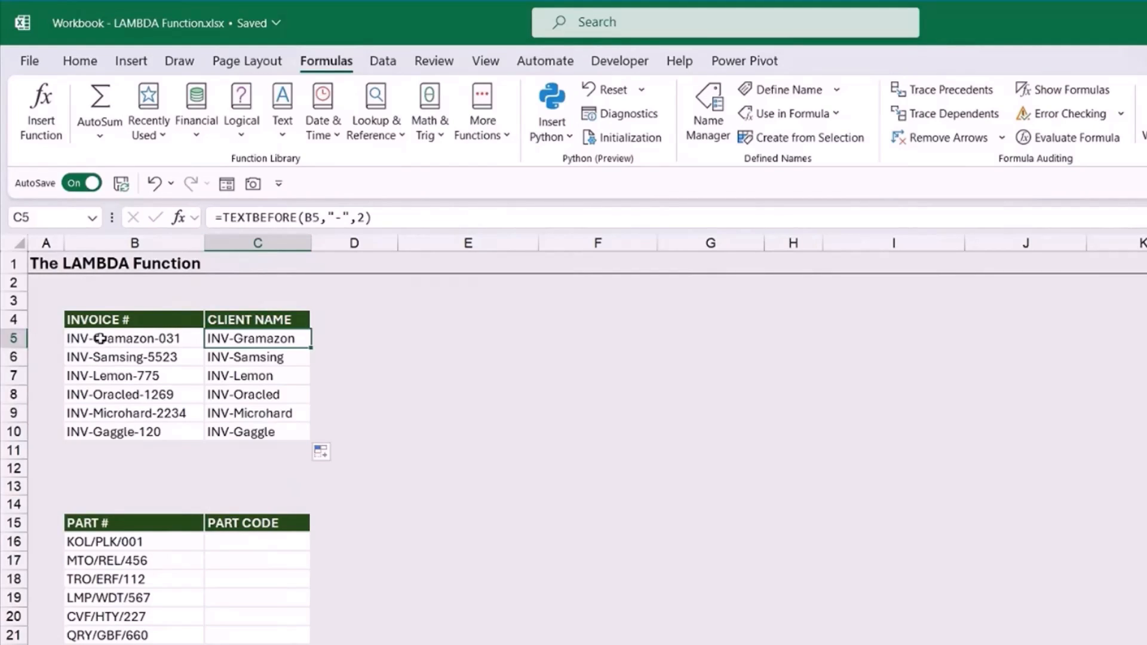
{"action": "left_click", "coordinate": [222, 216]}
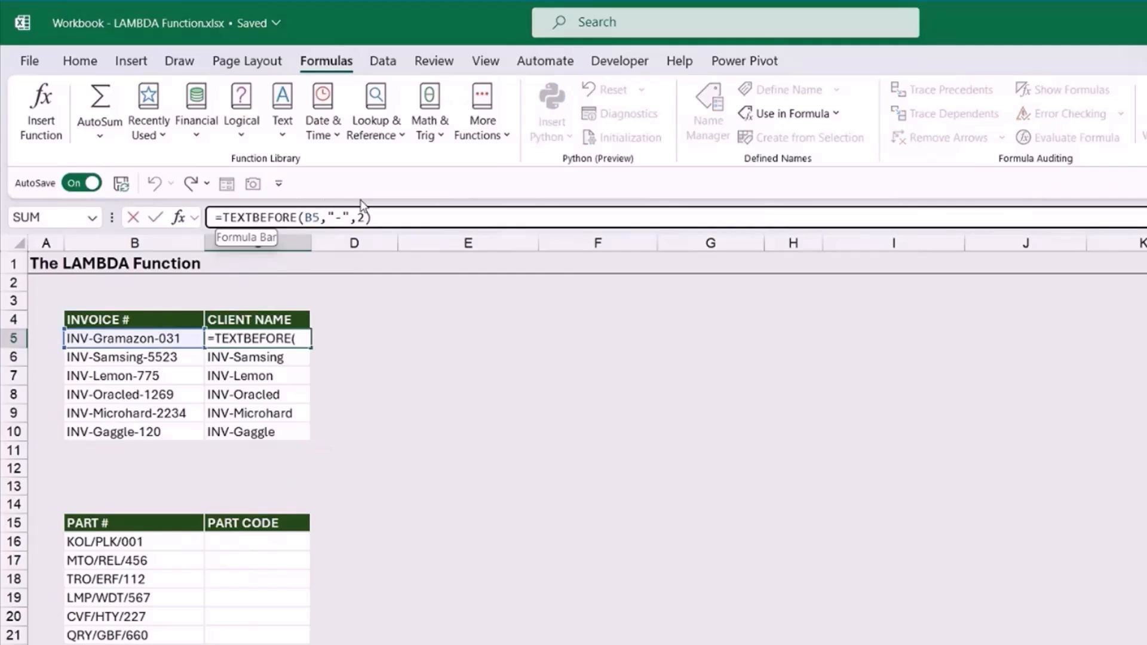
{"action": "type", "text": "TEXTAFTER"}
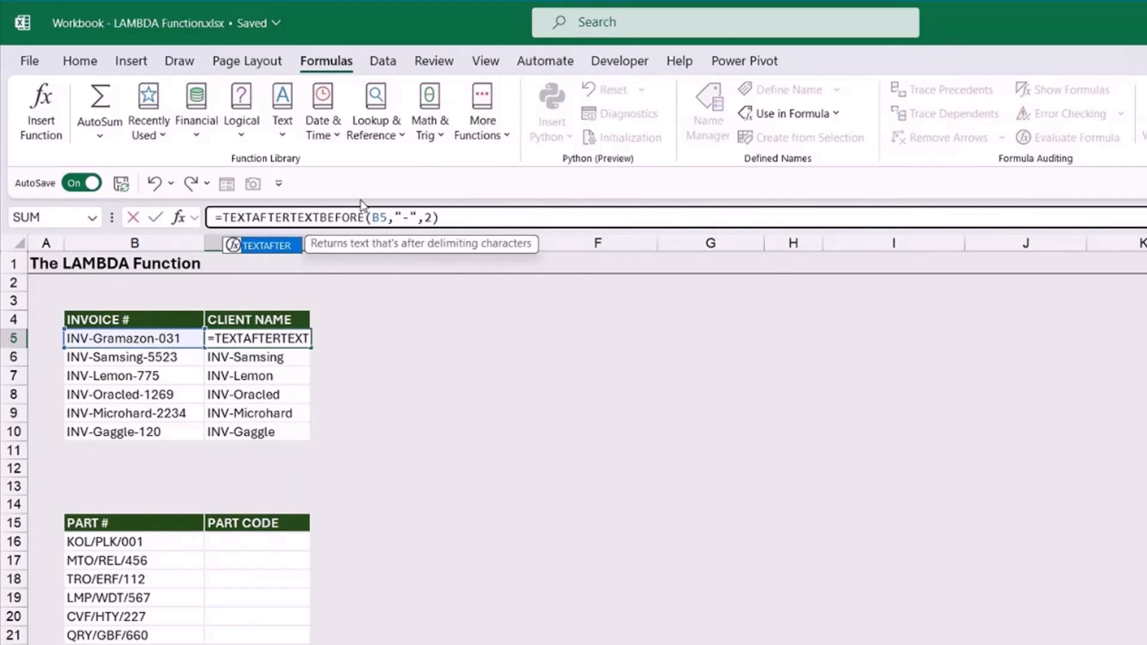
{"action": "type", "text": "("}
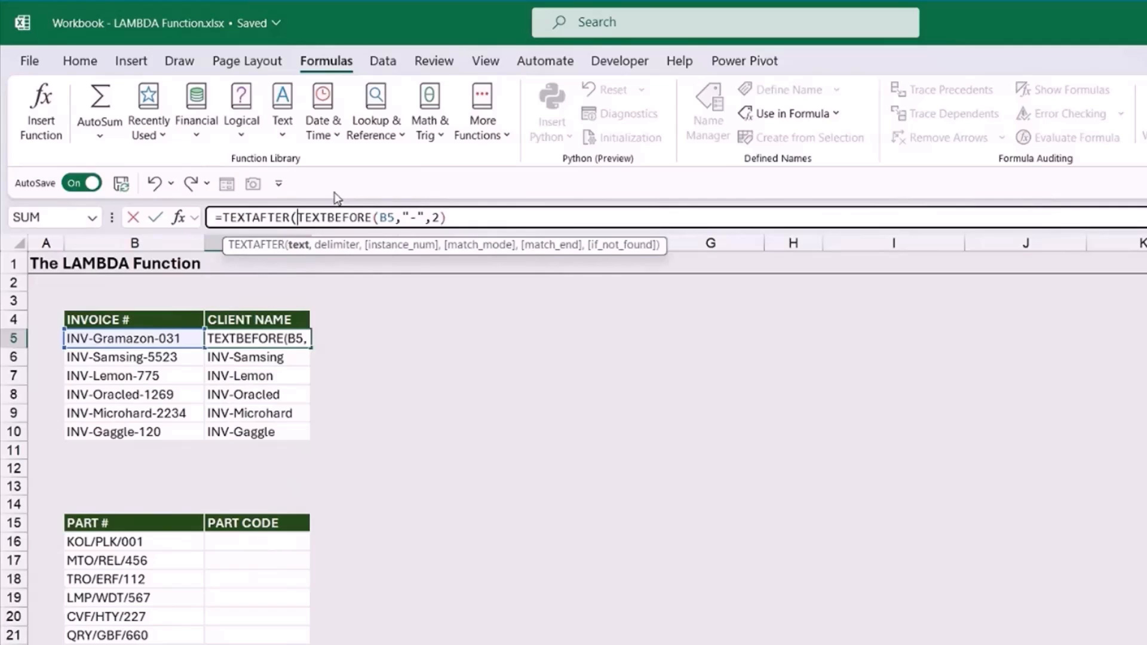
{"action": "left_click", "coordinate": [299, 245]}
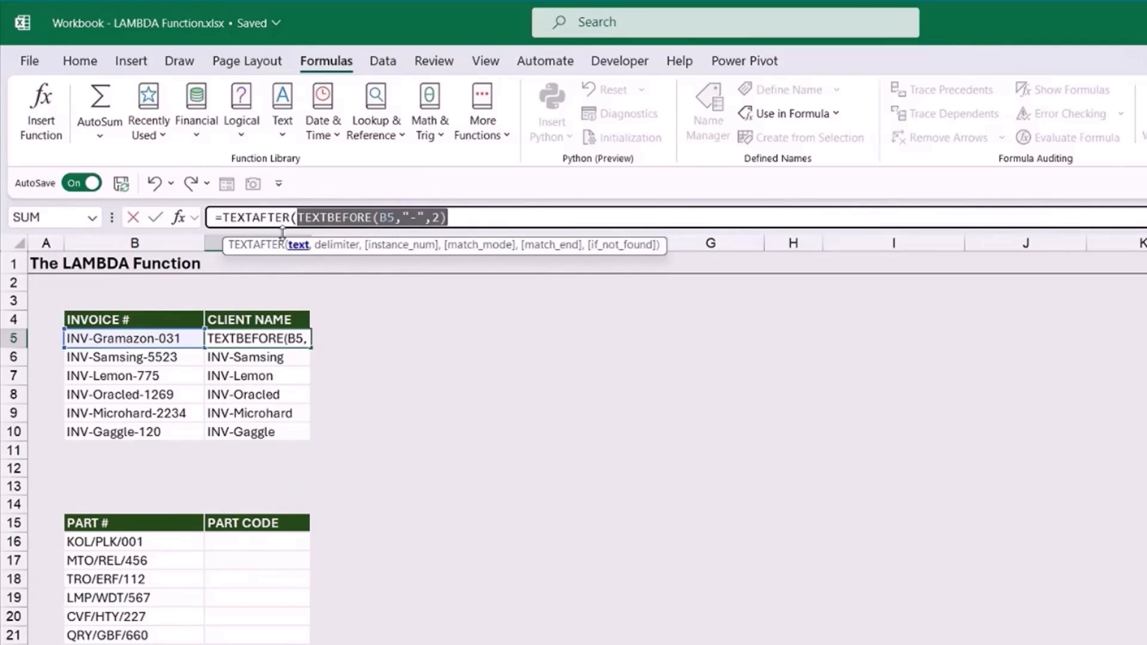
{"action": "left_click", "coordinate": [461, 217]}
{"action": "type", "text": ",\"-\""}
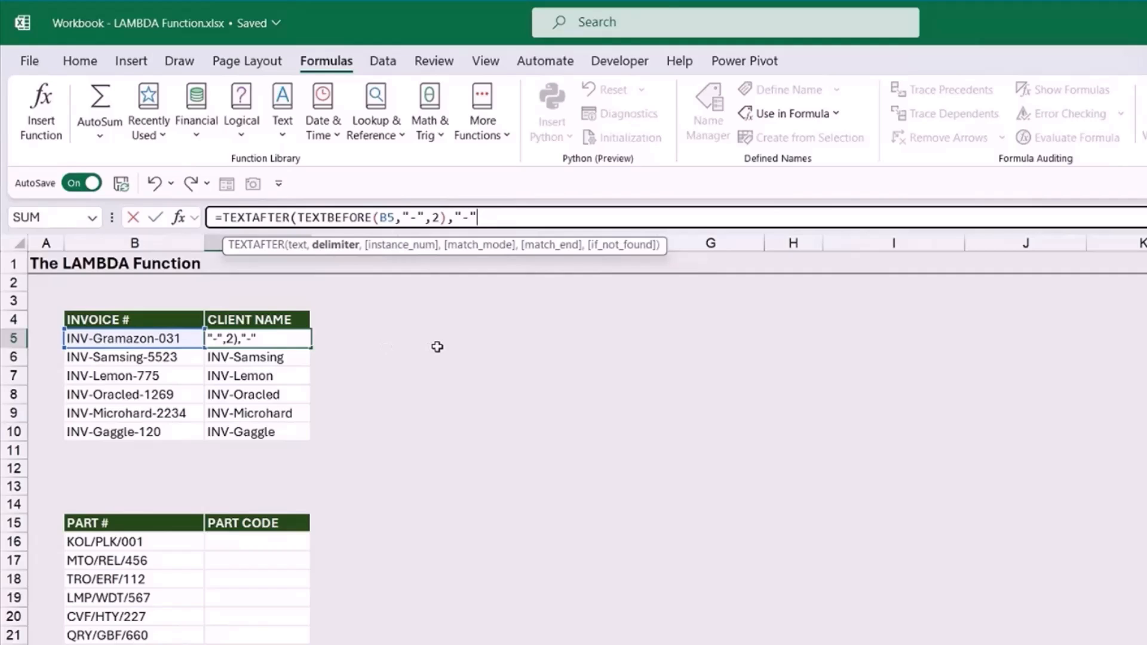
{"action": "type", "text": ")"}
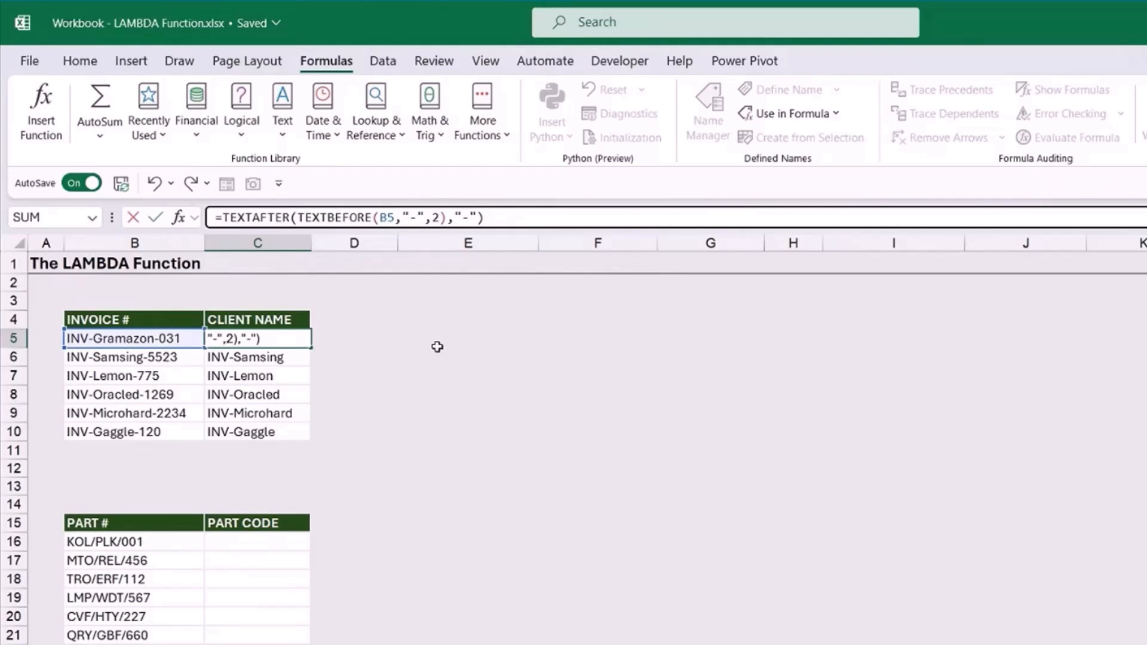
{"action": "key", "text": "Return"}
{"action": "left_click", "coordinate": [284, 342]}
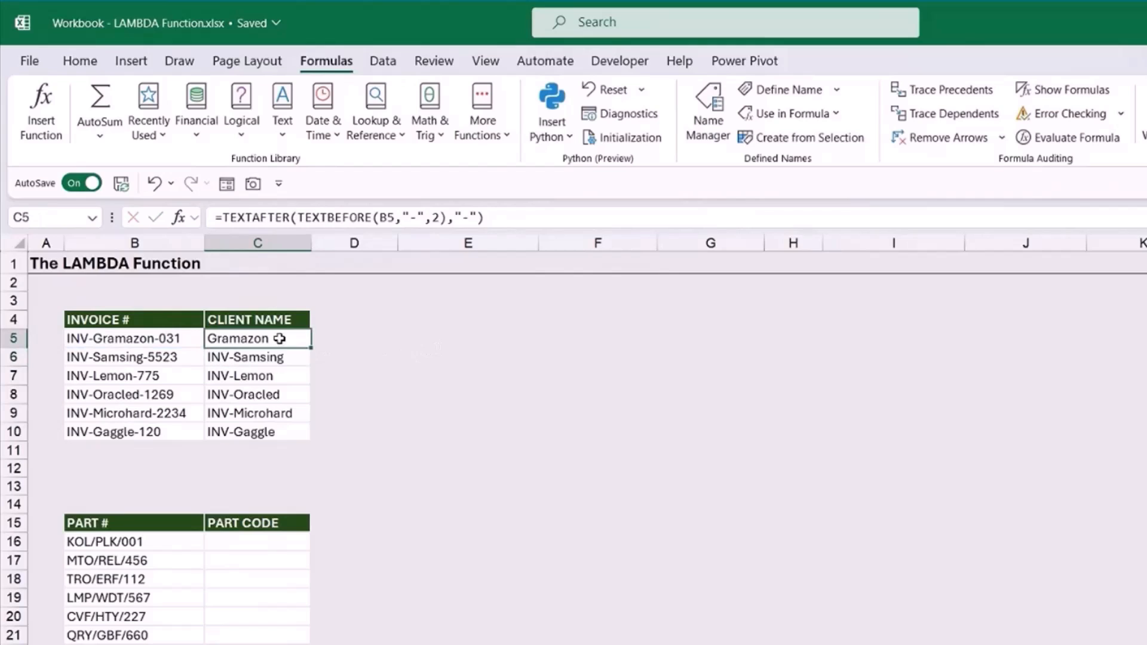
{"action": "left_click_drag", "start_coordinate": [309, 346], "coordinate": [310, 436]}
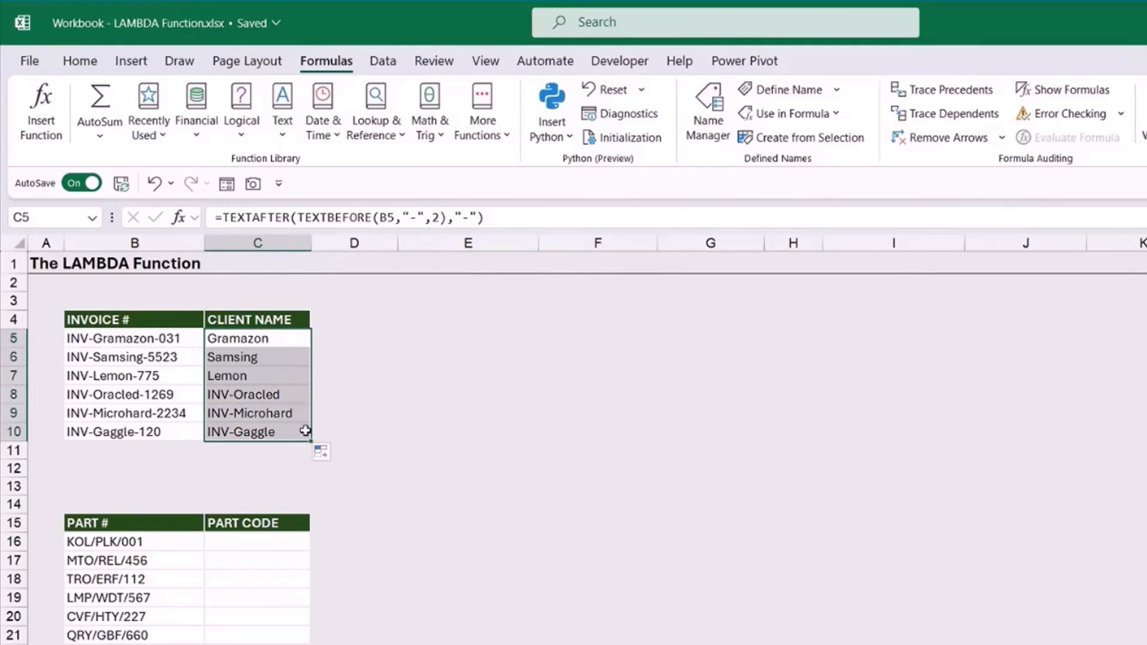
Start a LAMBDA around the C5 formula with the parameters rng and char1 ahead of the TEXTAFTER calculation
{"action": "left_click", "coordinate": [281, 340]}
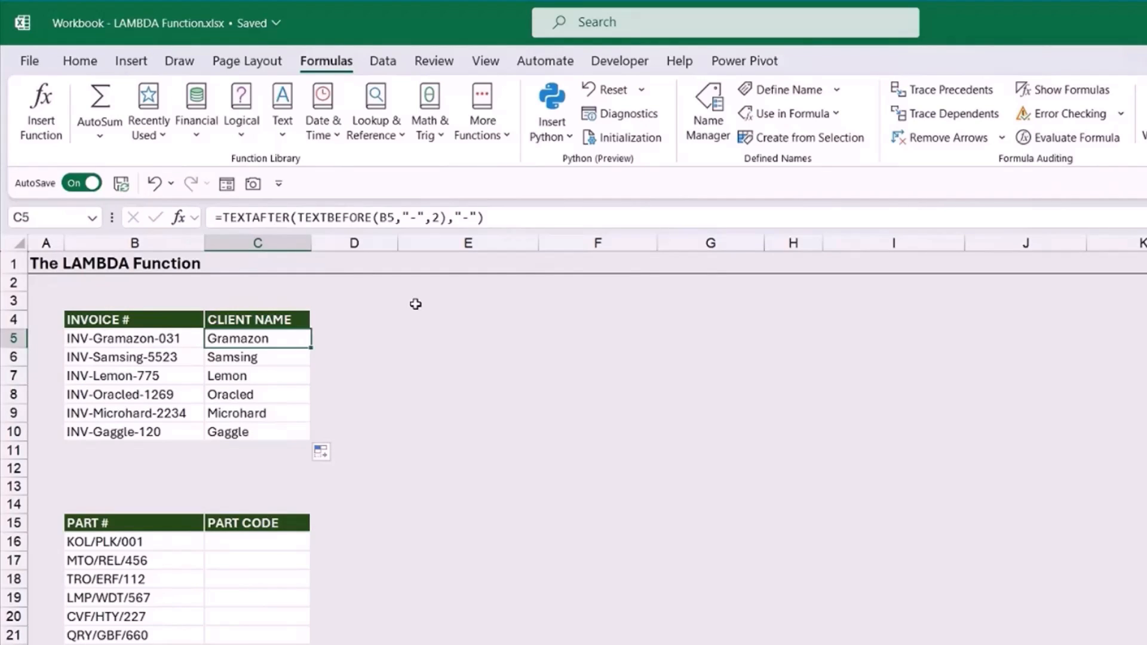
{"action": "left_click", "coordinate": [223, 218]}
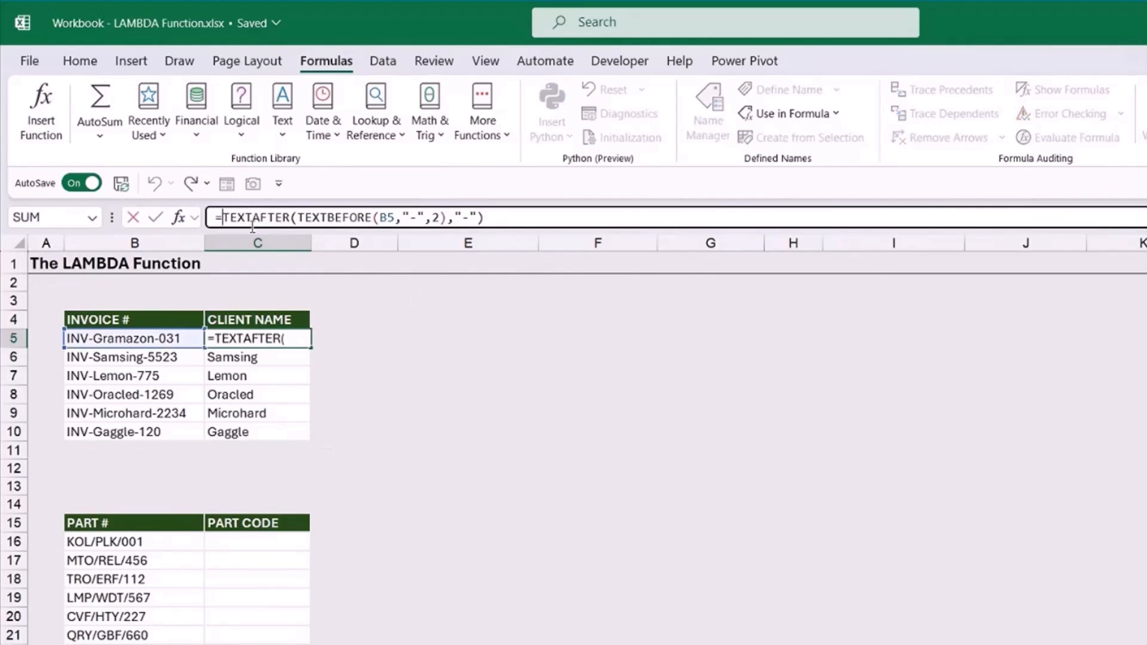
{"action": "type", "text": "LAMBDA"}
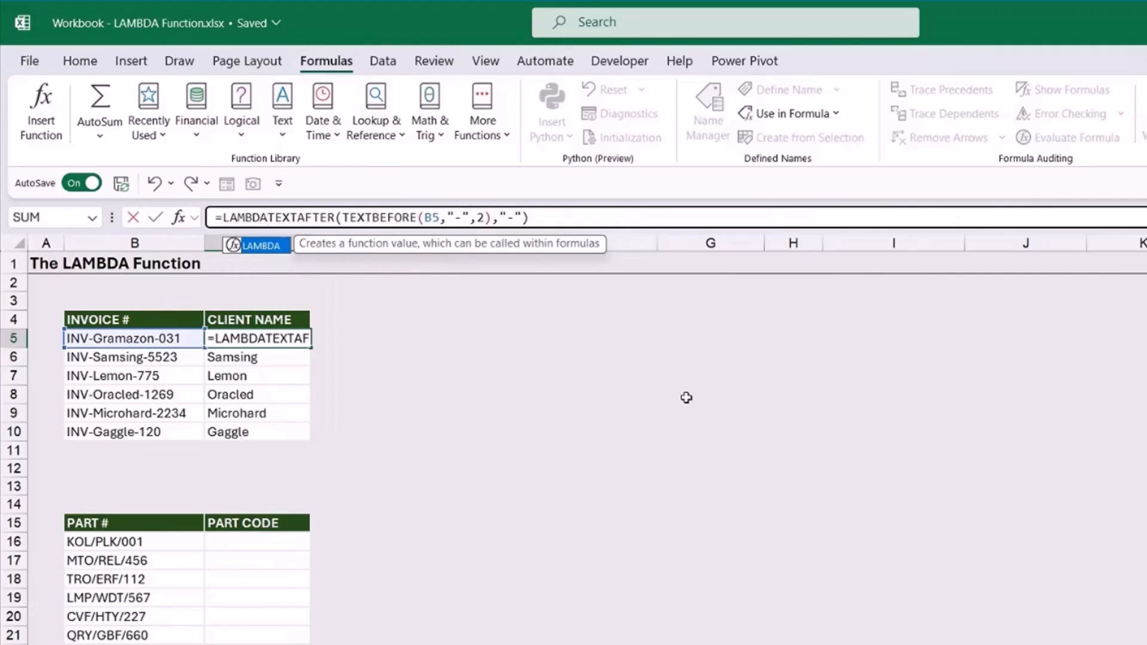
{"action": "type", "text": "("}
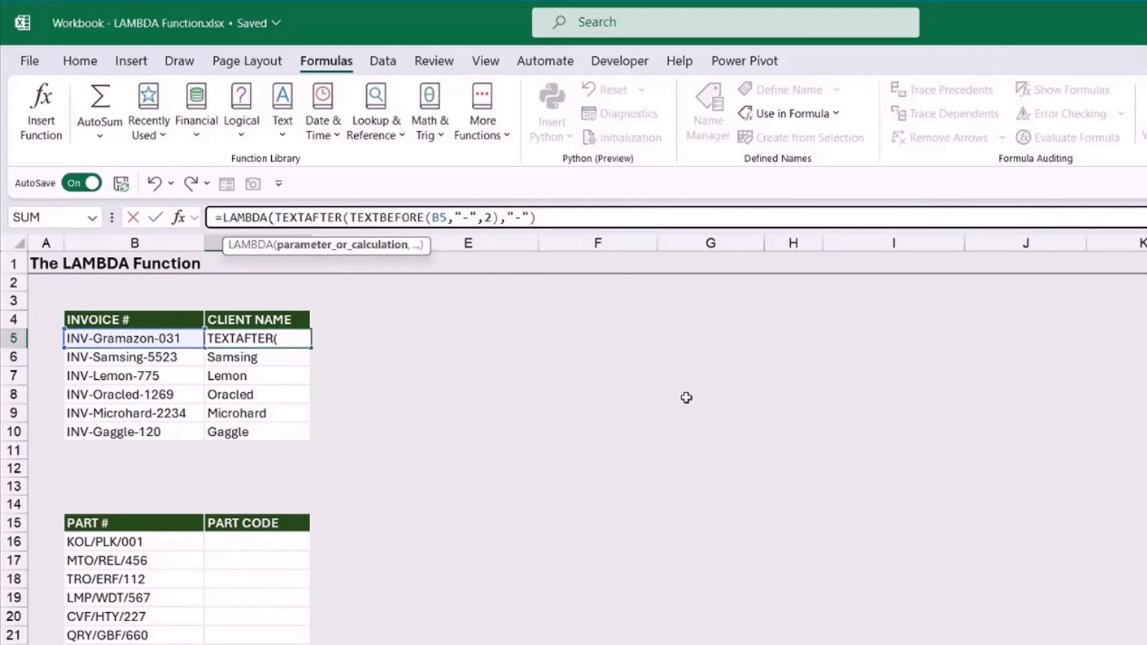
{"action": "type", "text": "rng"}
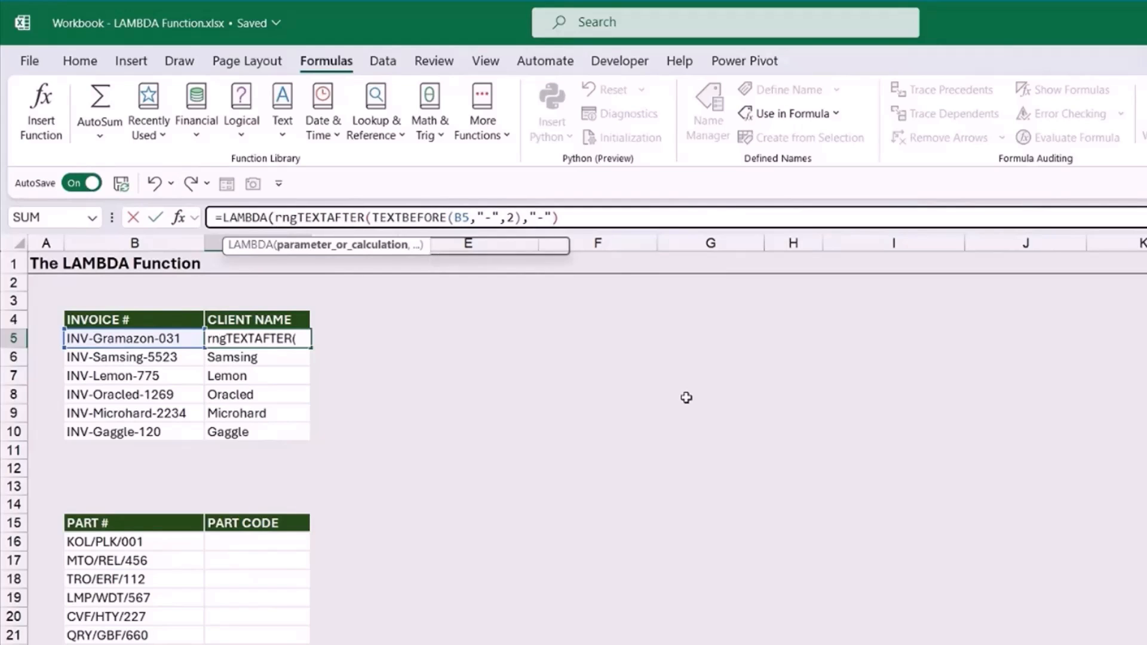
{"action": "type", "text": ",c"}
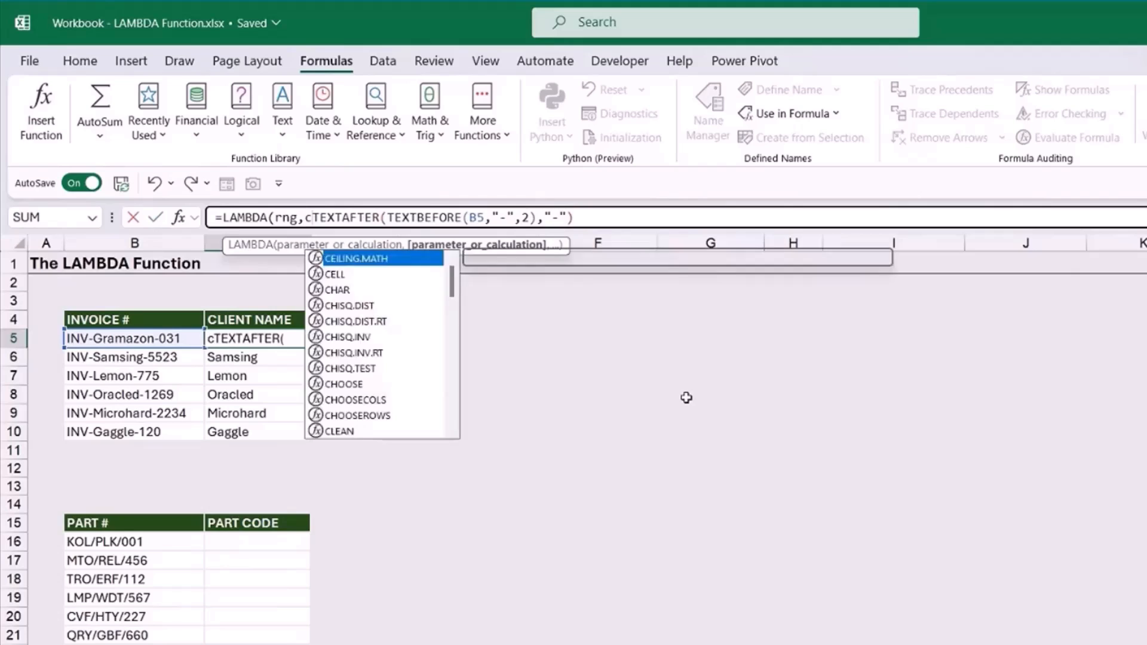
{"action": "type", "text": "har1"}
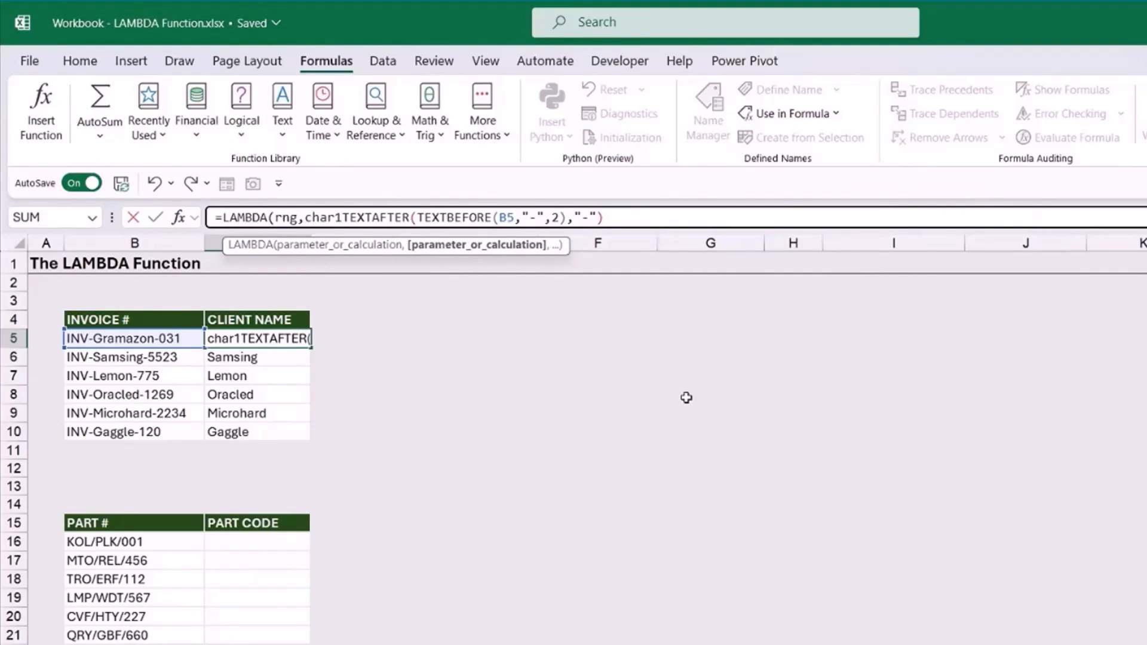
{"action": "type", "text": ","}
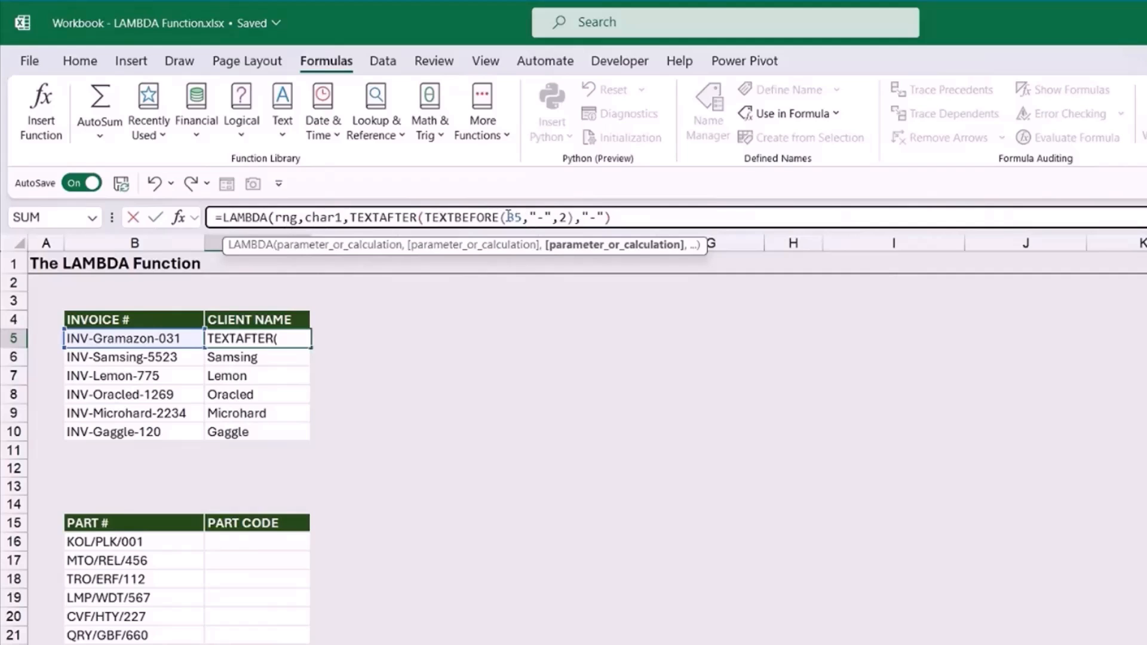
Replace B5 with rng and both "-" delimiters with char1 inside the TEXTAFTER and TEXTBEFORE calculation
{"action": "left_click_drag", "start_coordinate": [506, 217], "coordinate": [522, 217]}
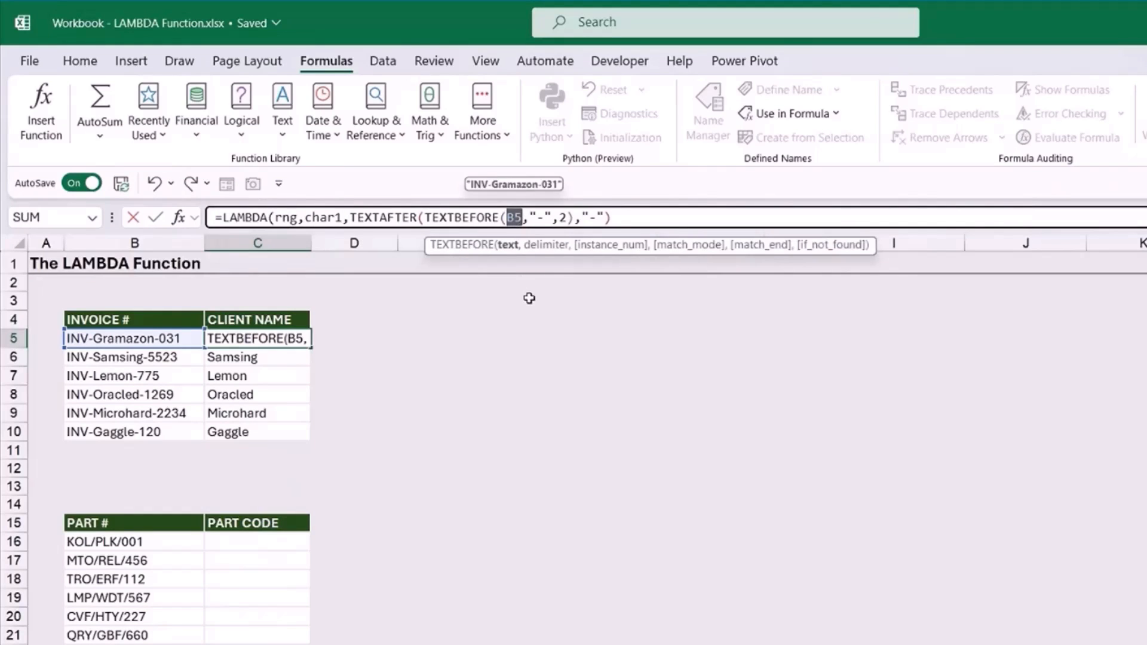
{"action": "type", "text": "rng"}
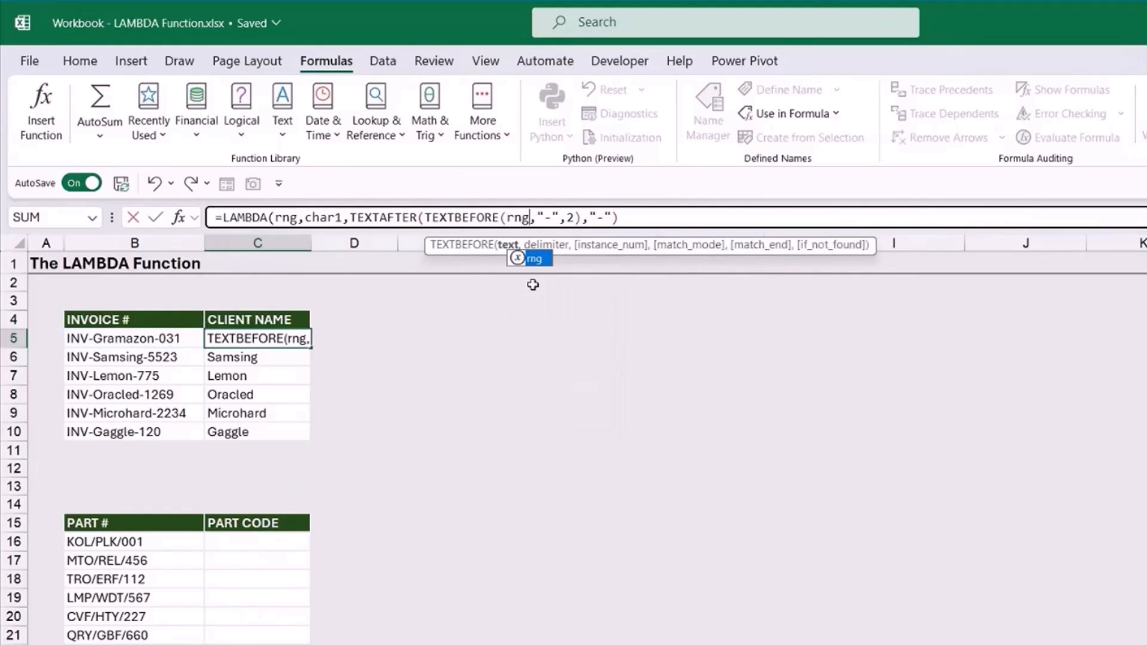
{"action": "left_click_drag", "start_coordinate": [536, 217], "coordinate": [557, 217]}
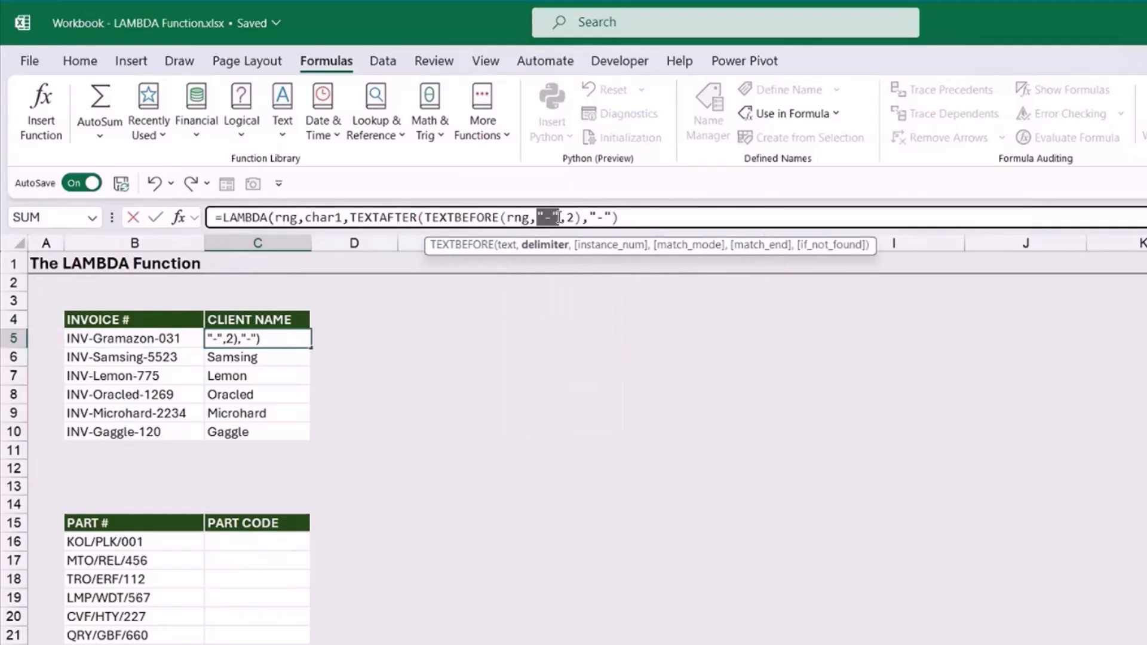
{"action": "type", "text": "char1"}
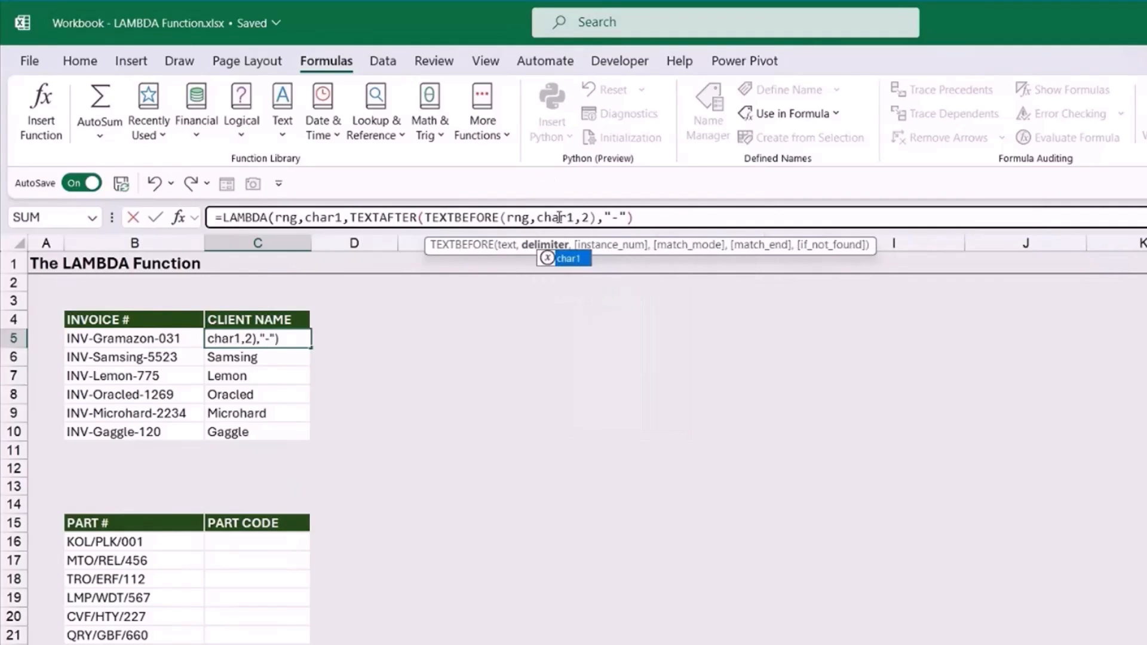
{"action": "left_click", "coordinate": [608, 217]}
{"action": "left_click_drag", "start_coordinate": [604, 217], "coordinate": [627, 217]}
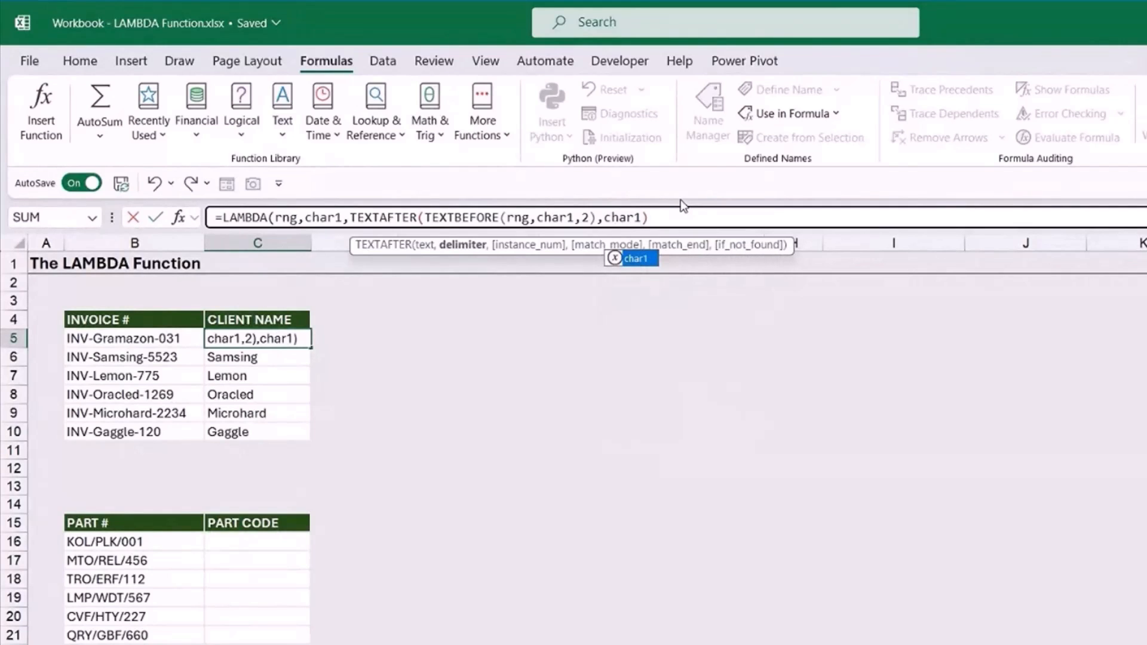
Close the C5 LAMBDA, append the call arguments (B5,"-"), and fill the formula down the Client Name column to C10
{"action": "left_click", "coordinate": [672, 219]}
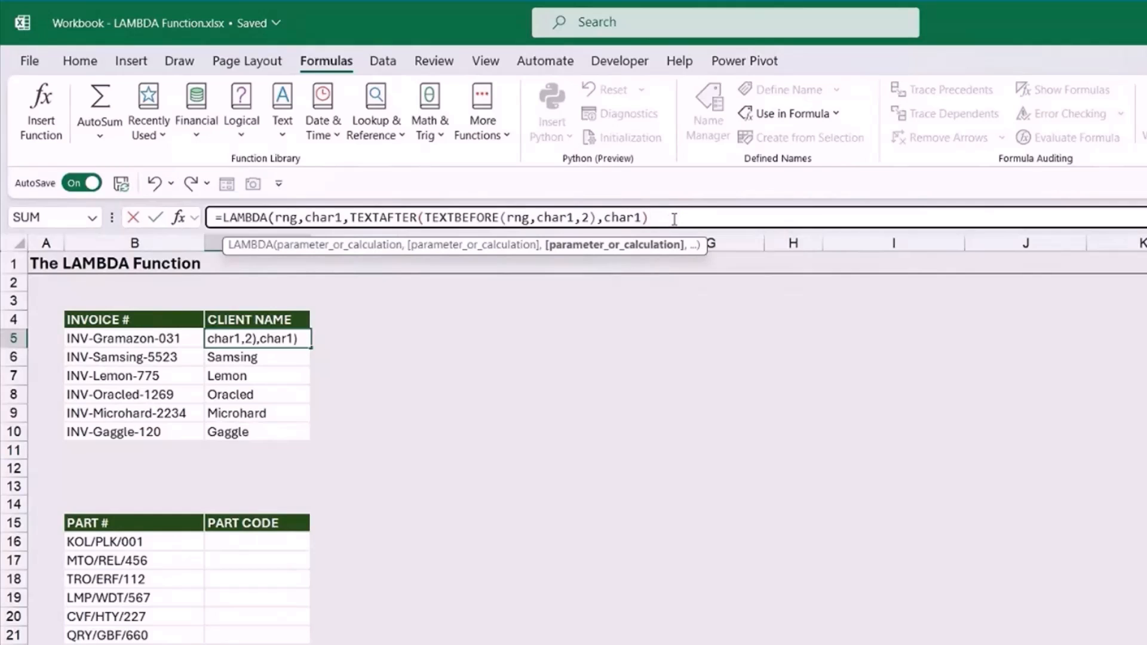
{"action": "type", "text": ")"}
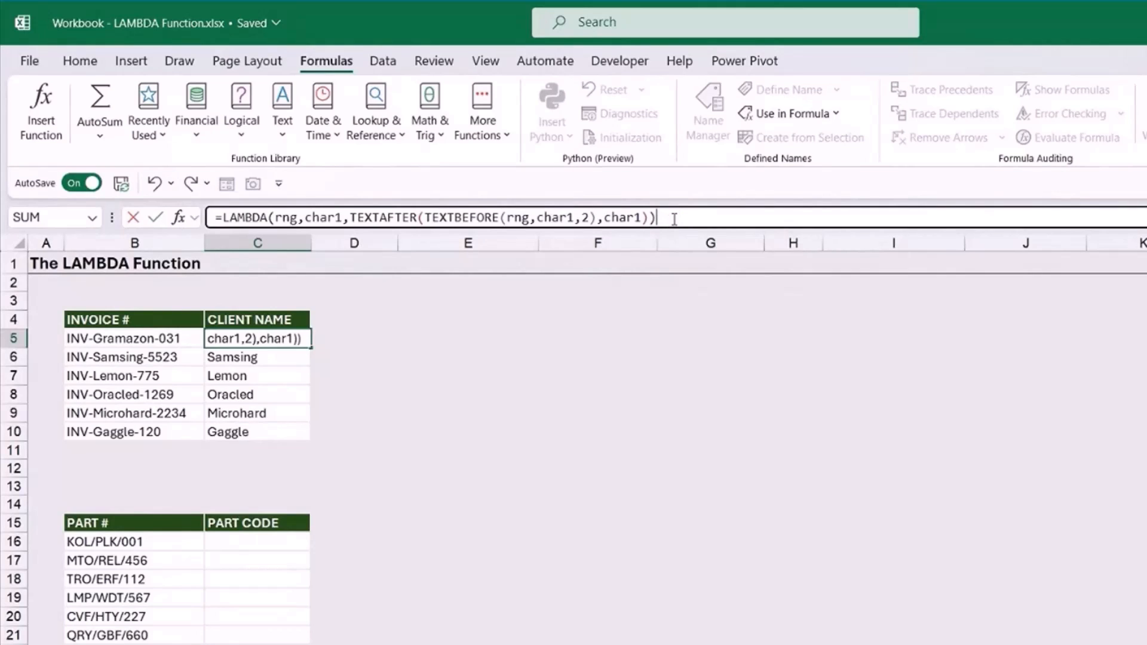
{"action": "type", "text": "("}
{"action": "left_click", "coordinate": [117, 339]}
{"action": "type", "text": ","}
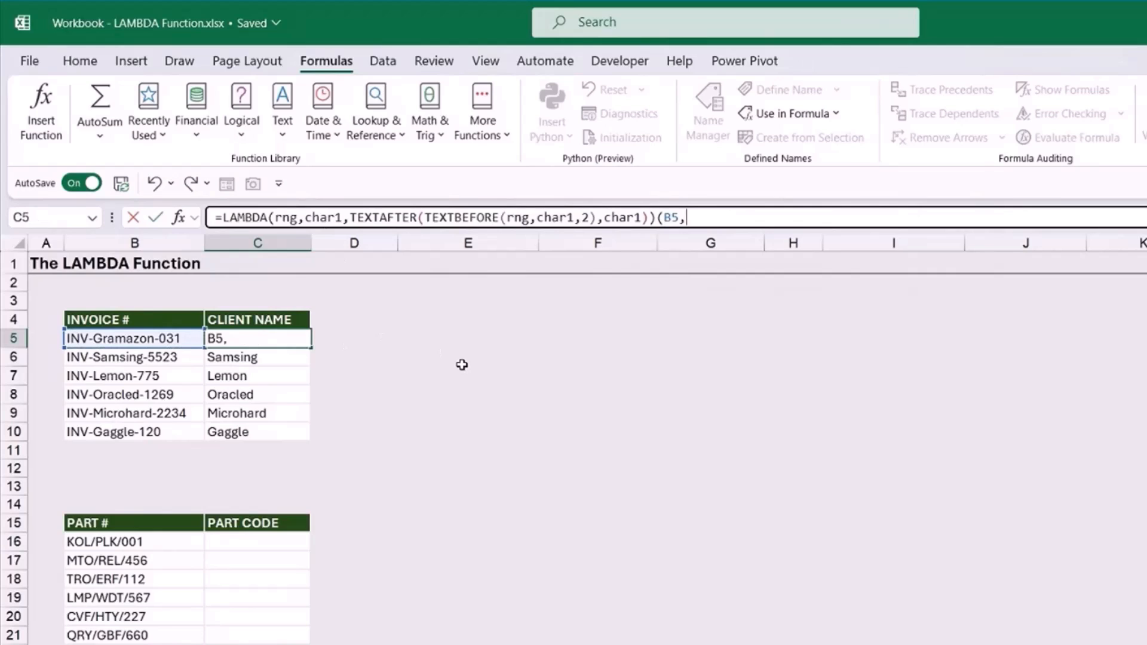
{"action": "type", "text": "\"-\")"}
{"action": "key", "text": "Return"}
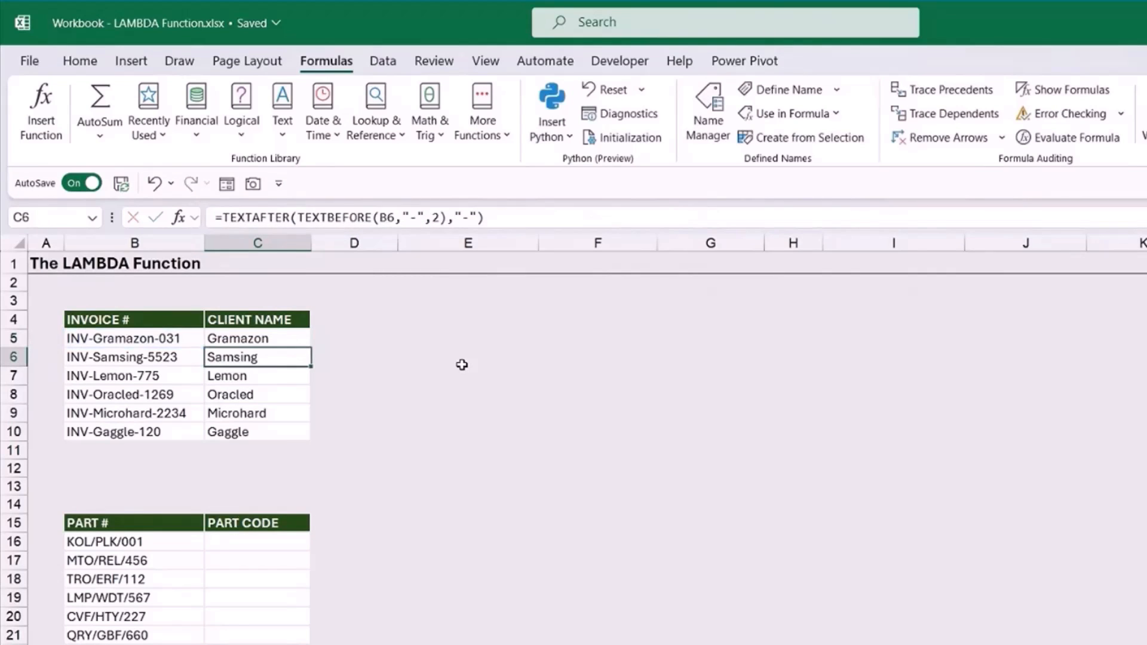
{"action": "left_click", "coordinate": [296, 338]}
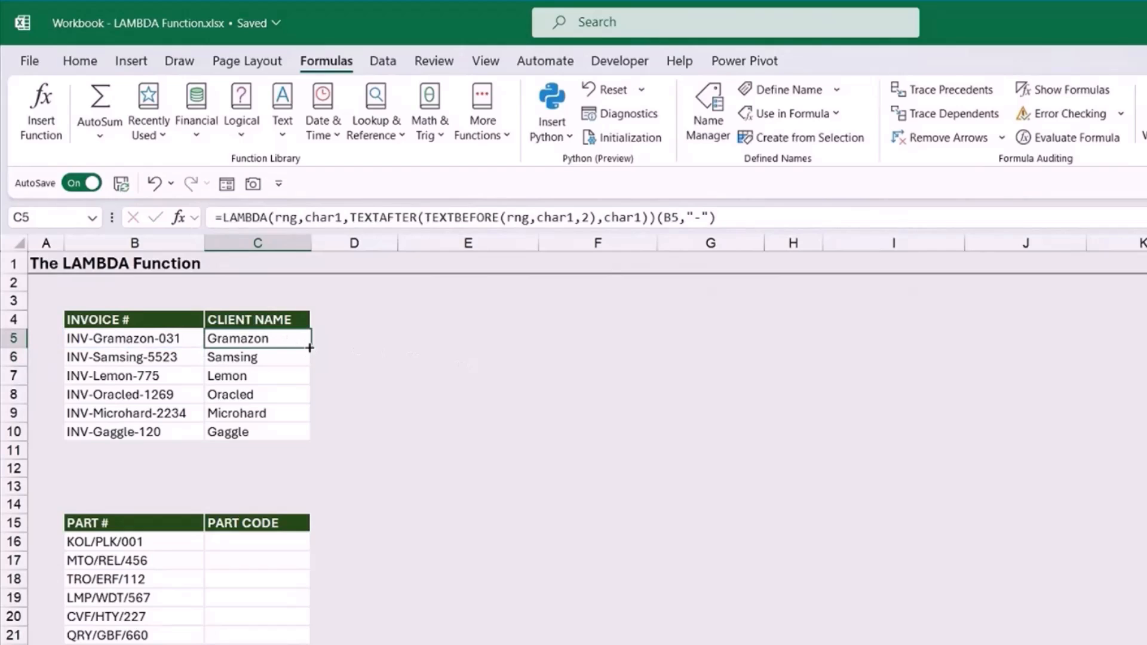
{"action": "left_click_drag", "start_coordinate": [310, 348], "coordinate": [308, 440]}
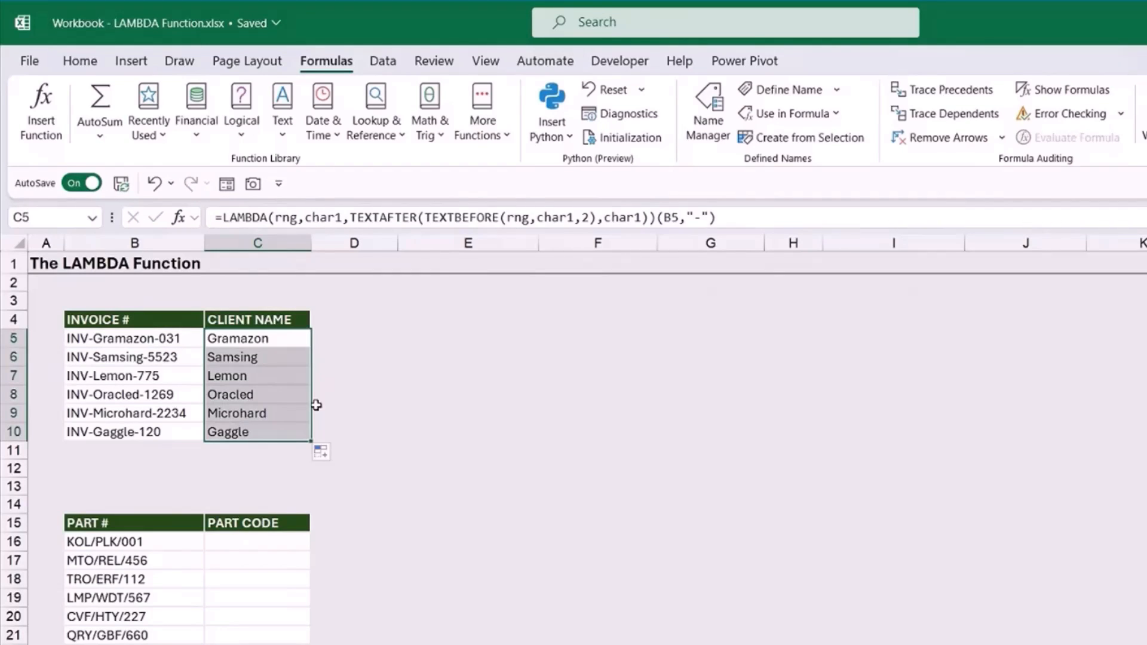
Copy the LAMBDA definition from the C5 formula, leaving out the trailing (B5,"-") arguments
{"action": "left_click", "coordinate": [262, 338]}
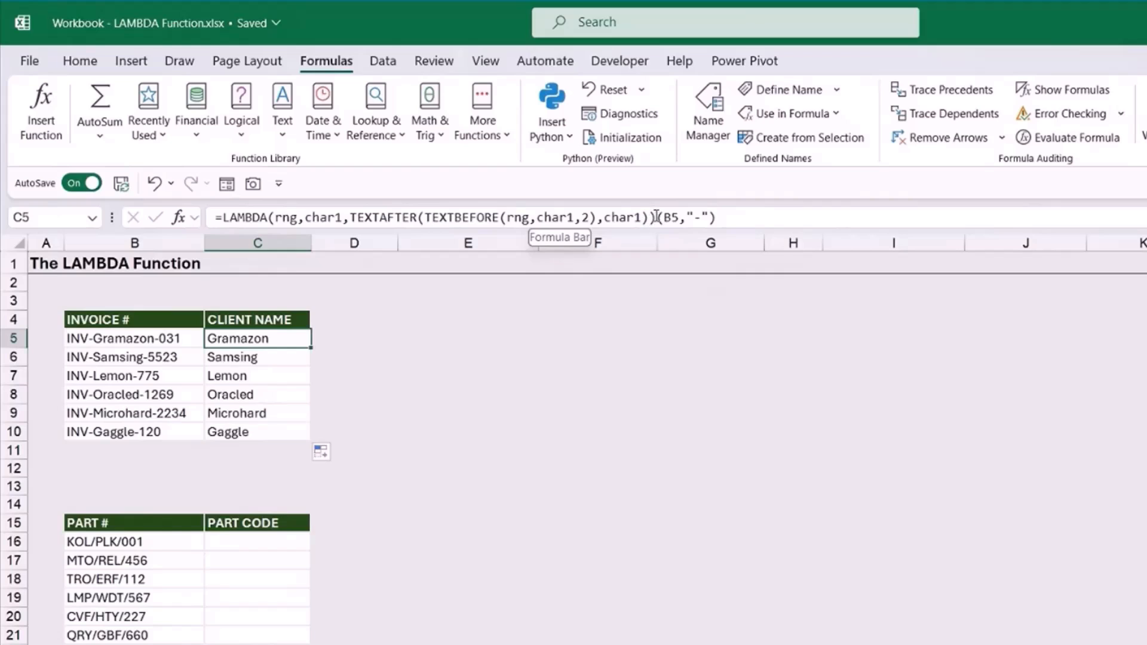
{"action": "left_click_drag", "start_coordinate": [655, 217], "coordinate": [199, 221]}
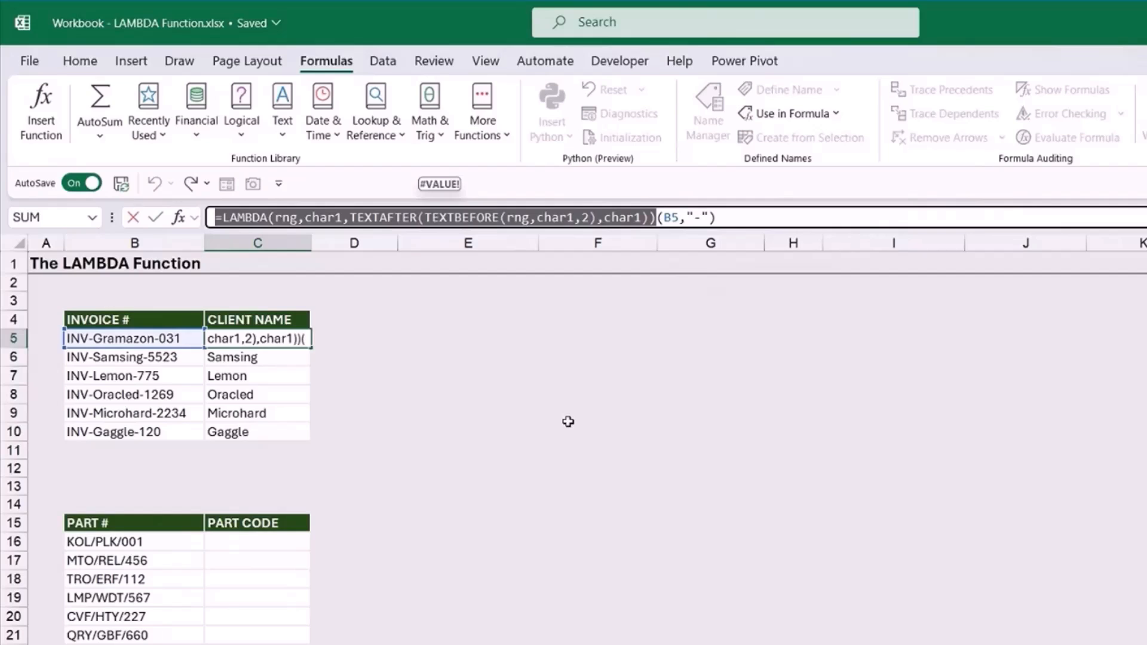
{"action": "key", "text": "ctrl+c"}
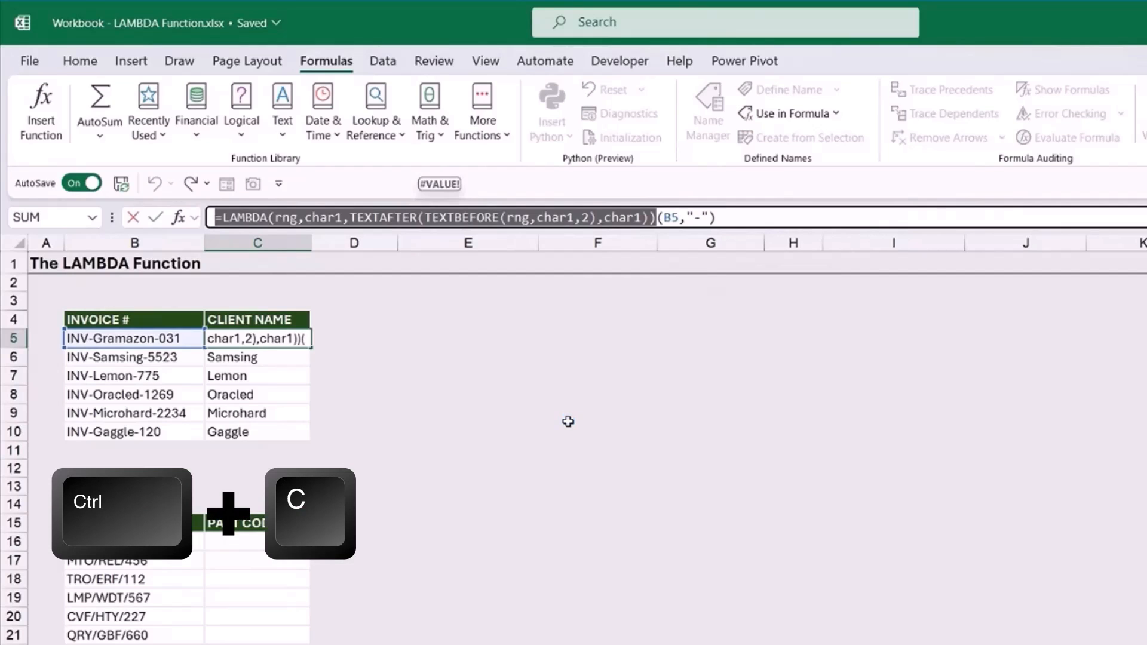
{"action": "key", "text": "Escape"}
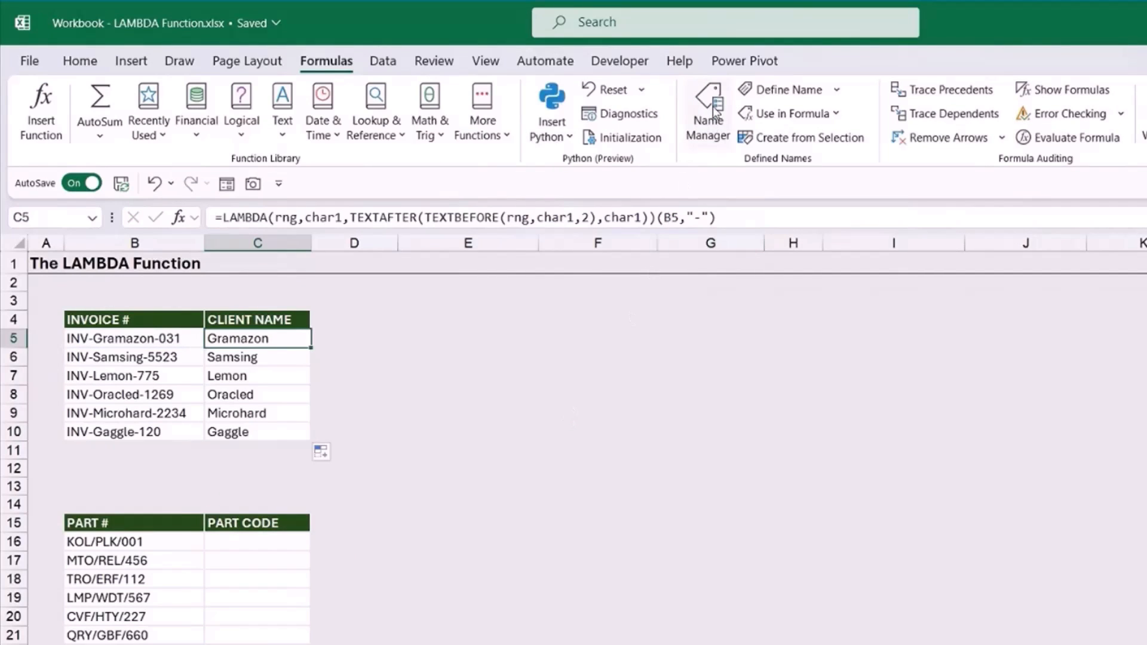
Define a workbook-scoped name TEXTMID that refers to the copied LAMBDA formula
{"action": "left_click", "coordinate": [714, 111]}
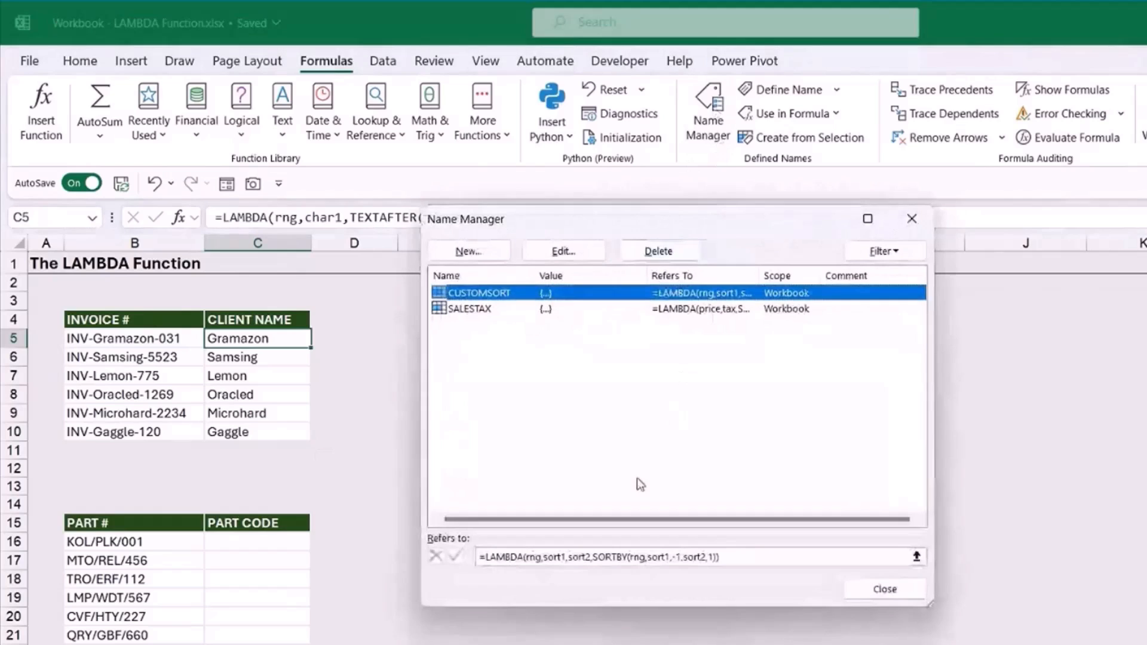
{"action": "left_click", "coordinate": [479, 264]}
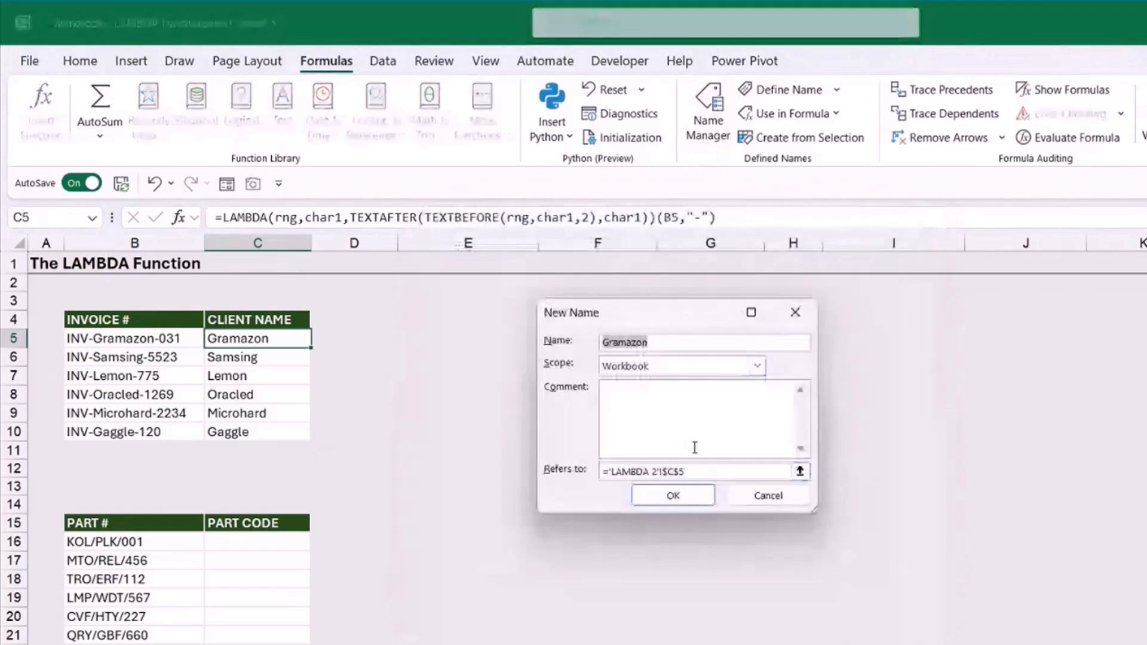
{"action": "left_click", "coordinate": [697, 472]}
{"action": "left_click_drag", "start_coordinate": [696, 473], "coordinate": [573, 474]}
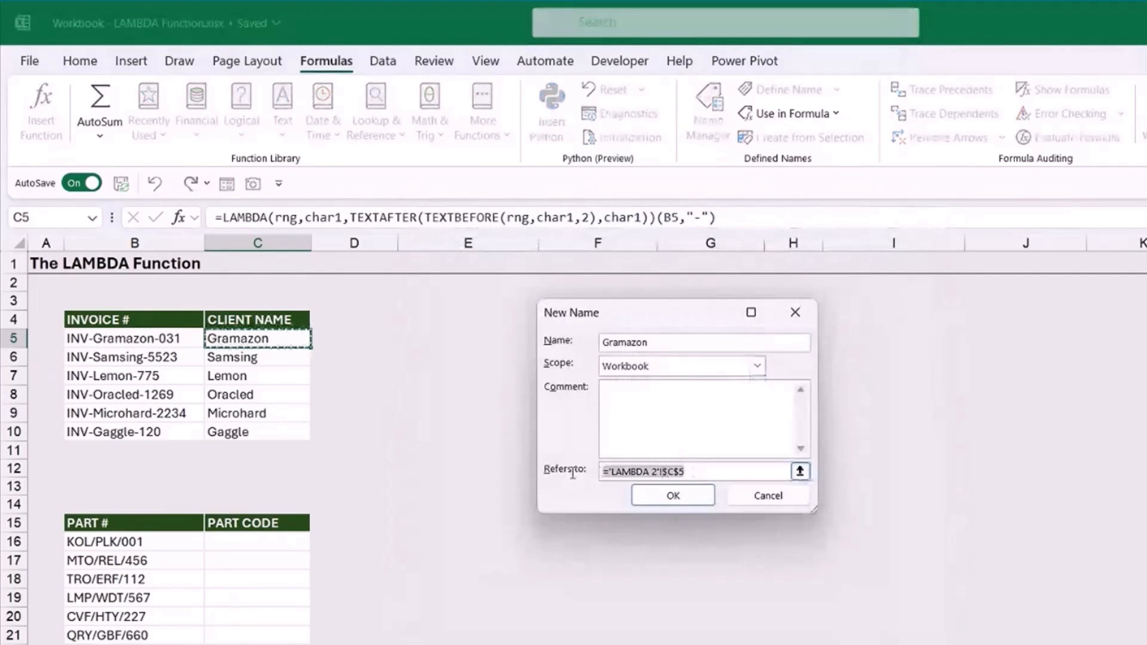
{"action": "key", "text": "ctrl+v"}
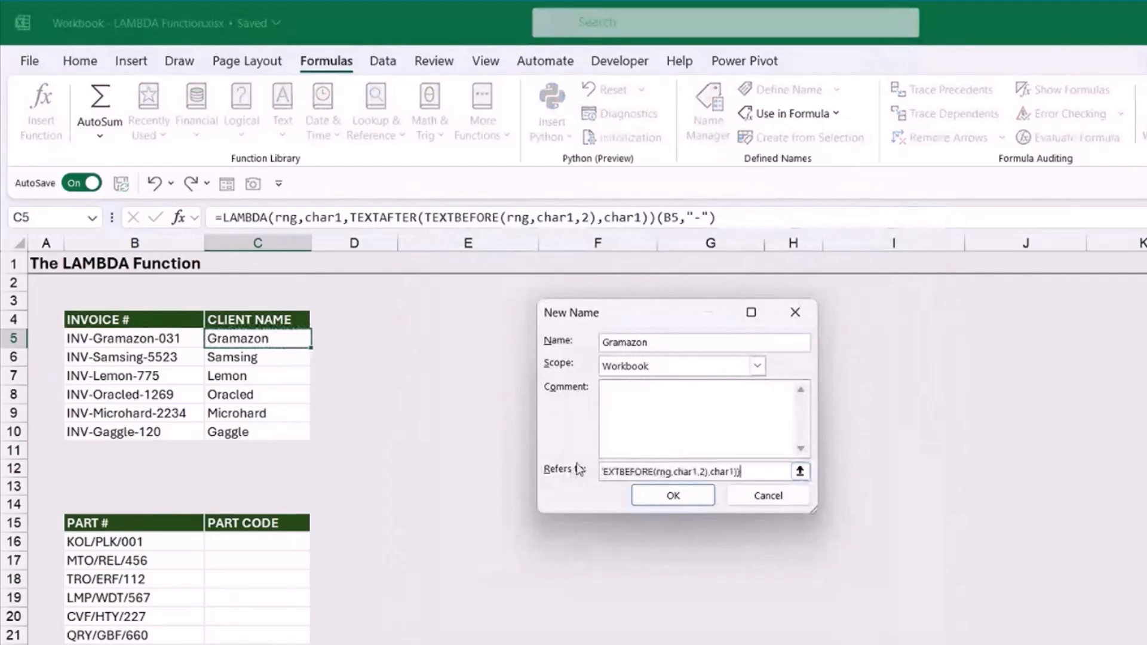
{"action": "double_click", "coordinate": [621, 341]}
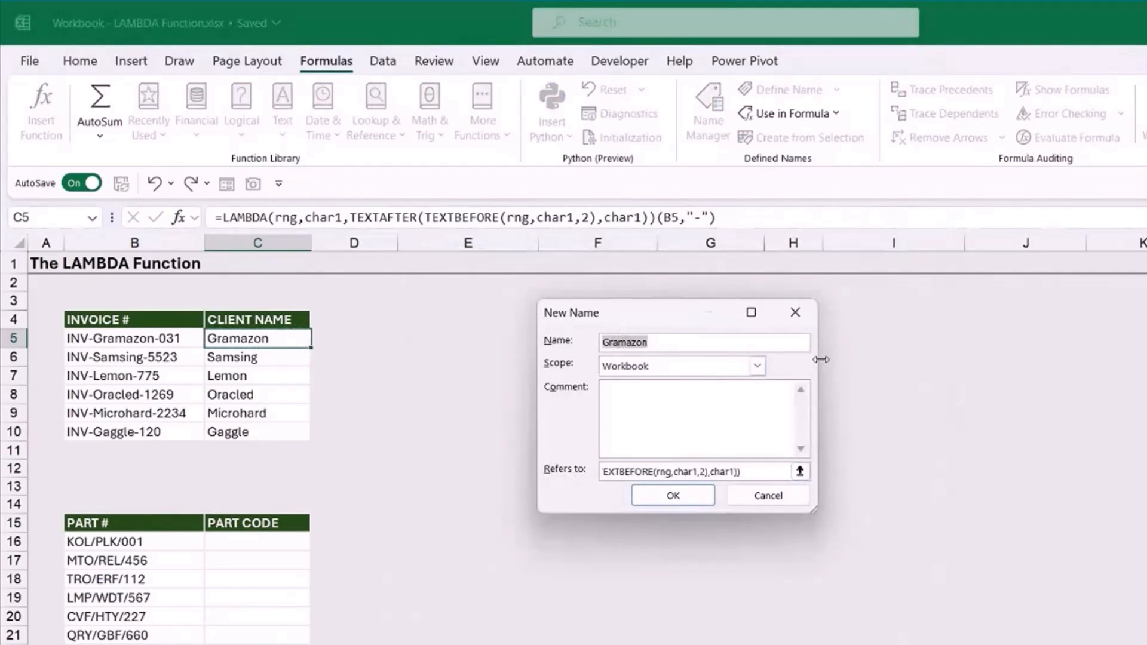
{"action": "type", "text": "TEXTM"}
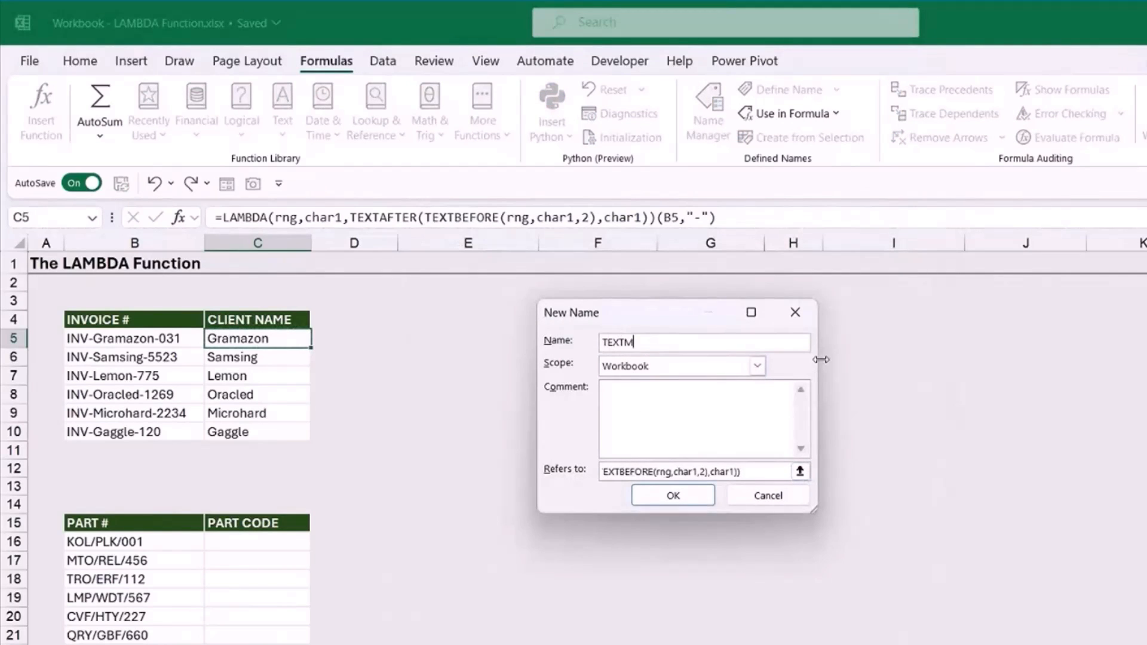
{"action": "type", "text": "ID"}
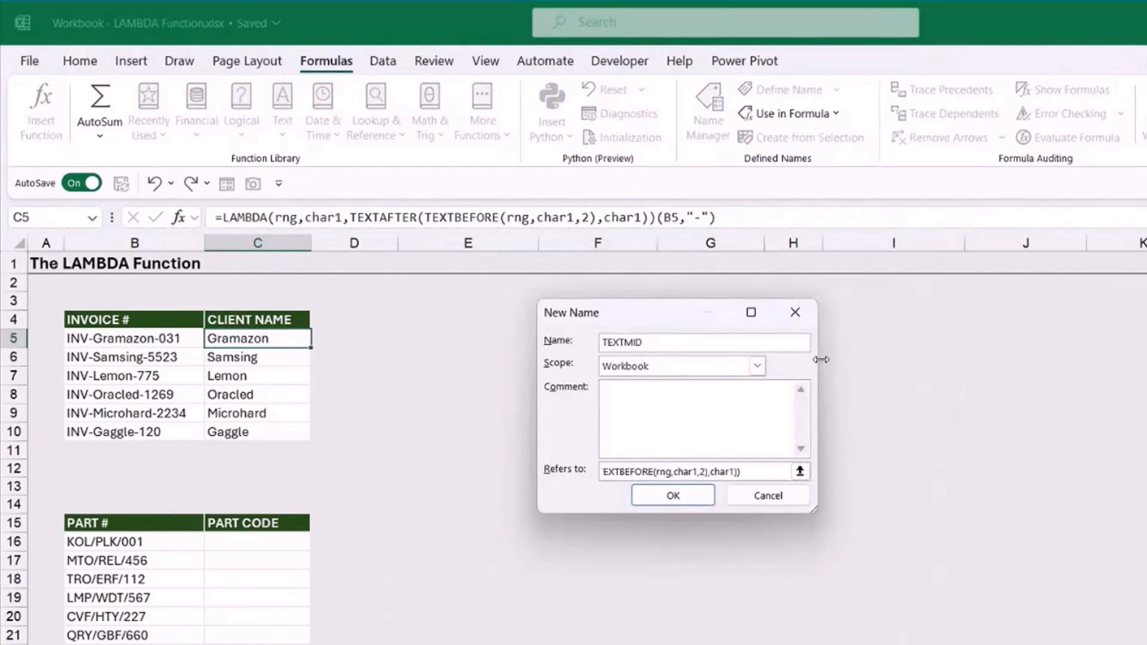
{"action": "left_click", "coordinate": [684, 496]}
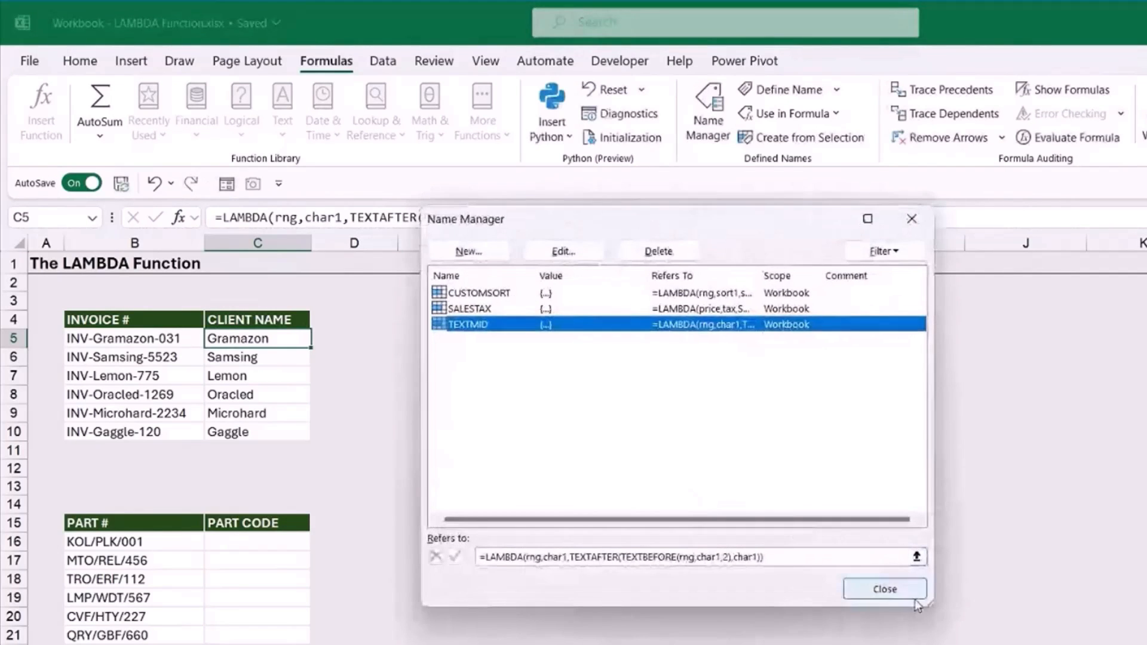
{"action": "left_click", "coordinate": [882, 586]}
{"action": "left_click", "coordinate": [404, 433]}
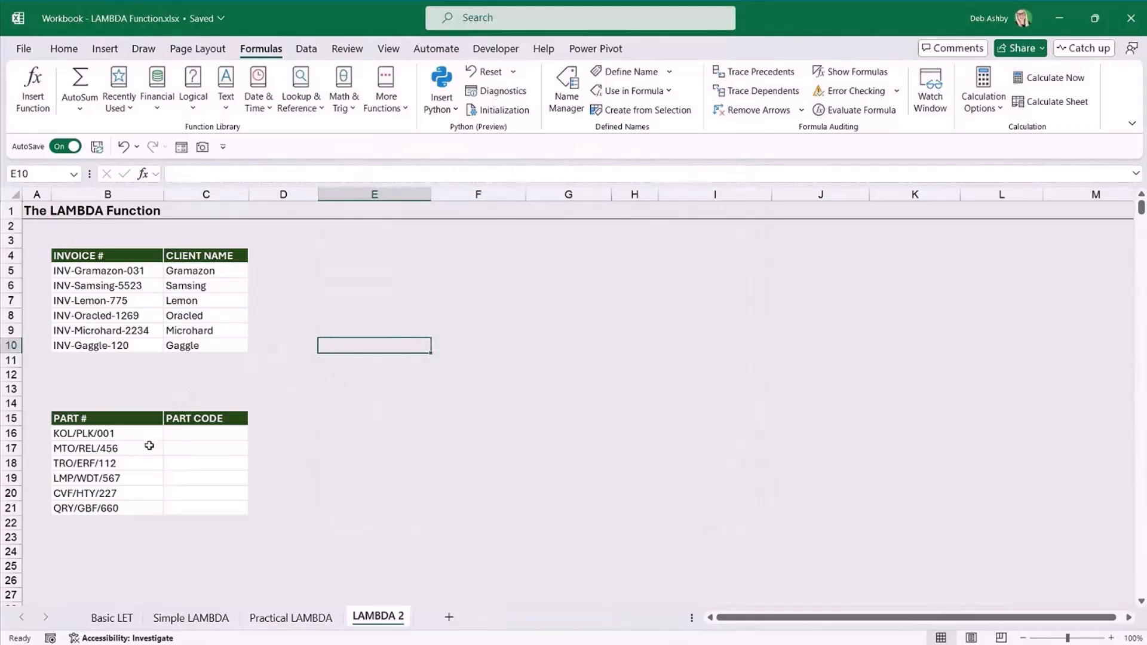
{"action": "left_click_drag", "start_coordinate": [77, 424], "coordinate": [203, 508]}
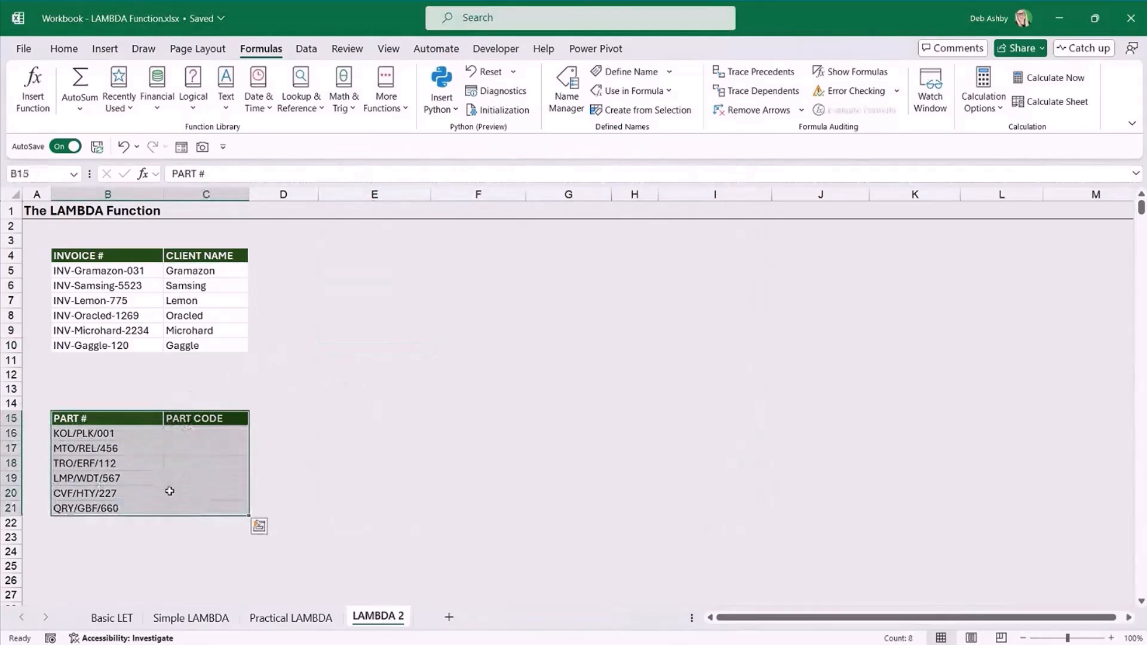
{"action": "left_click", "coordinate": [90, 447]}
{"action": "left_click", "coordinate": [87, 434]}
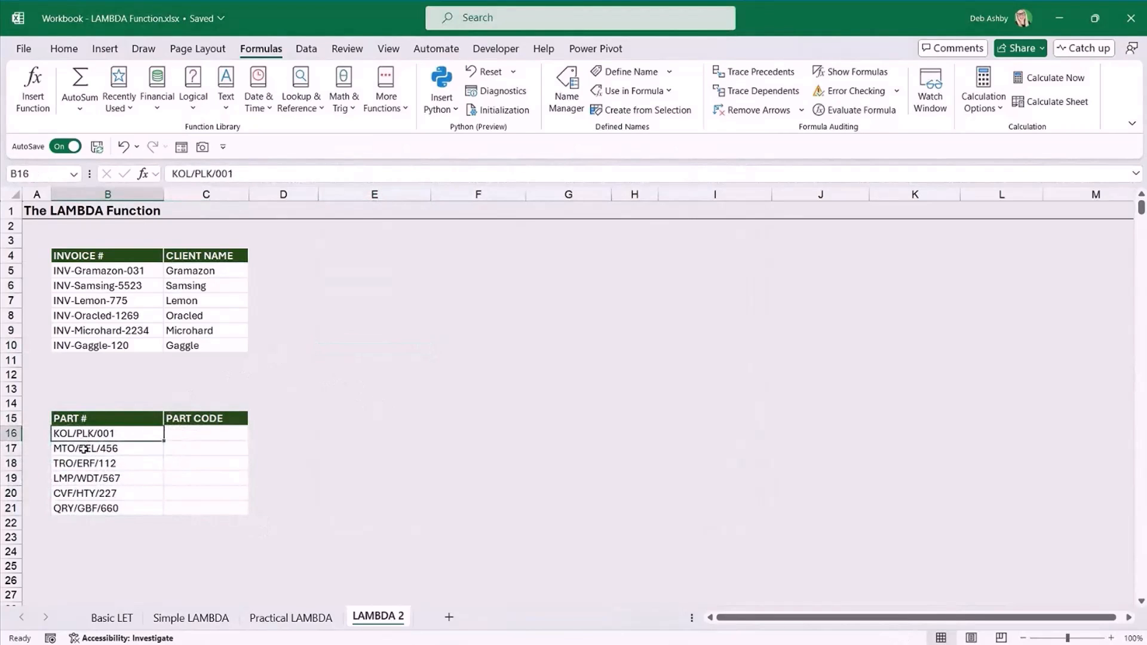
{"action": "left_click", "coordinate": [88, 449]}
{"action": "left_click", "coordinate": [87, 435]}
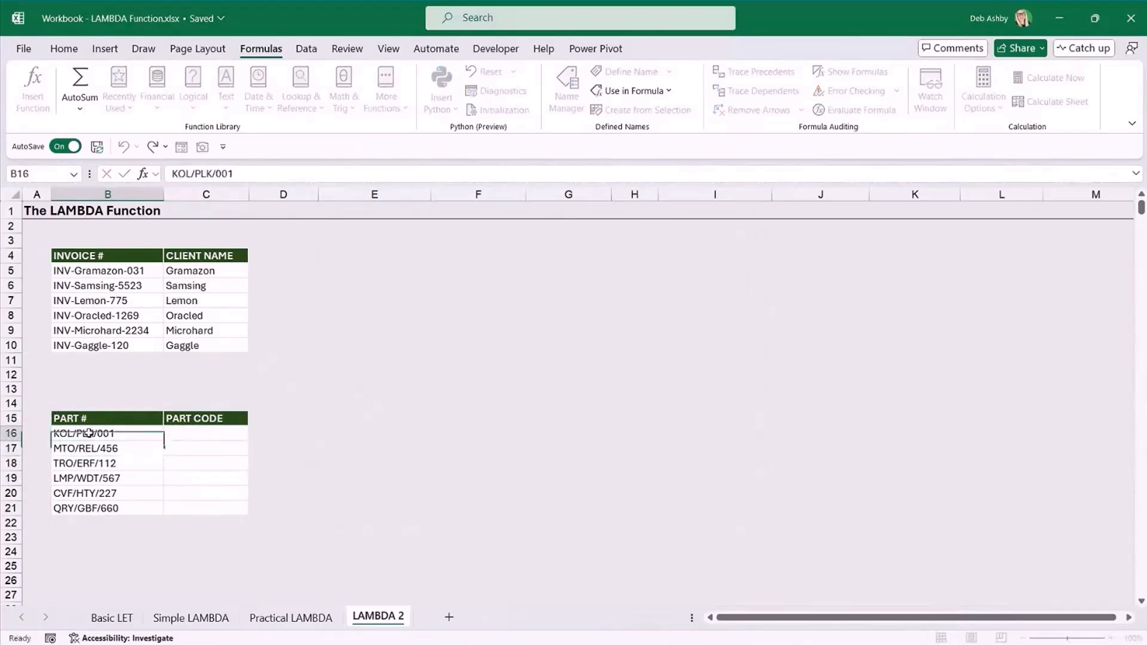
Enter =TEXTMID(B16,"/") in C16 to extract the middle part code from the first part number
{"action": "left_click", "coordinate": [199, 435]}
{"action": "type", "text": "=TEXT"}
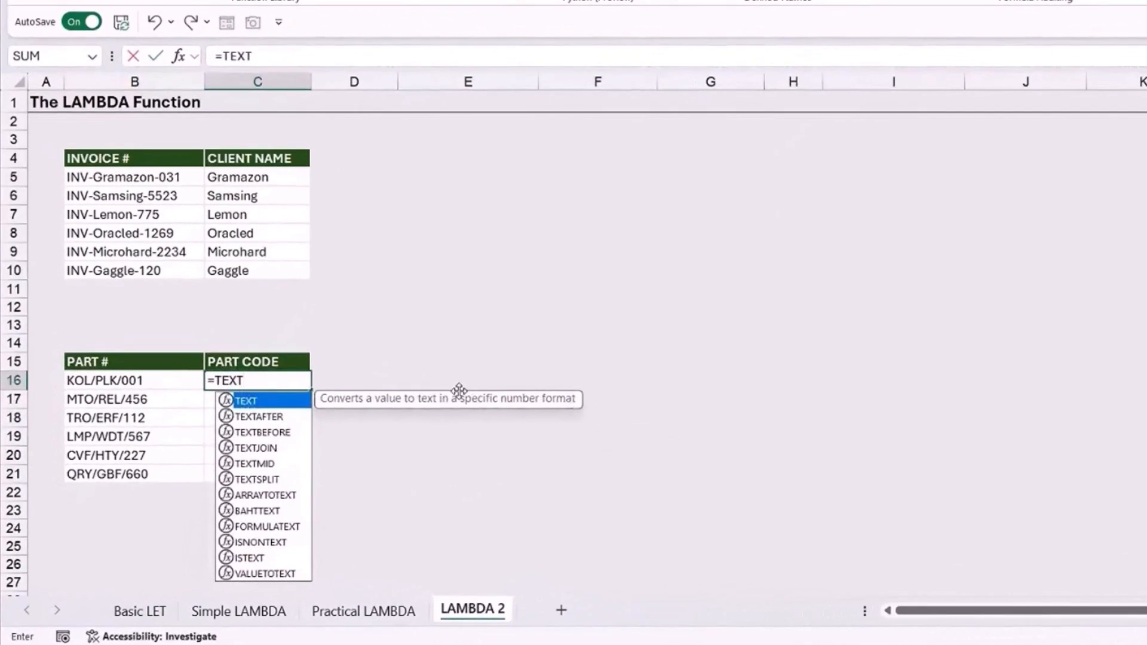
{"action": "key", "text": "Down"}
{"action": "key", "text": "Down"}
{"action": "key", "text": "Down"}
{"action": "key", "text": "Down"}
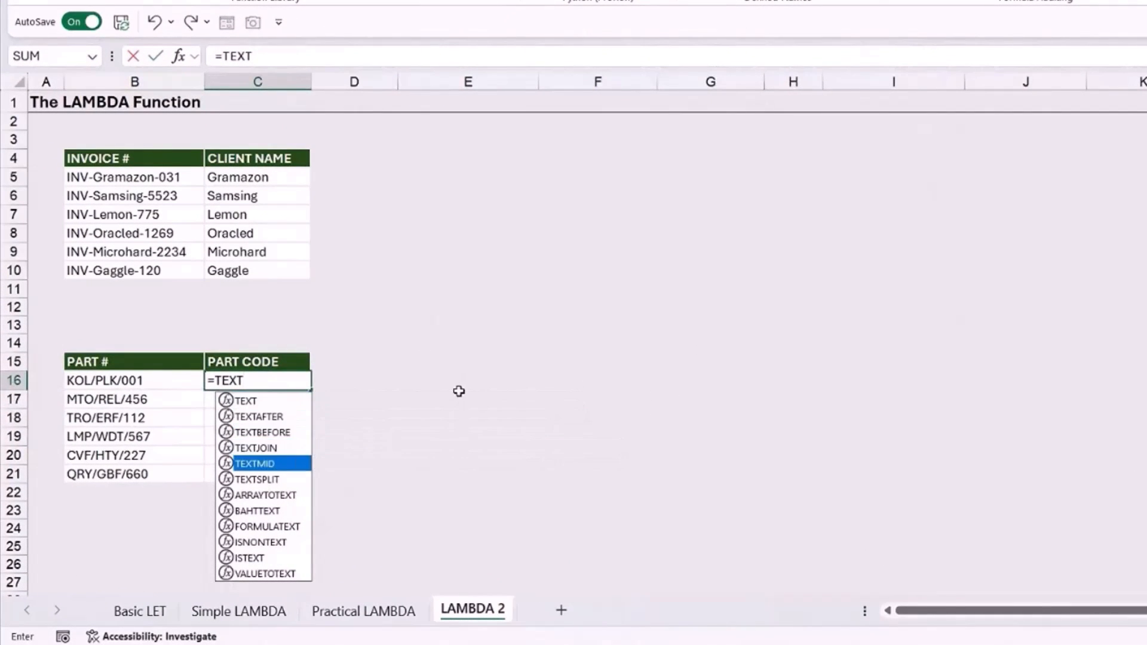
{"action": "key", "text": "Tab"}
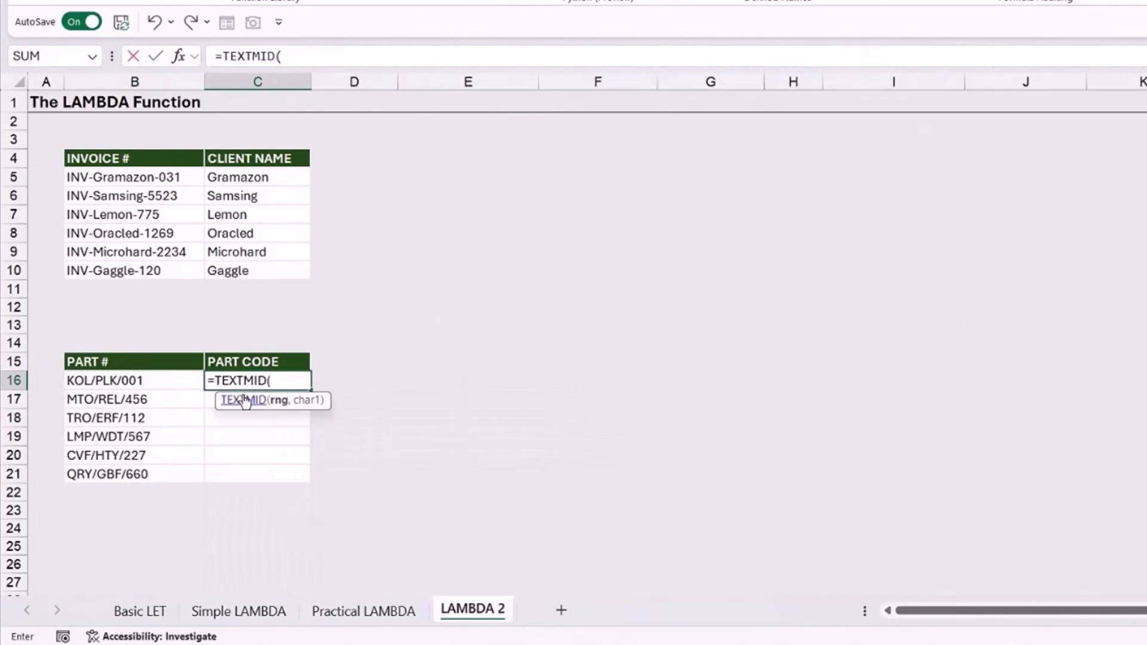
{"action": "left_click", "coordinate": [168, 378]}
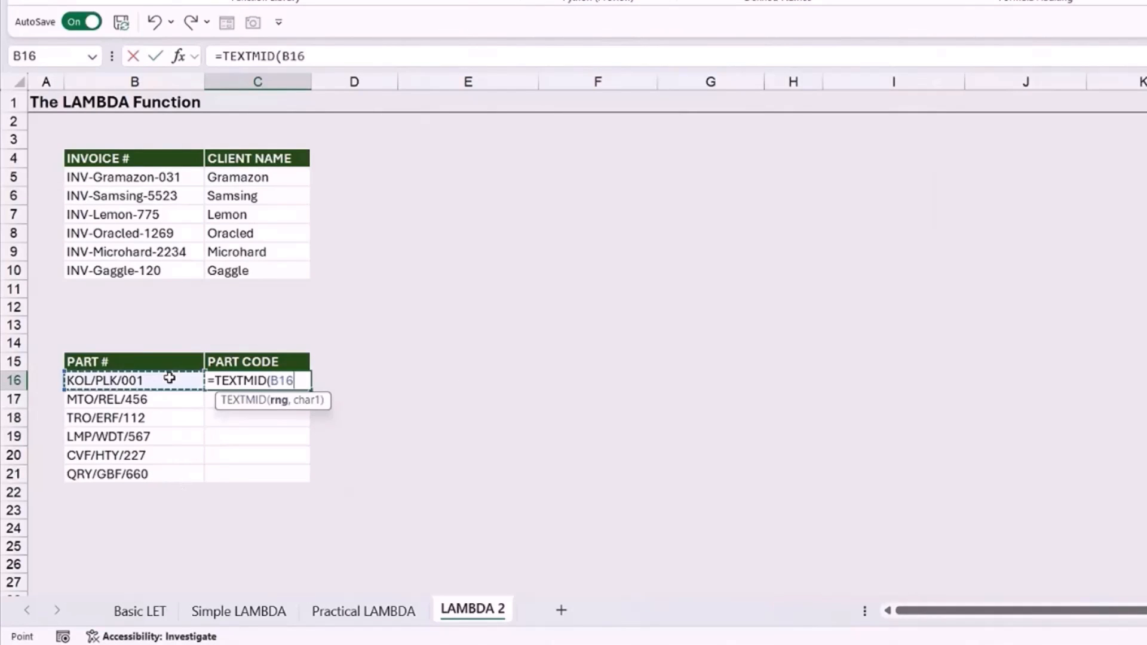
{"action": "type", "text": ","}
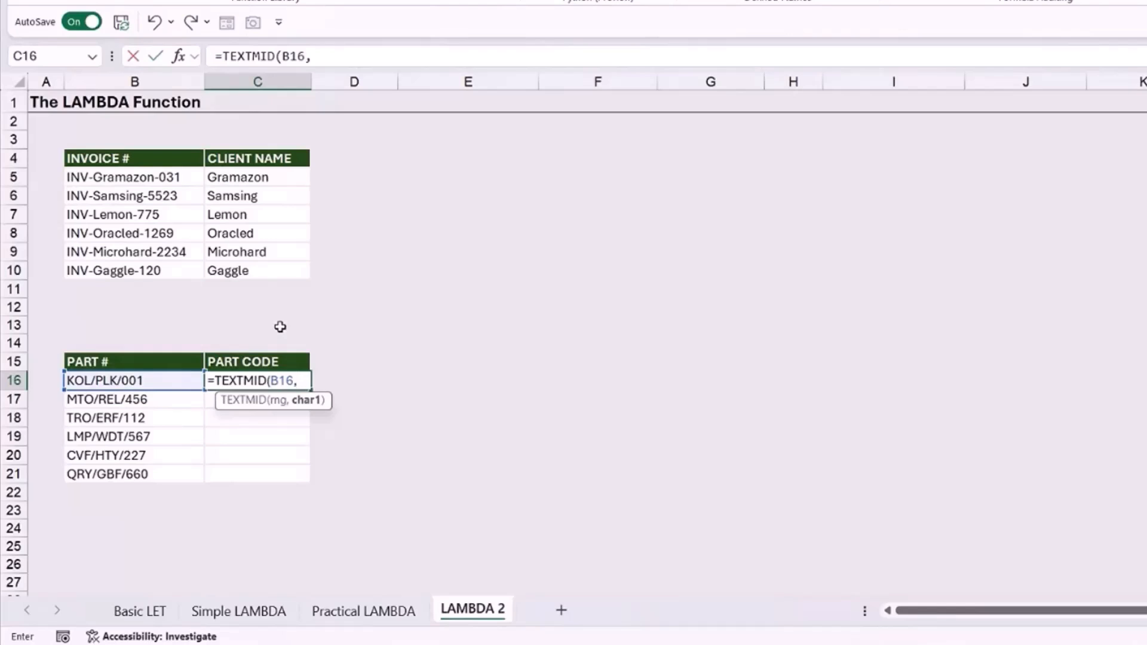
{"action": "type", "text": "\"/\")"}
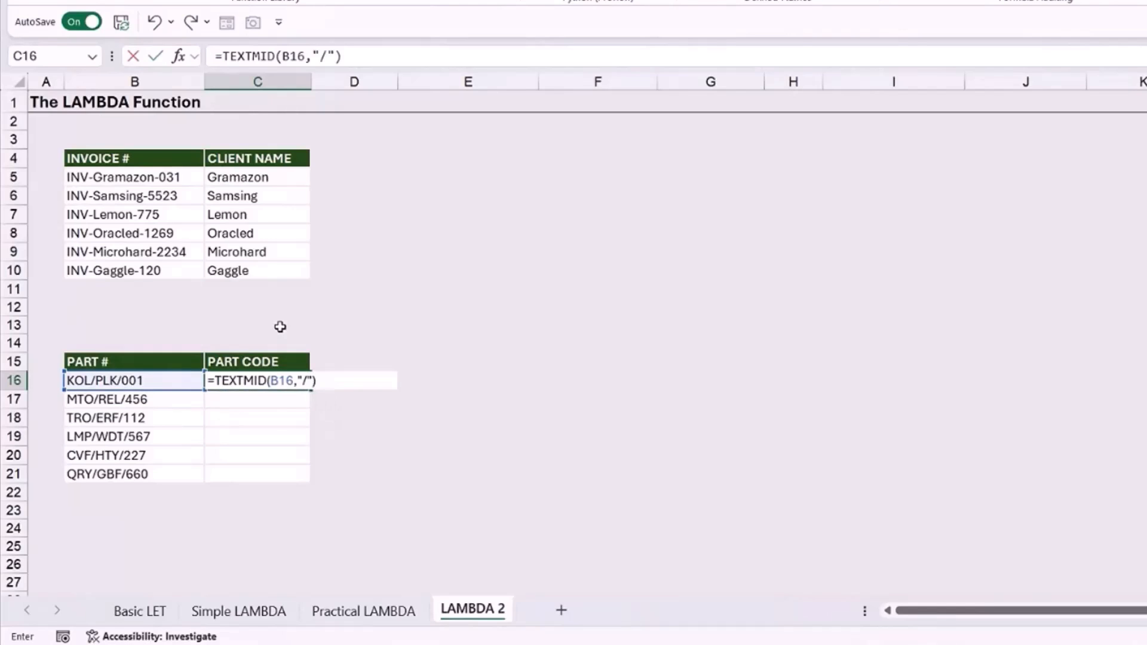
{"action": "key", "text": "Return"}
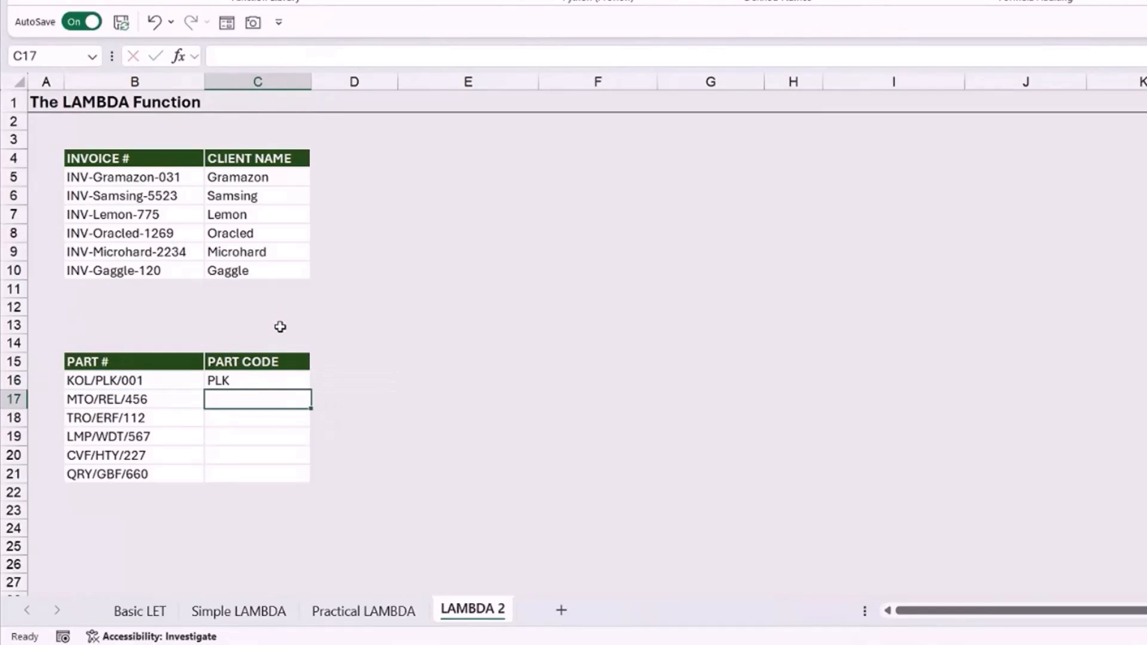
Fill the C16 TEXTMID formula down the Part Code column to C21
{"action": "left_click", "coordinate": [120, 381]}
{"action": "left_click", "coordinate": [269, 381]}
{"action": "left_click_drag", "start_coordinate": [312, 391], "coordinate": [311, 484]}
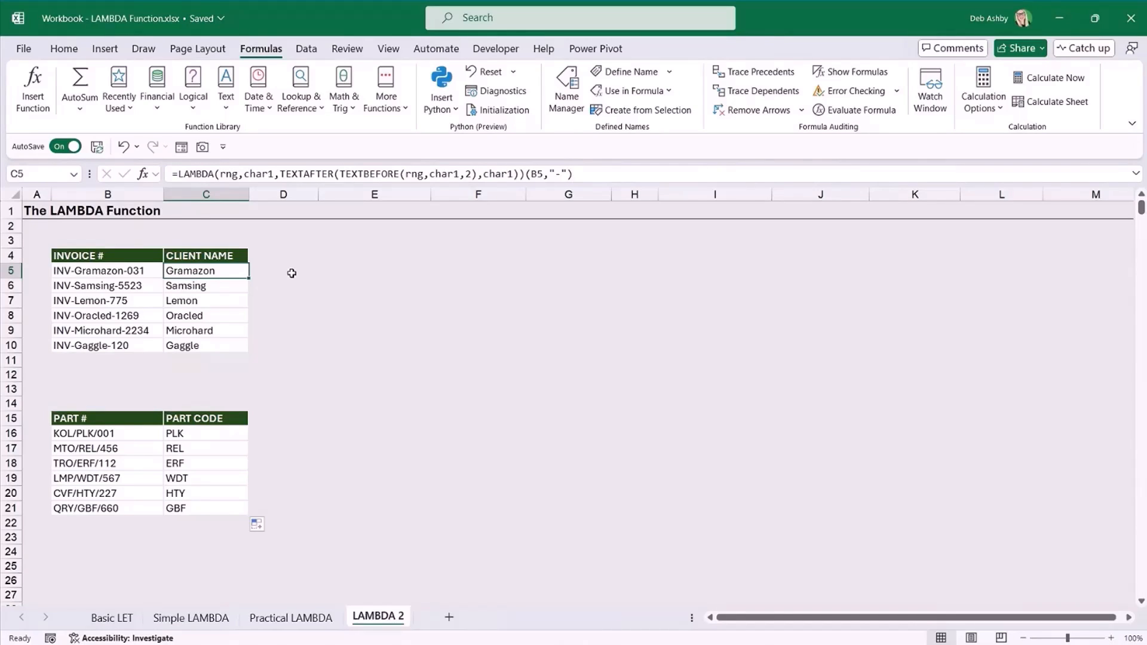
{"action": "left_click", "coordinate": [302, 330]}
Create a new blank workbook and check which defined names are available in it
{"action": "left_click", "coordinate": [24, 48]}
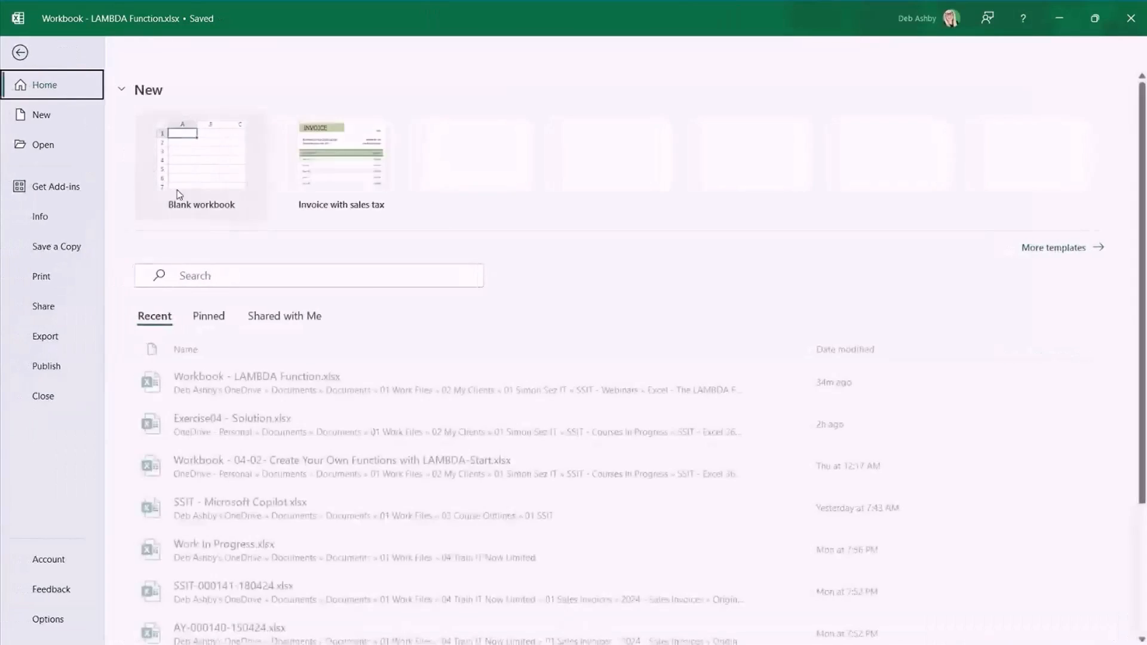
{"action": "left_click", "coordinate": [180, 156]}
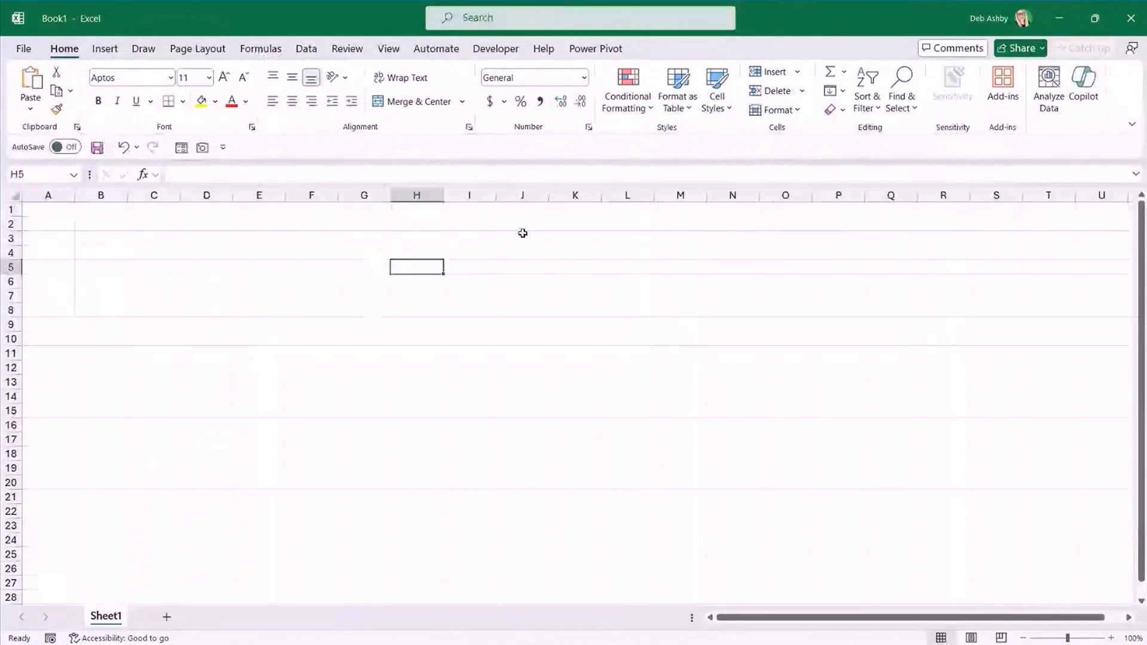
{"action": "left_click", "coordinate": [264, 53]}
{"action": "key", "text": "ctrl+F3"}
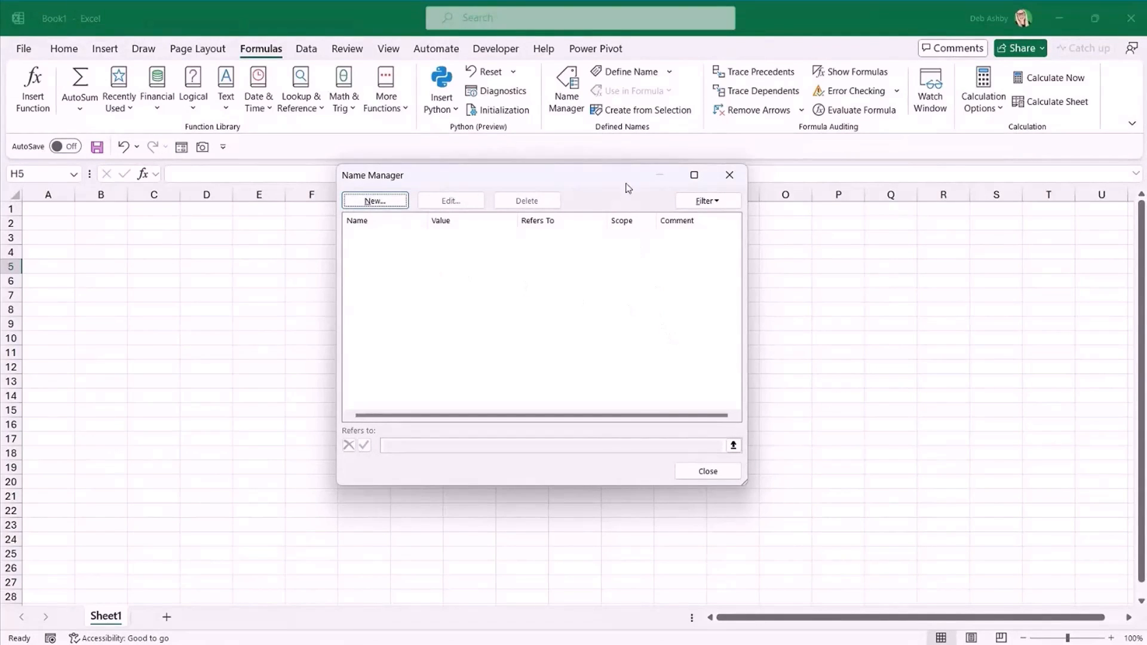
{"action": "left_click_drag", "start_coordinate": [627, 181], "coordinate": [544, 181]}
{"action": "left_click", "coordinate": [625, 471]}
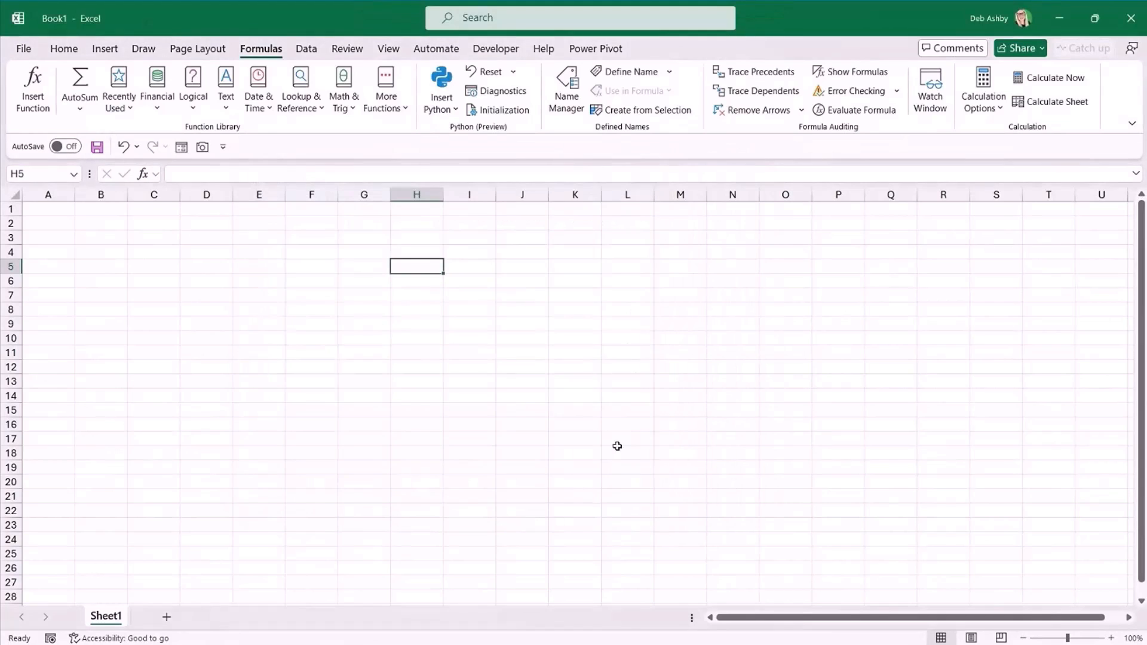
{"action": "left_click", "coordinate": [465, 251]}
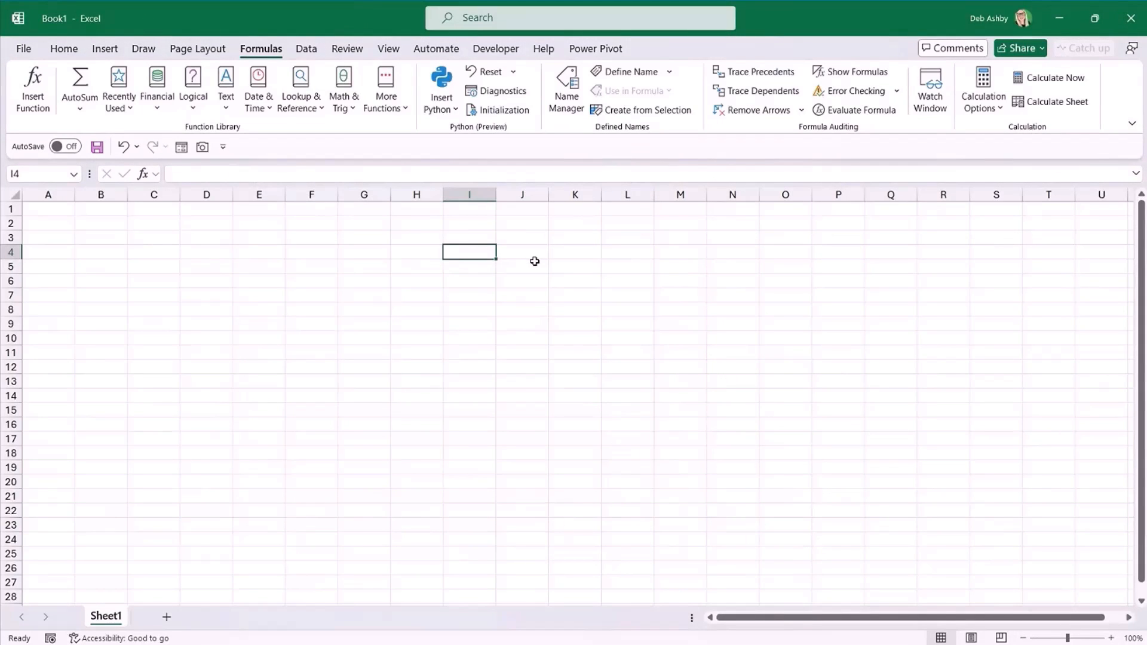
Return to the LAMBDA Function workbook and examine the Client Name formulas in C6 and C7
{"action": "left_click", "coordinate": [264, 284]}
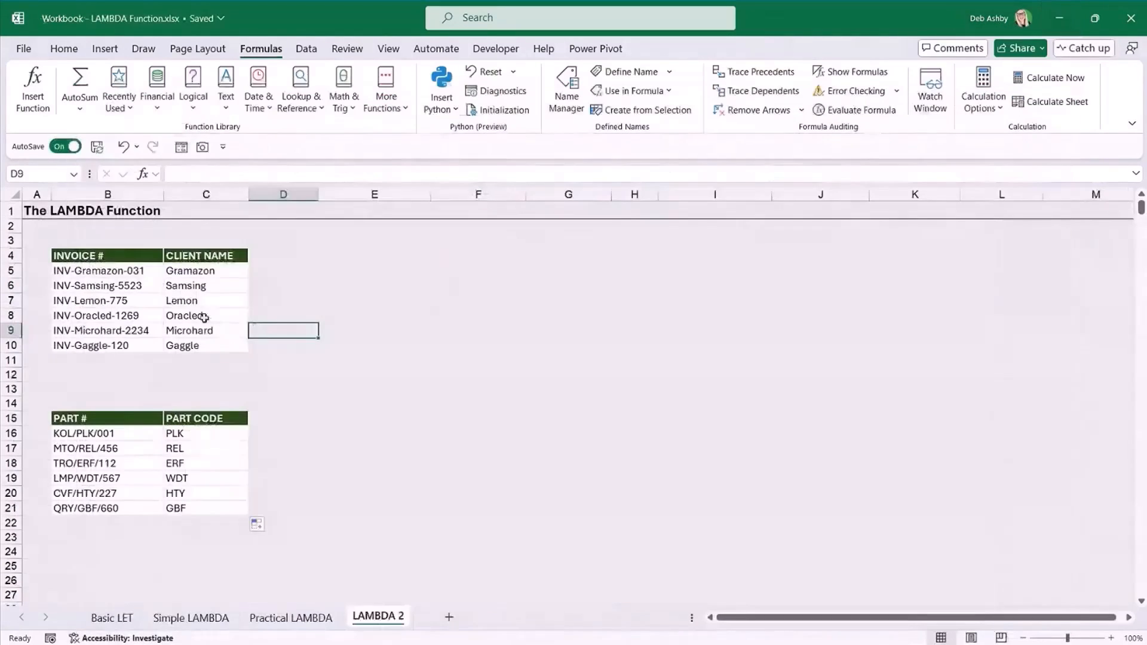
{"action": "left_click", "coordinate": [211, 287]}
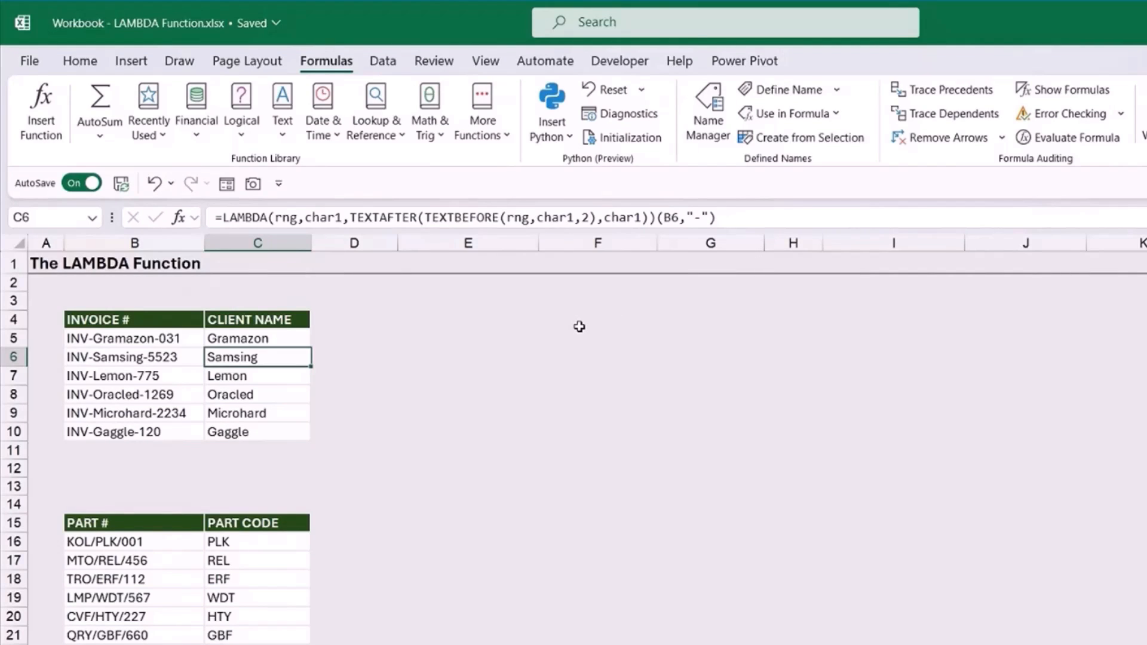
{"action": "left_click", "coordinate": [237, 377]}
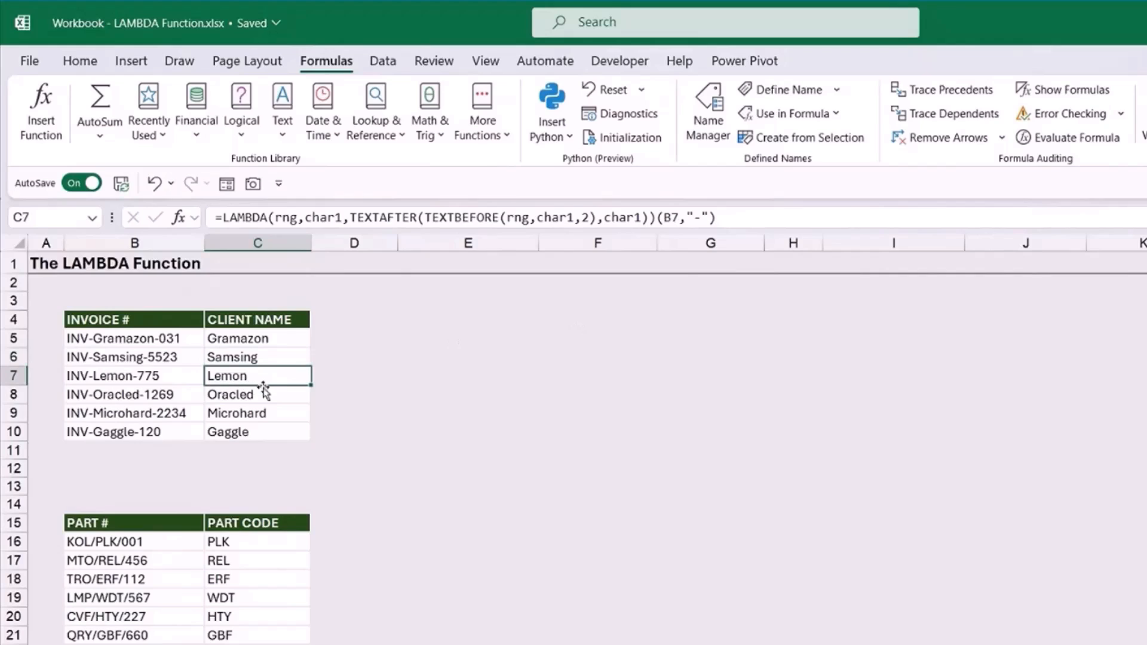